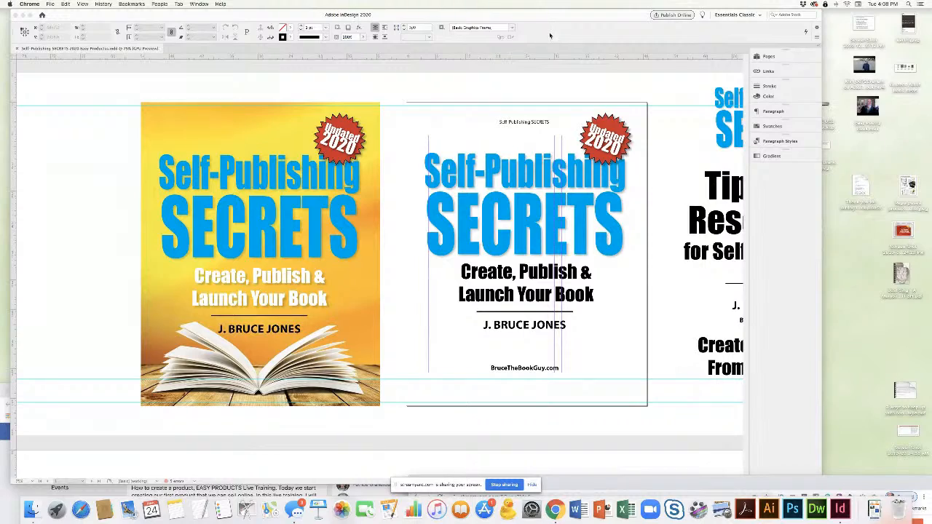
Switch to InDesign and look through the Self-Publishing SECRETS book layout, from the cover spread through the questions in Part 1
left_click(543, 18)
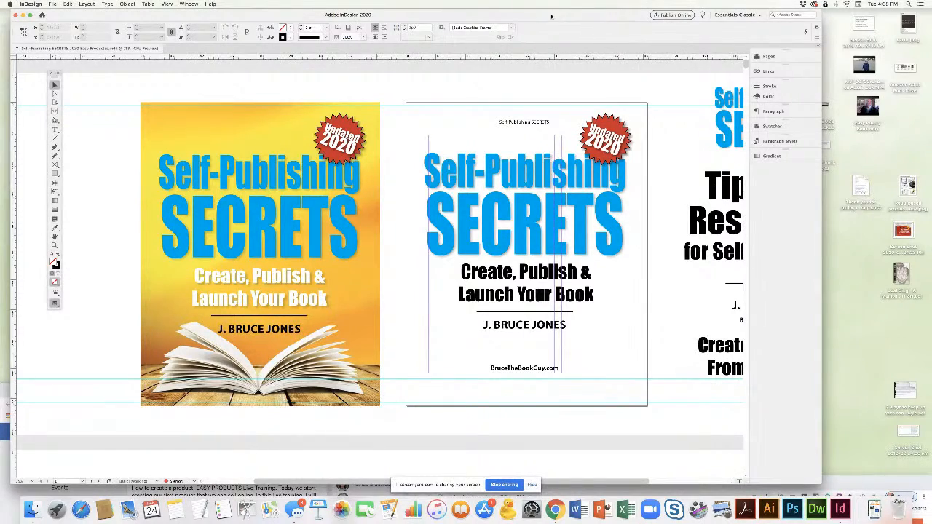
left_click_drag(552, 16, 599, 15)
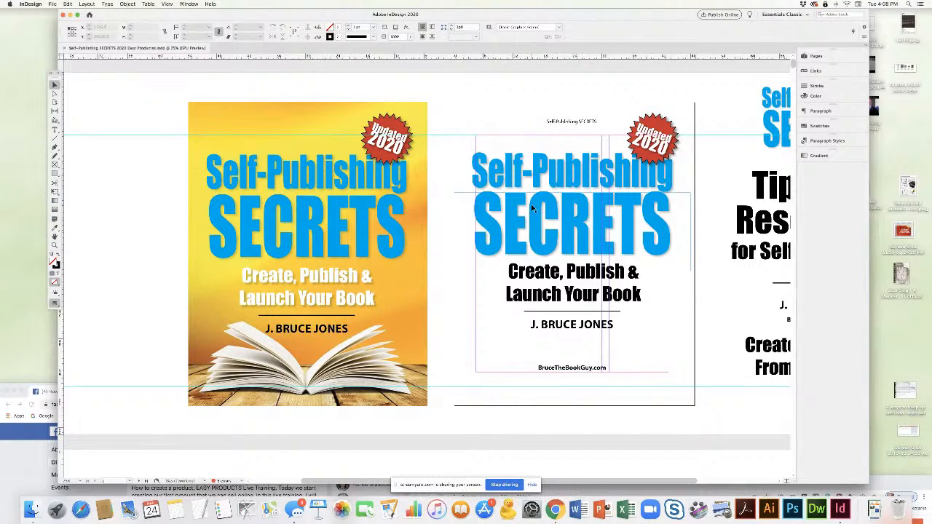
scroll(512, 214, "down", 5)
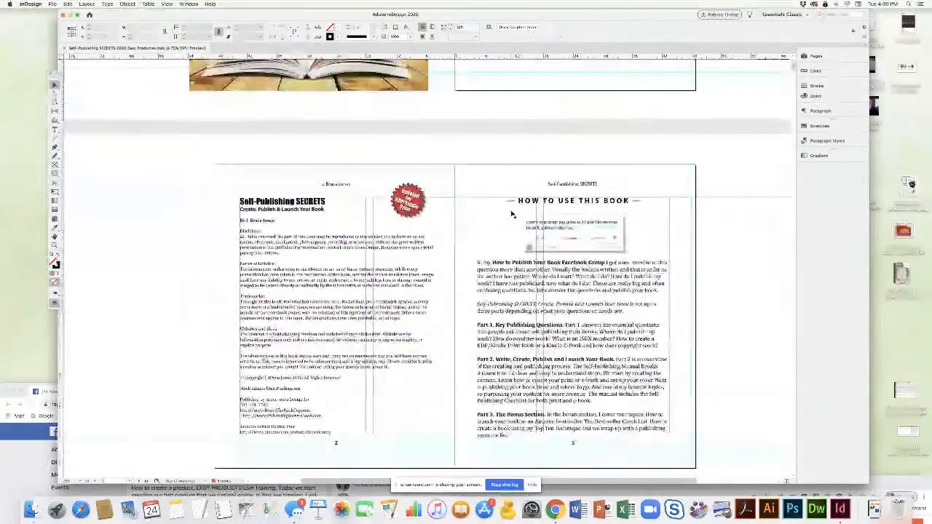
scroll(512, 214, "down", 15)
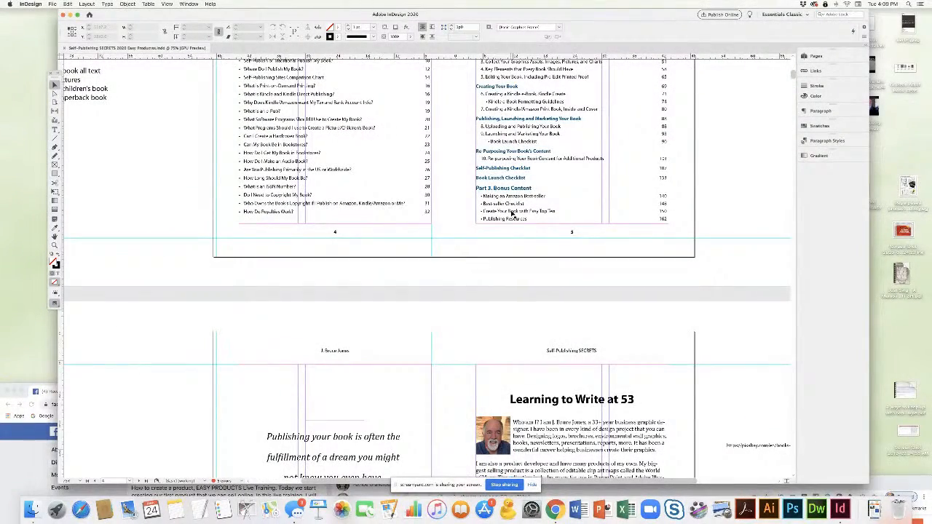
scroll(513, 208, "down", 1)
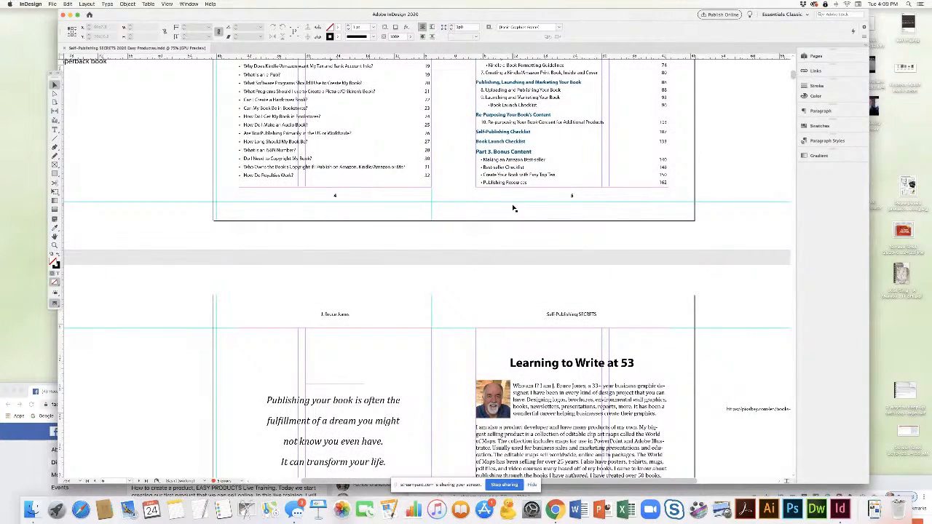
scroll(530, 195, "down", 10)
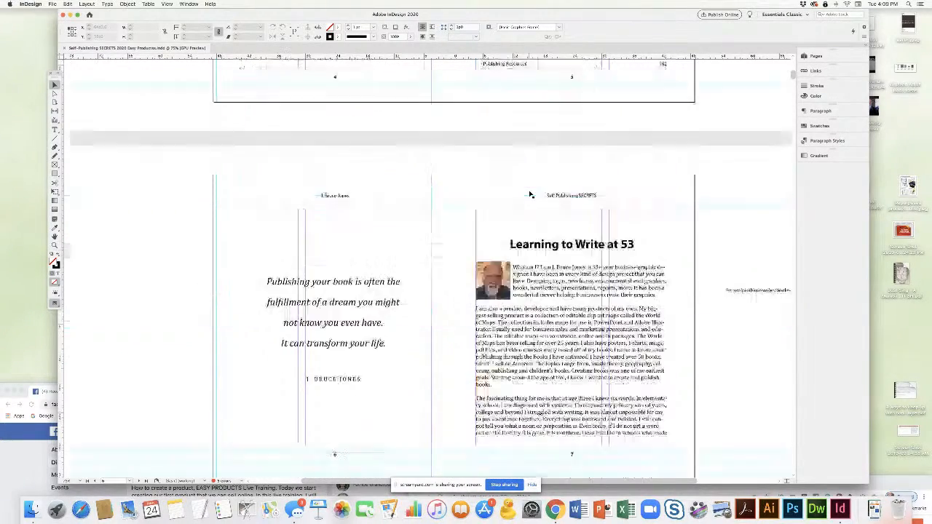
scroll(529, 194, "down", 15)
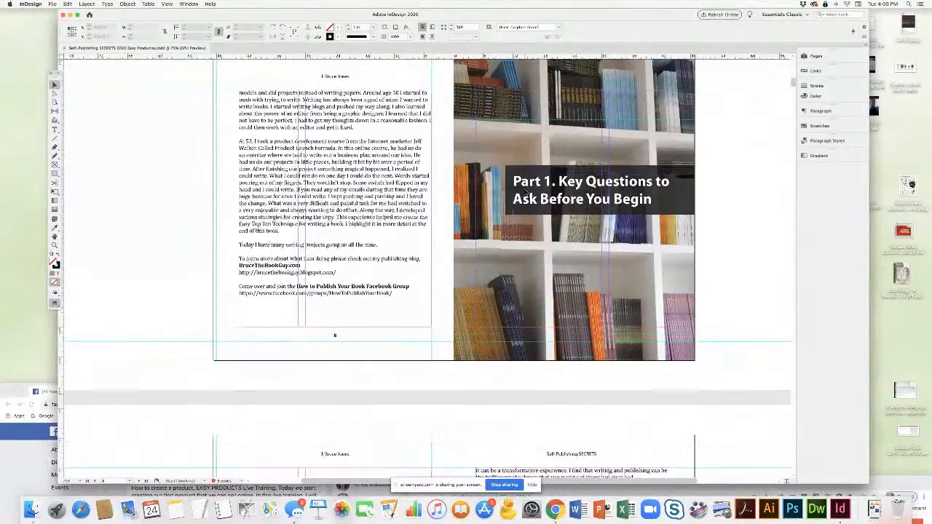
scroll(524, 192, "down", 15)
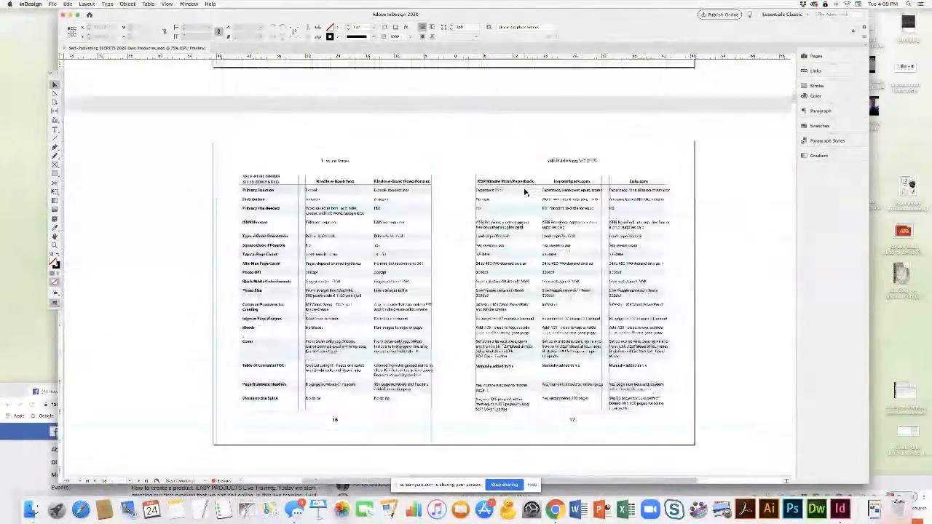
scroll(524, 192, "down", 15)
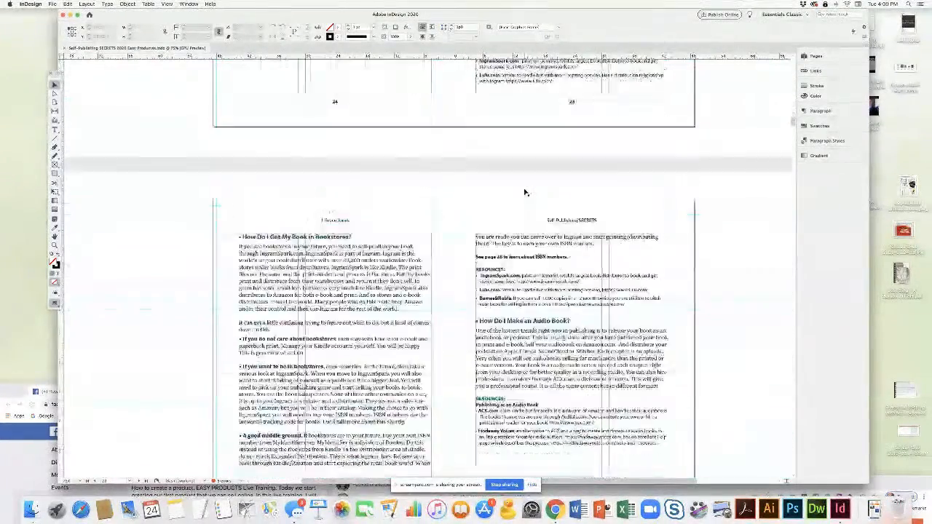
scroll(524, 192, "up", 20)
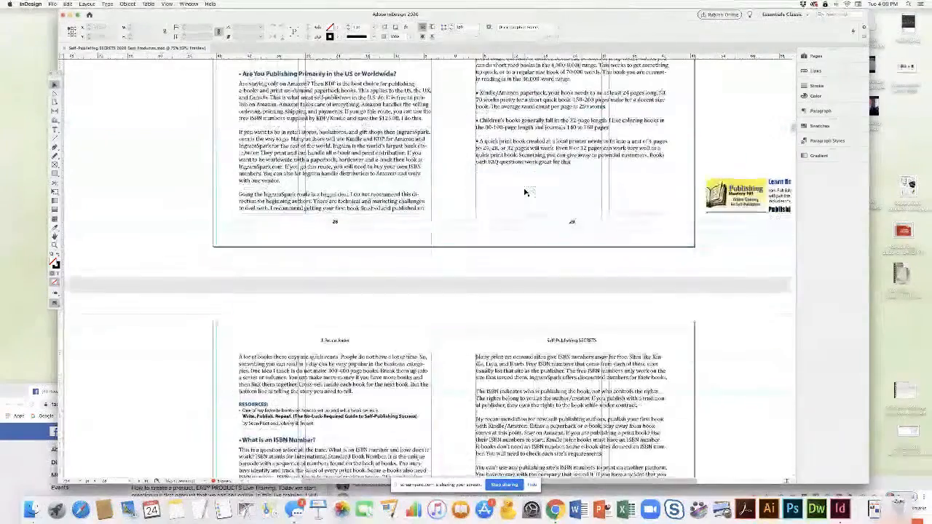
scroll(524, 192, "up", 15)
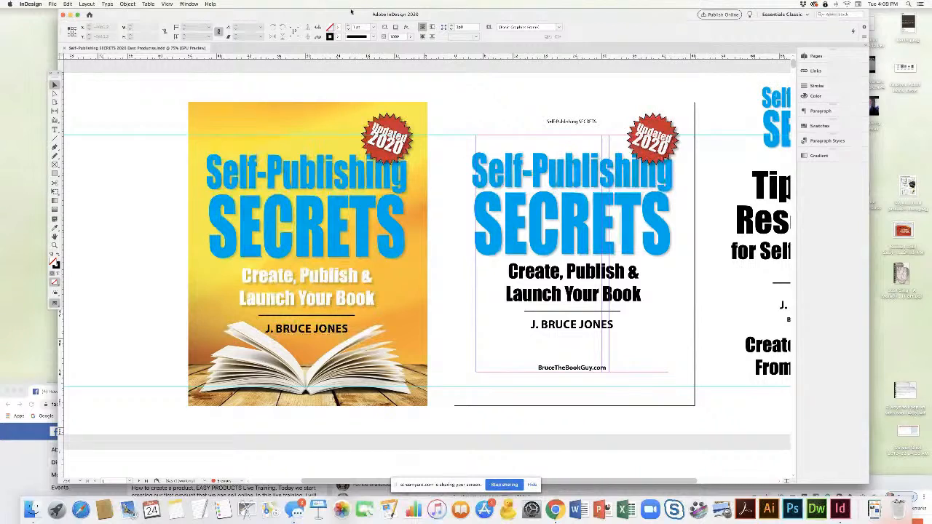
left_click_drag(350, 10, 336, 10)
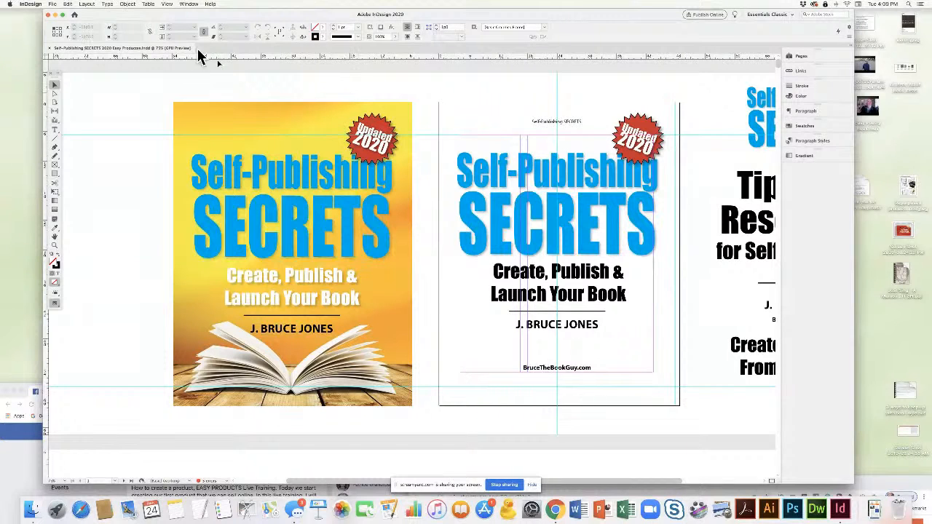
scroll(452, 225, "down", 3)
scroll(453, 226, "up", 3)
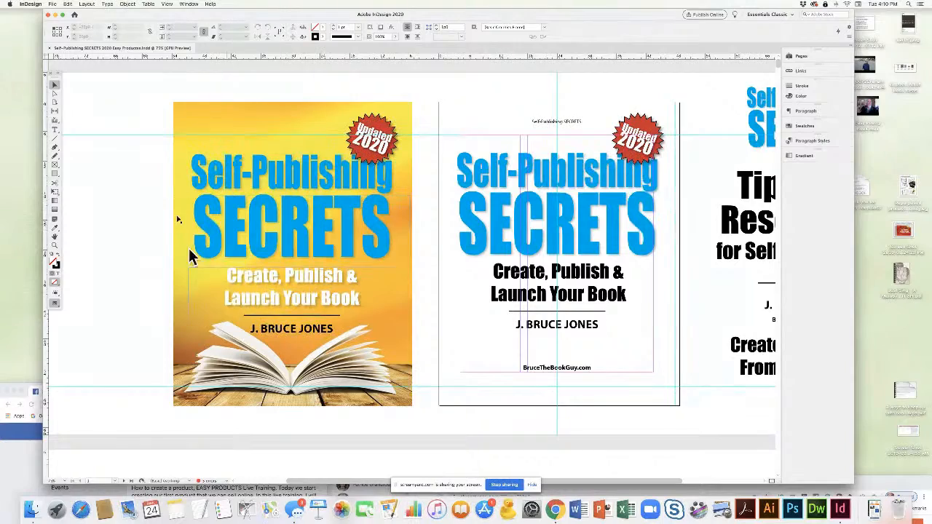
scroll(478, 251, "right", 8)
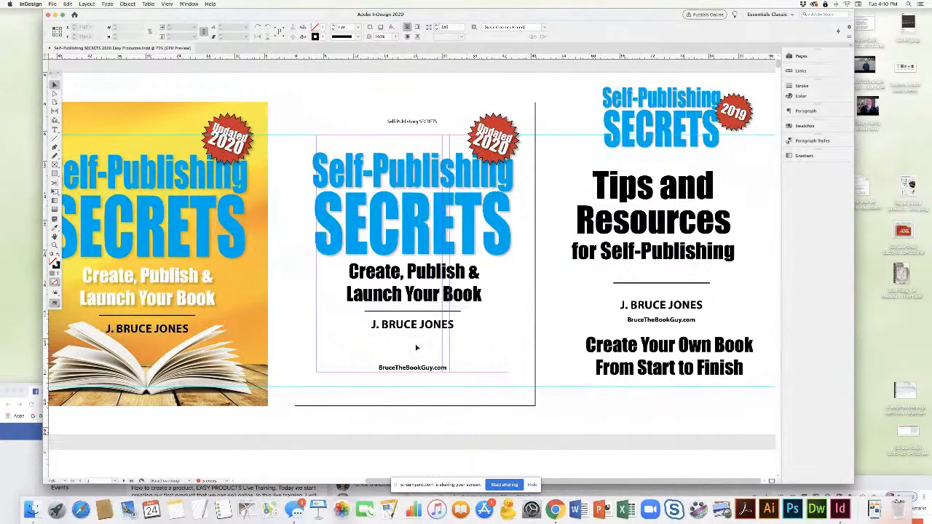
scroll(167, 148, "left", 5)
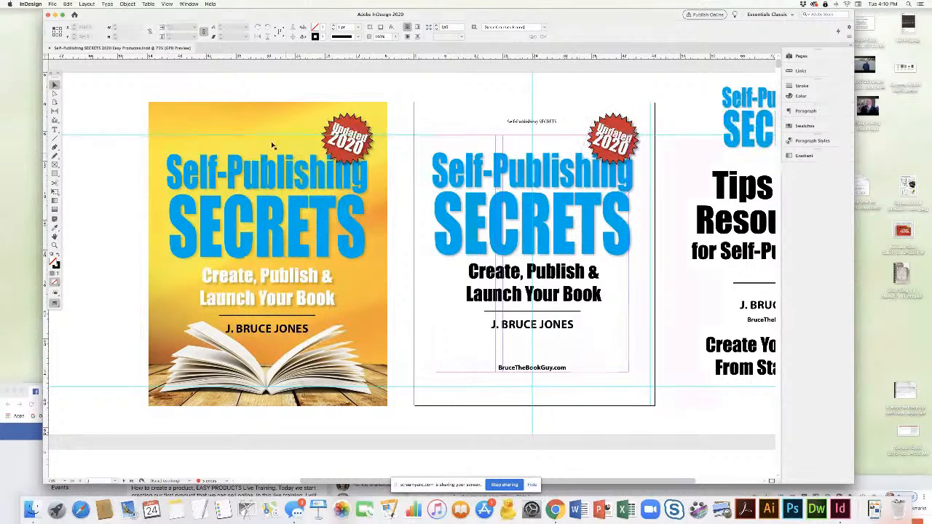
Copy the complete front cover artwork, including its background, title text and badge
left_click_drag(129, 92, 394, 412)
left_click(70, 5)
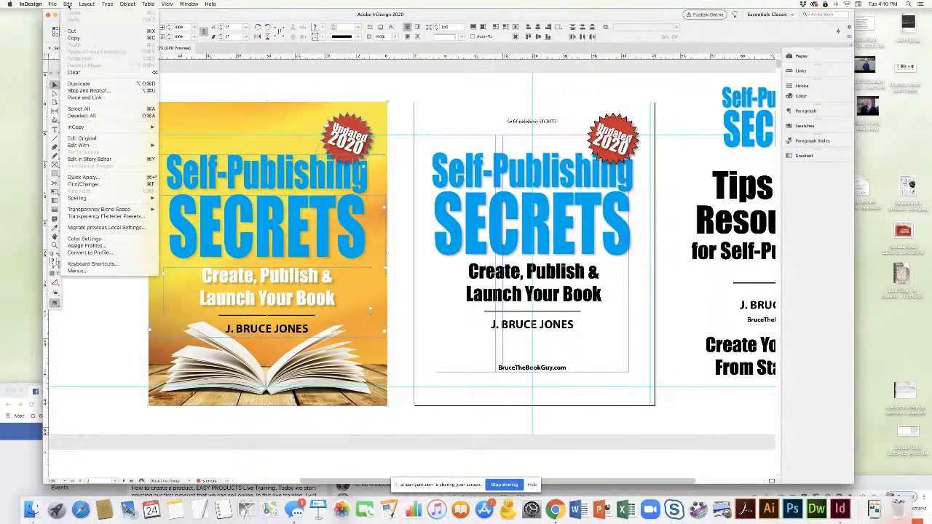
left_click(73, 37)
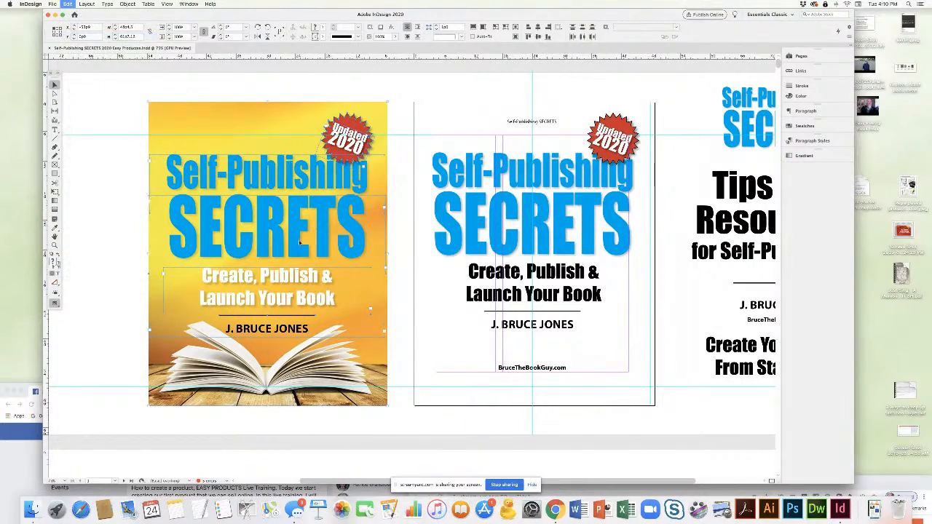
Paste the copied cover artwork onto the spread of pages 2 and 3 and position it over page 2
scroll(298, 218, "down", 10)
scroll(306, 249, "up", 6)
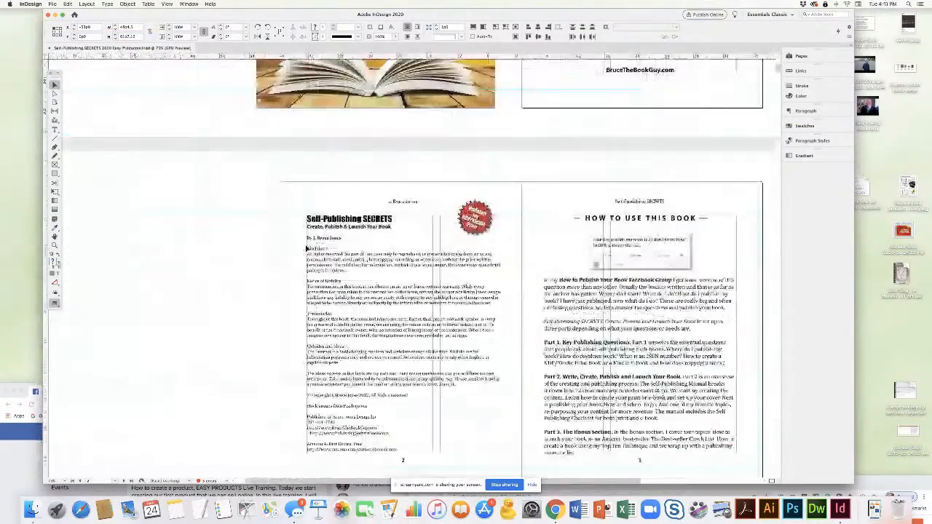
scroll(306, 249, "down", 3)
left_click(179, 233)
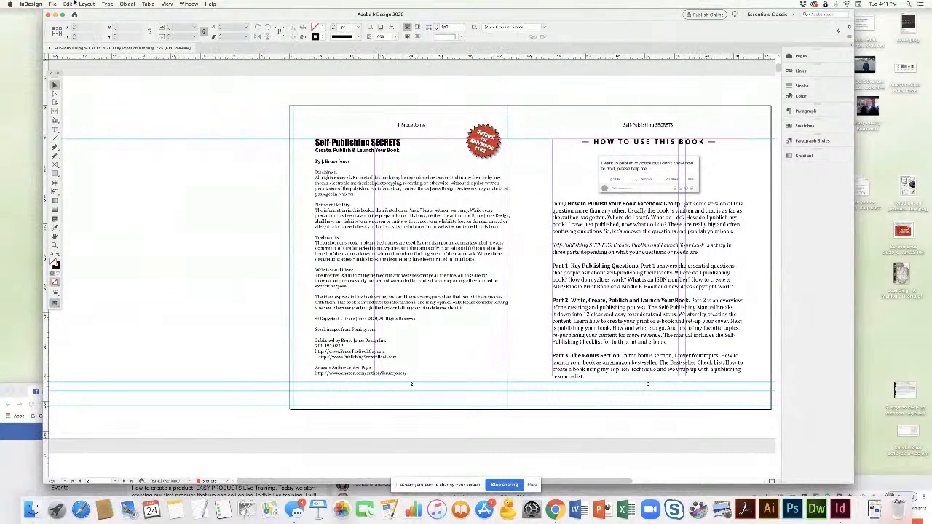
left_click(86, 4)
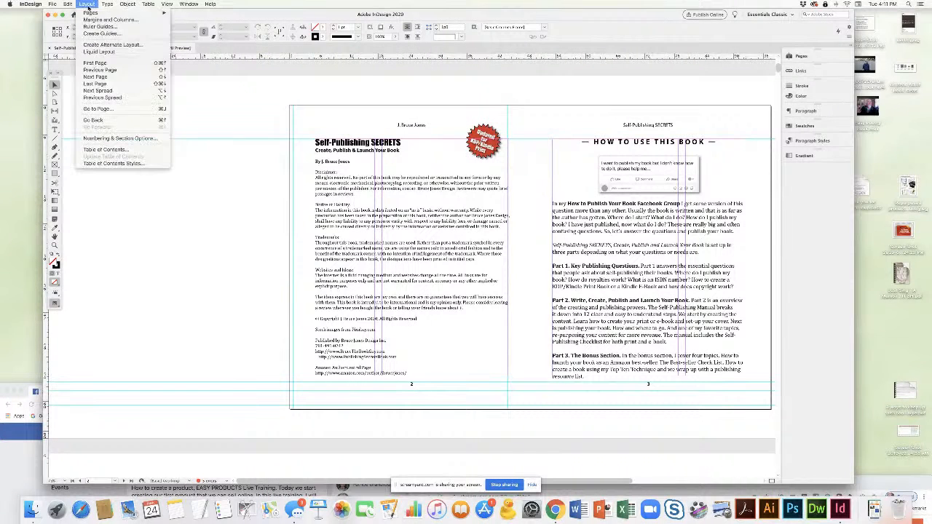
mouse_move(67, 4)
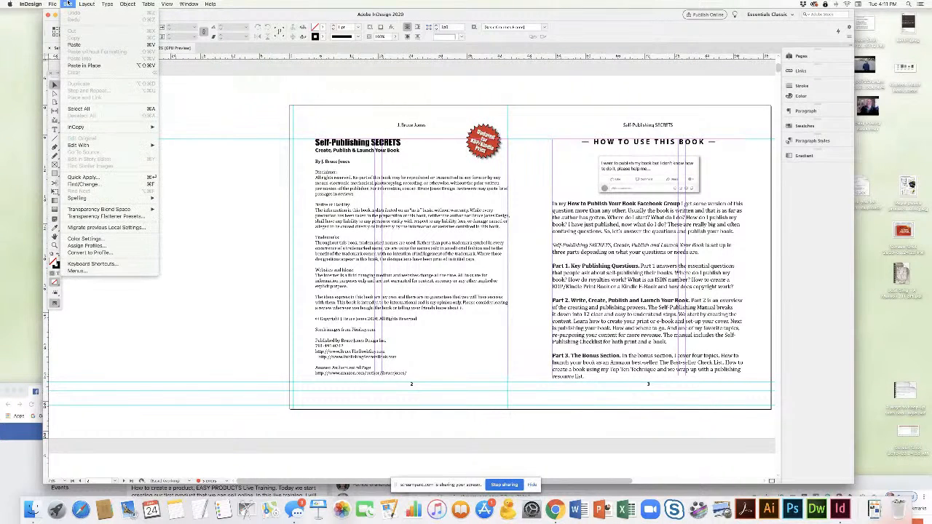
left_click(75, 47)
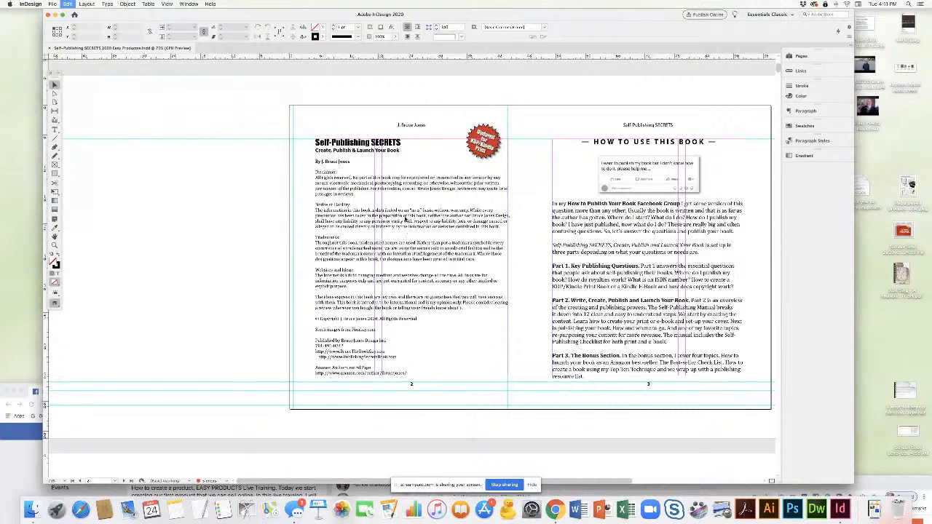
left_click_drag(453, 119, 370, 195)
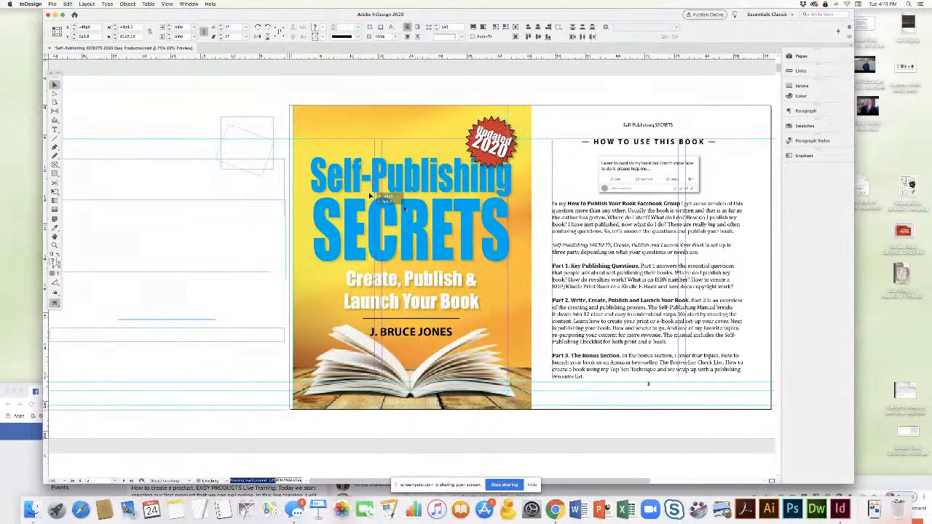
Set the horizontal and vertical ruler units to inches in the Units & Increments preferences
scroll(439, 223, "up", 8)
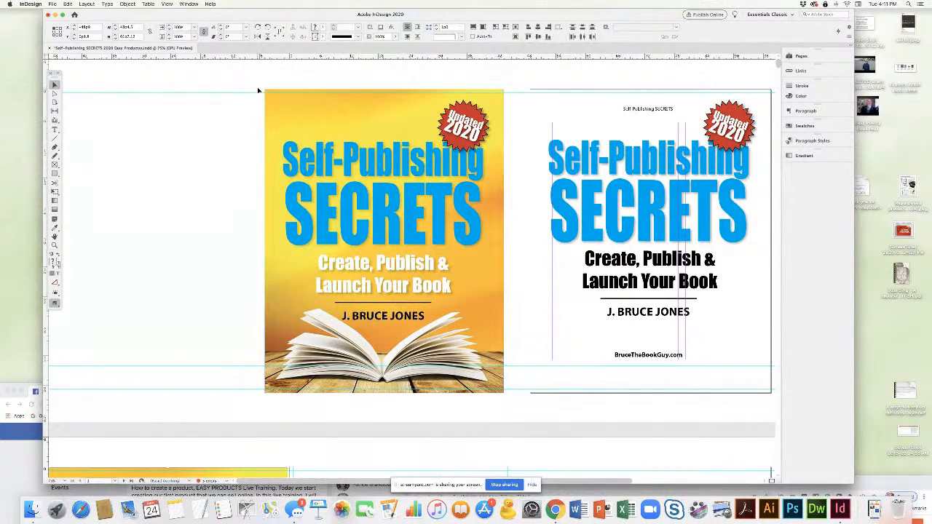
left_click(55, 174)
left_click(33, 5)
mouse_move(33, 20)
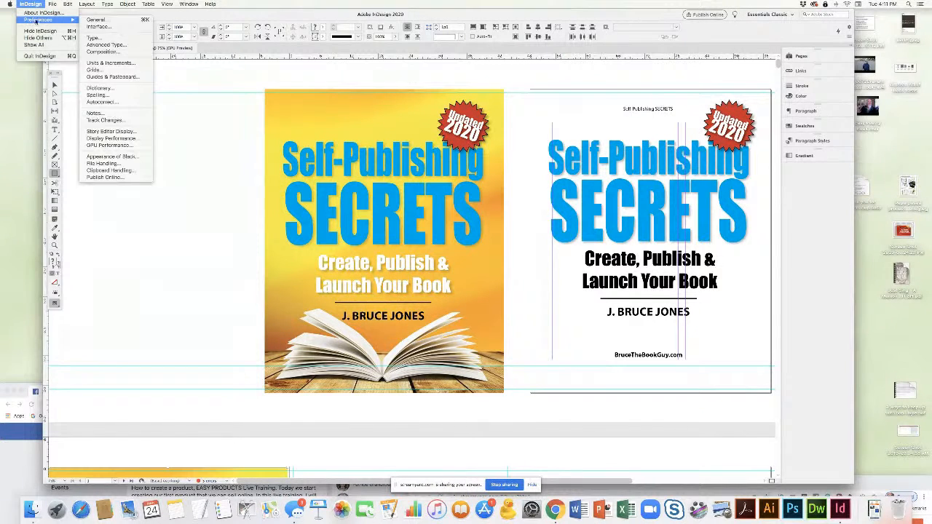
left_click(102, 64)
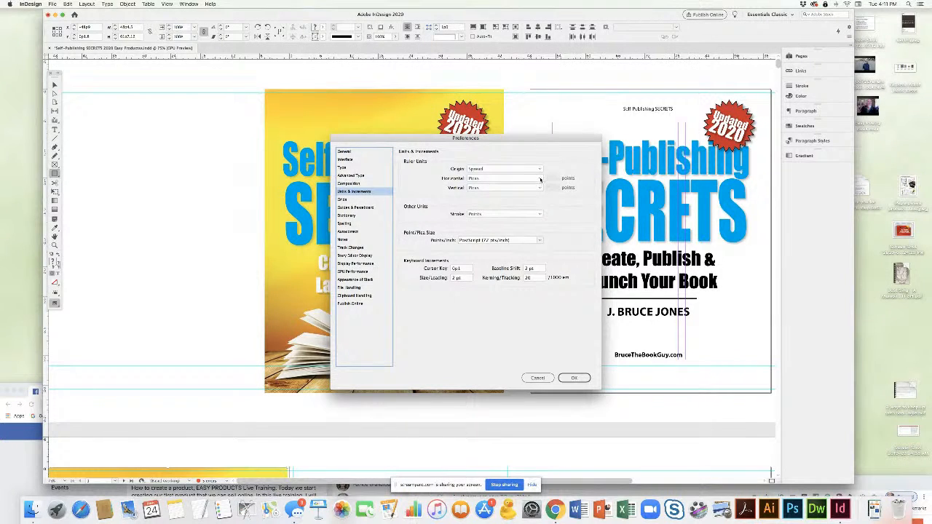
left_click(540, 179)
left_click(486, 195)
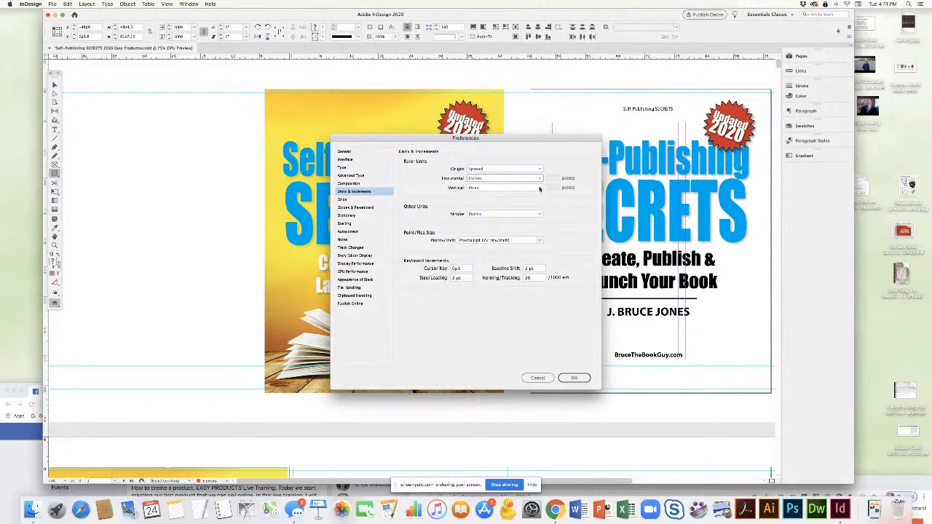
left_click(540, 189)
left_click(483, 212)
left_click(574, 379)
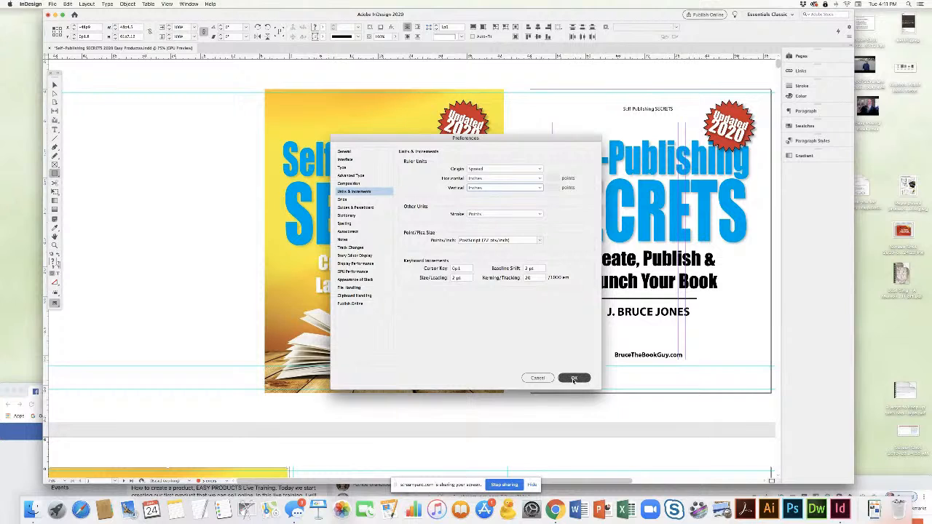
Draw a rectangle about 9 in high overlapping the orange cover's outer edge and set its width to 6 in
mouse_move(125, 109)
left_mouse_down()
mouse_move(343, 390)
mouse_move(316, 374)
left_mouse_up()
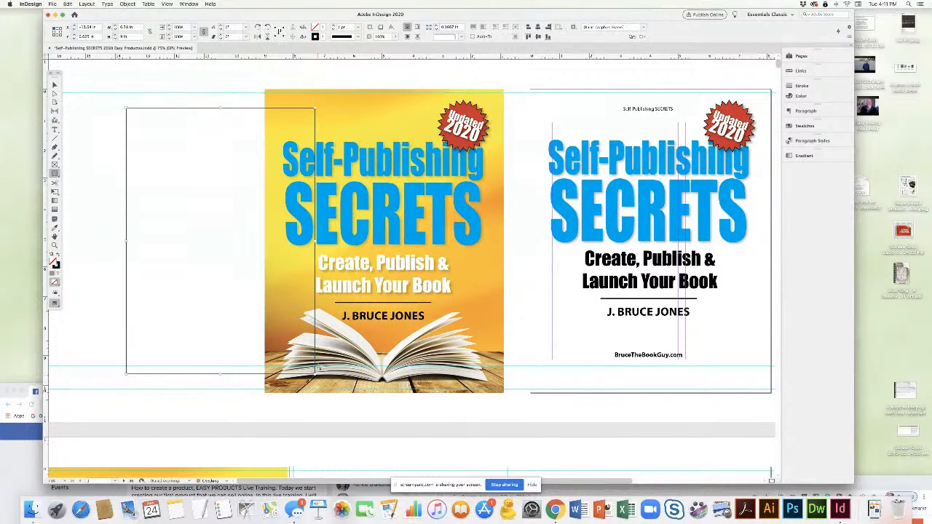
left_click(54, 85)
left_click(126, 27)
type("6")
left_click(97, 141)
Center the 6 × 9 in rectangle over the orange cover and move the Updated 2020 badge off the cover onto the pasteboard
left_click_drag(153, 109, 315, 115)
key("shift+Right")
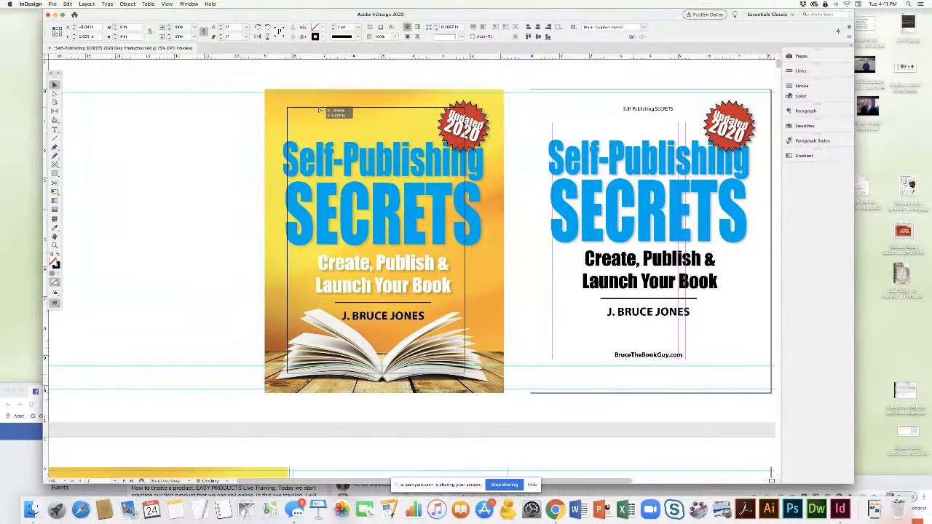
left_click_drag(479, 117, 162, 100)
left_click_drag(461, 130, 146, 122)
left_click_drag(245, 75, 522, 406)
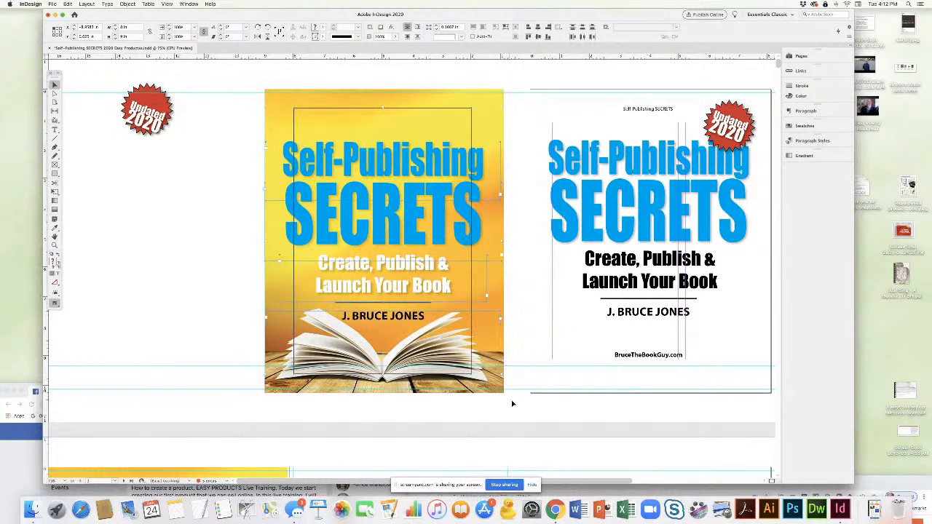
left_click_drag(509, 407, 254, 89)
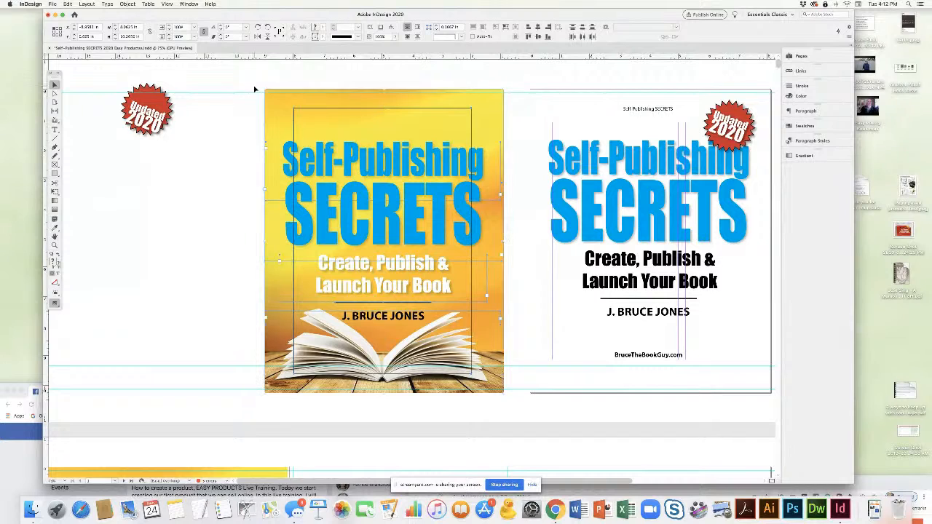
left_click(238, 132)
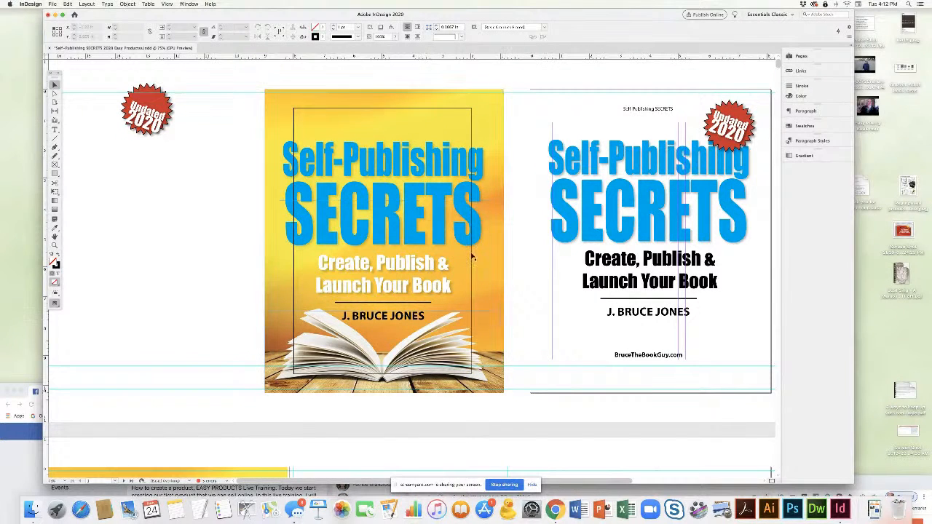
Move the 6 × 9 in rectangle beside the orange cover and scale the cover artwork down proportionally to about 9 in high
left_click(266, 255)
left_click_drag(267, 255, 261, 251)
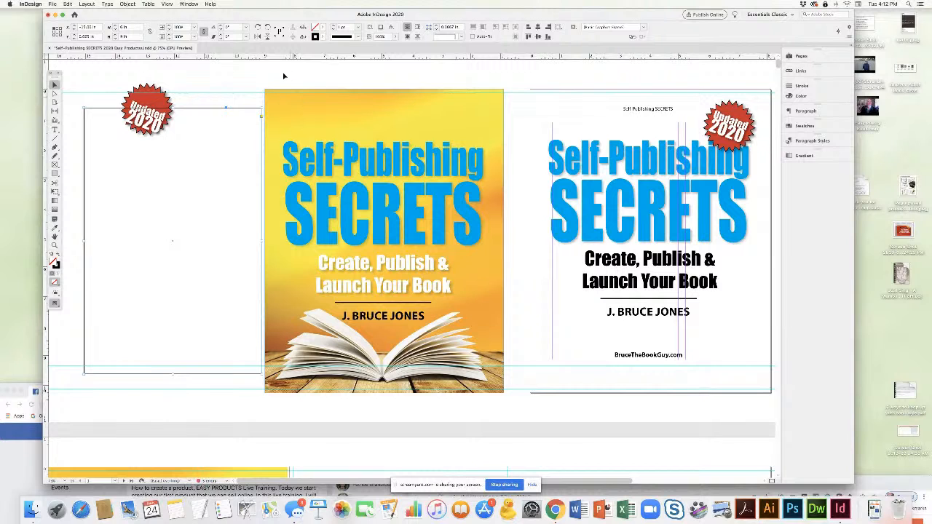
left_click_drag(270, 75, 488, 374)
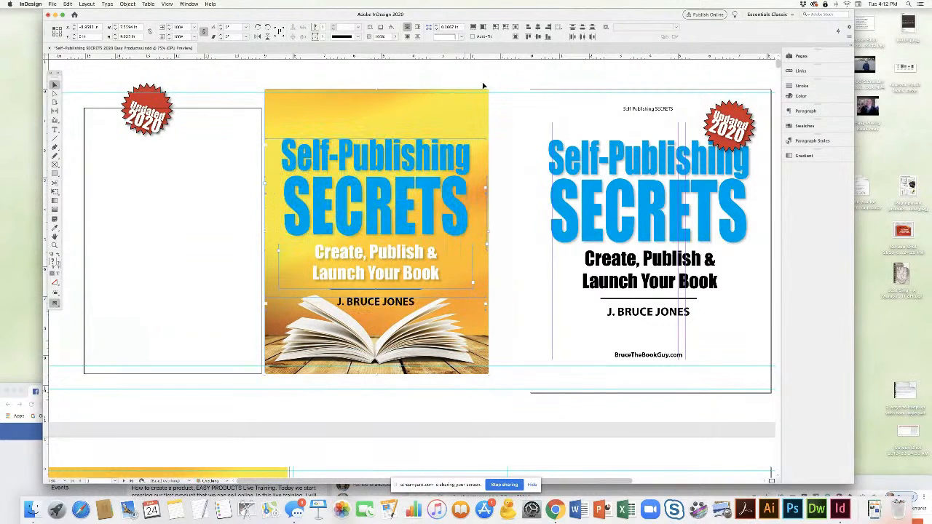
left_click_drag(489, 88, 473, 107)
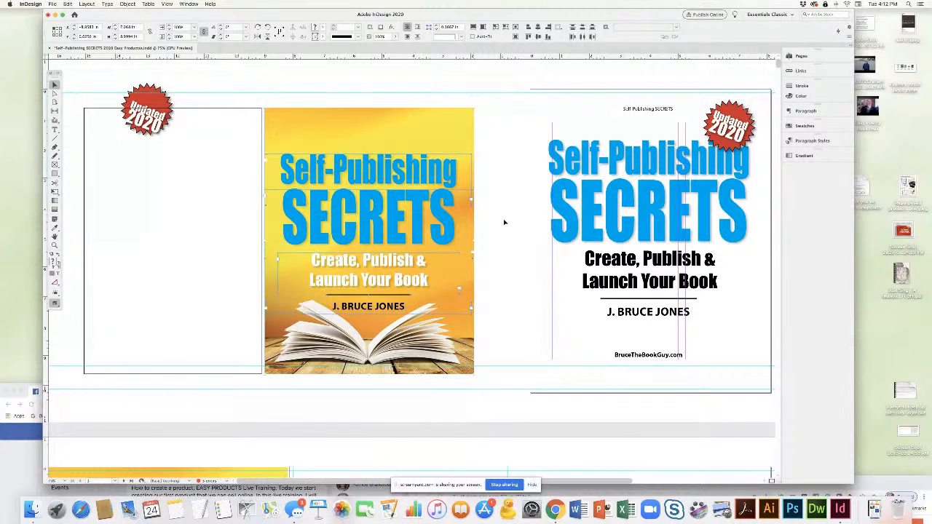
Place the 6 × 9 in rectangle over the cover and crop the background photo's two sides to the rectangle's edges
left_click_drag(218, 108, 414, 112)
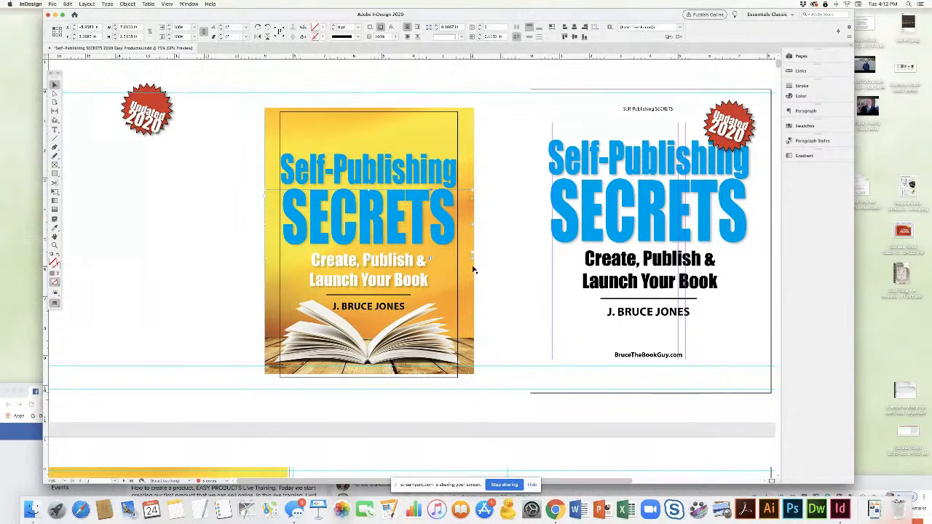
left_click_drag(473, 241, 467, 242)
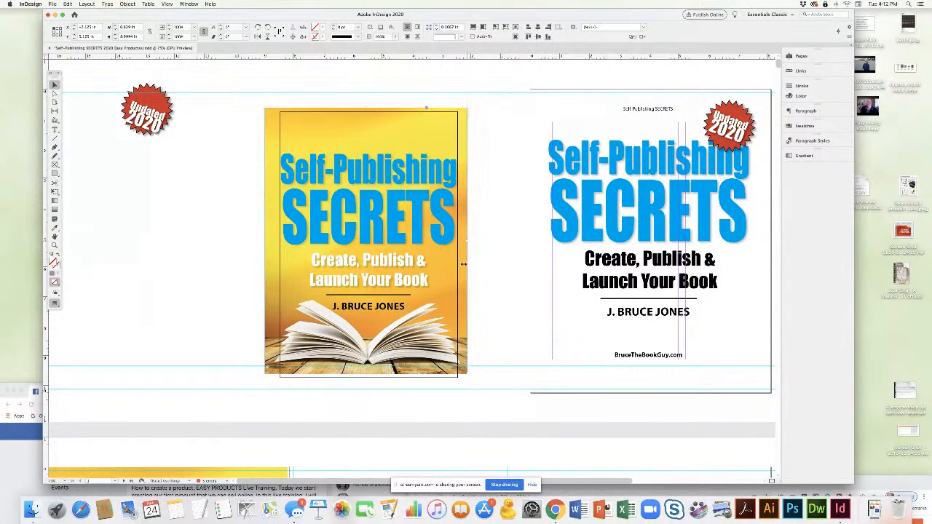
left_click_drag(405, 377, 404, 373)
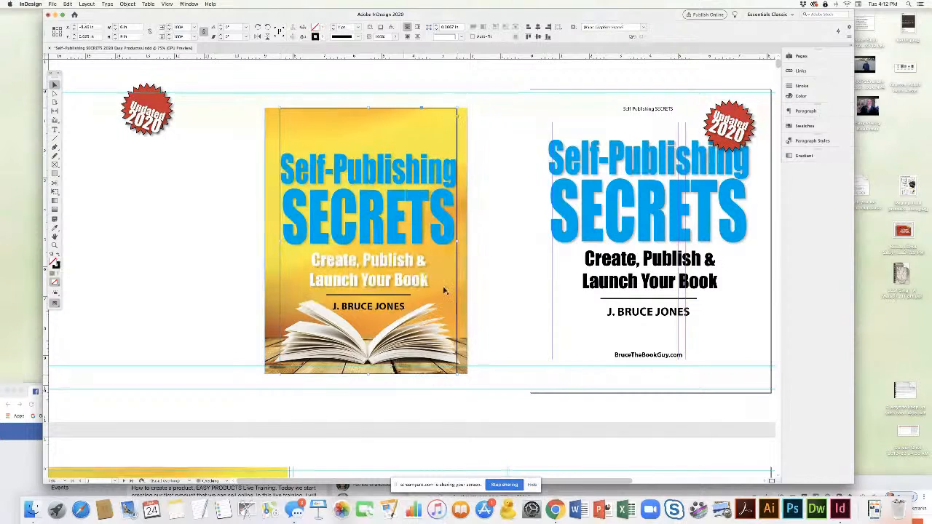
left_click(467, 245)
left_click_drag(467, 242, 457, 241)
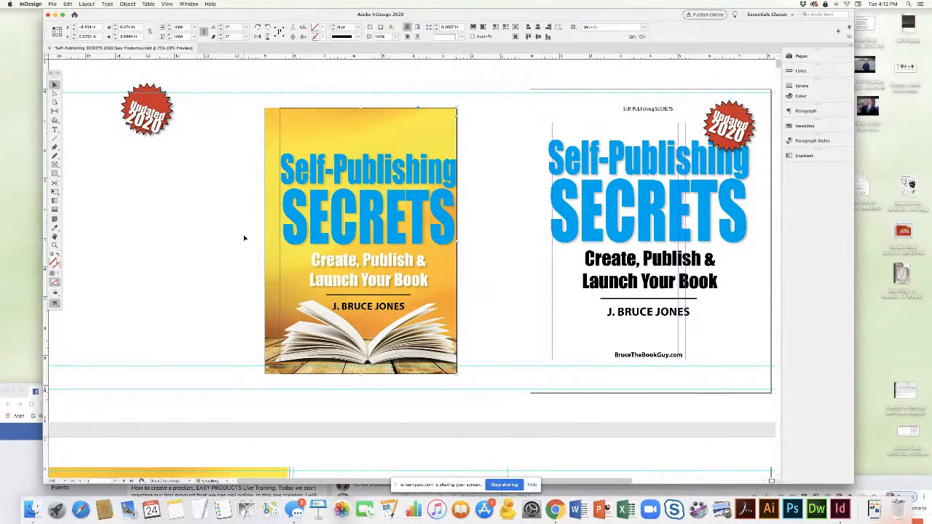
left_click_drag(265, 241, 280, 238)
left_click(194, 168)
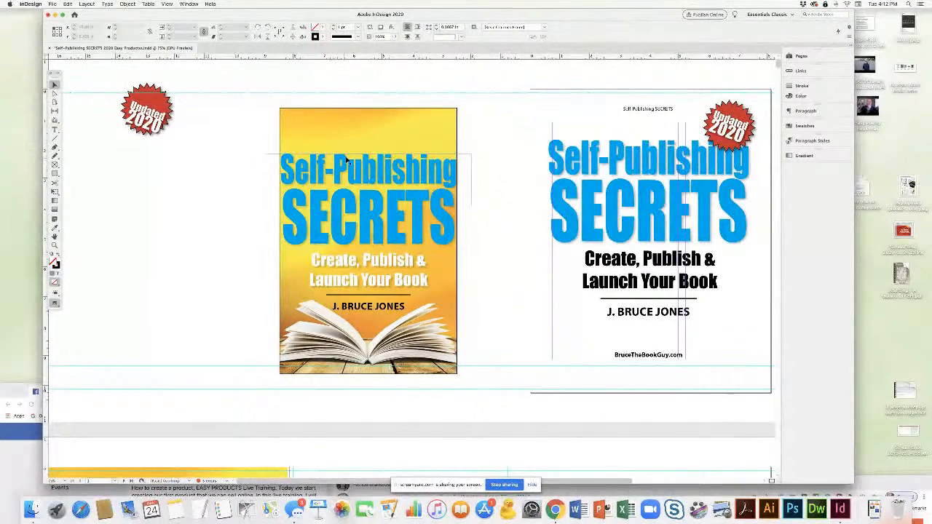
Move the white subtitle onto the pasteboard, then group the two title lines and shrink them to about 4.5 in wide at the cover's top
left_click_drag(418, 267, 186, 159)
left_click(374, 215)
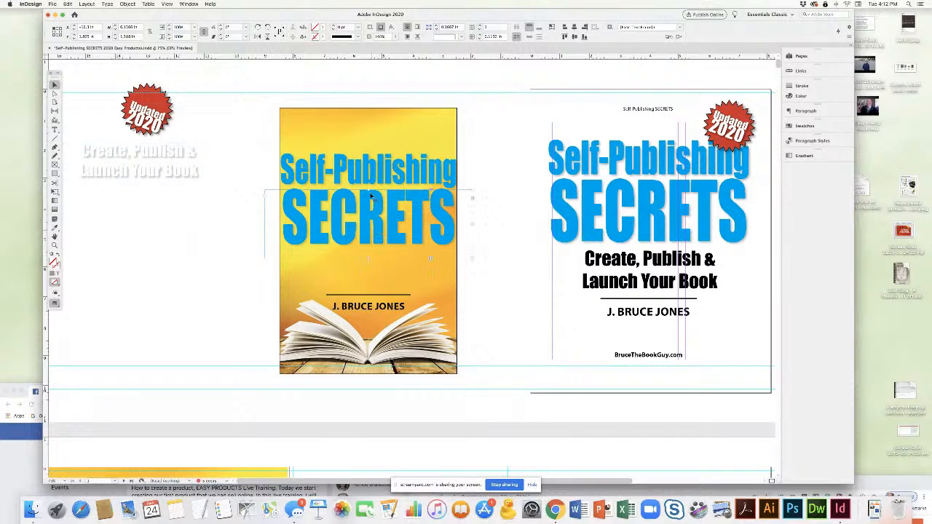
key("super+g")
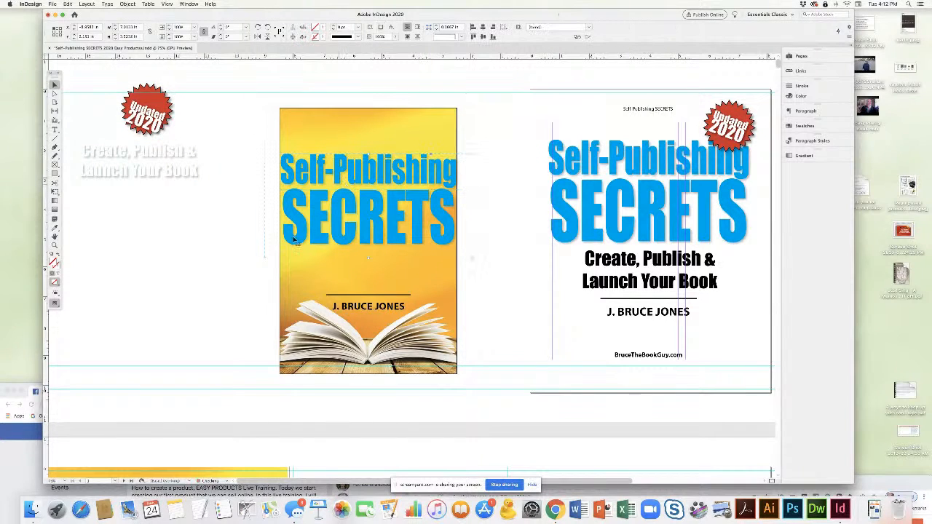
left_click_drag(263, 261, 320, 232)
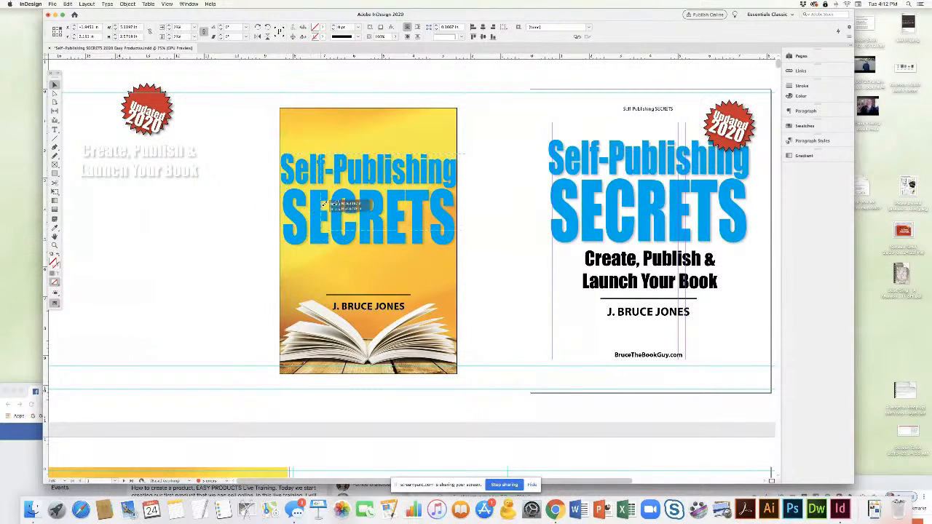
left_click_drag(412, 195, 395, 158)
left_click_drag(454, 192, 435, 181)
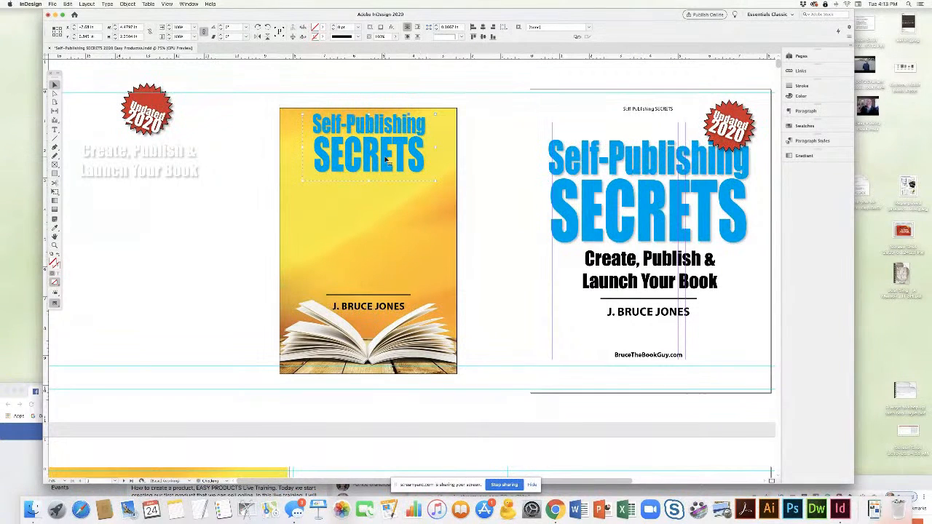
left_click_drag(387, 163, 387, 164)
Bring the Tips and Resources for Self-Publishing text from the far pasteboard to the empty area beside the orange cover
scroll(750, 179, "right", 3)
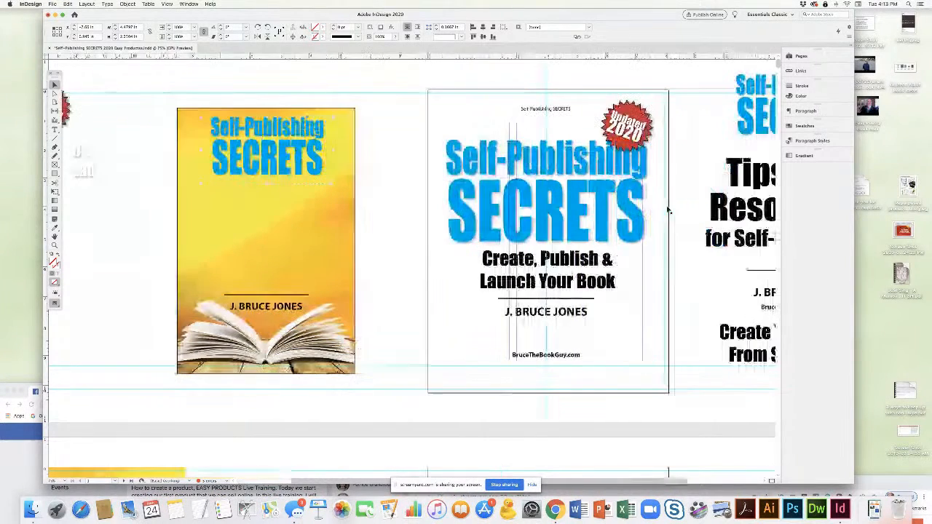
left_click_drag(739, 179, 138, 282)
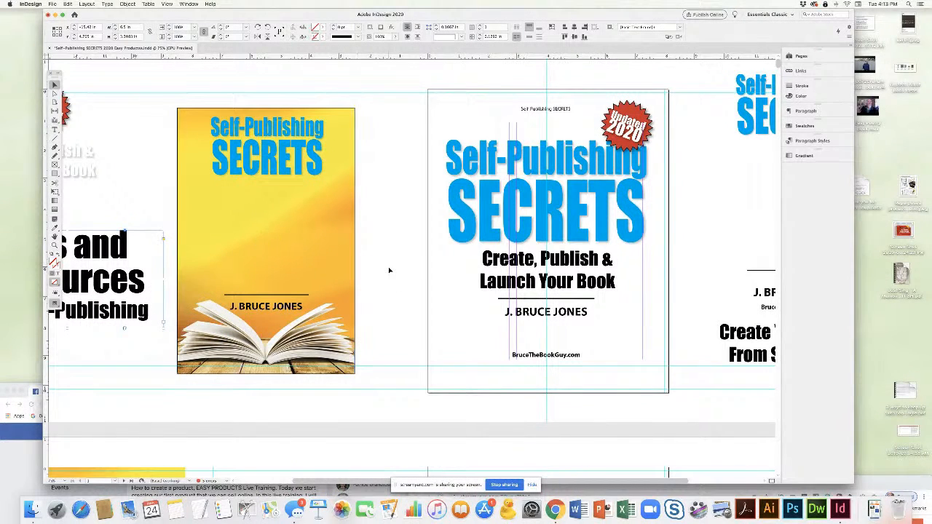
scroll(389, 269, "left", 2)
Shift the background photo upward and crop it to the rectangle's top edge, about 5.8 in high, leaving the cover's lower part empty
left_click(319, 241)
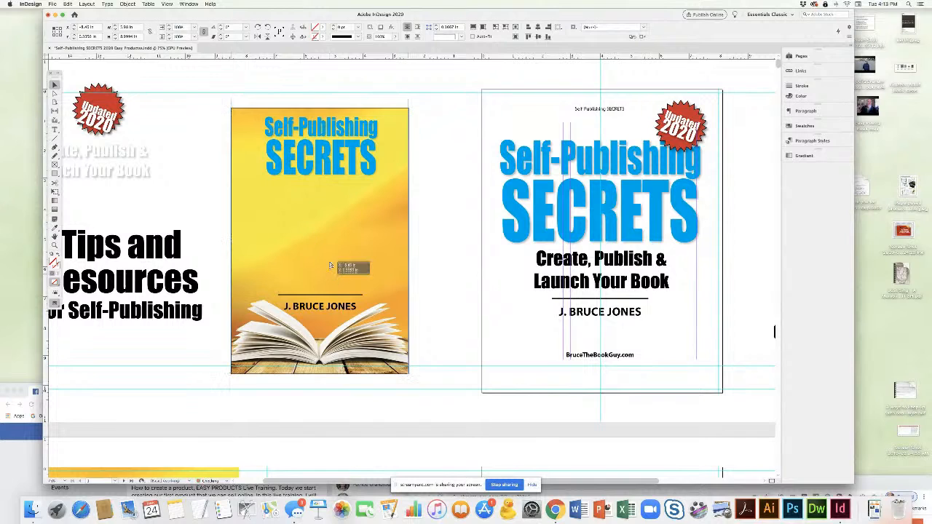
left_click_drag(319, 241, 320, 199)
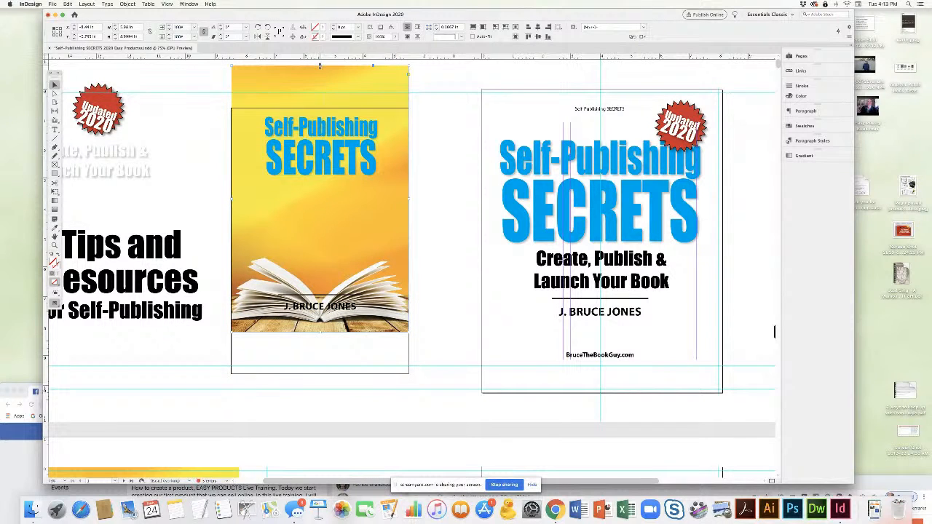
left_click_drag(320, 66, 320, 108)
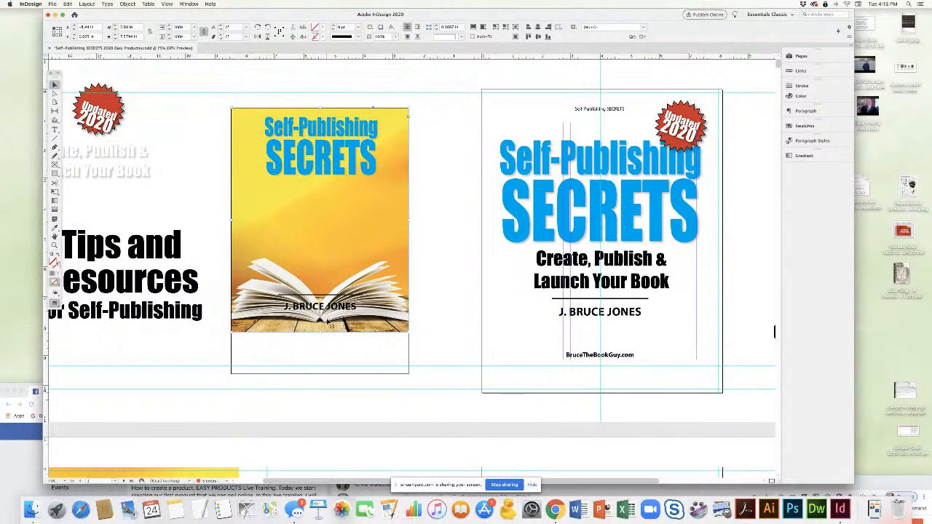
left_click_drag(320, 220, 322, 167)
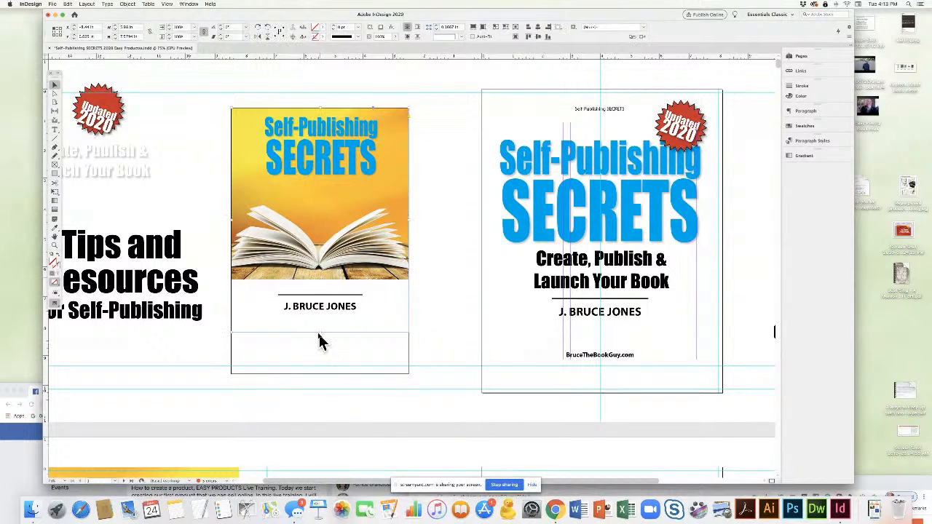
left_click_drag(320, 333, 320, 280)
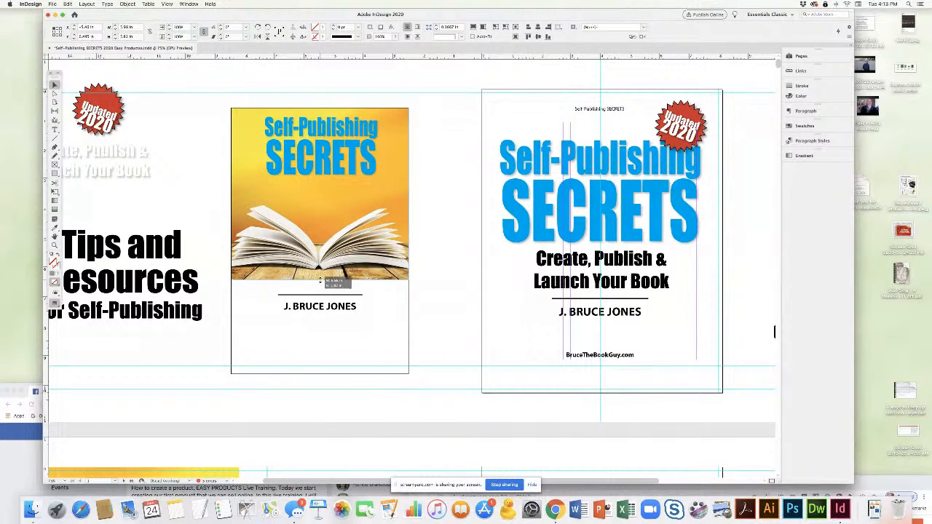
left_click(433, 201)
Lower the title slightly and move the author name and its divider line to the bottom of the cover, fitting the name's frame to the cover edge
left_click_drag(328, 165, 327, 172)
left_click_drag(313, 318, 327, 364)
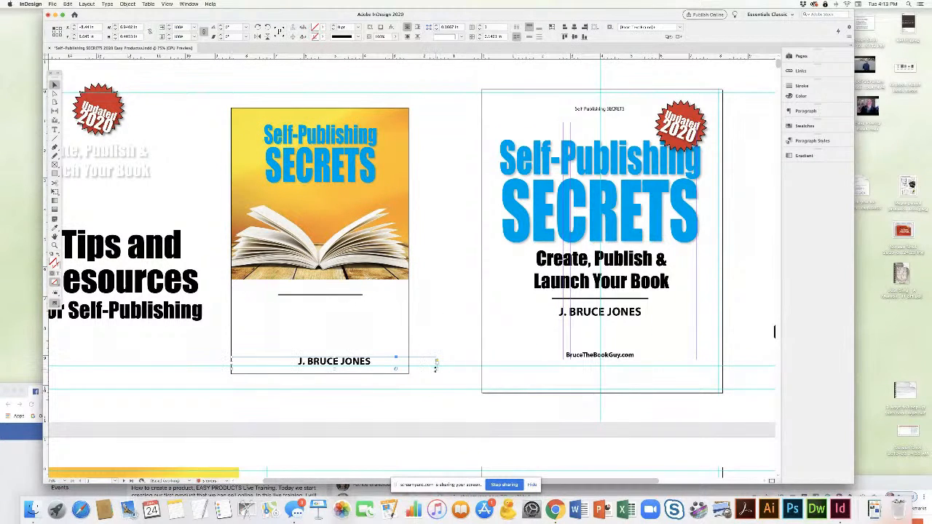
left_click_drag(437, 368, 408, 369)
left_click_drag(328, 298, 331, 351)
Move the Tips and Resources text into the empty area below the photo and scale it to about 4.6 in wide
left_click_drag(152, 250, 369, 305)
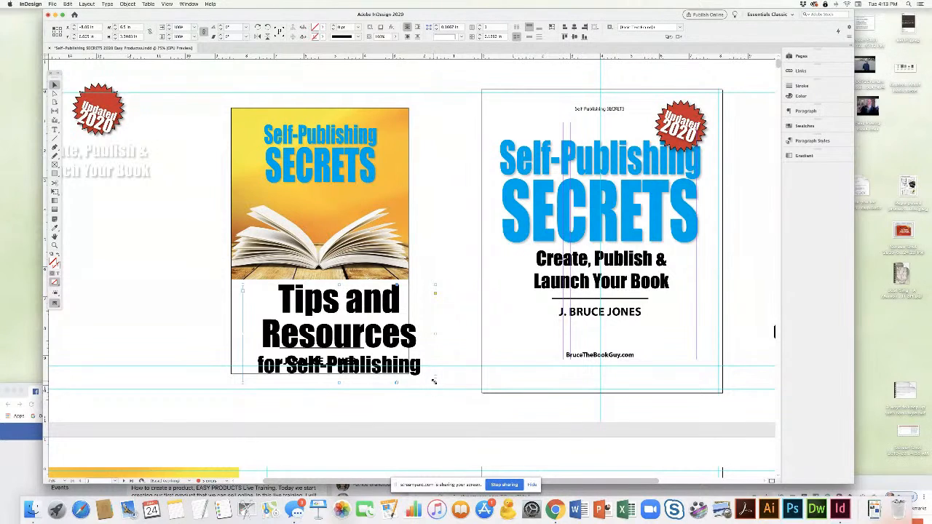
left_click_drag(436, 383, 377, 352)
left_click_drag(349, 301, 355, 298)
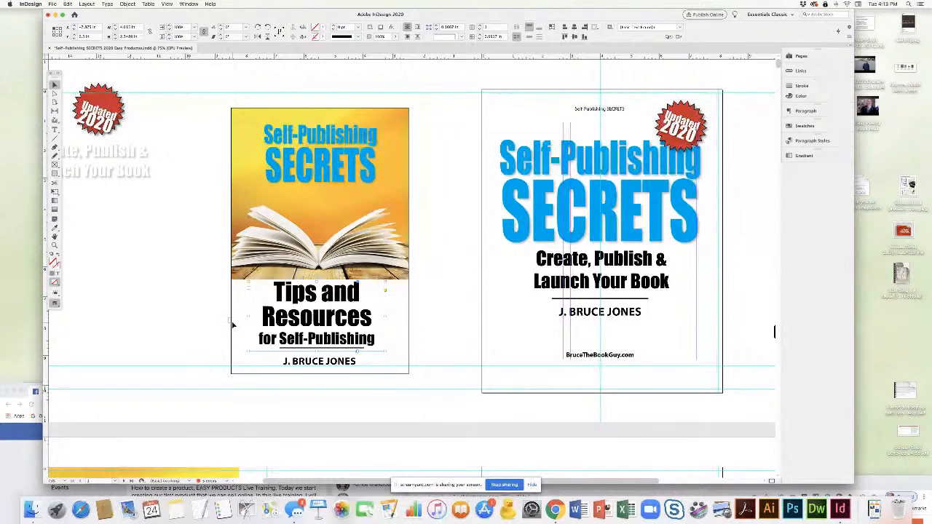
left_click(232, 322)
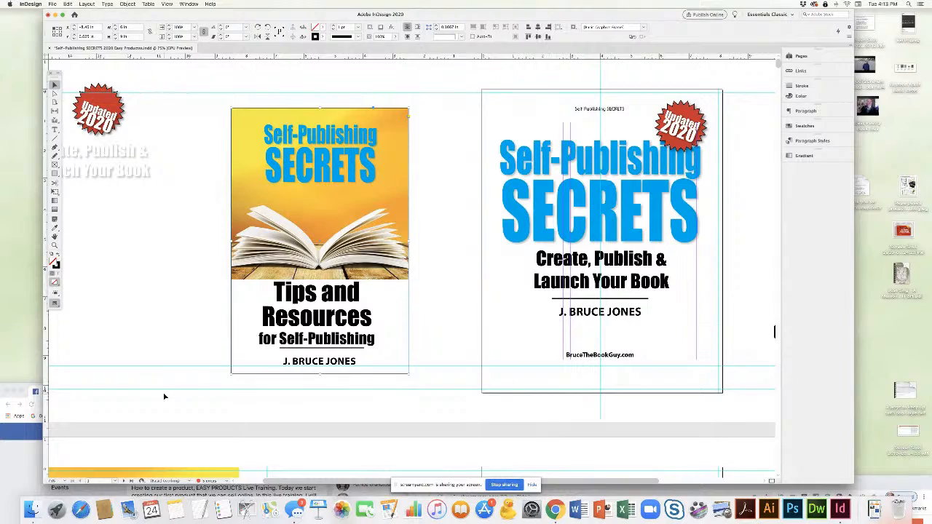
left_click(28, 450)
left_click_drag(145, 392, 139, 472)
left_click(303, 305)
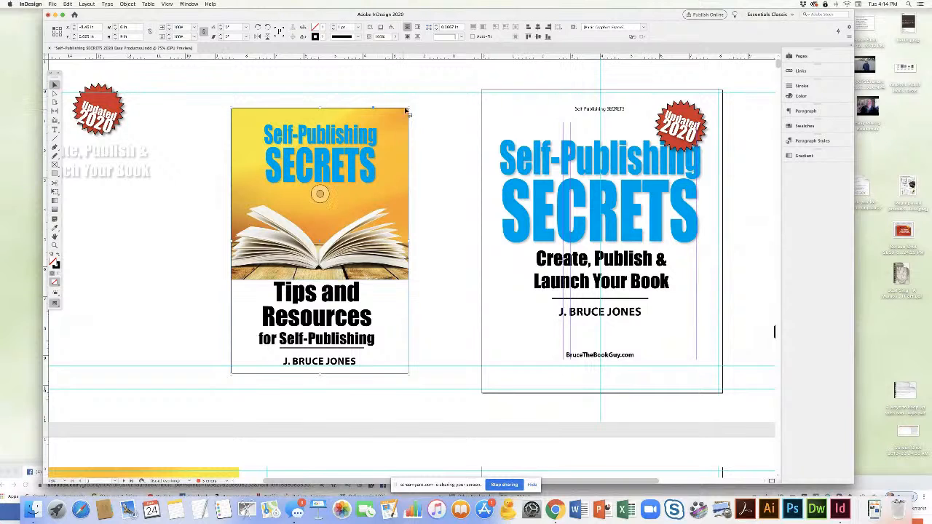
left_click_drag(44, 340, 321, 200)
Reposition the Tips and Resources text in the area below the photo and move the divider line down between it and the author name
left_click(341, 311)
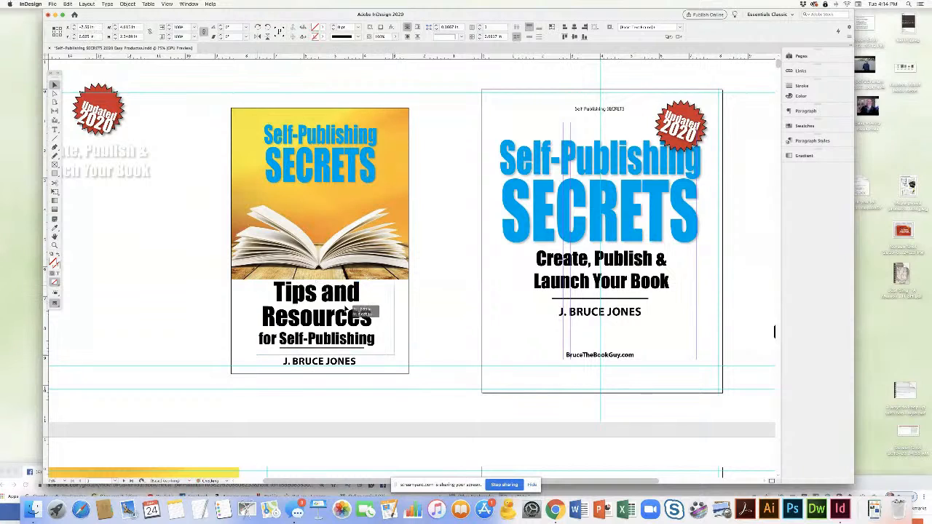
left_click_drag(346, 309, 345, 308)
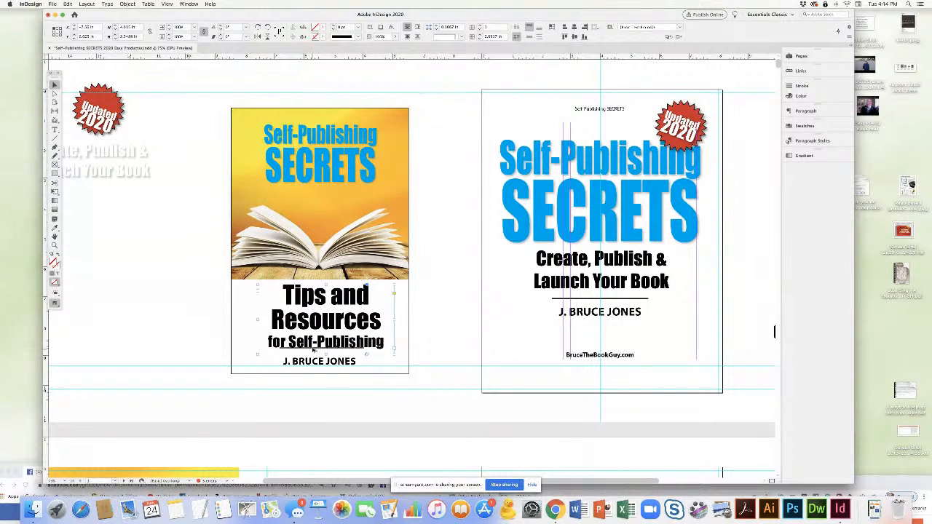
double_click(314, 352)
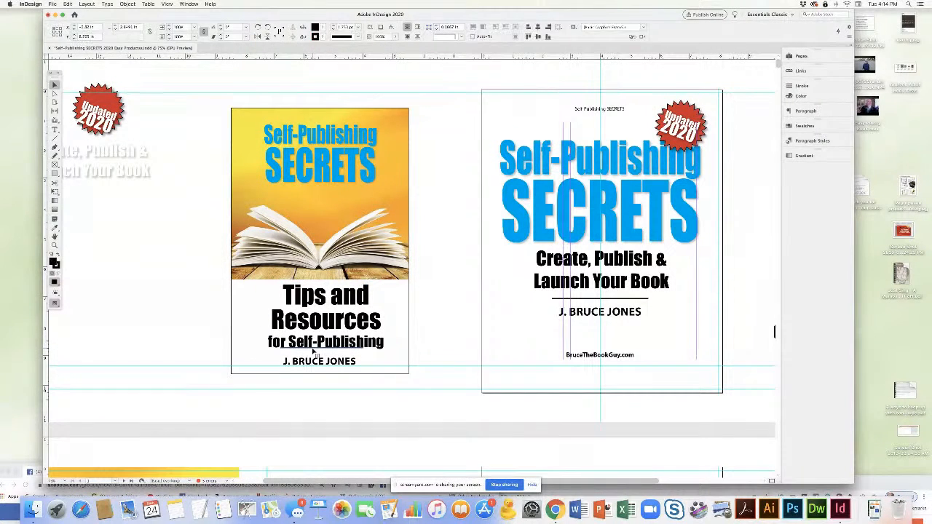
left_click_drag(314, 356, 314, 356)
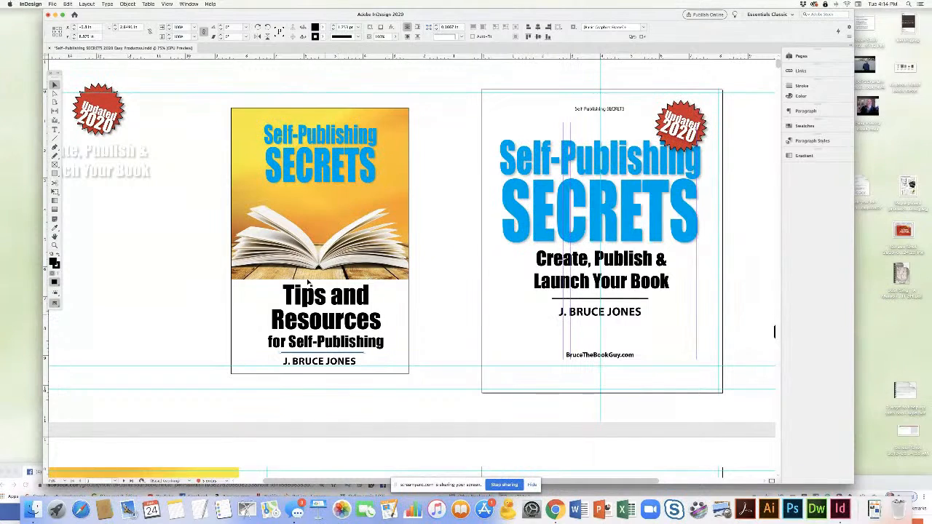
Shift the book photo up slightly and trim it to the cover's top edge, about 5.5 in high
mouse_move(340, 250)
left_mouse_down()
mouse_move(341, 239)
mouse_move(355, 242)
left_mouse_up()
left_click_drag(318, 101, 318, 109)
left_click_drag(362, 245, 365, 246)
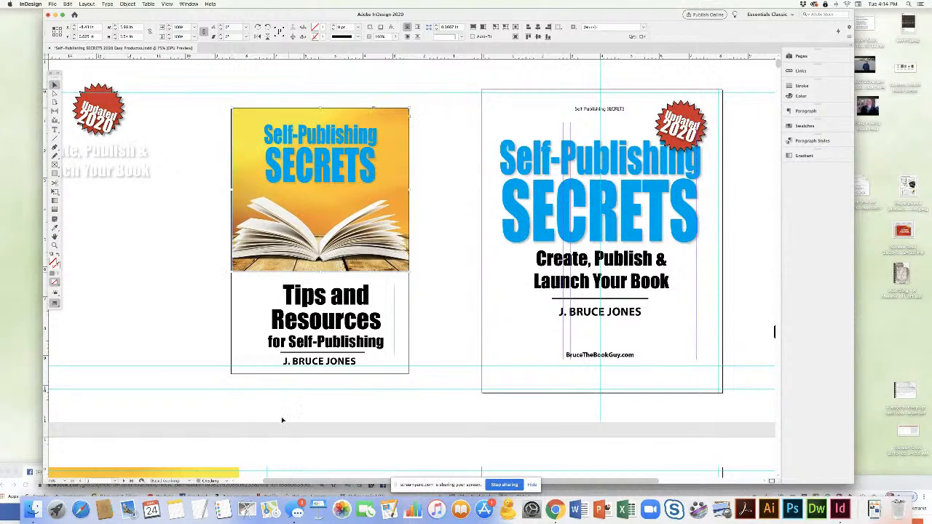
Fill the 6 × 9 in cover rectangle with the cyan C=100 M=0 Y=0 K=0 swatch
left_click(239, 378)
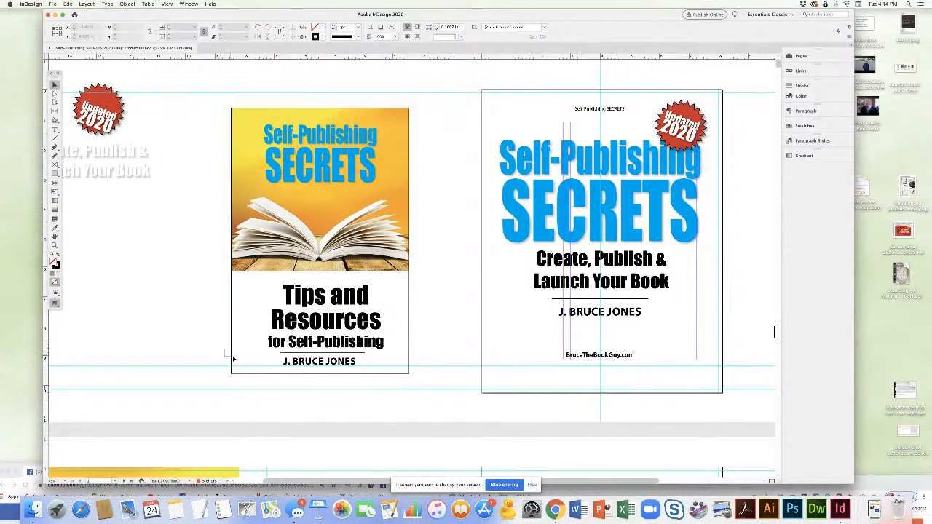
left_click(232, 357)
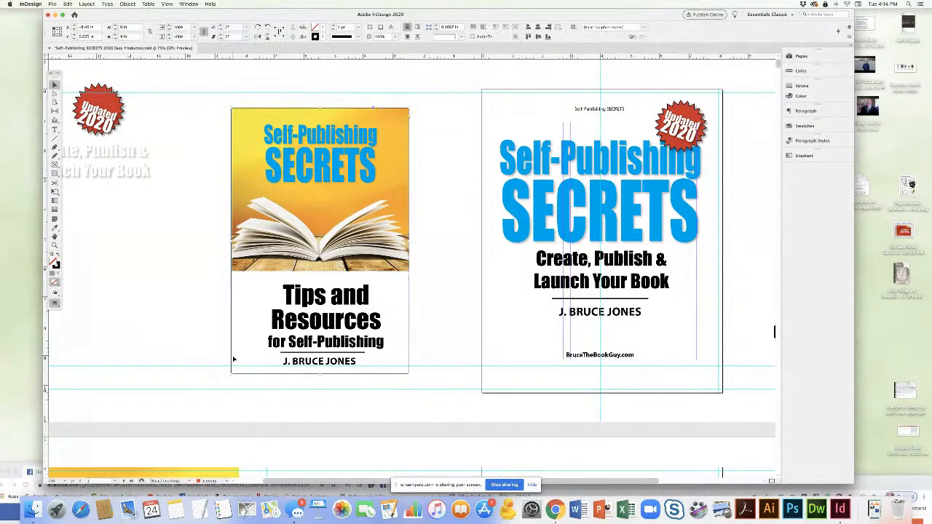
left_click(804, 126)
left_click(722, 171)
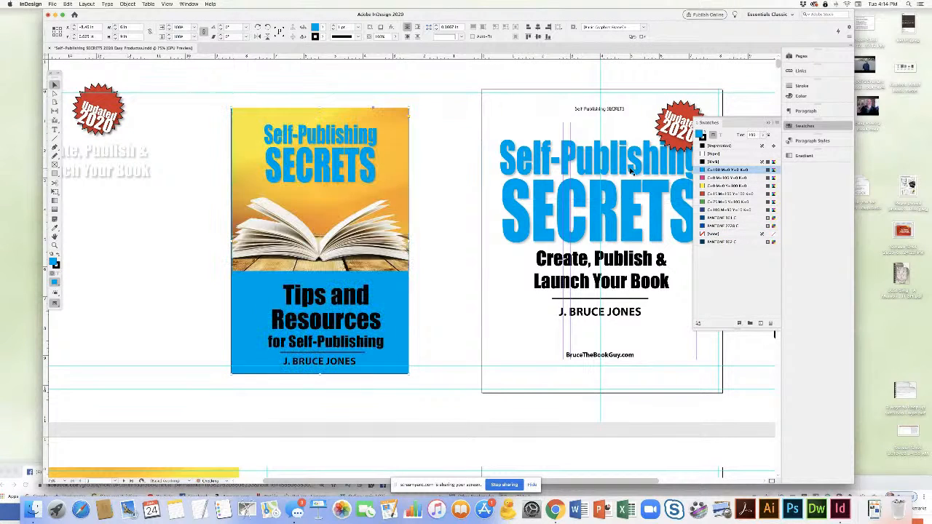
left_click(418, 311)
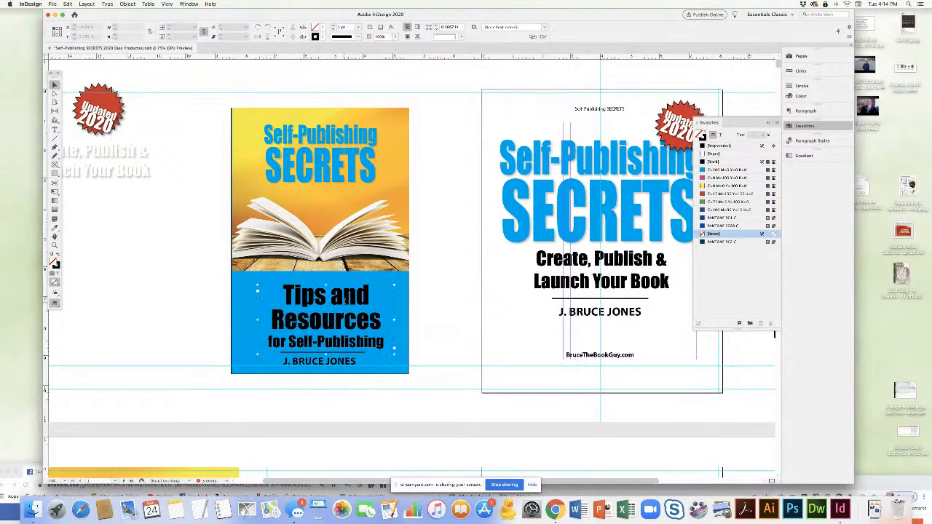
Change all of the Tips and Resources for Self-Publishing text to the white Paper swatch
double_click(334, 299)
key("ctrl+a")
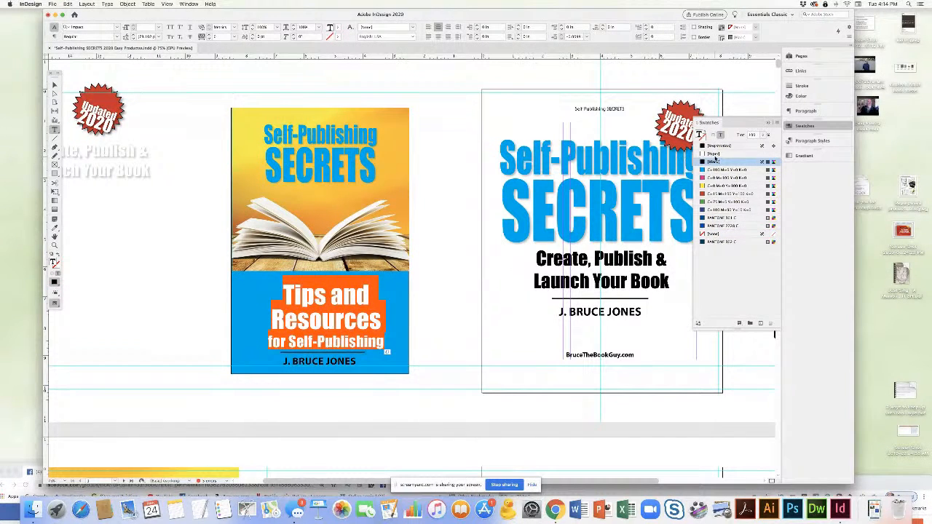
left_click(714, 154)
left_click(54, 86)
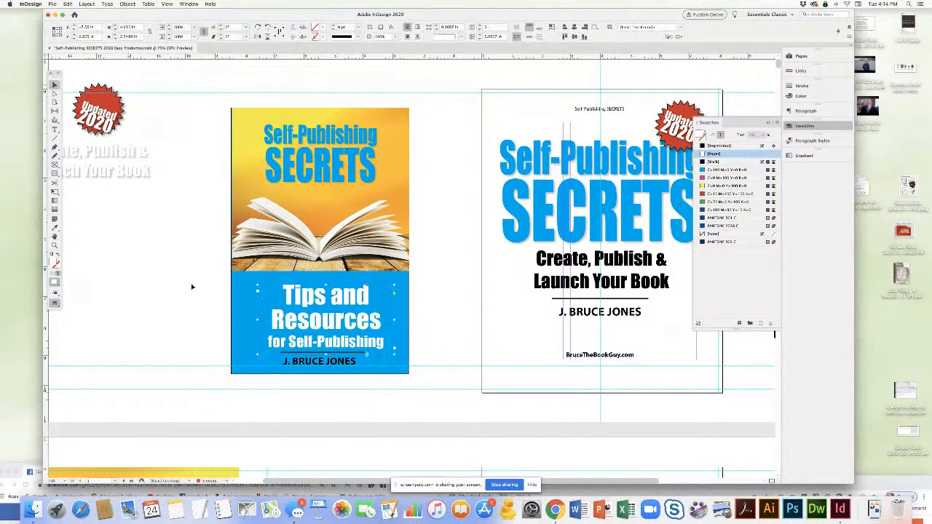
Widen the Tips and Resources text frame to the cover's full width and move it up slightly, centred in the cyan area
left_click_drag(257, 320, 231, 318)
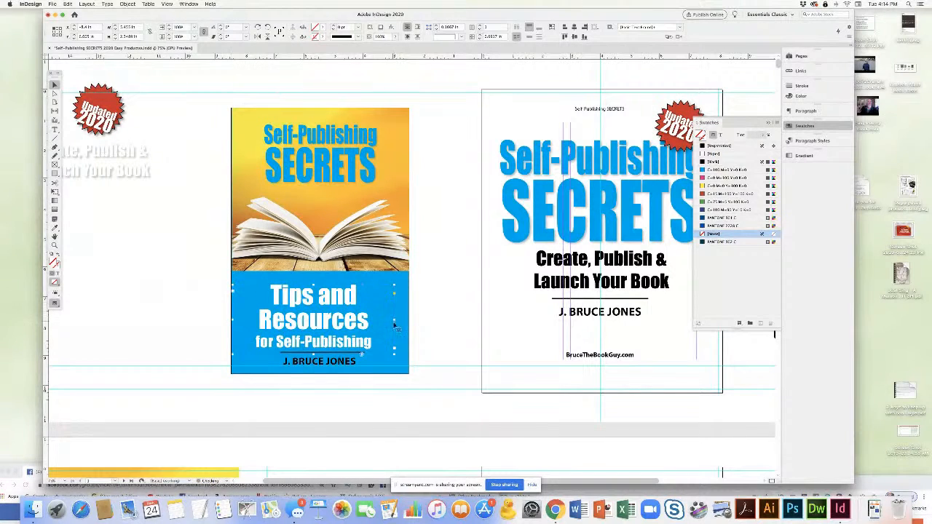
left_click_drag(393, 320, 409, 319)
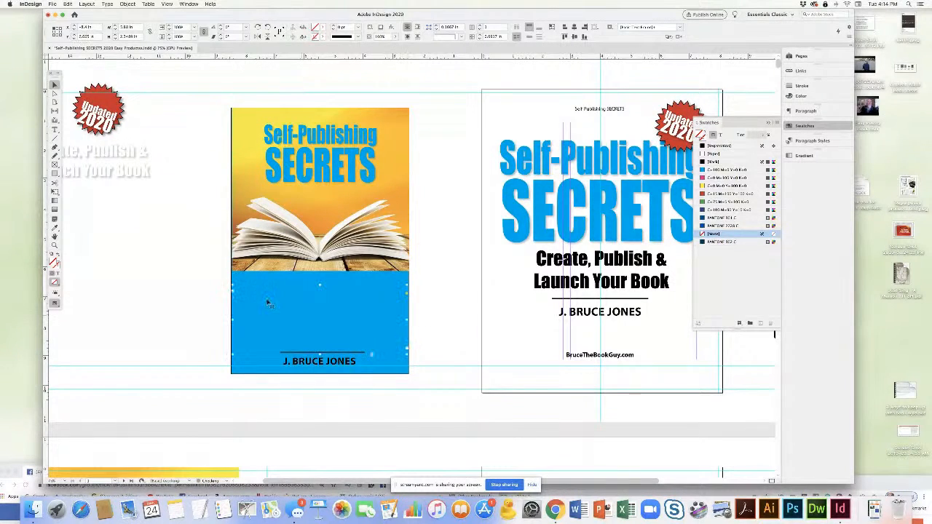
left_click_drag(316, 303, 317, 296)
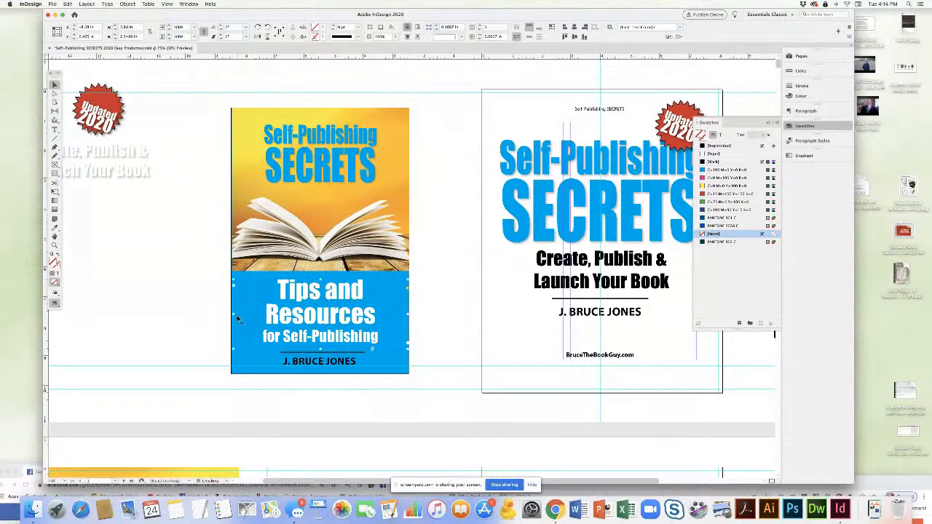
left_click_drag(235, 315, 232, 314)
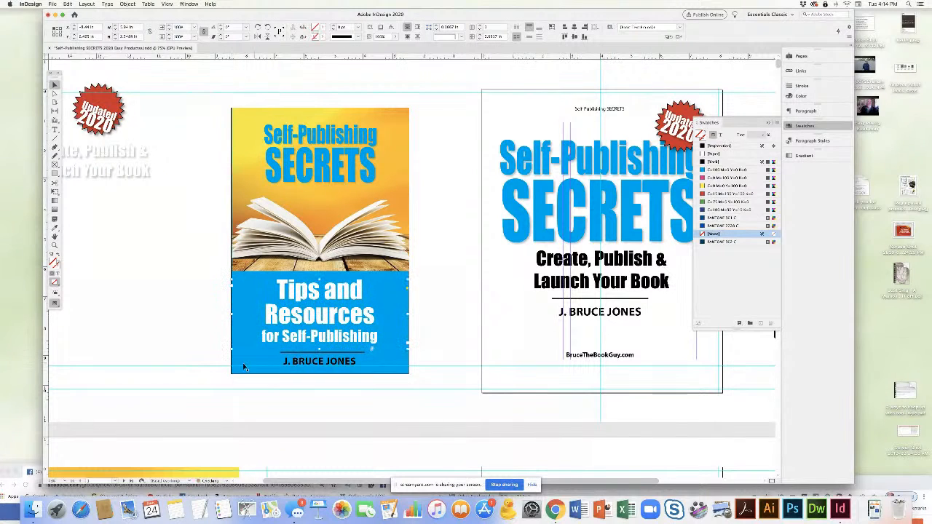
left_click(109, 275)
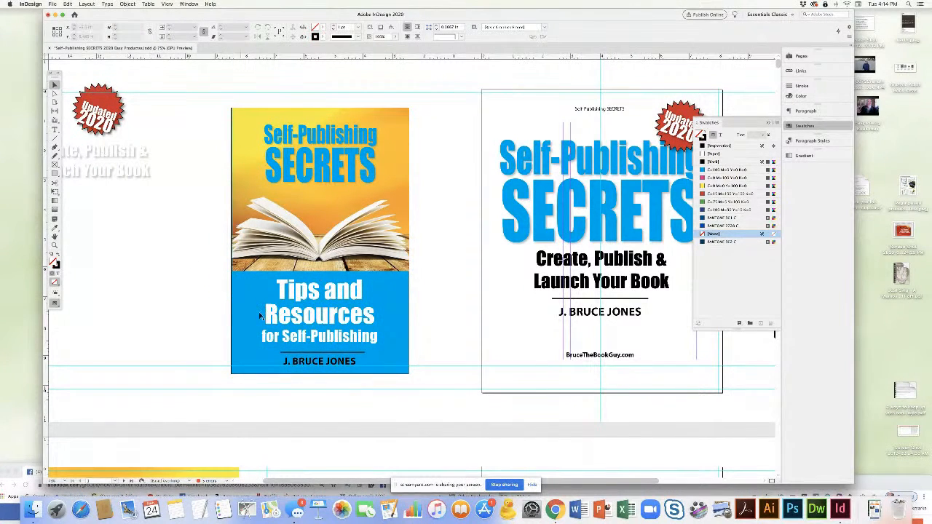
Add a drop shadow to the Tips and Resources text at 40% opacity with a 0.03 in X offset, and adjust its Y offset
left_click(288, 299)
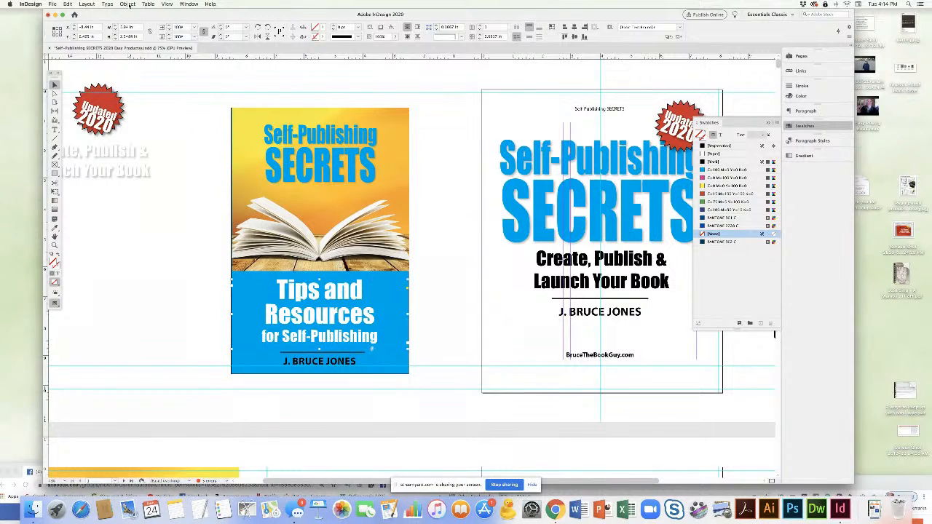
left_click(129, 5)
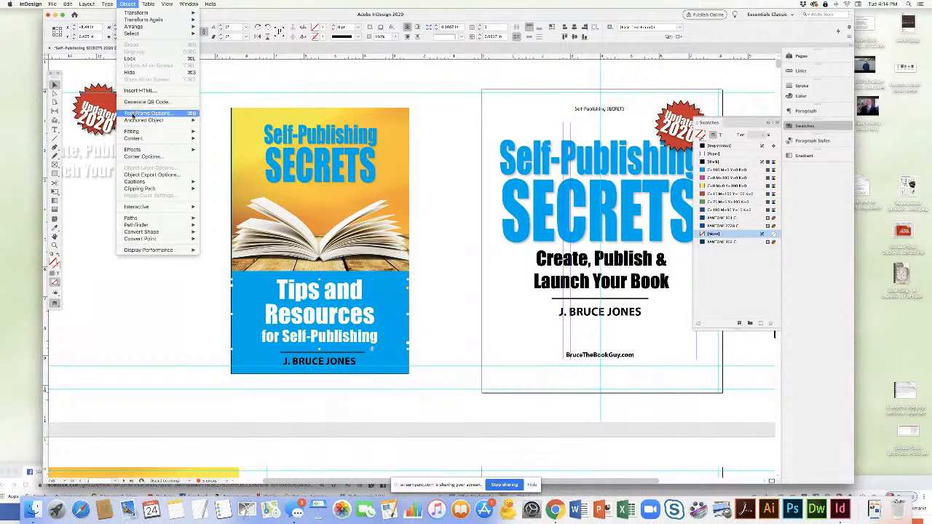
mouse_move(146, 149)
left_click(222, 161)
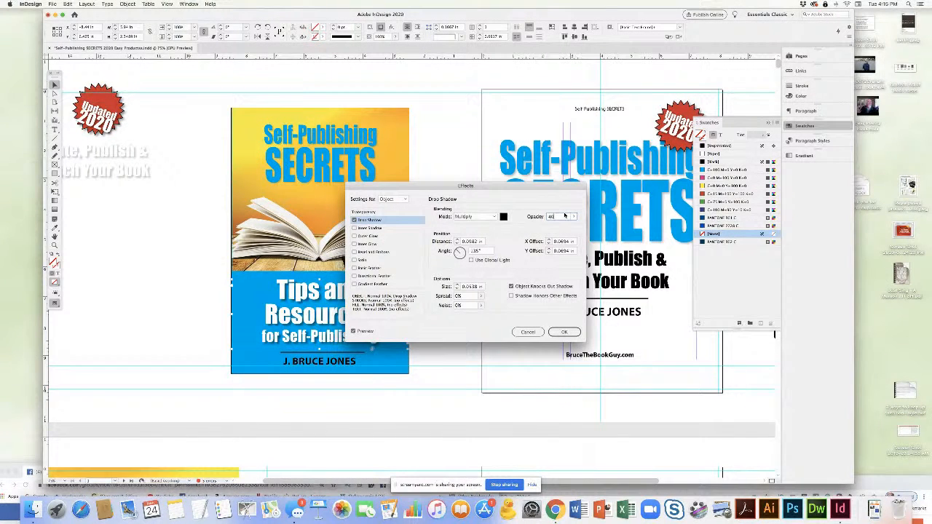
double_click(563, 242)
double_click(566, 251)
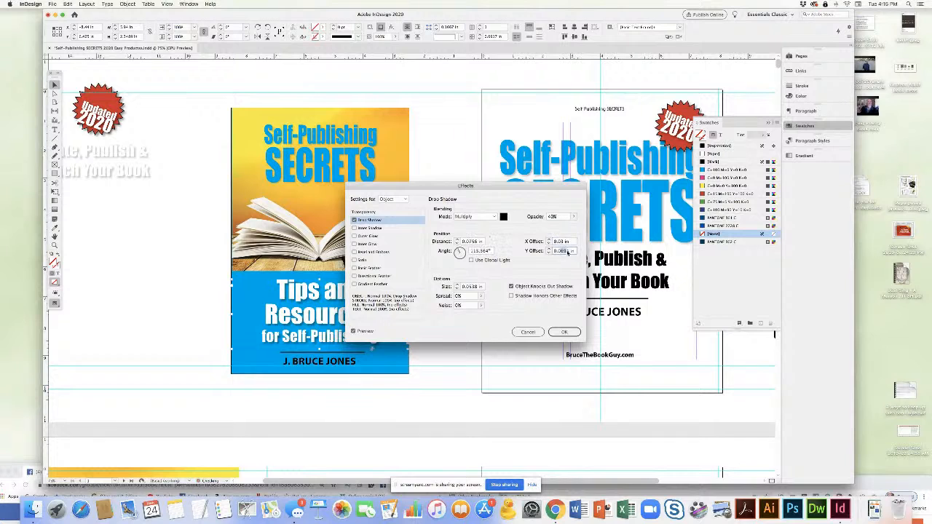
left_click(564, 332)
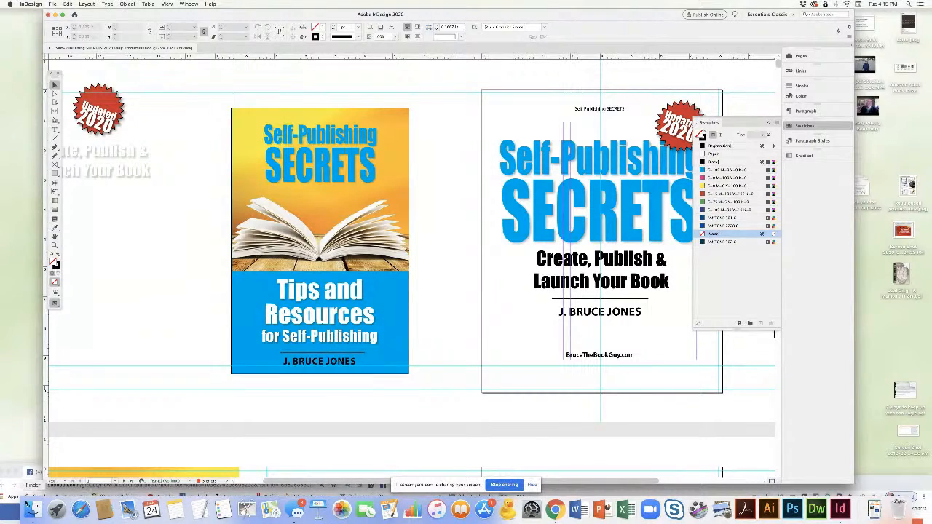
Switch to the Chrome window with the Facebook group, move it fully into view and widen it across most of the screen
left_click(13, 492)
left_click_drag(175, 472, 210, 17)
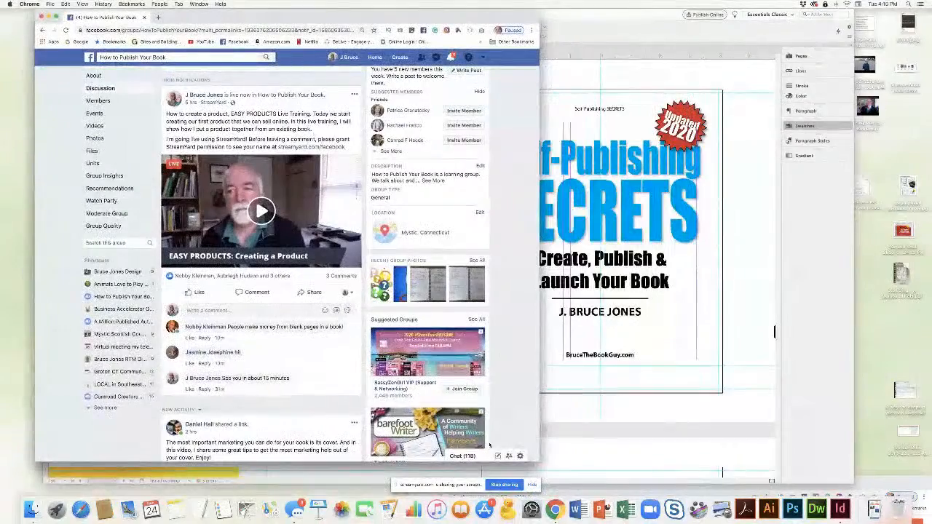
left_click_drag(706, 466, 878, 470)
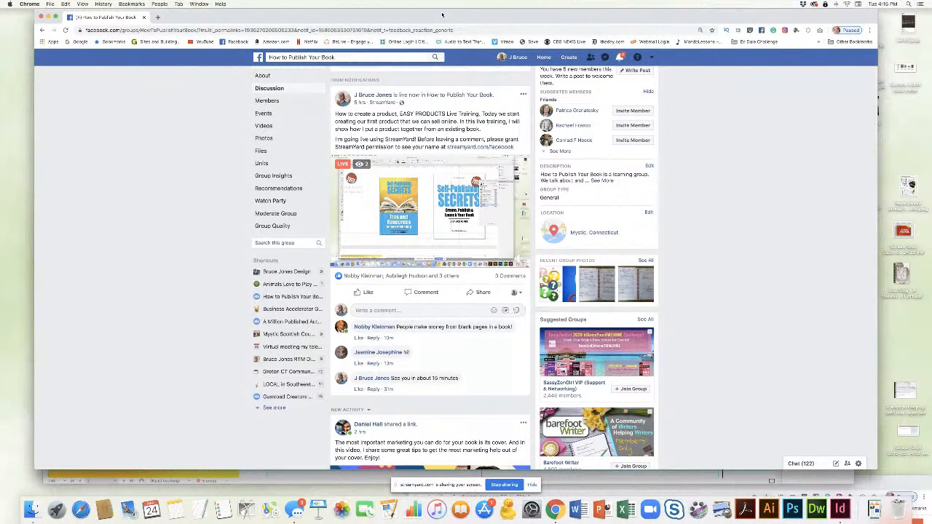
left_click_drag(389, 20, 398, 19)
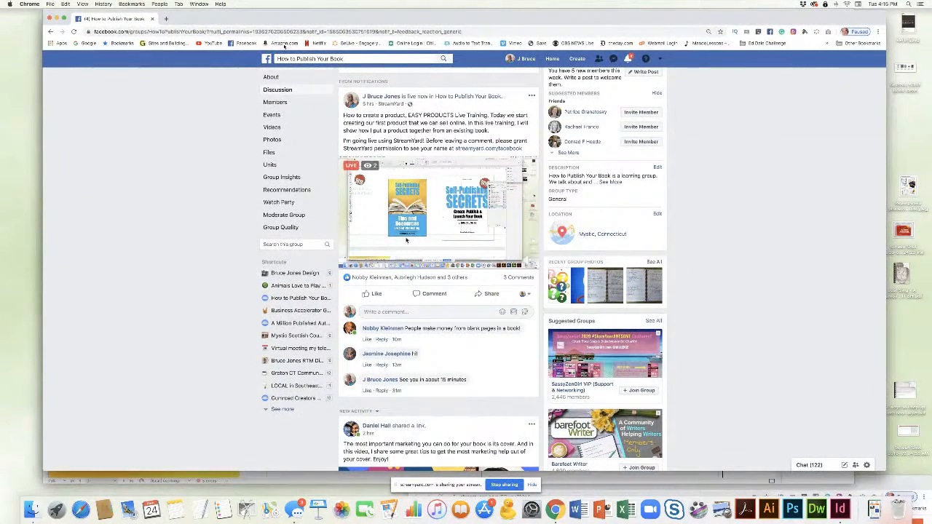
Open Amazon in a new browser tab and search the Books department for "Book Publishing Tip"
left_click(166, 18)
left_click(282, 43)
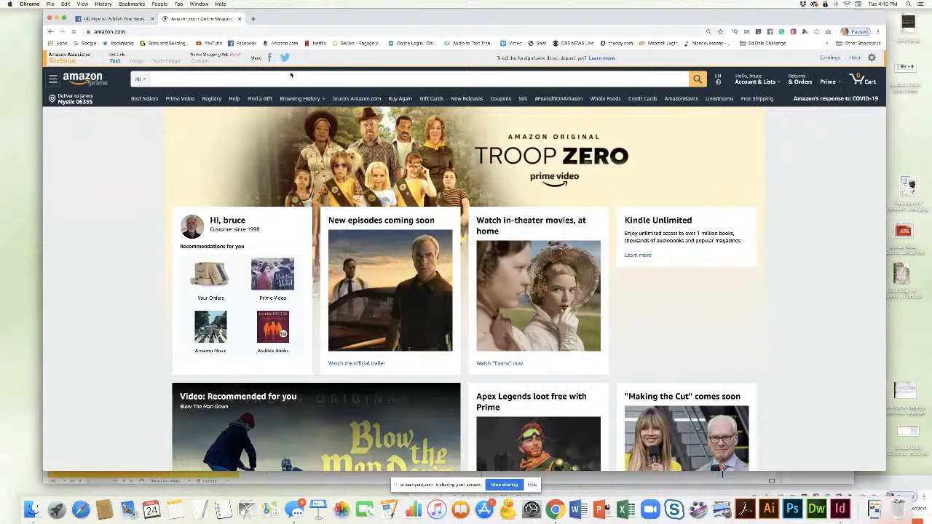
left_click(164, 78)
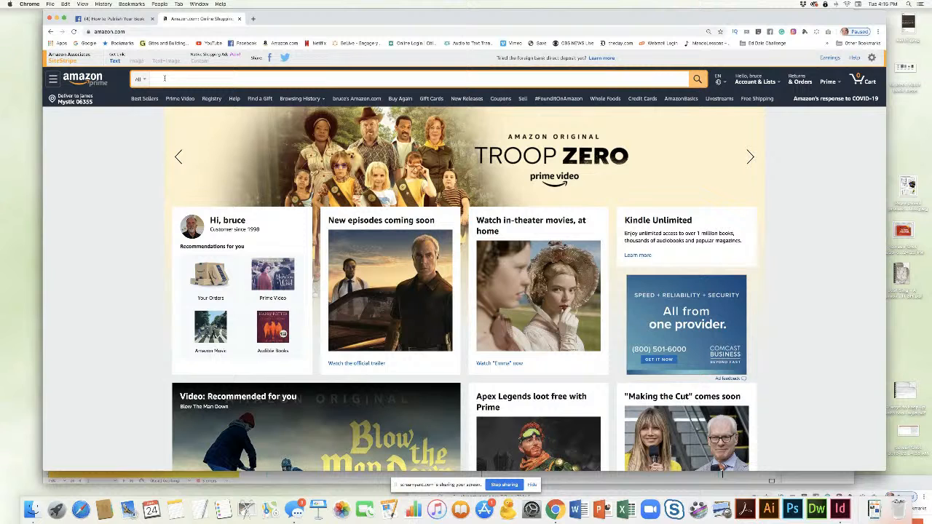
left_click(140, 78)
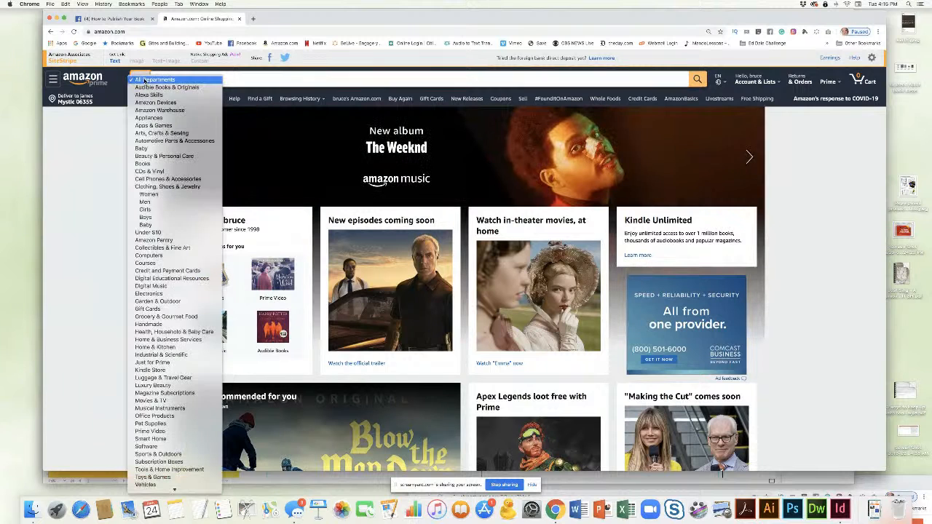
left_click(145, 164)
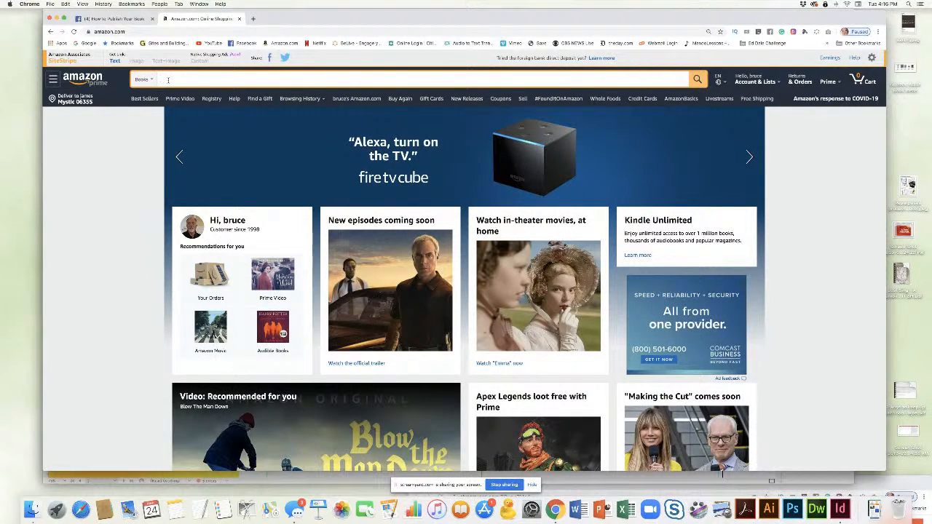
type("Book Publishing")
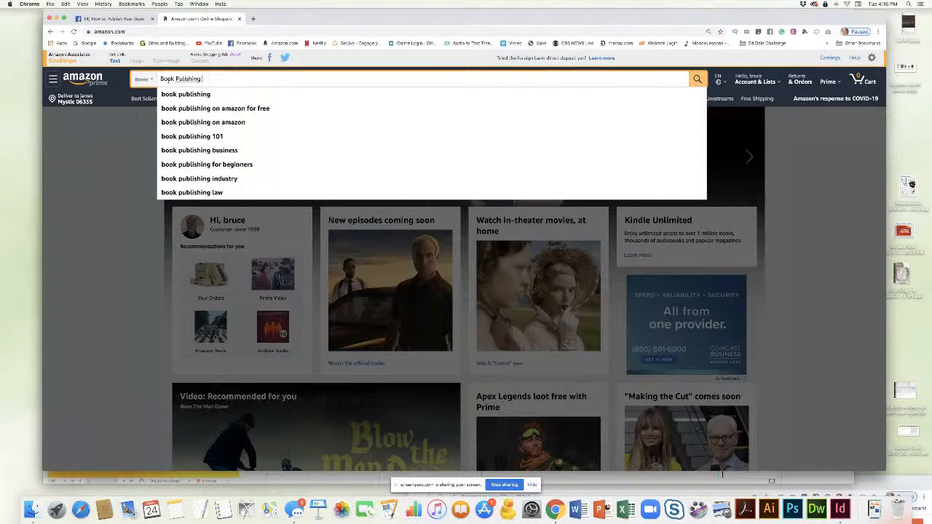
type(" Tip")
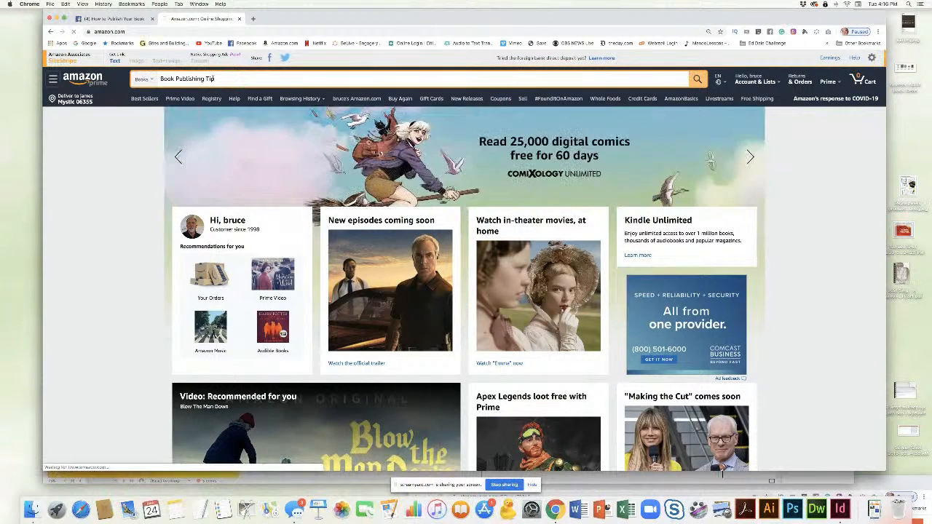
key("Return")
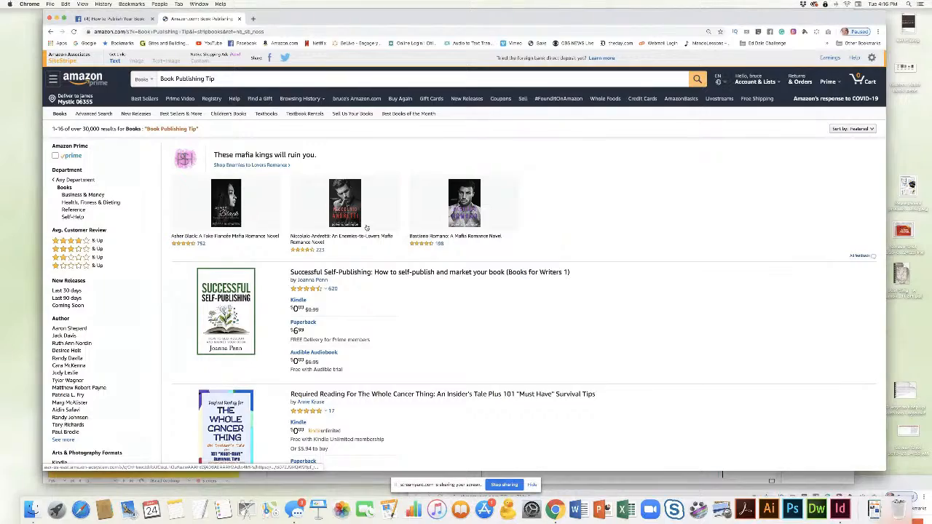
Skim the first search results and search the Books department again for "Book Publishing Tips"
scroll(358, 277, "down", 2)
scroll(359, 277, "down", 10)
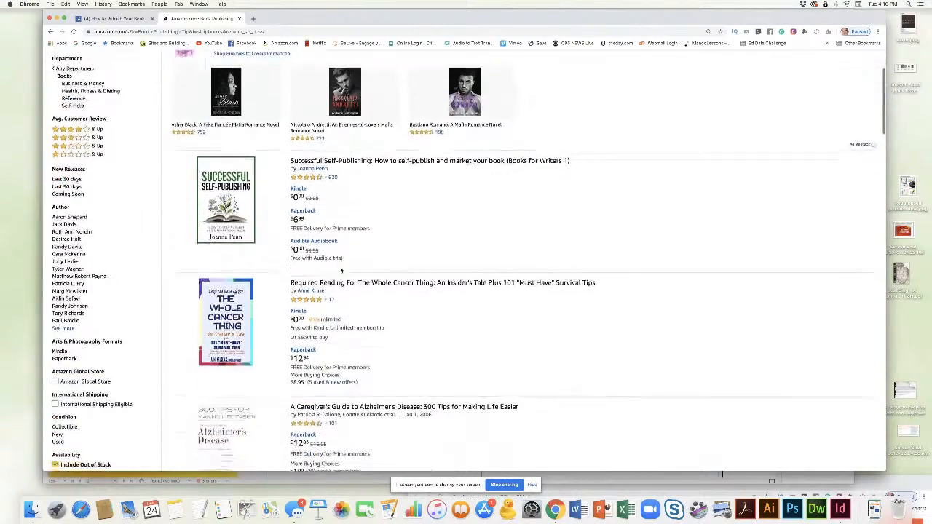
scroll(237, 229, "down", 4)
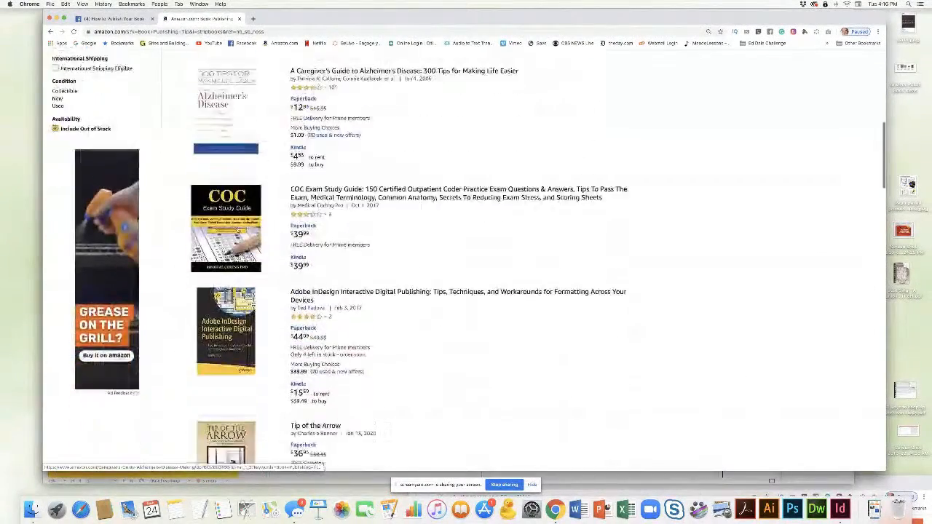
scroll(237, 230, "up", 16)
left_click(214, 79)
key("Return")
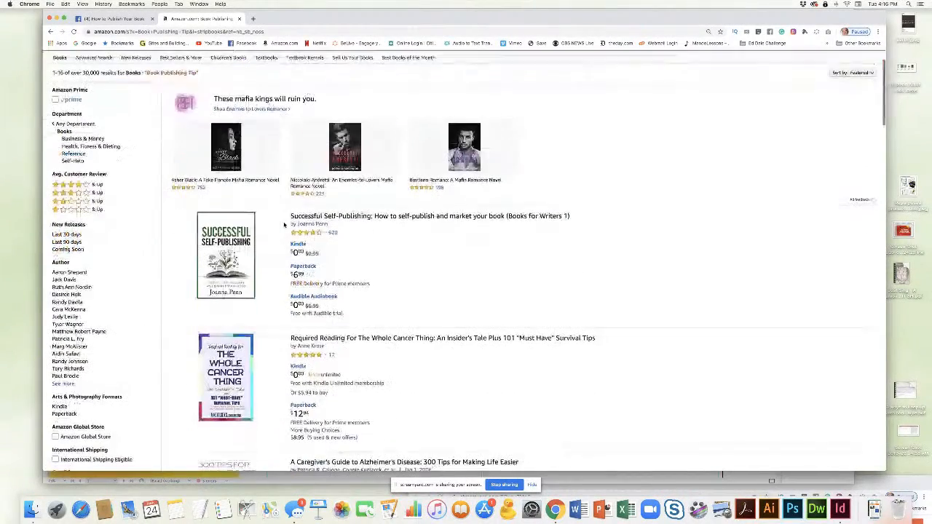
Examine the titles and covers of the tips books on the first page of Book Publishing Tips results
scroll(362, 309, "down", 4)
scroll(361, 309, "down", 10)
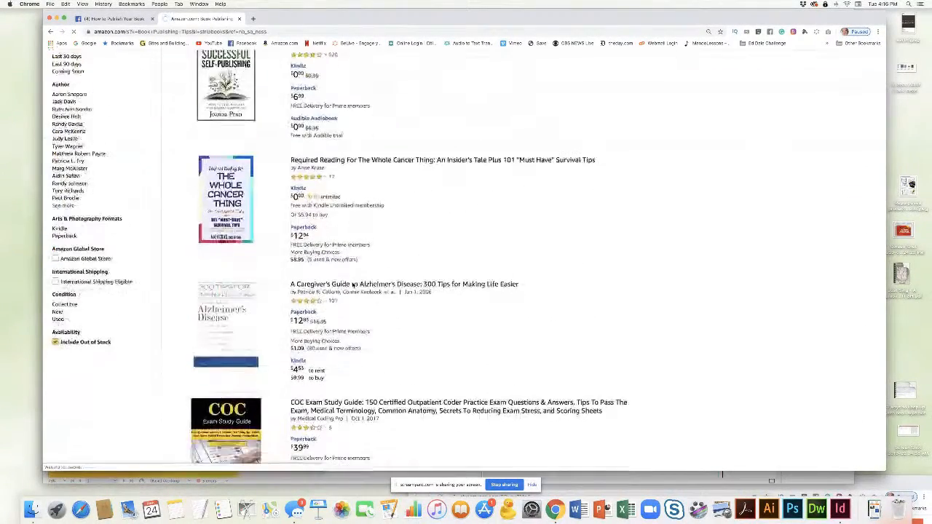
scroll(353, 286, "down", 6)
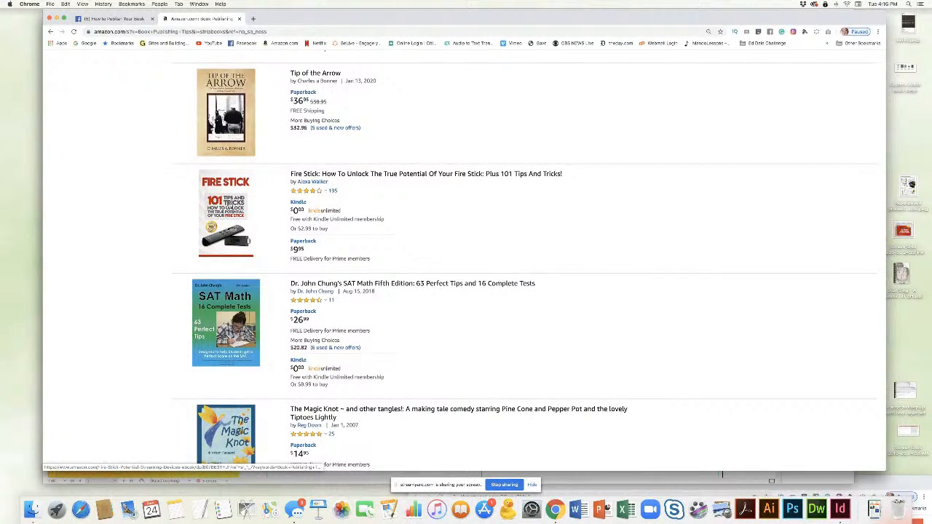
scroll(226, 219, "down", 3)
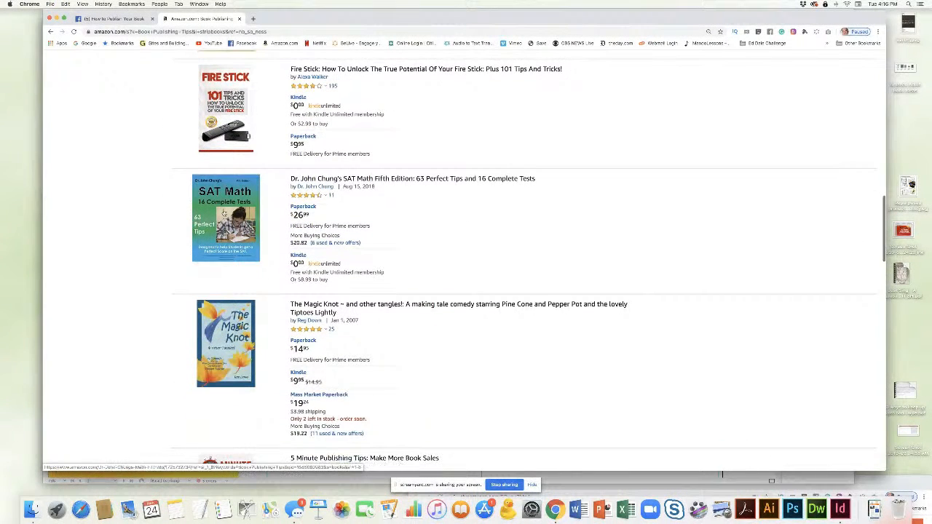
scroll(246, 237, "down", 8)
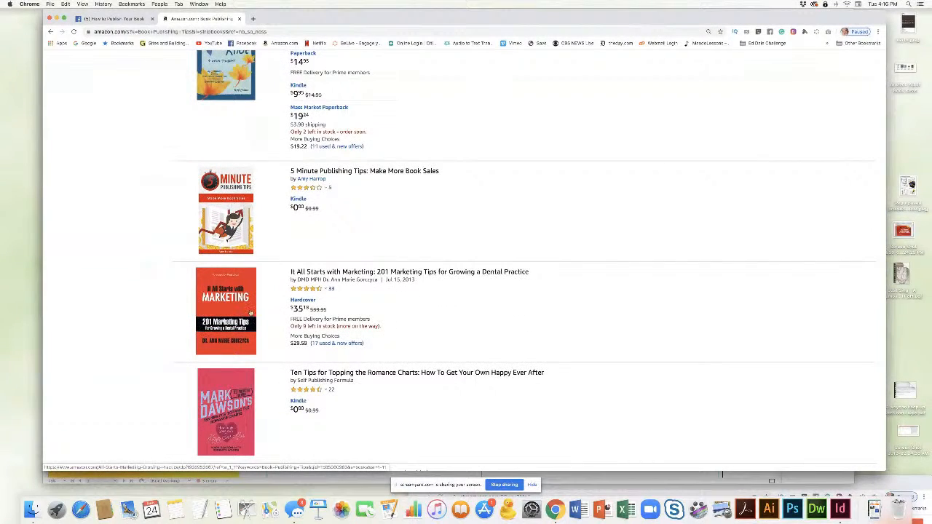
scroll(254, 317, "down", 3)
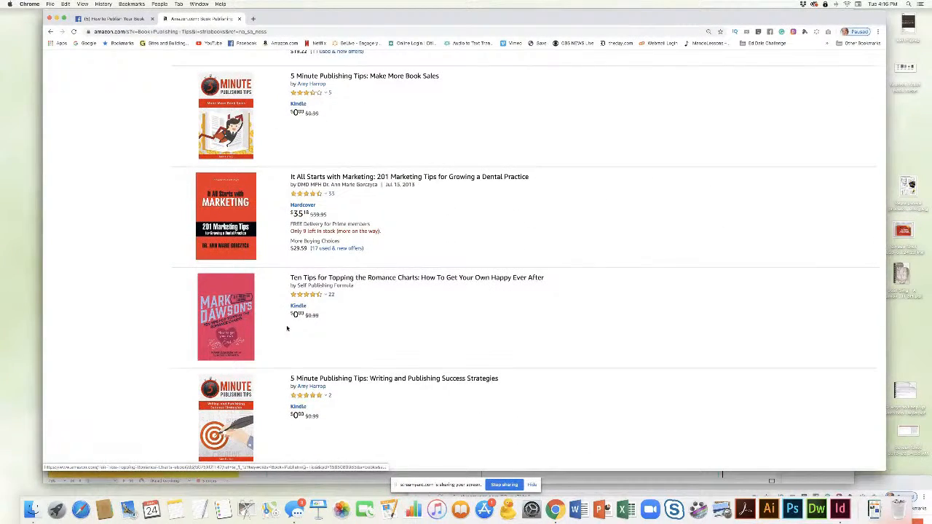
scroll(279, 335, "down", 2)
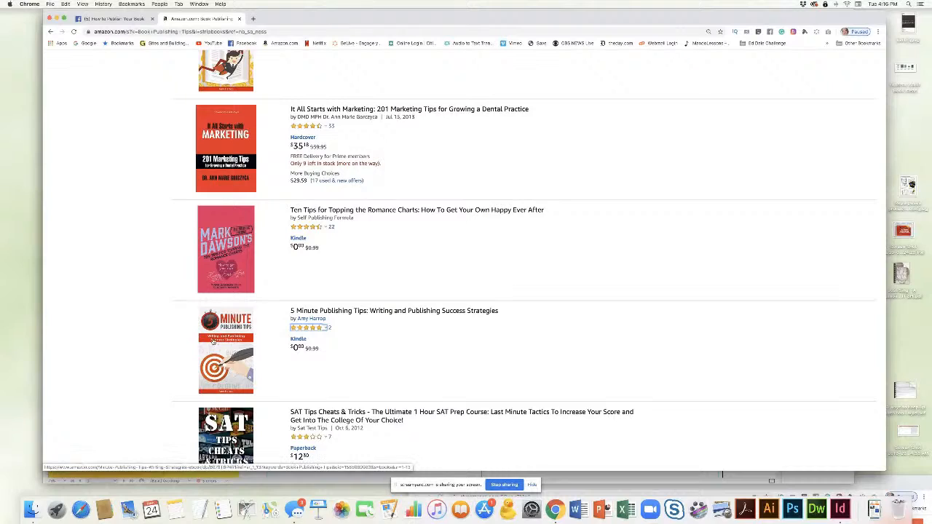
scroll(224, 344, "down", 3)
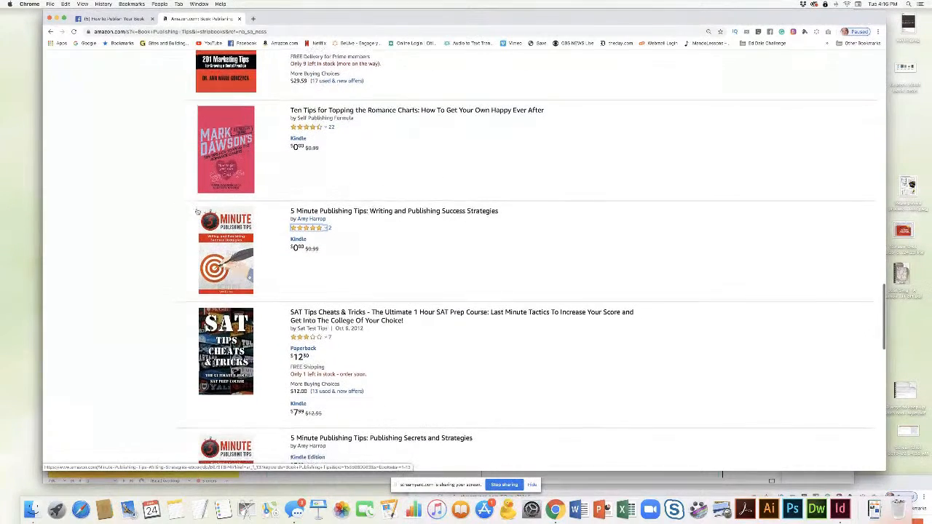
scroll(273, 306, "down", 6)
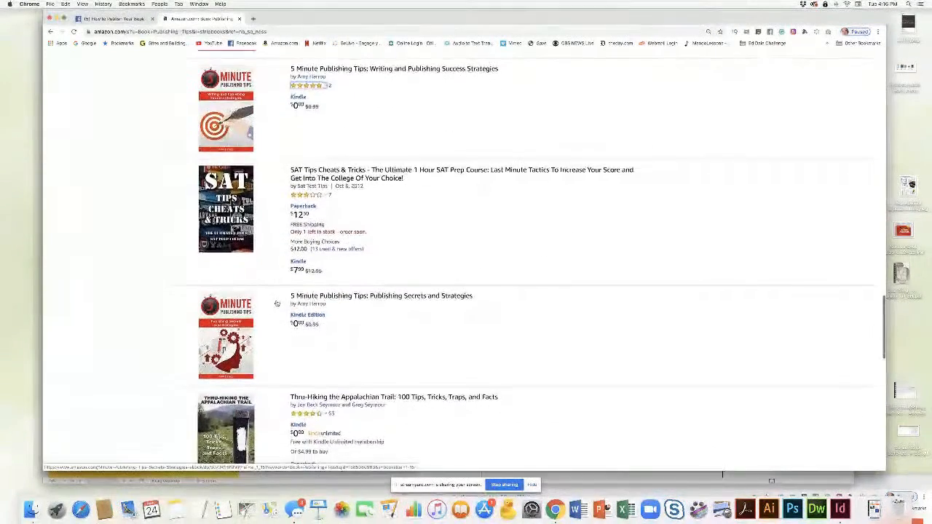
scroll(277, 304, "down", 4)
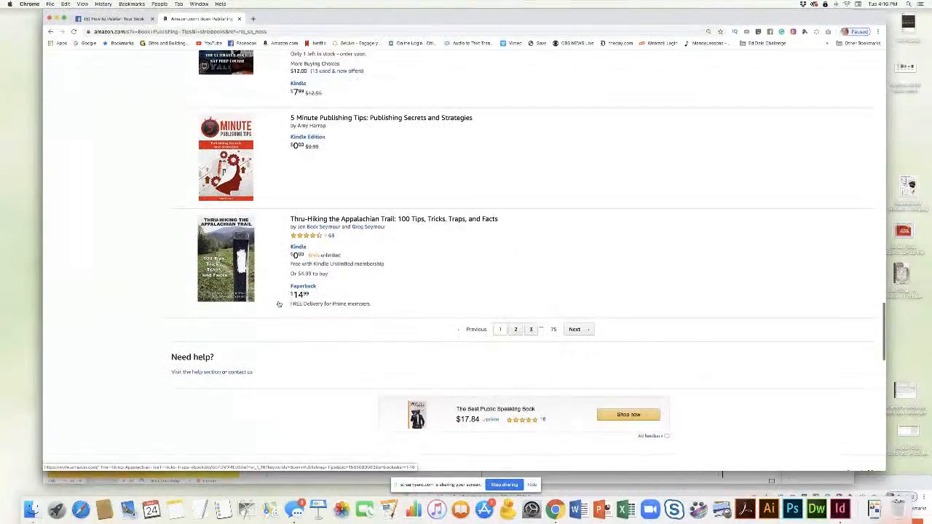
Examine the titles and covers on the second page of Amazon's Book Publishing Tips results
left_click(515, 329)
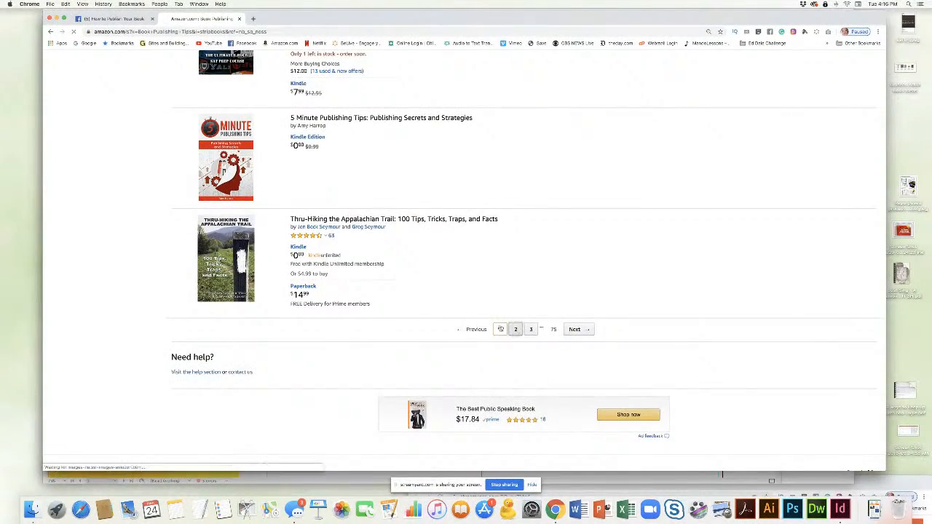
scroll(322, 238, "down", 5)
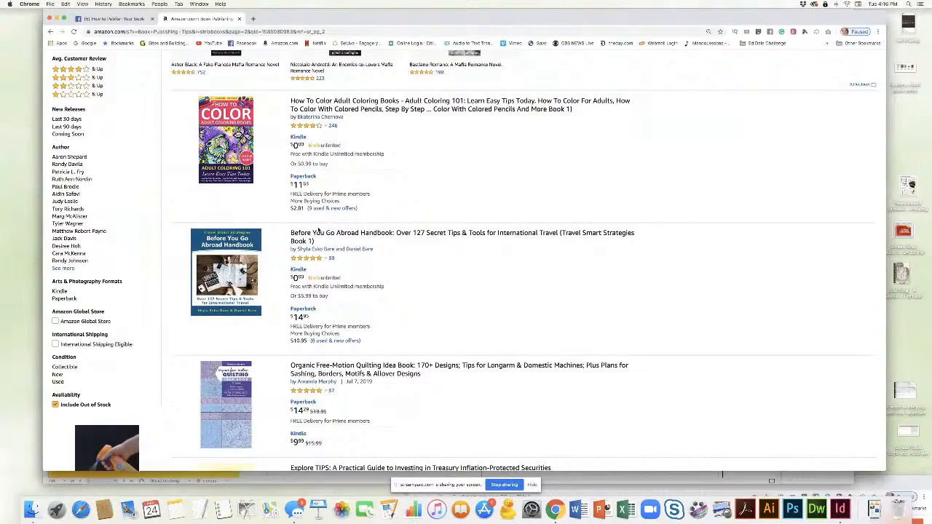
scroll(318, 230, "down", 10)
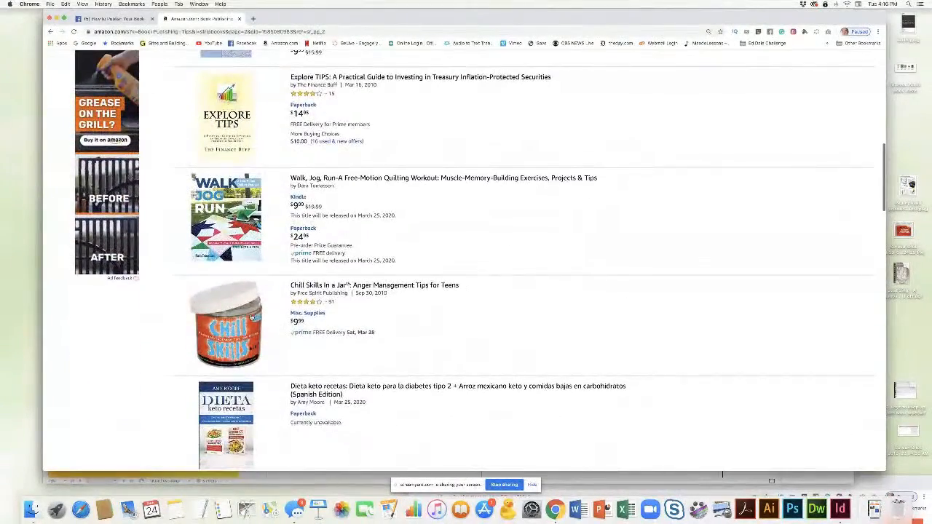
scroll(251, 318, "down", 13)
scroll(250, 317, "down", 5)
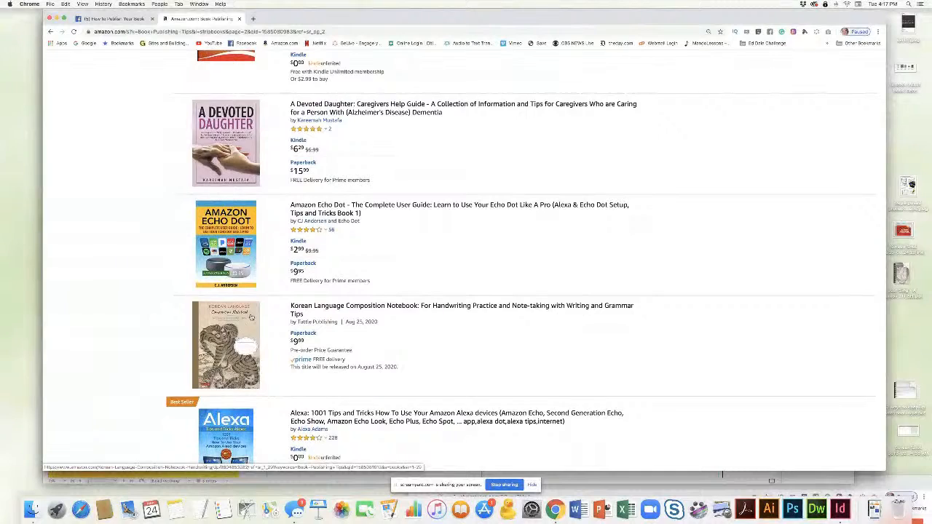
scroll(250, 317, "down", 2)
scroll(240, 350, "down", 3)
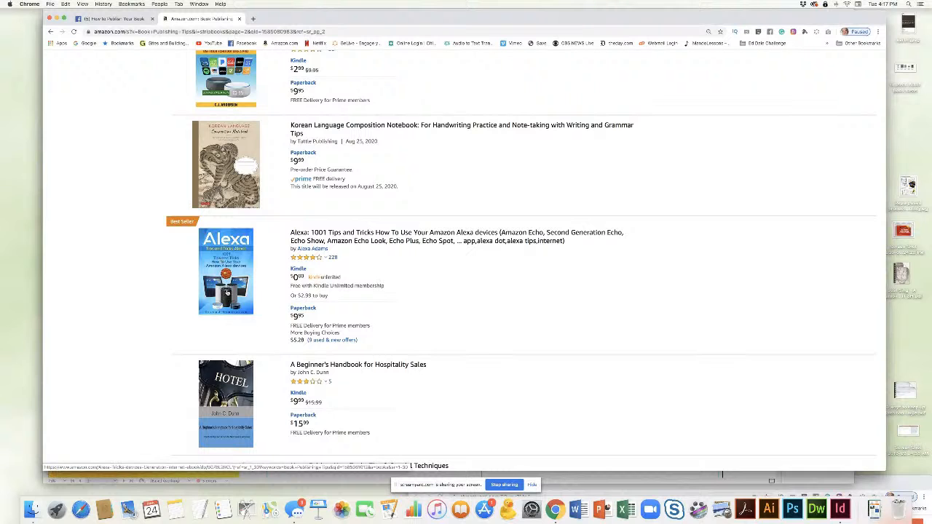
scroll(259, 284, "up", 20)
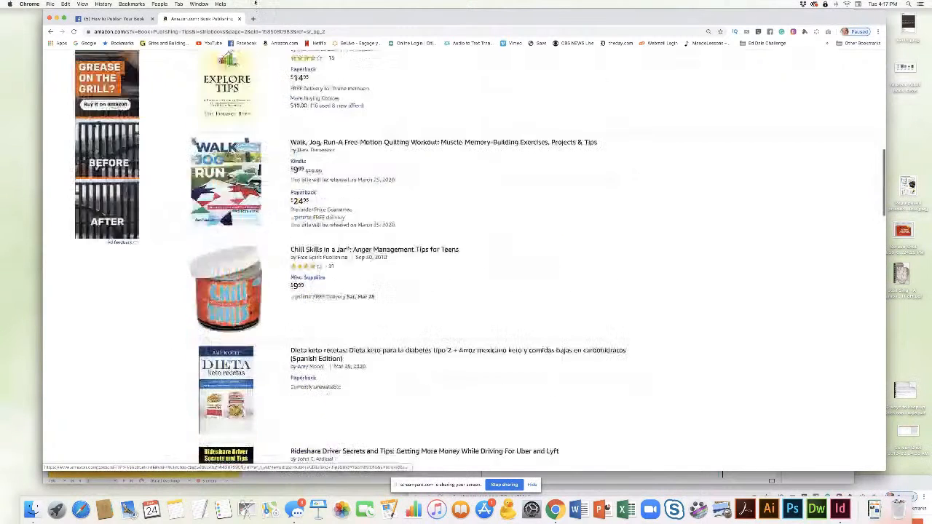
Search Google for "book publishing tips" in a new browser tab and show the image results
left_click(252, 19)
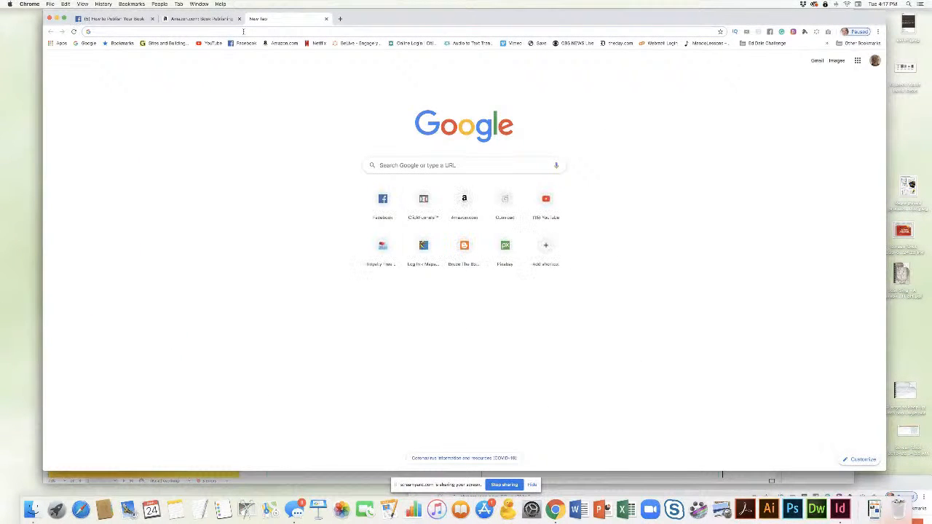
left_click(390, 164)
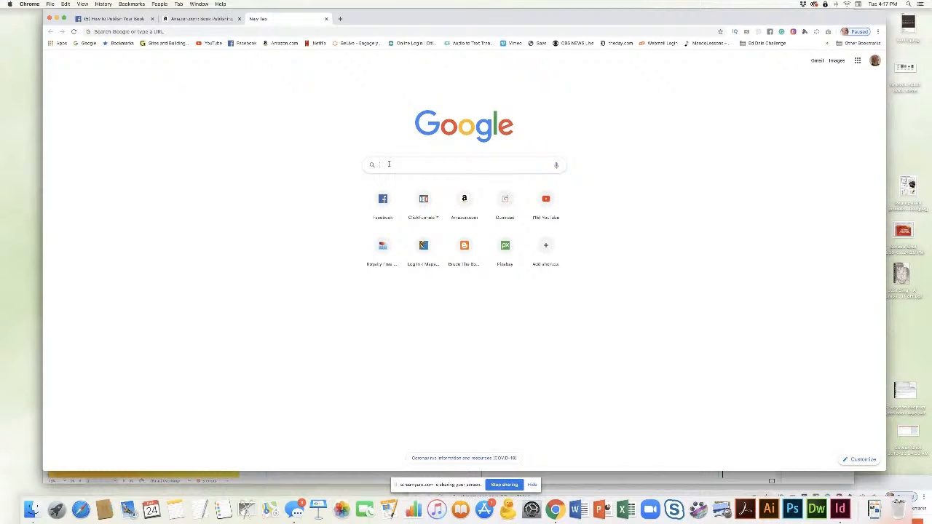
type("book")
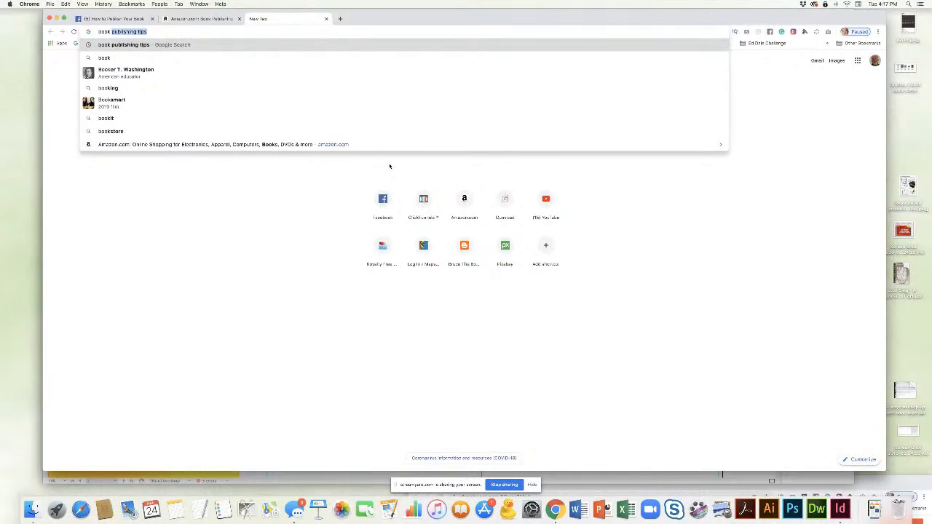
left_click(158, 31)
key("Return")
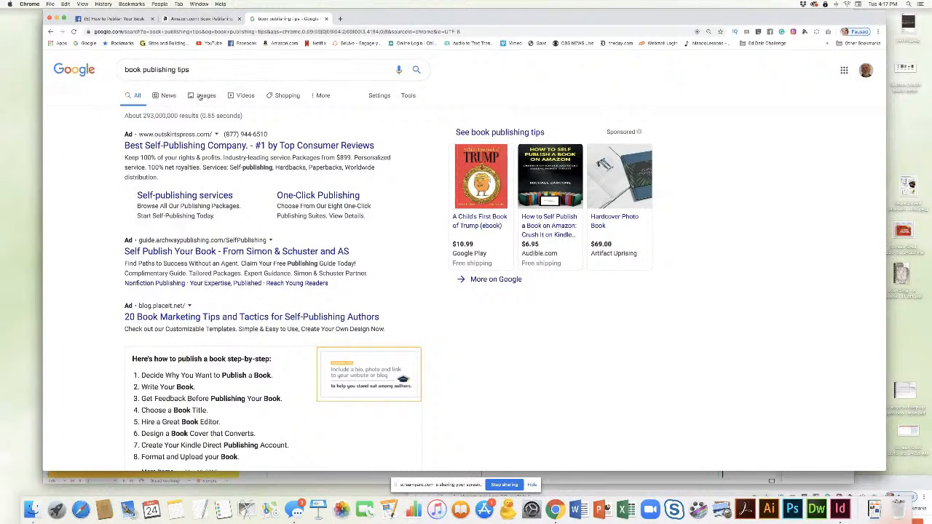
left_click(204, 96)
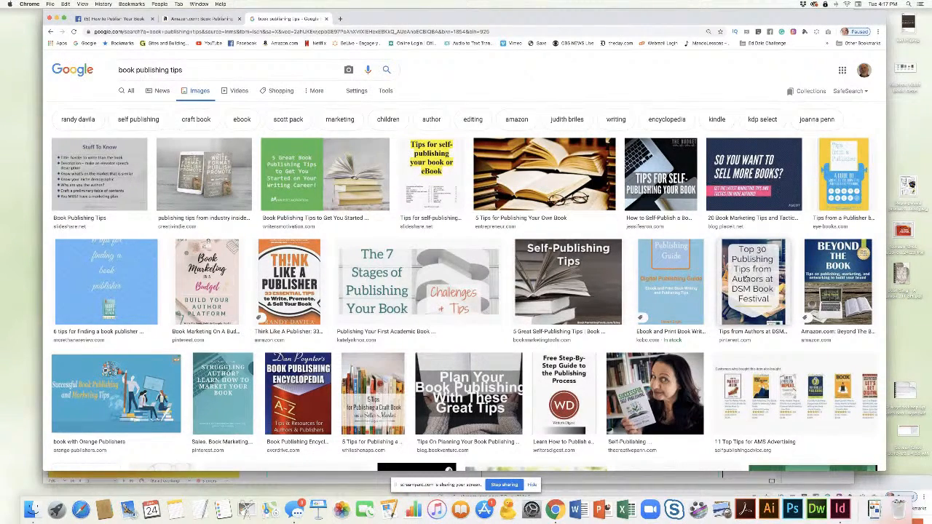
Examine the cover designs and title treatments among the Google image results for book publishing tips
scroll(744, 279, "down", 4)
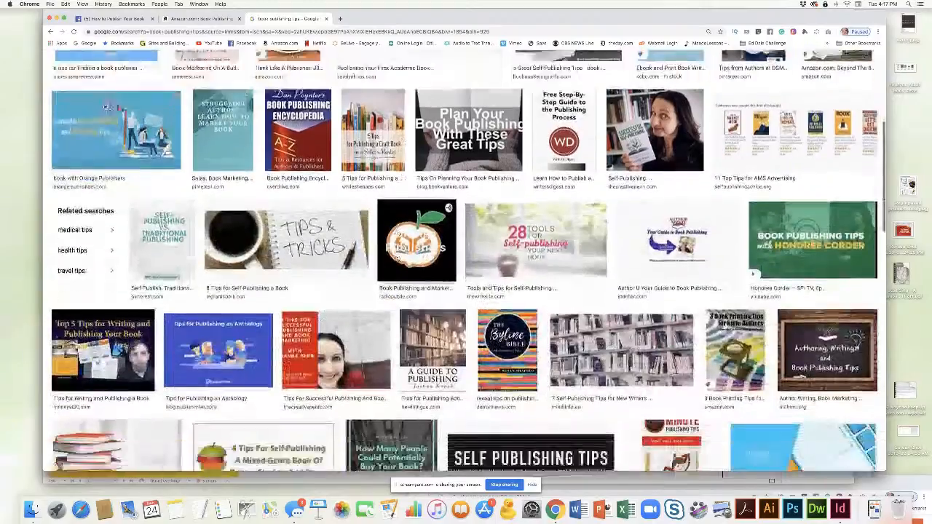
scroll(397, 258, "down", 3)
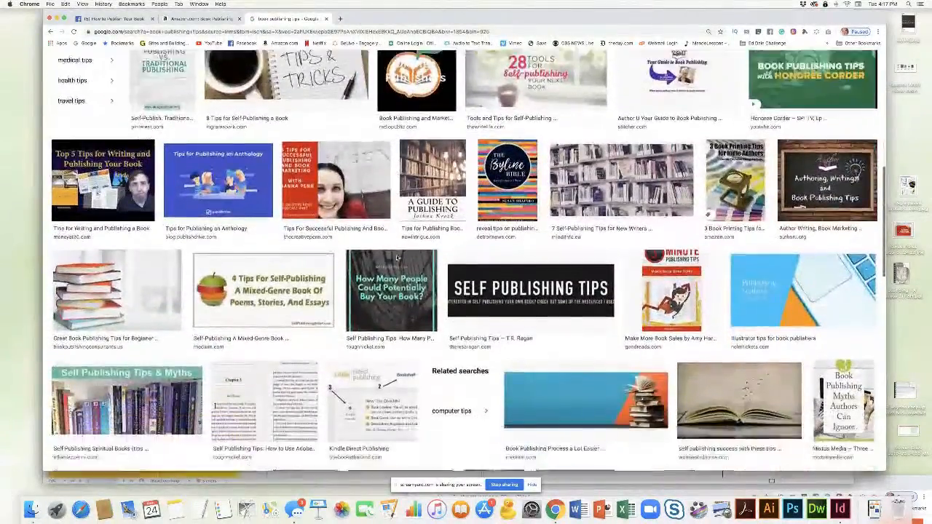
scroll(397, 257, "down", 3)
scroll(398, 259, "down", 2)
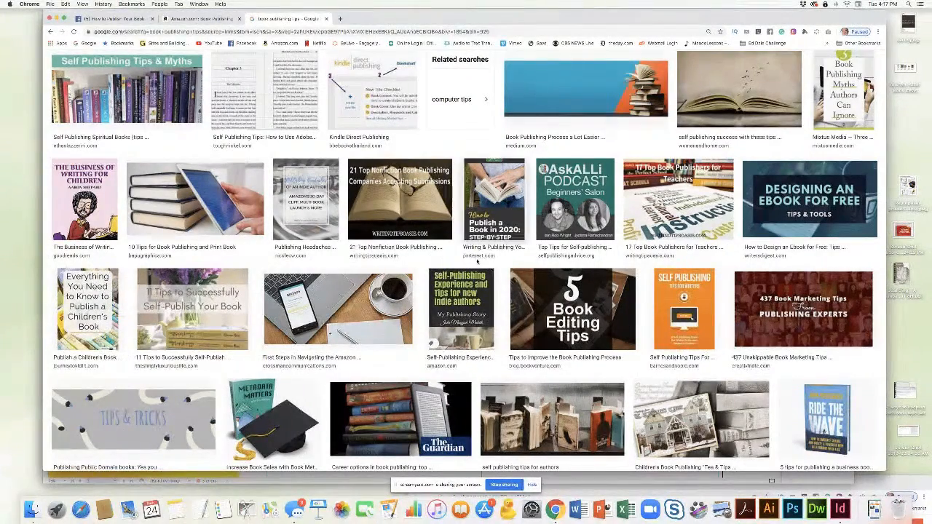
scroll(541, 296, "down", 8)
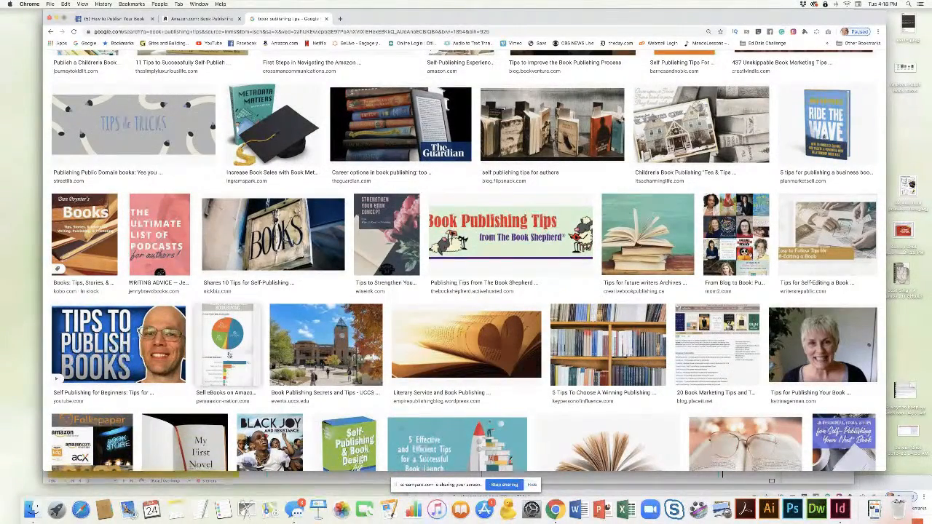
scroll(553, 332, "down", 5)
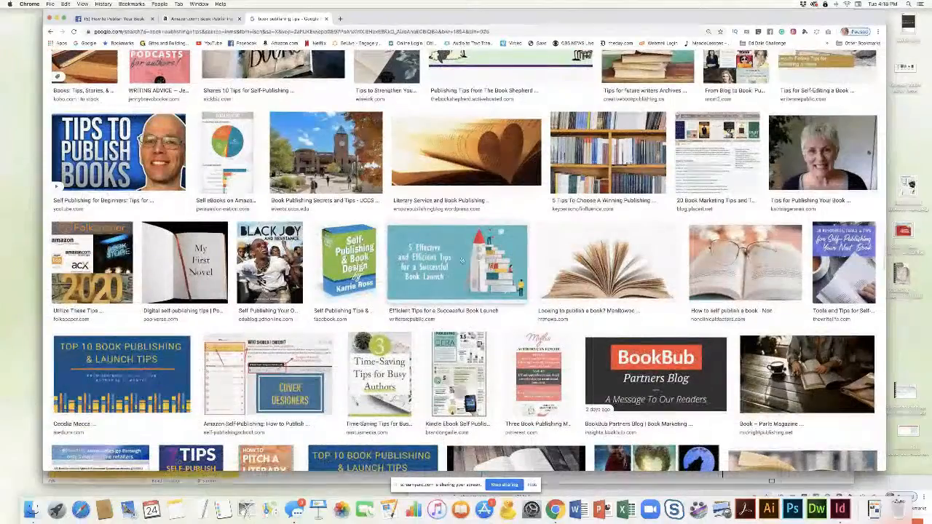
scroll(392, 316, "down", 10)
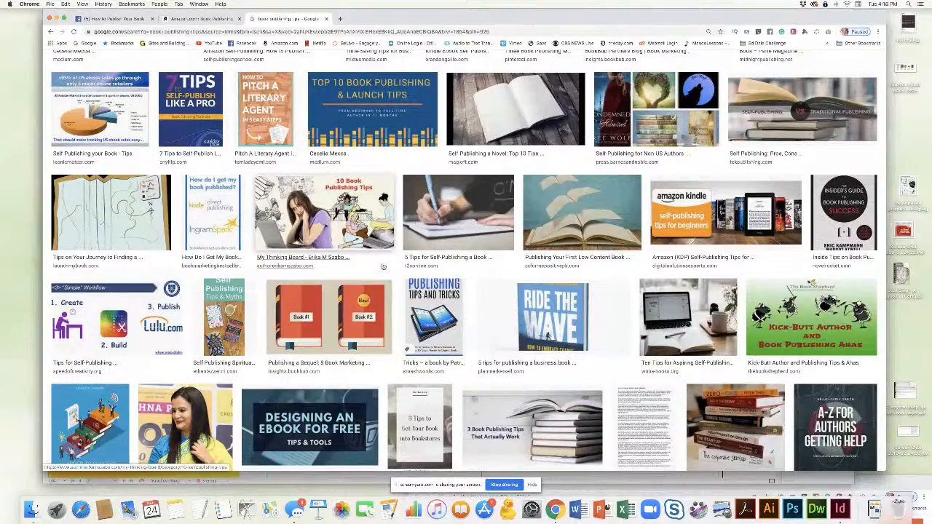
scroll(379, 268, "up", 15)
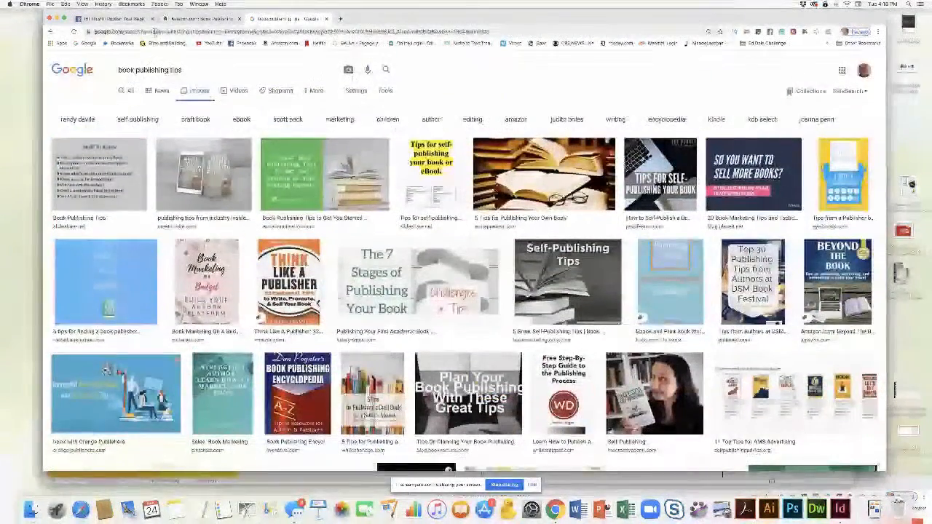
Open the background images on Pixabay in the same tab and search there for "publishing background"
left_click(154, 32)
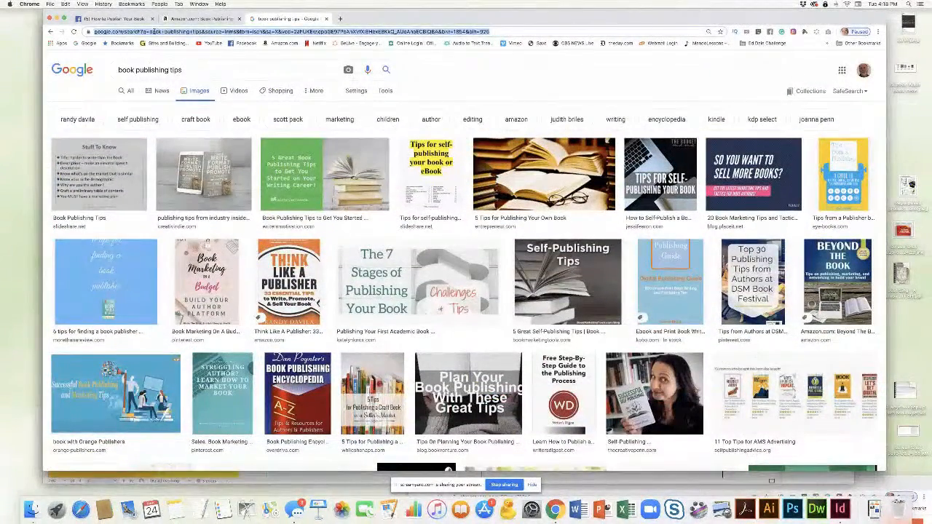
type("pis")
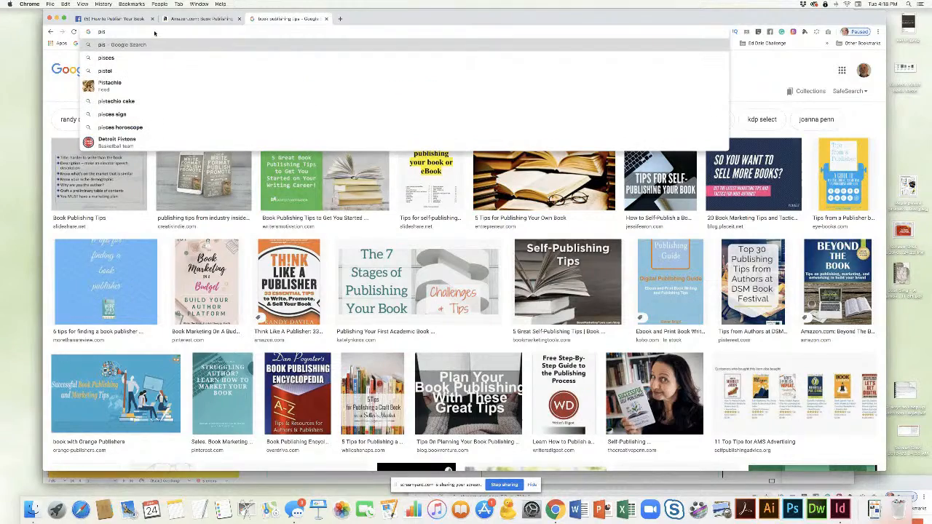
key("BackSpace")
type("x")
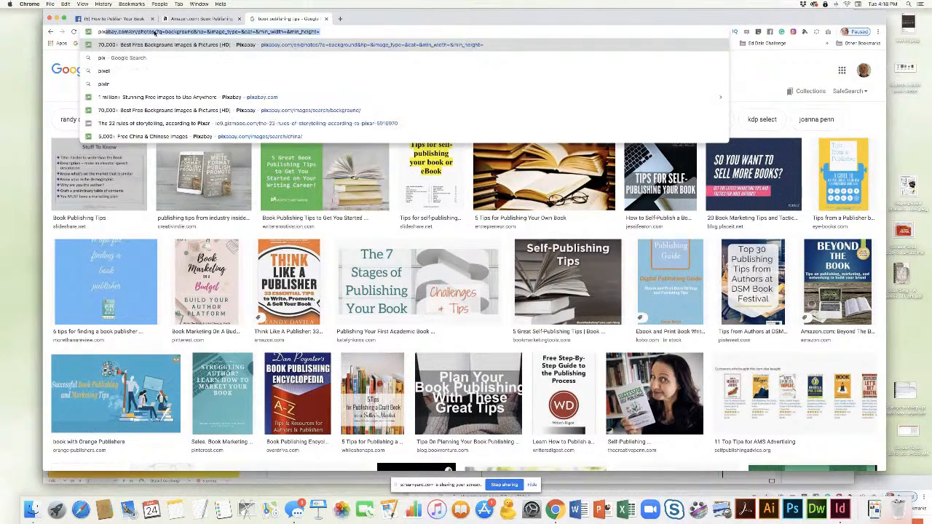
key("Return")
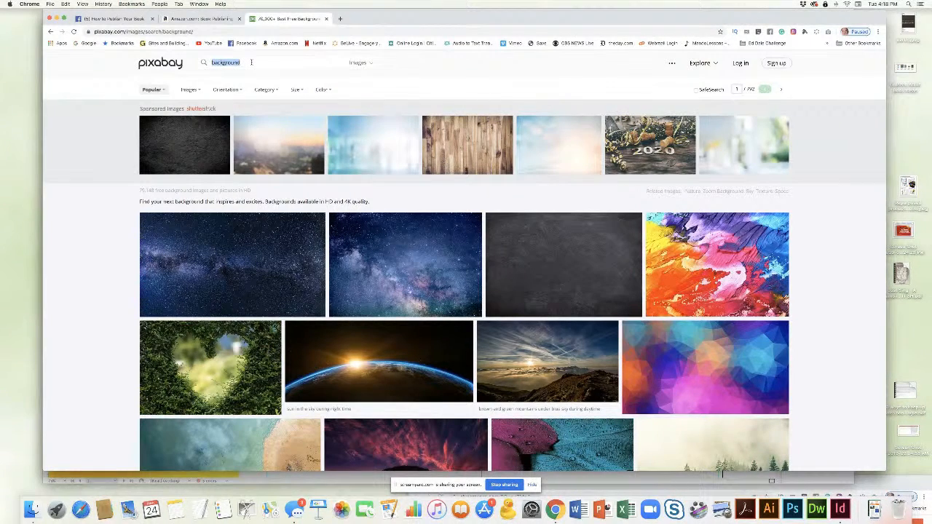
type("publishing backgro")
key("Return")
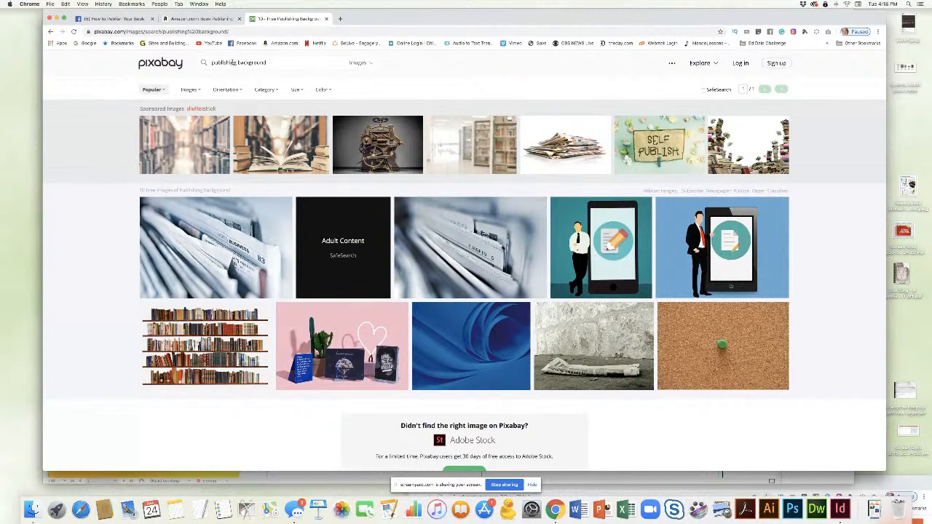
Search Pixabay for "design background" and browse the resulting background images
type("desig")
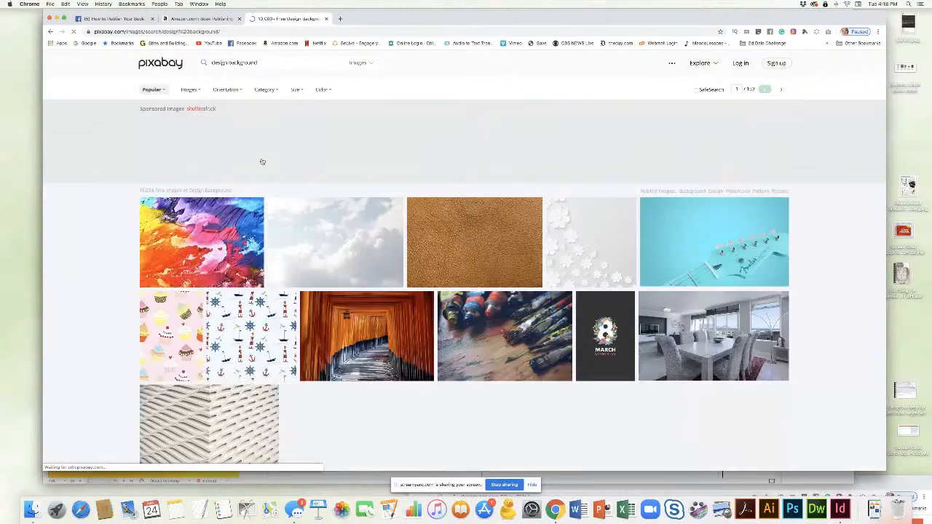
scroll(395, 346, "down", 5)
scroll(395, 347, "down", 8)
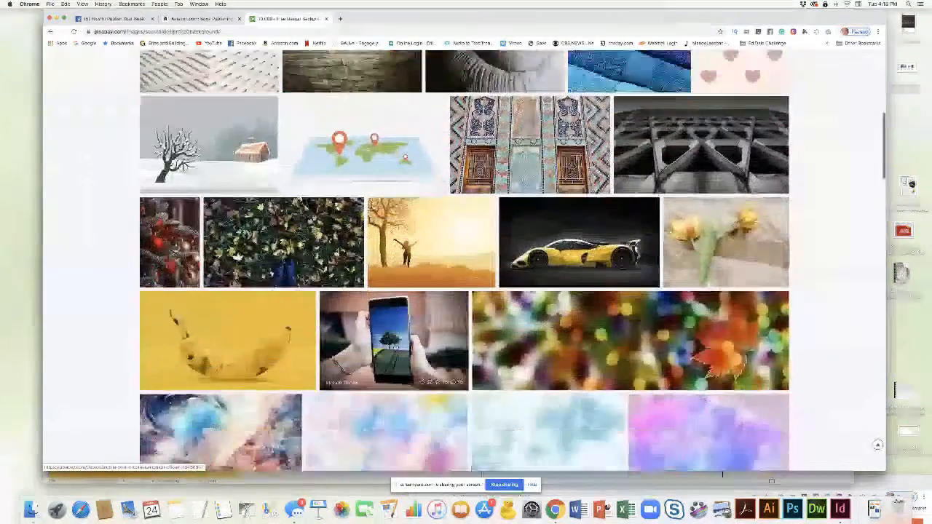
scroll(351, 318, "down", 10)
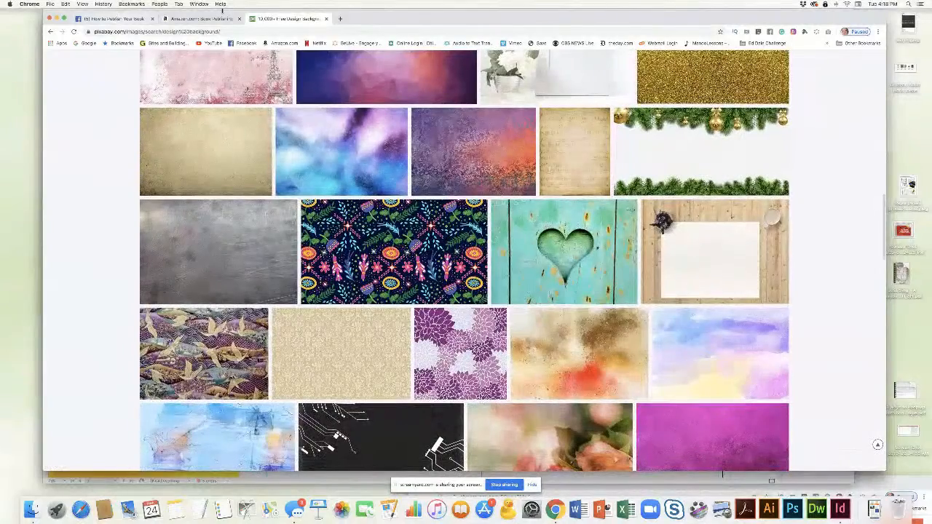
Return to the Facebook group page and move the Chrome window down to uncover the InDesign covers and inside pages
left_click(121, 18)
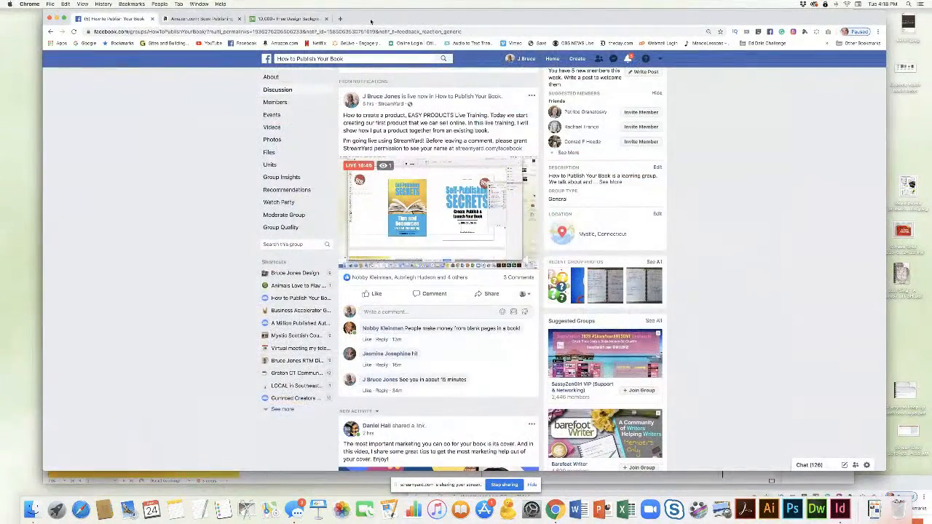
left_click_drag(369, 23, 341, 488)
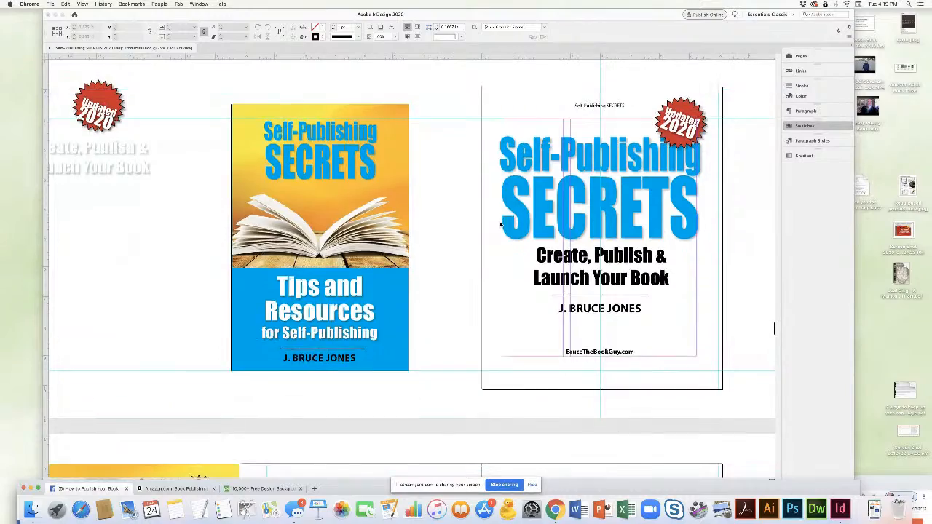
scroll(501, 225, "down", 10)
scroll(502, 226, "up", 4)
scroll(474, 211, "up", 4)
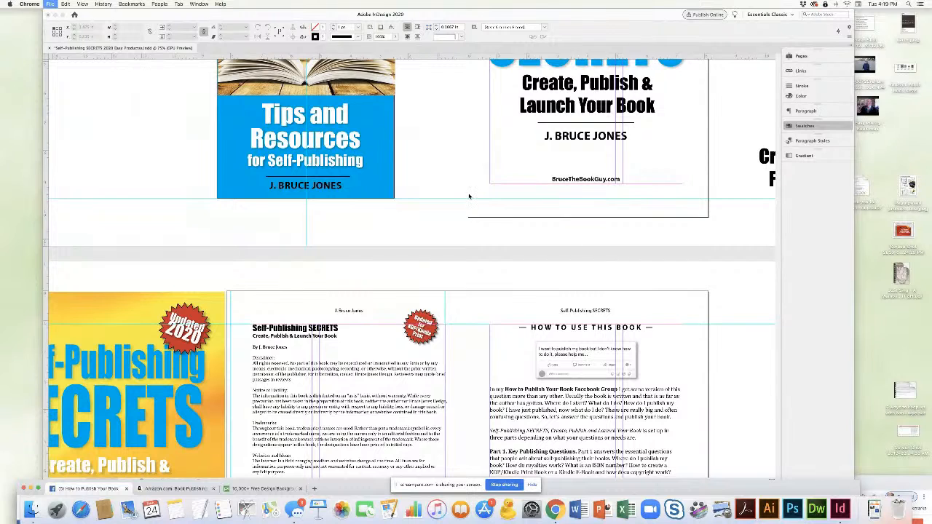
Save the Facebook group web page as "book tips" in the 1. Easy Products Training folder
key("super+s")
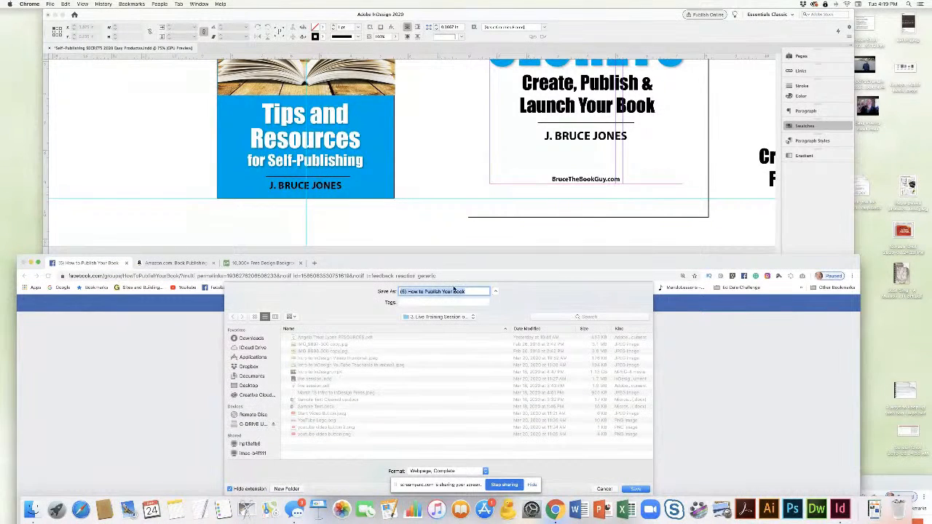
left_click(437, 317)
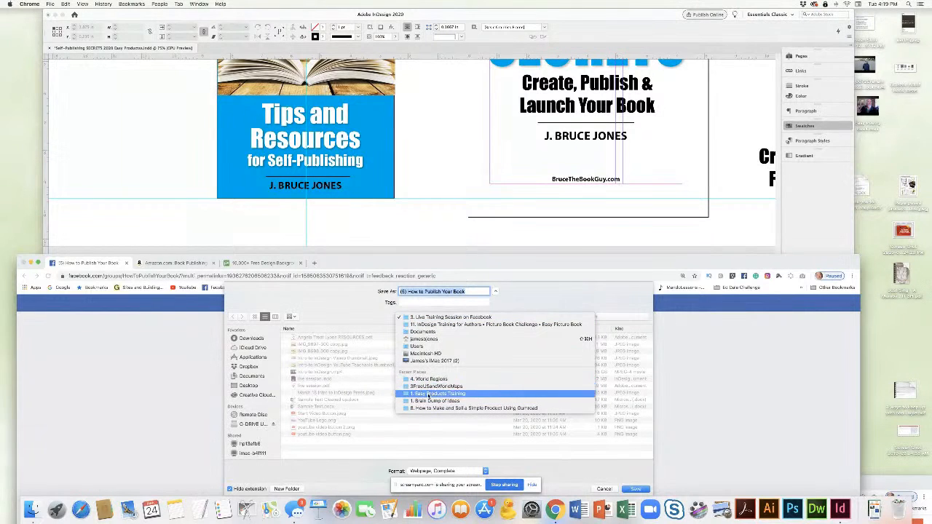
left_click(429, 394)
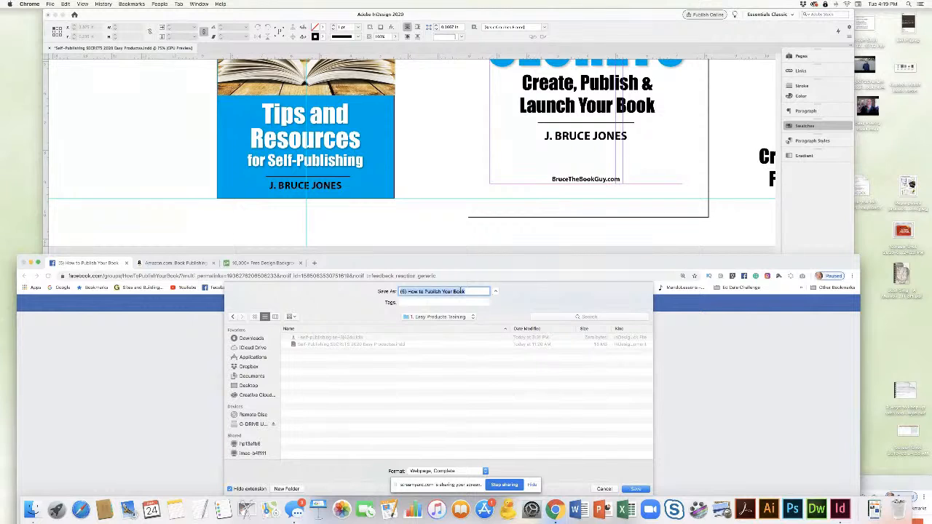
type("book tips")
key("Return")
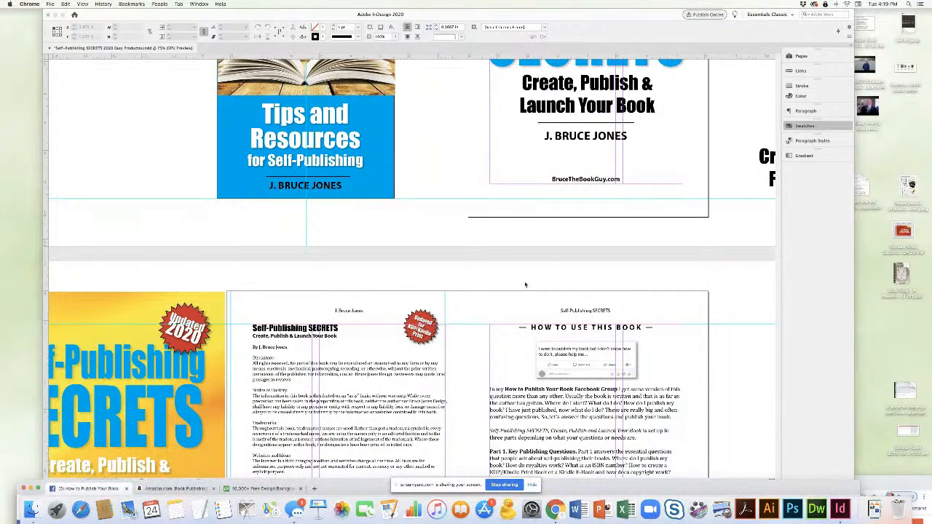
Show the document's page thumbnails and lengthen their list so more spreads are displayed at once
left_click(802, 57)
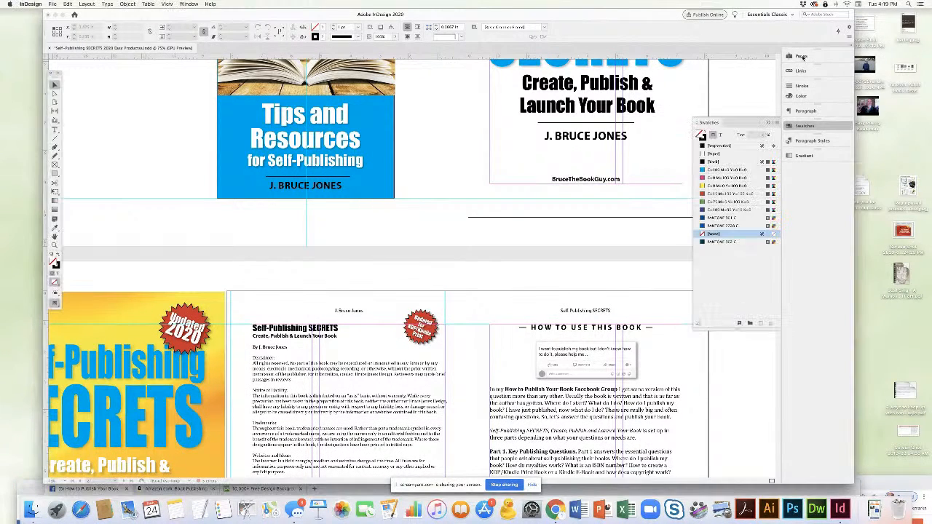
left_click(800, 57)
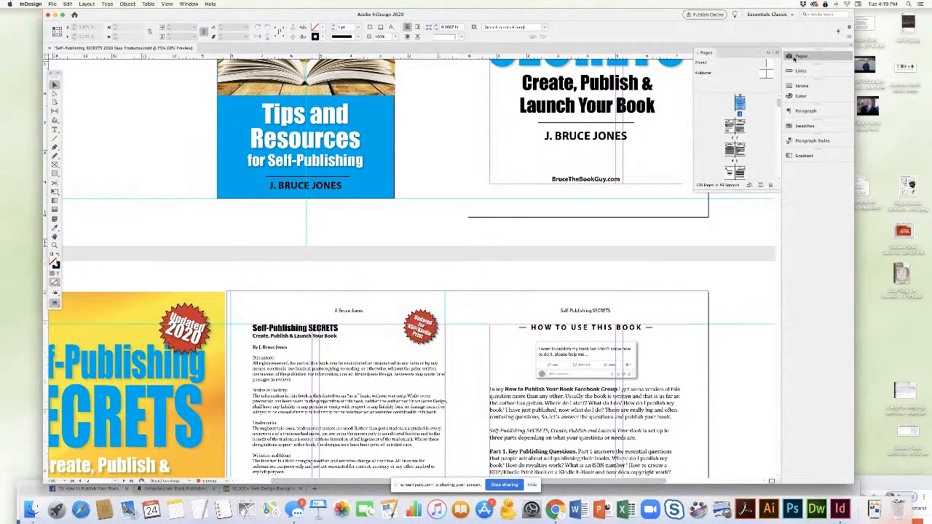
left_click_drag(735, 187, 735, 379)
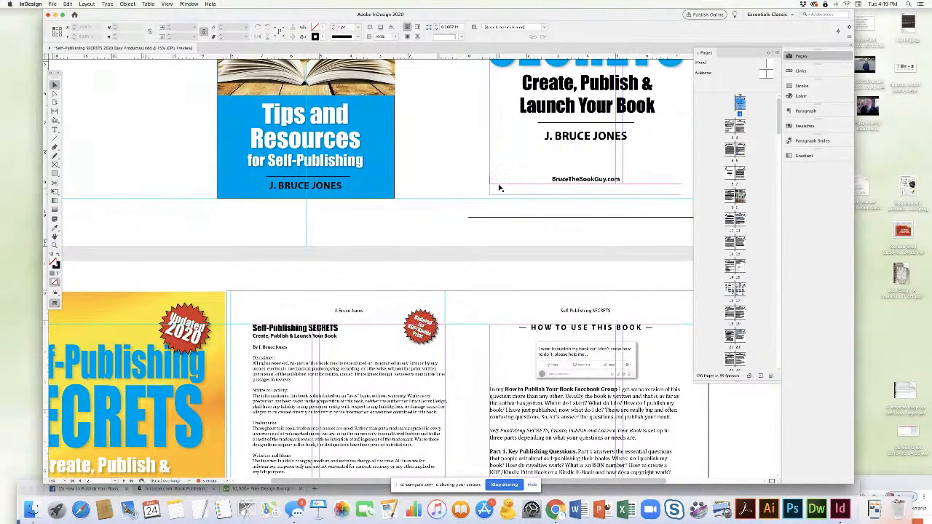
Look through the front cover, copyright page and opening inside pages to decide which content to remove
scroll(500, 191, "up", 5)
scroll(523, 193, "up", 1)
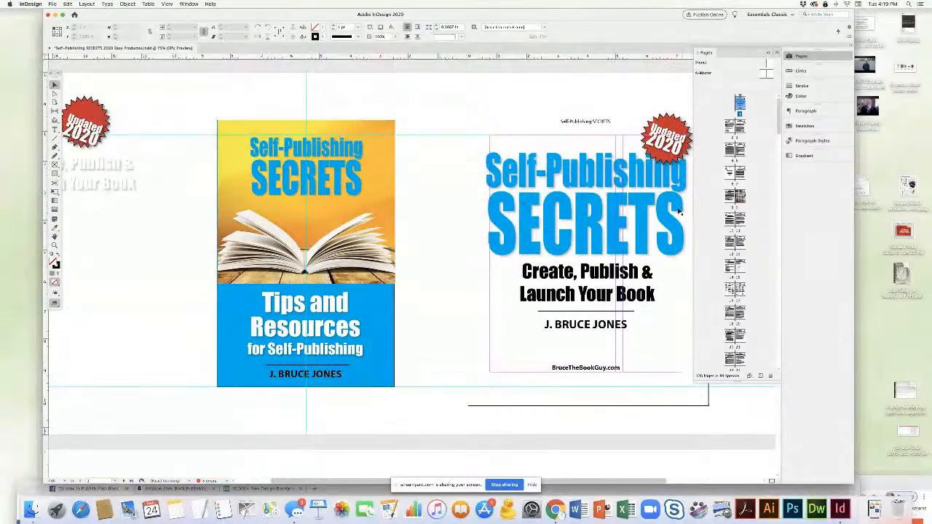
scroll(378, 267, "down", 6)
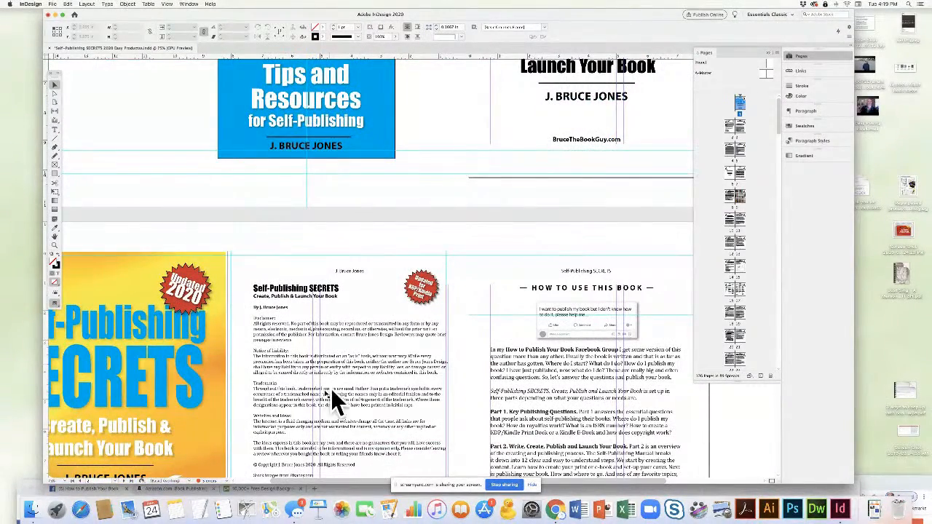
scroll(325, 352, "down", 3)
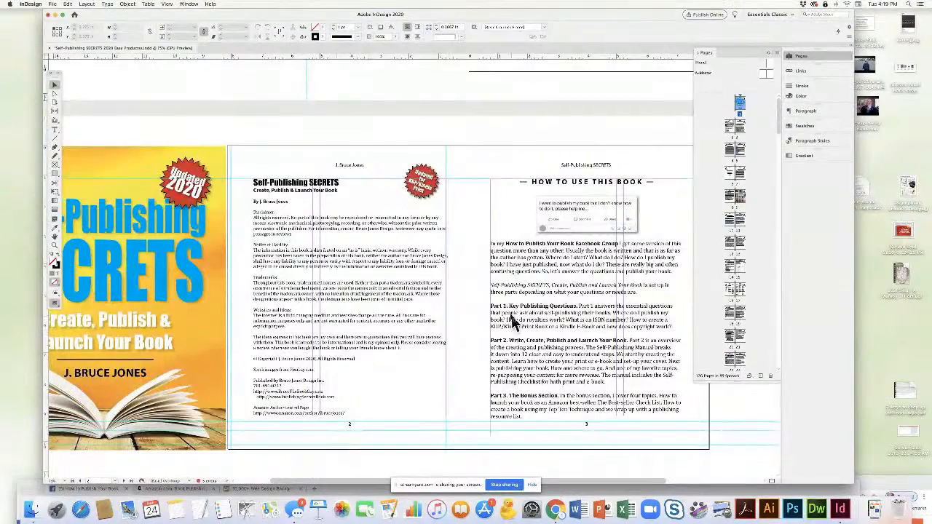
scroll(511, 317, "down", 20)
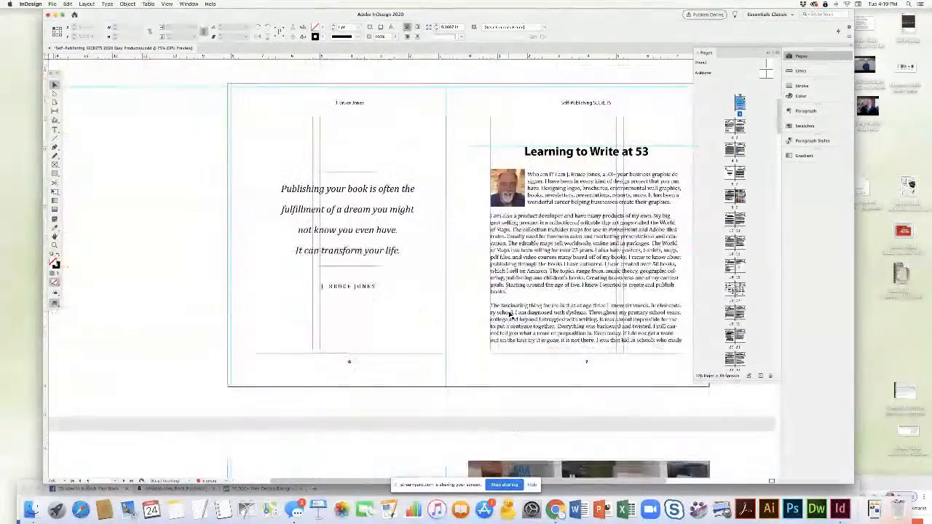
scroll(510, 314, "down", 20)
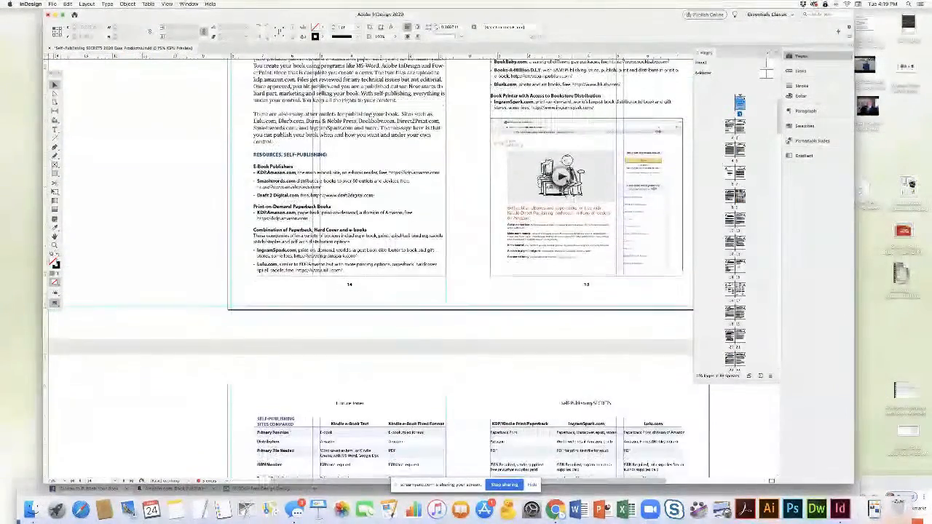
scroll(551, 191, "up", 20)
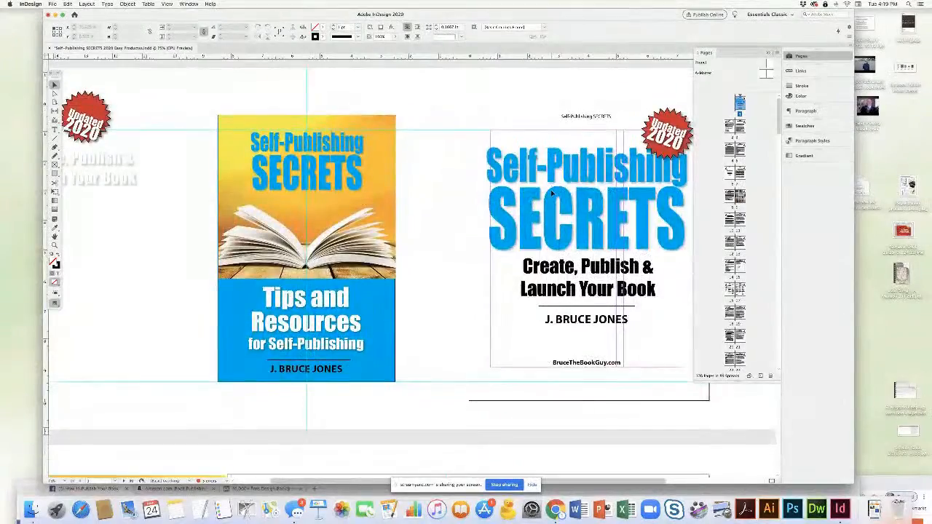
scroll(551, 191, "down", 3)
scroll(551, 191, "down", 3)
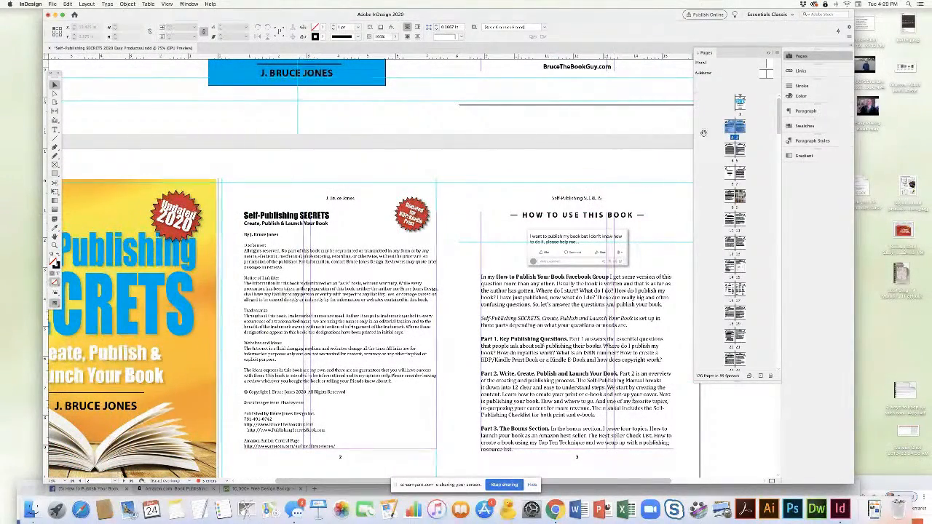
Delete pages 3 through 158 with their contents, keeping the title page, copyright page and closing Publishing Resources section
left_click(741, 150)
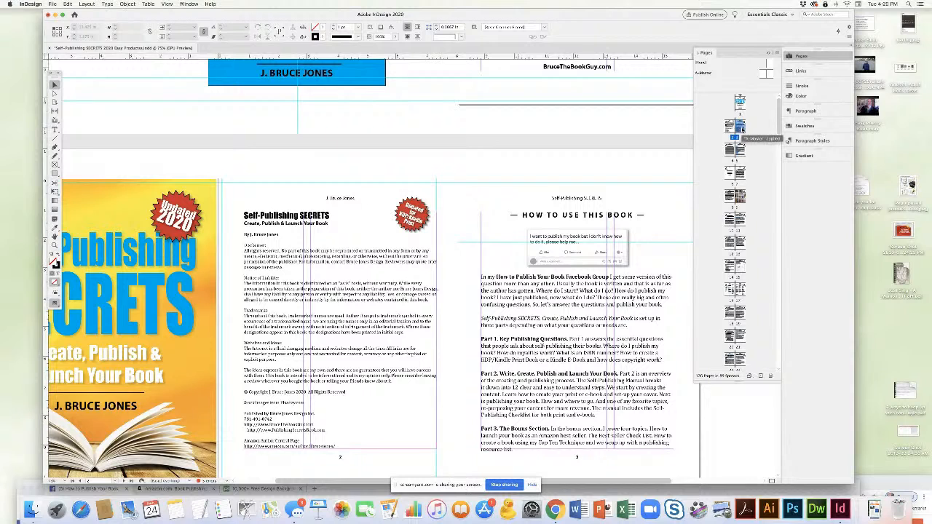
scroll(777, 235, "down", 3)
scroll(777, 235, "down", 20)
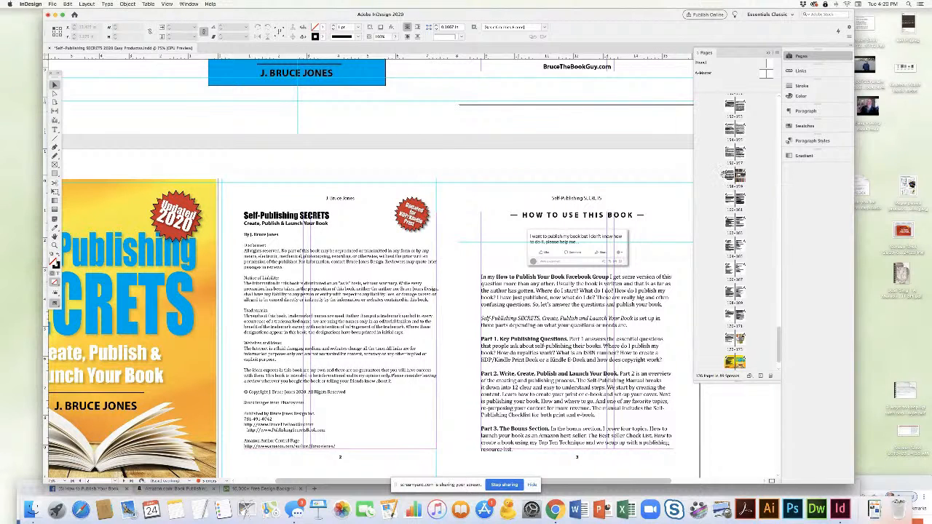
left_click(729, 177, "shift")
scroll(732, 219, "up", 5)
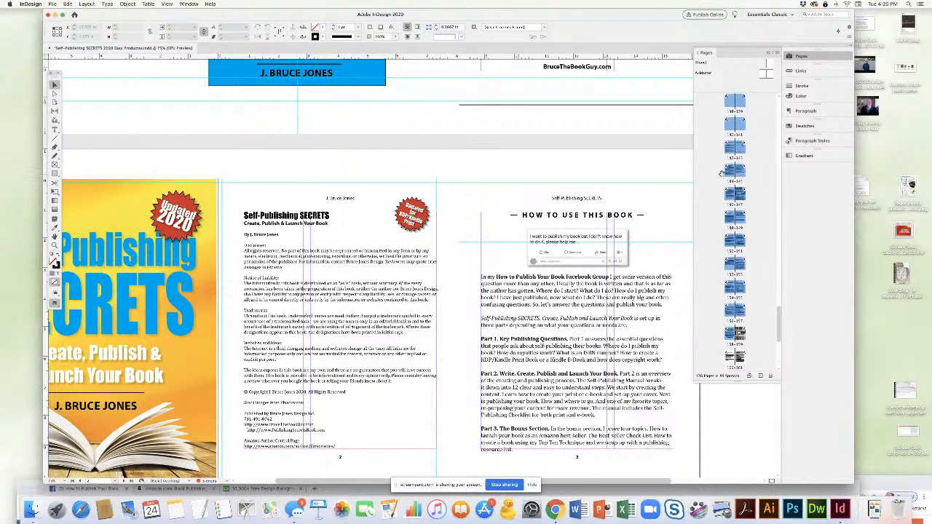
left_click(771, 376)
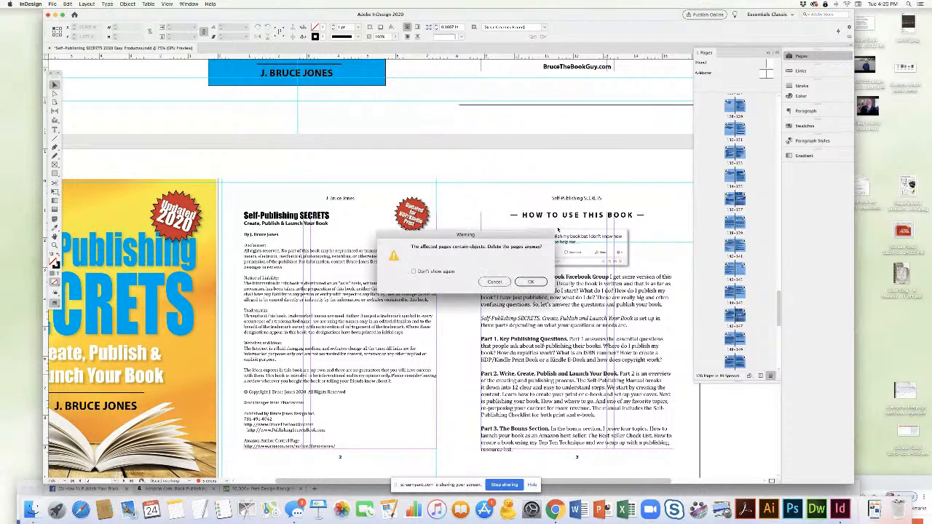
left_click(529, 282)
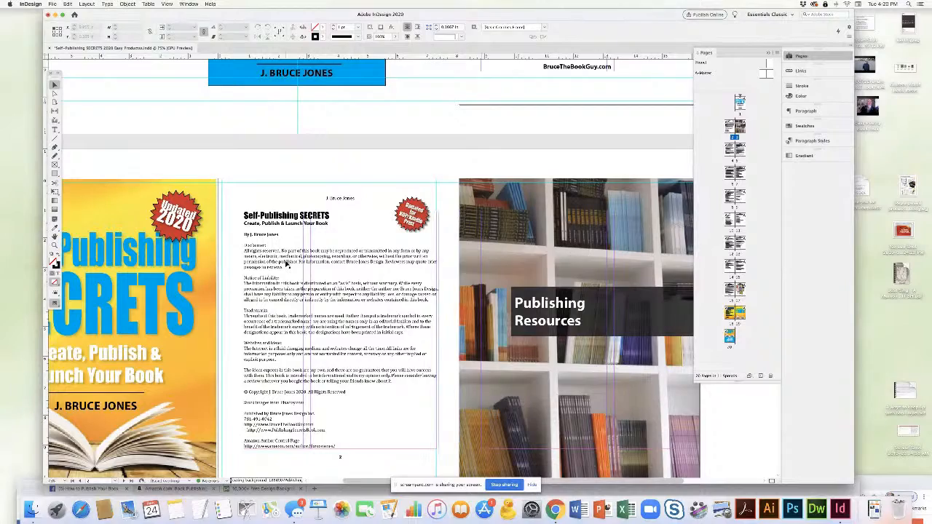
Delete the old Self-Publishing SECRETS cover artwork from the pasteboard beside page 2
scroll(129, 150, "left", 5)
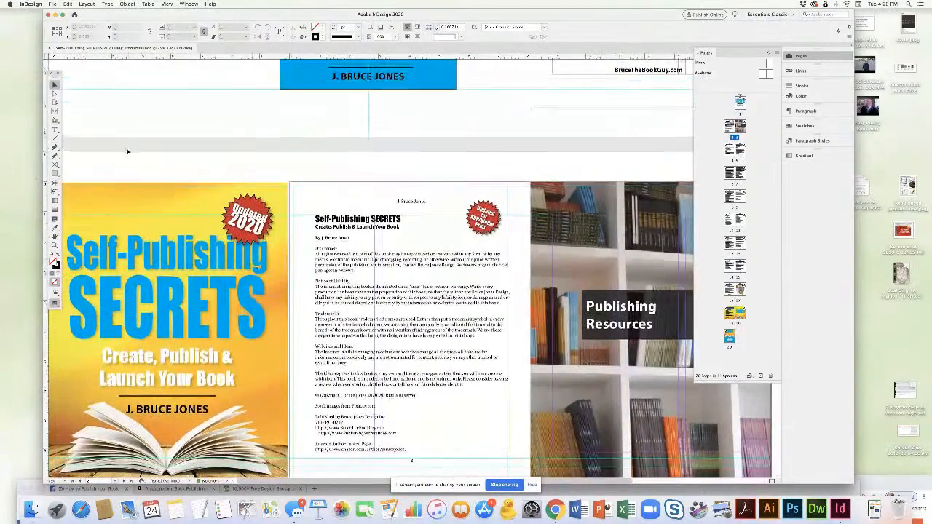
left_click_drag(88, 170, 262, 404)
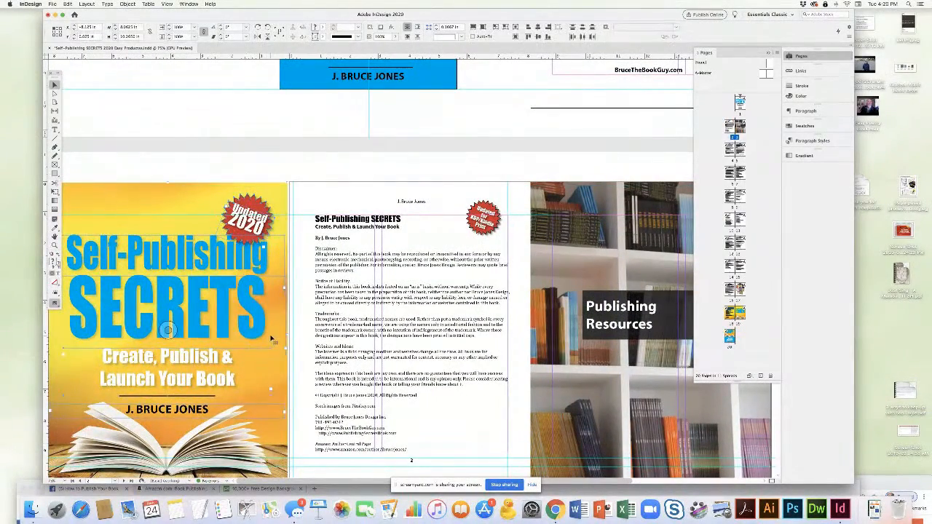
key("Delete")
Delete page 3 with the bookshelf photo and Publishing Resources title, including its objects
scroll(457, 250, "right", 10)
scroll(457, 249, "down", 3)
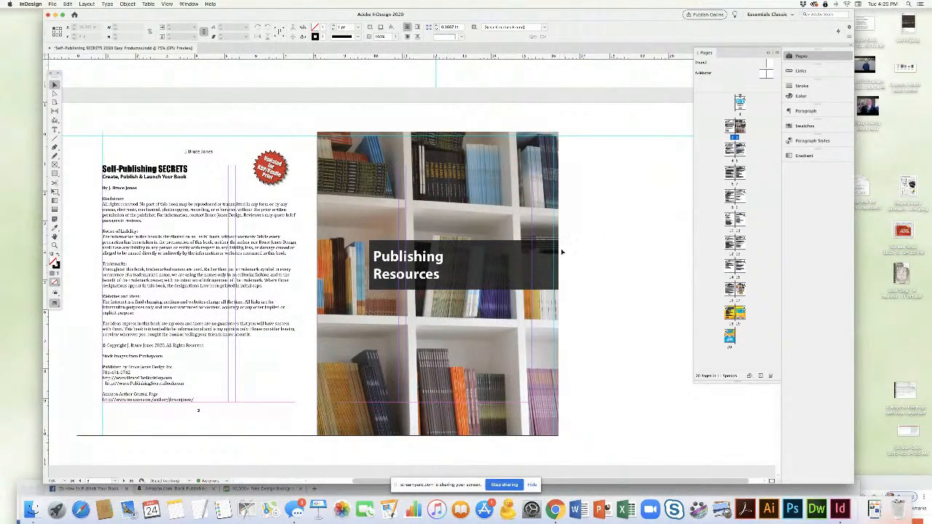
left_click(552, 218)
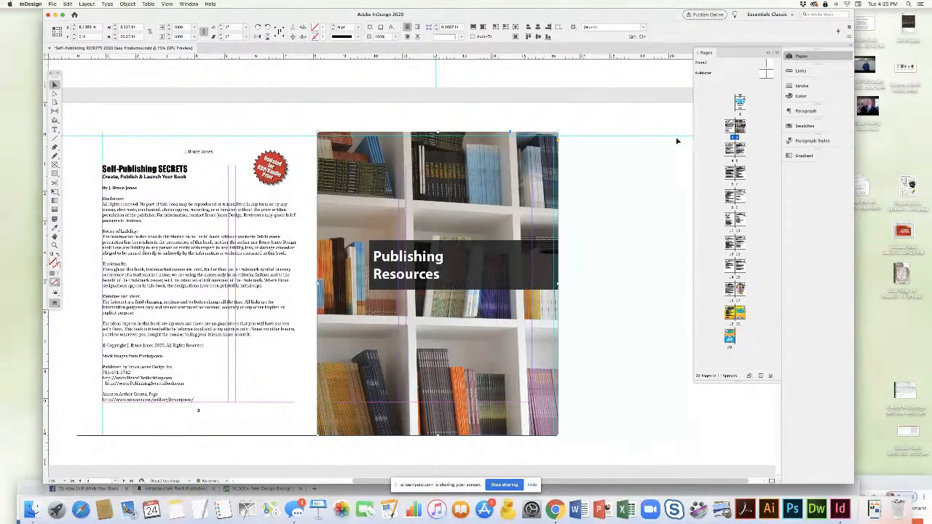
left_click(619, 197)
left_click(739, 127)
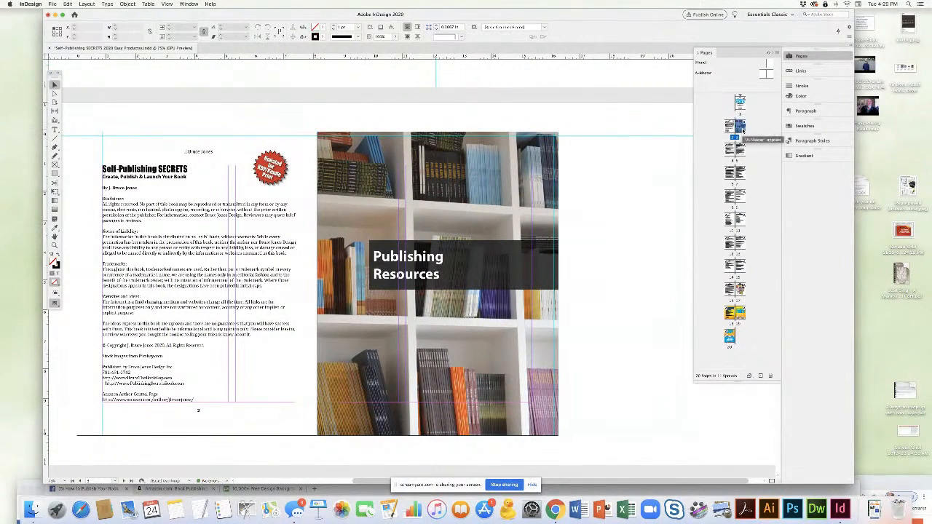
left_click(771, 376)
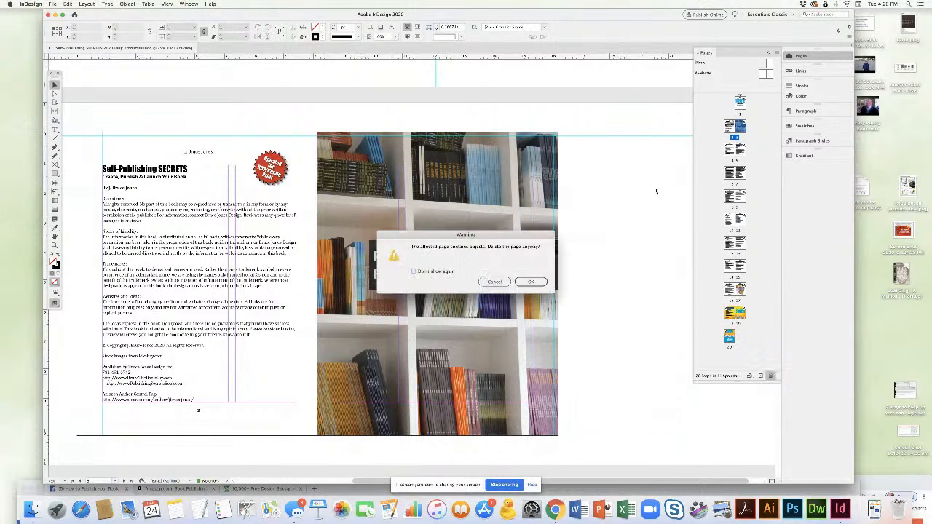
left_click(530, 282)
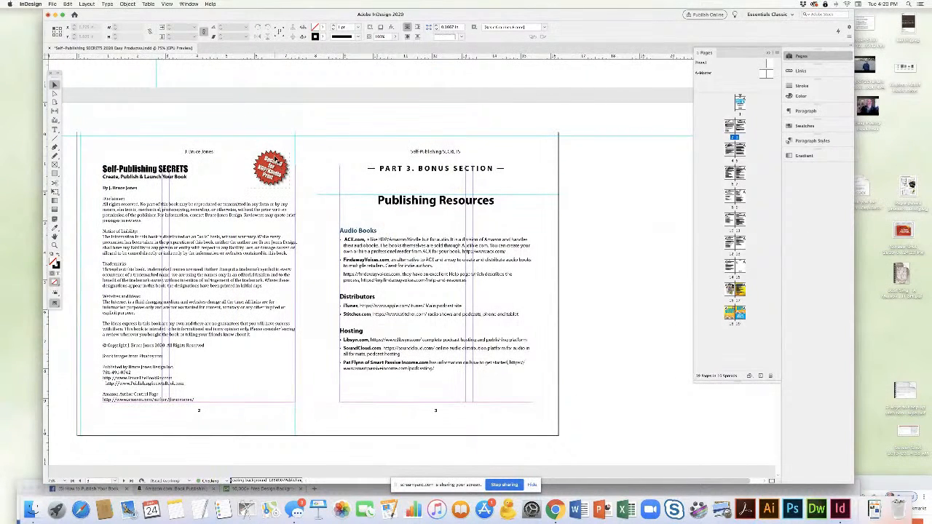
Delete the Some of My Books heading and the book cover images from page 16
scroll(374, 234, "down", 4)
scroll(374, 234, "down", 20)
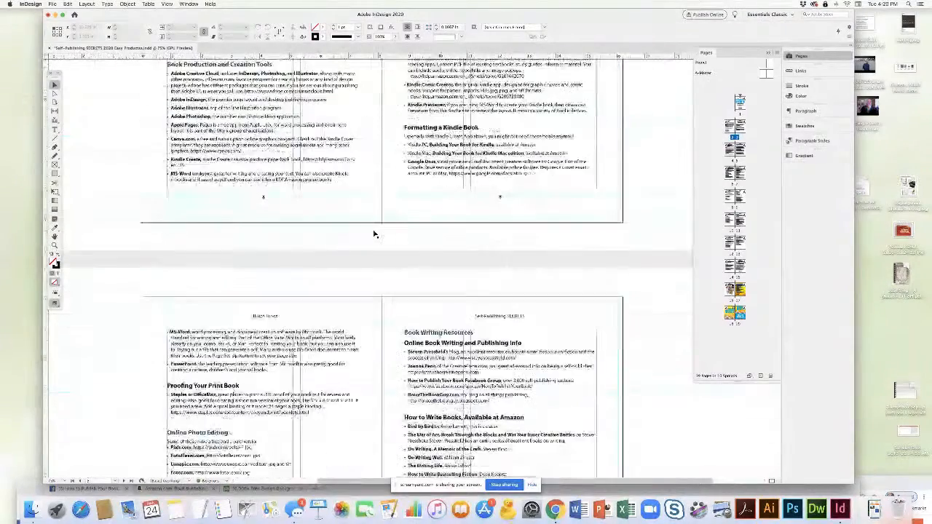
scroll(374, 233, "down", 20)
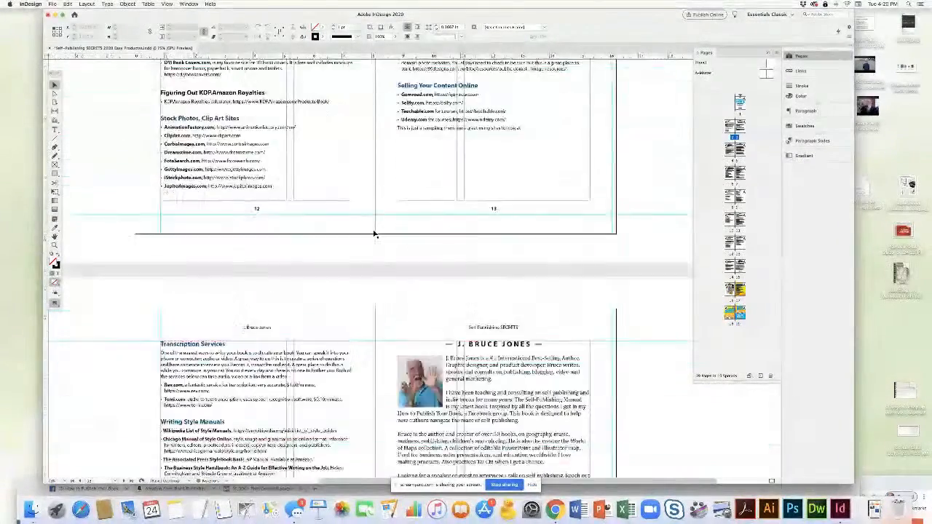
scroll(373, 234, "down", 5)
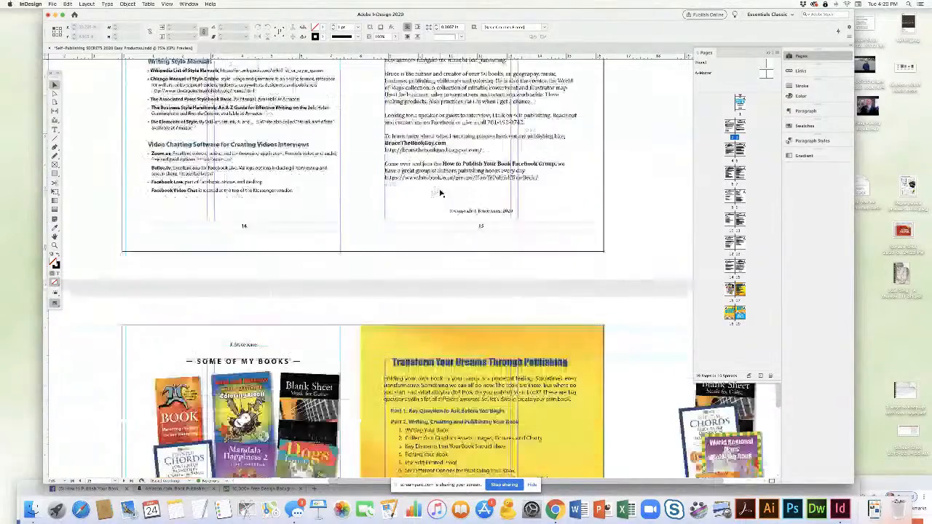
scroll(439, 192, "down", 1)
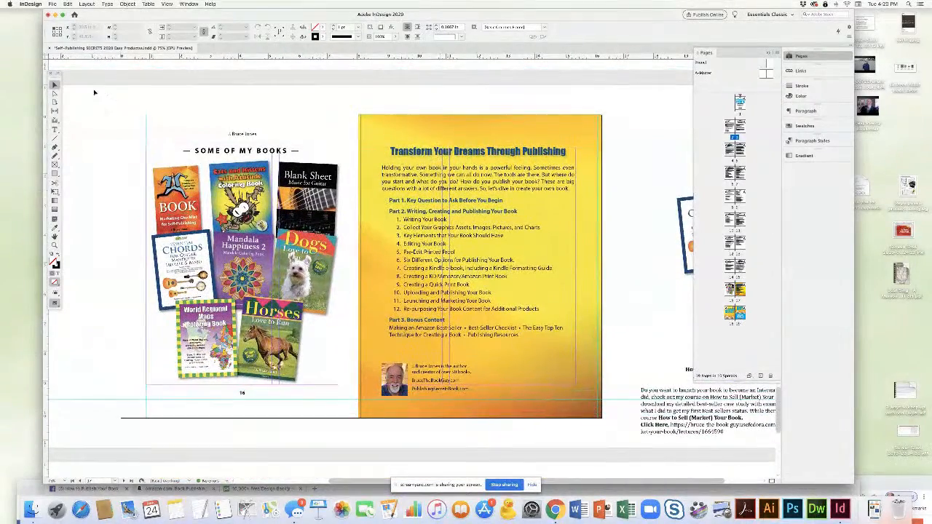
left_click_drag(109, 105, 333, 415)
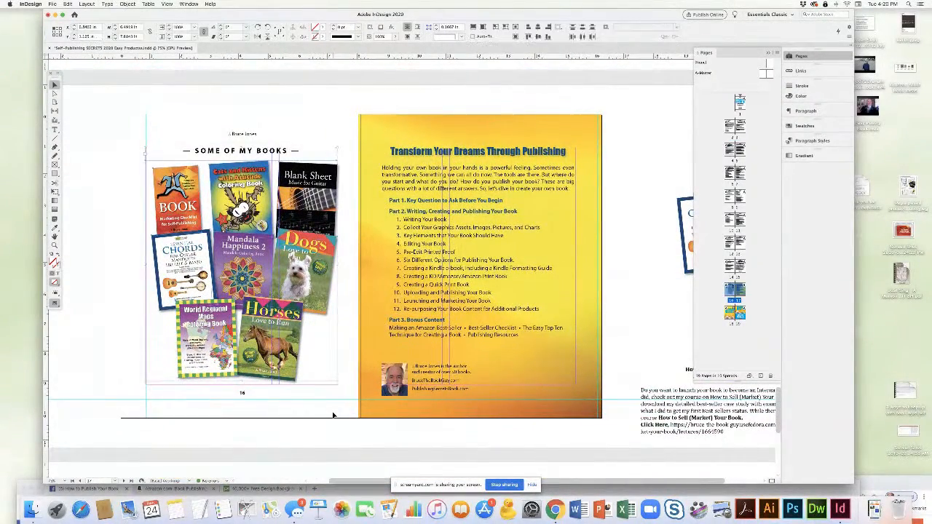
key("BackSpace")
Delete the leftover book covers and course promotion text from the pasteboard beside page 17
scroll(549, 85, "right", 3)
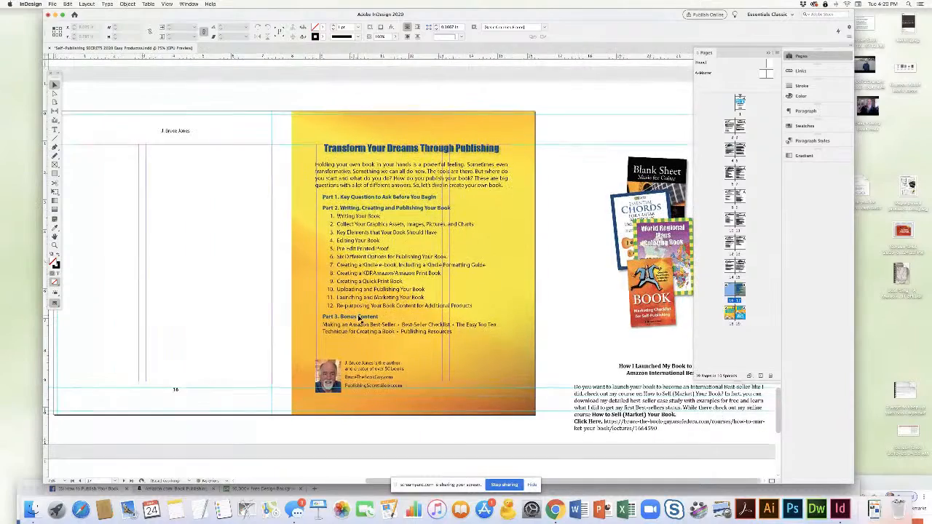
left_click_drag(552, 95, 732, 437)
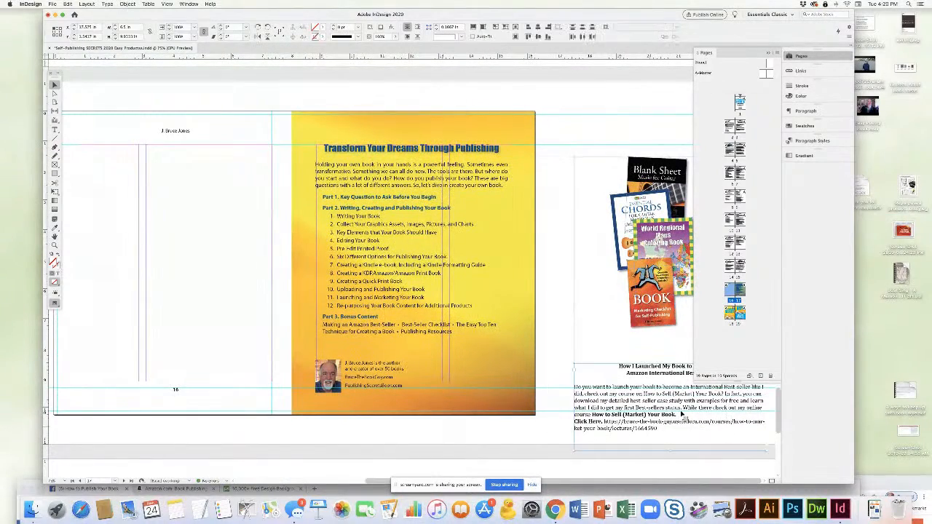
key("BackSpace")
Clear both cover designs from pages 18 and 19 and delete the two emptied pages
scroll(323, 301, "down", 10)
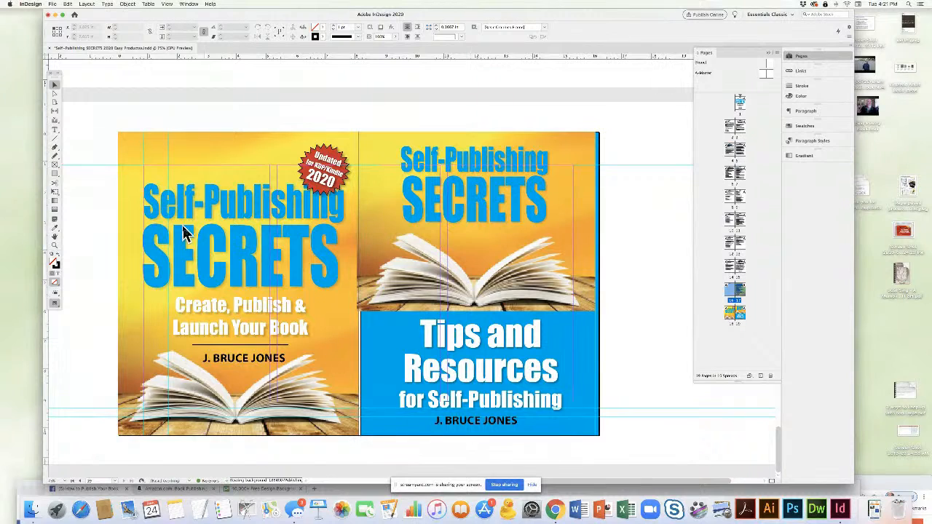
left_click_drag(96, 117, 625, 445)
key("Delete")
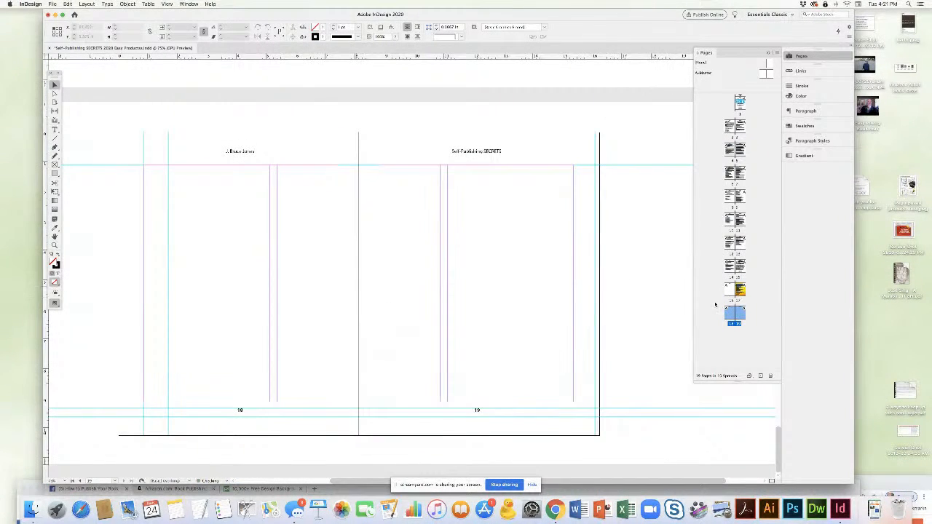
left_click(771, 376)
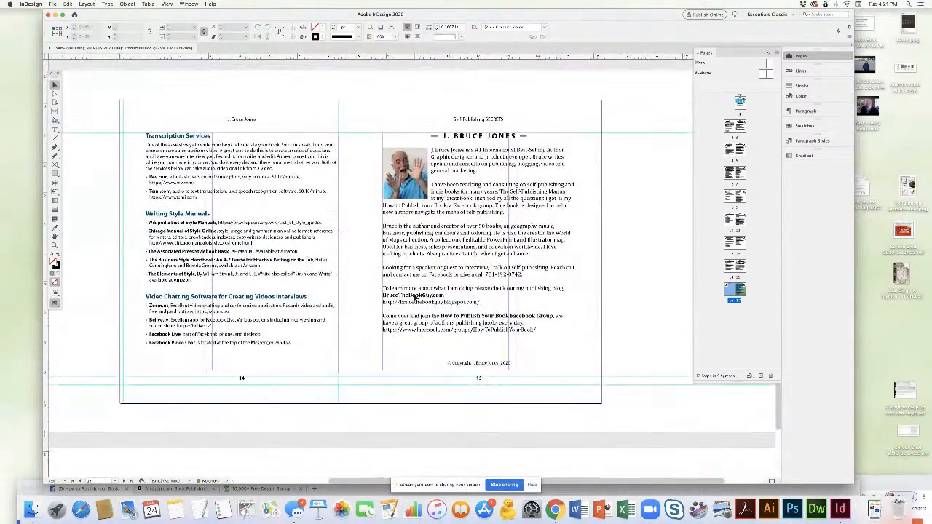
Delete the leftover white subtitle text and Updated 2020 badge from the far side of the pasteboard by the first page
scroll(404, 231, "up", 10)
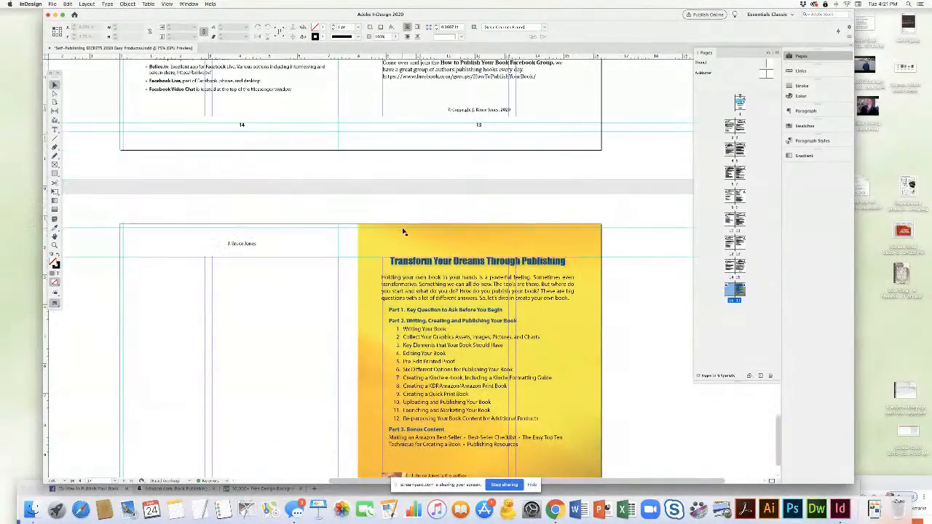
scroll(404, 232, "up", 15)
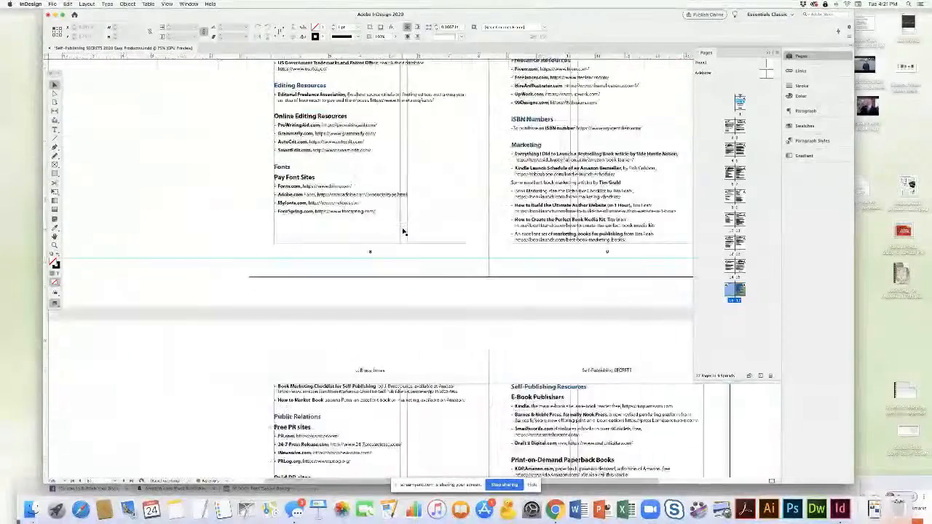
scroll(404, 231, "up", 15)
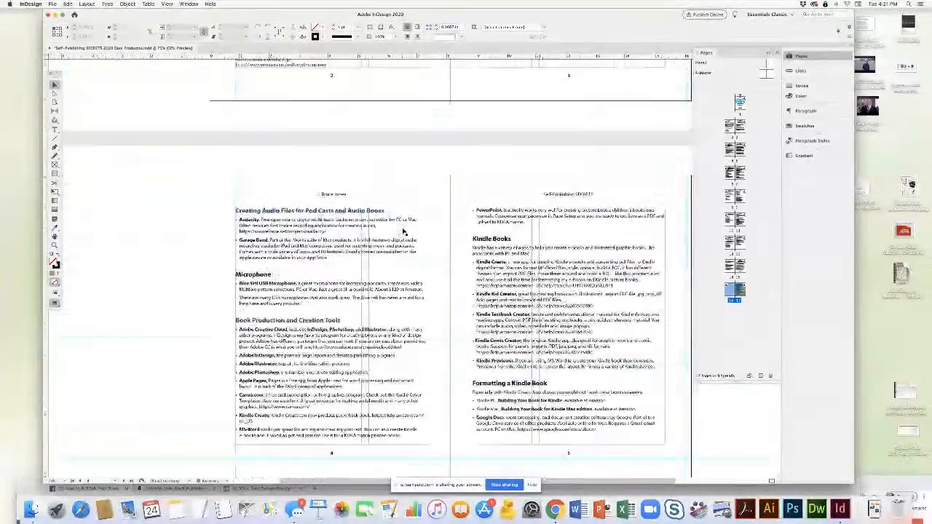
scroll(402, 231, "up", 5)
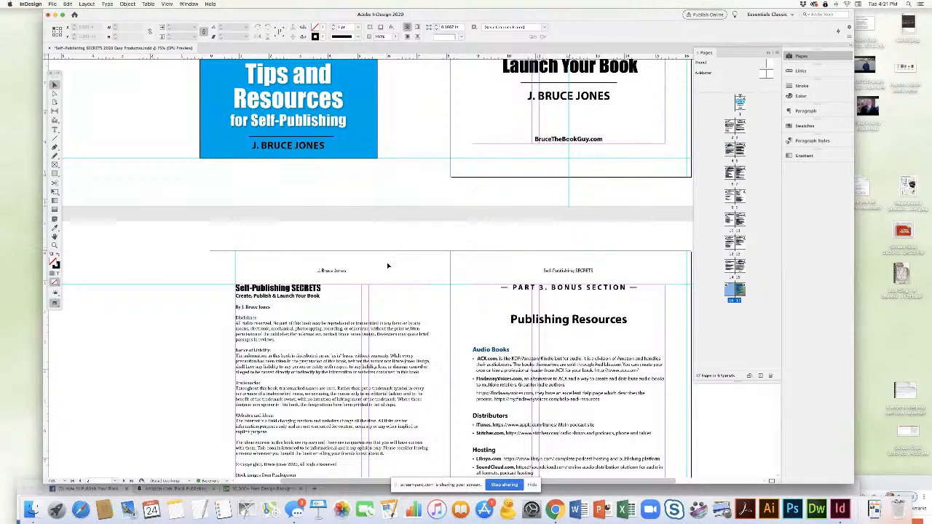
scroll(387, 266, "up", 5)
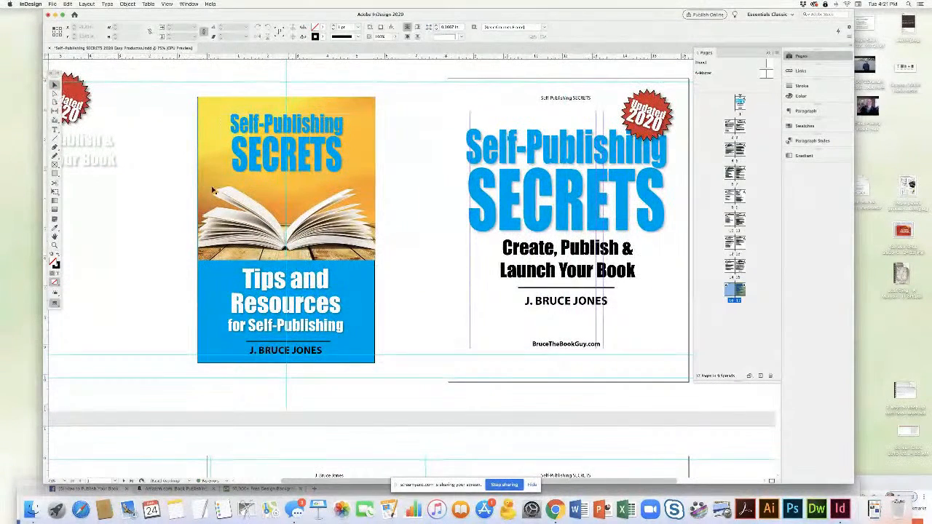
left_click_drag(132, 185, 66, 74)
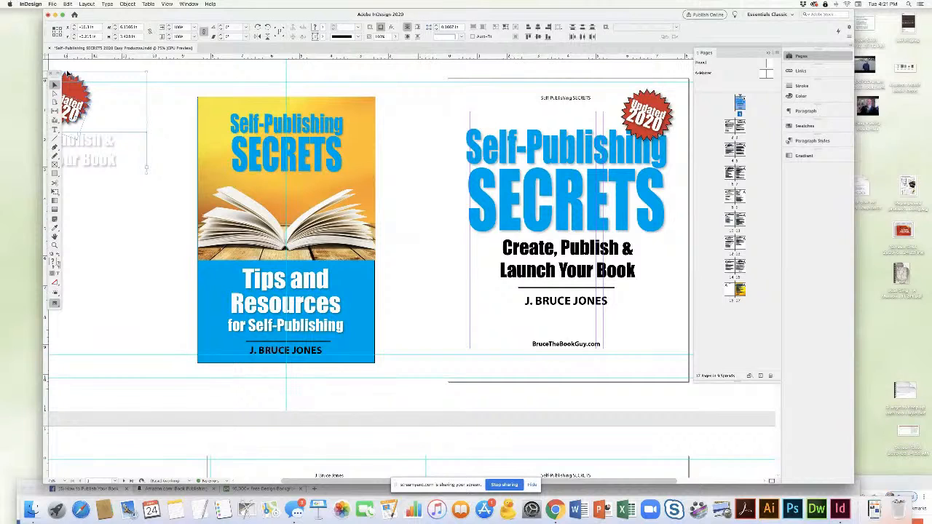
key("Delete")
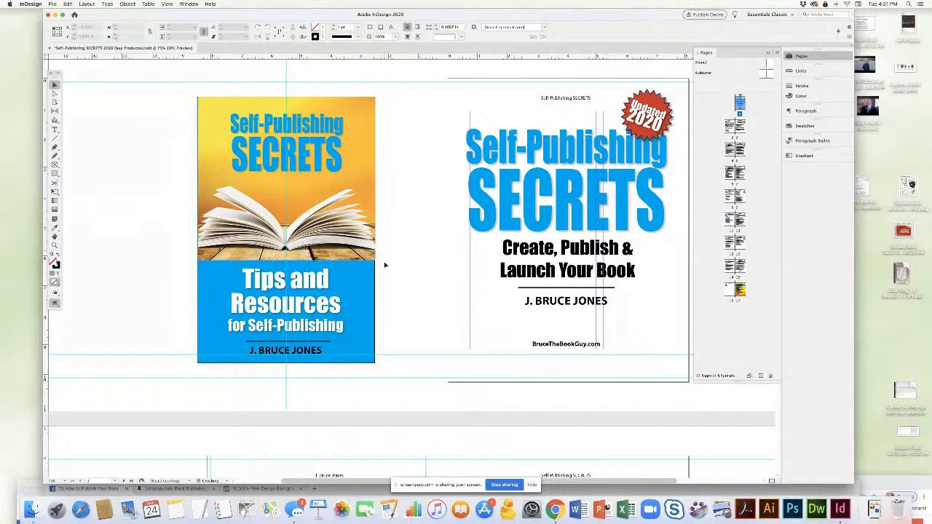
scroll(389, 262, "right", 4)
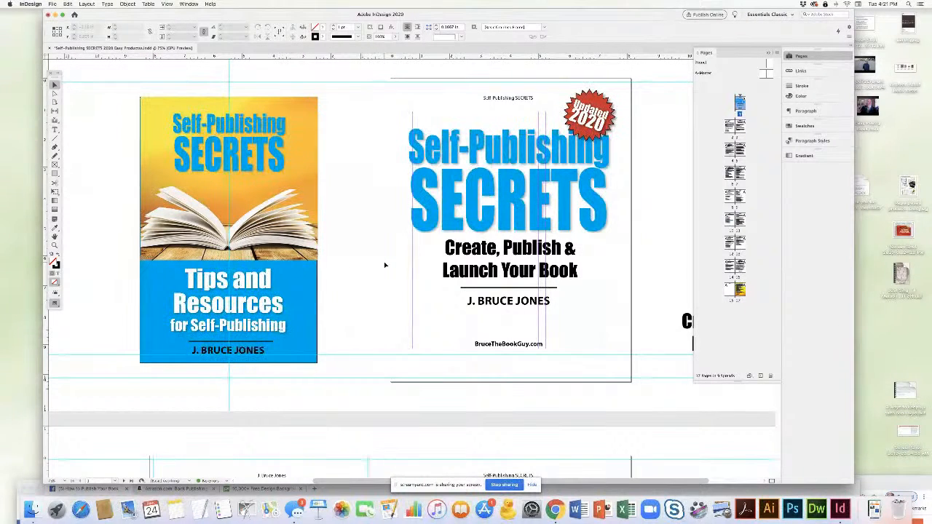
Save a copy of the document under the name Self-Publishing SECRETS 2020 Easy Products TIPS
left_click(52, 6)
left_click(62, 59)
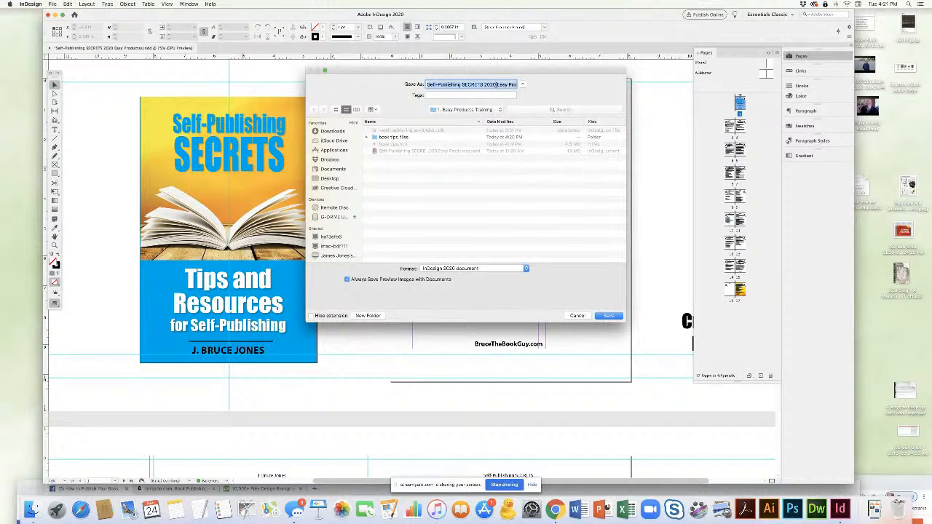
left_click(497, 85)
left_click_drag(500, 85, 522, 84)
left_click(503, 85)
key("BackSpace")
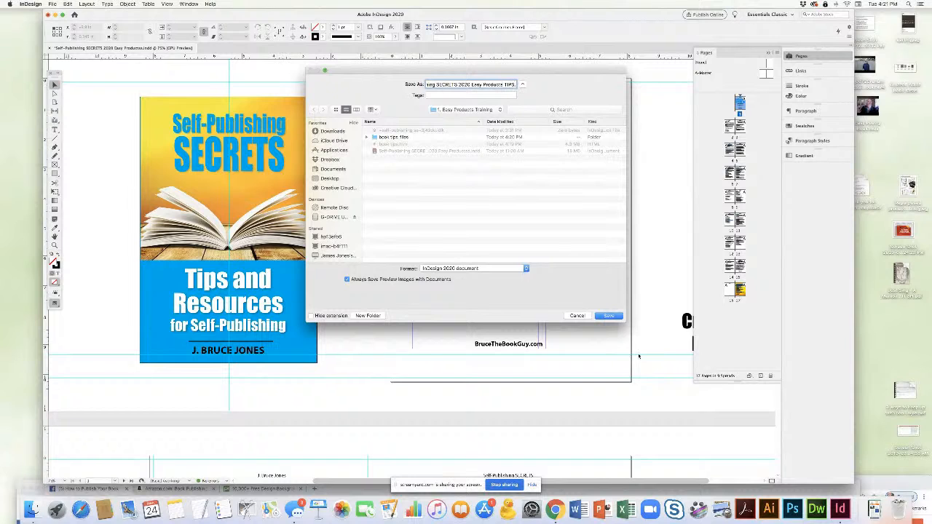
left_click(610, 316)
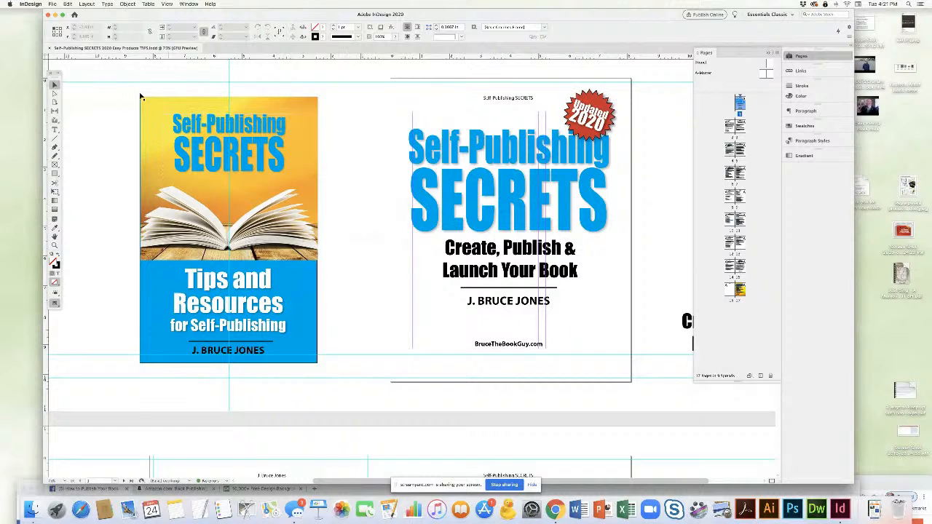
Set the document's page size to 6 in wide by 9 in high
left_click(52, 4)
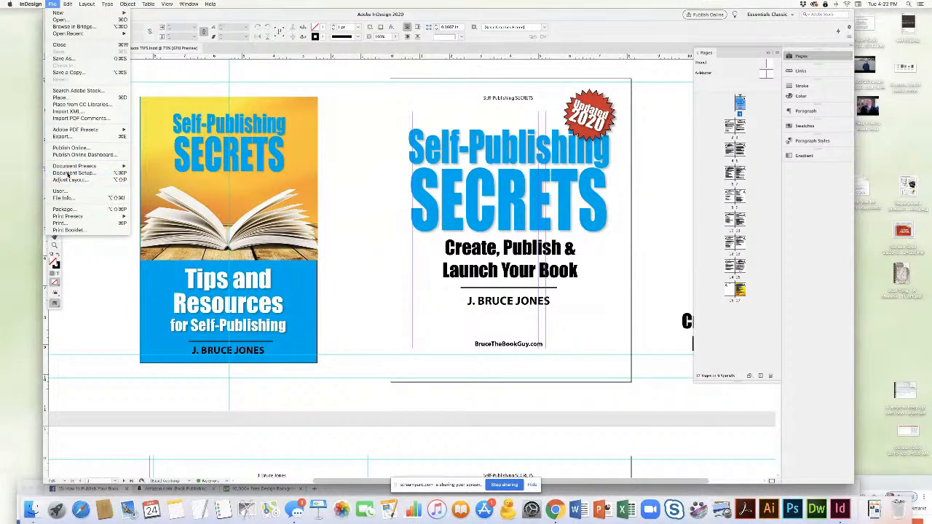
left_click(70, 173)
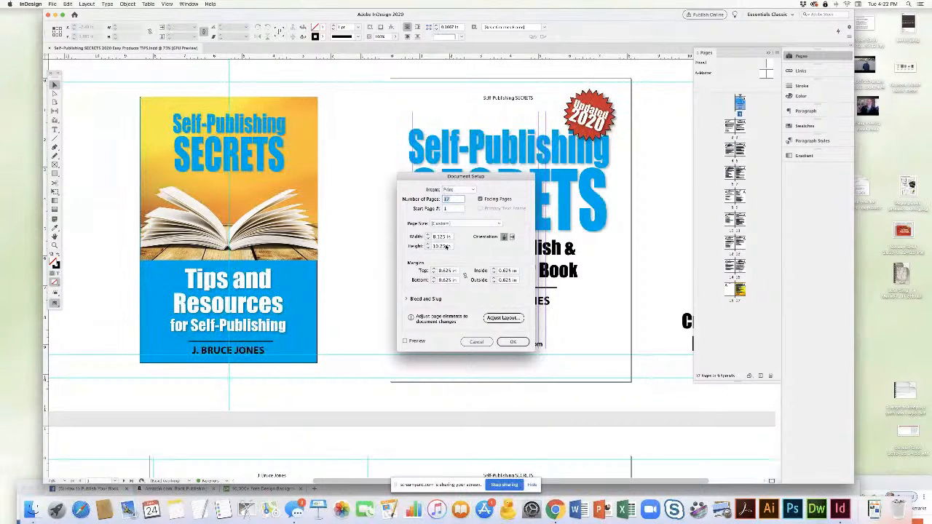
double_click(441, 236)
key("Tab")
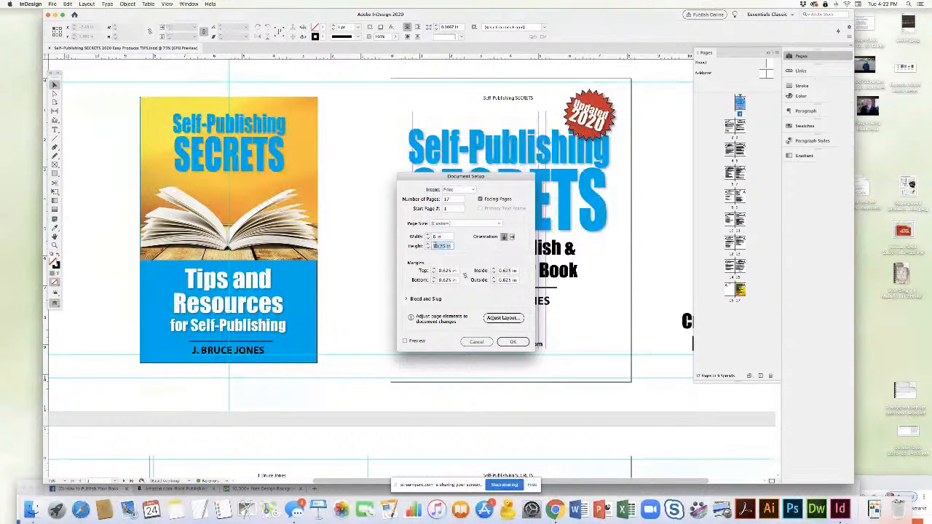
type("9")
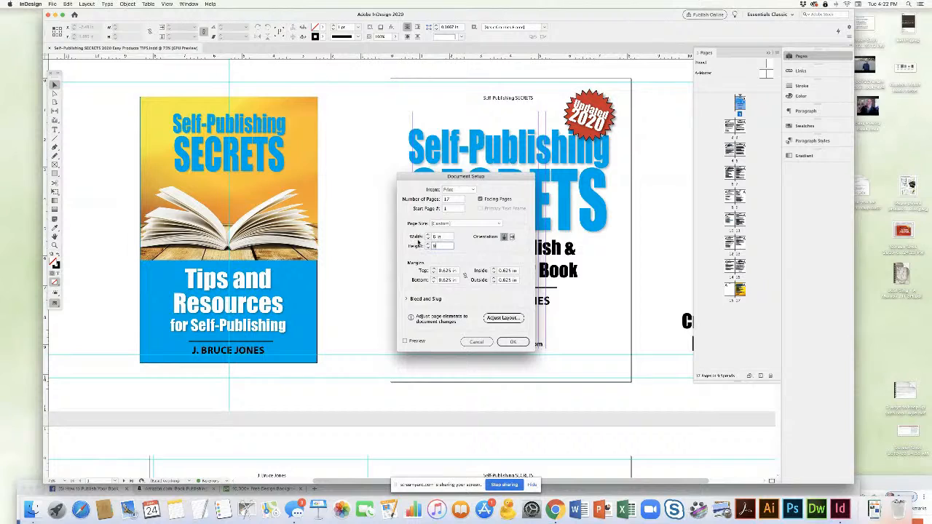
left_click(512, 342)
left_click(513, 342)
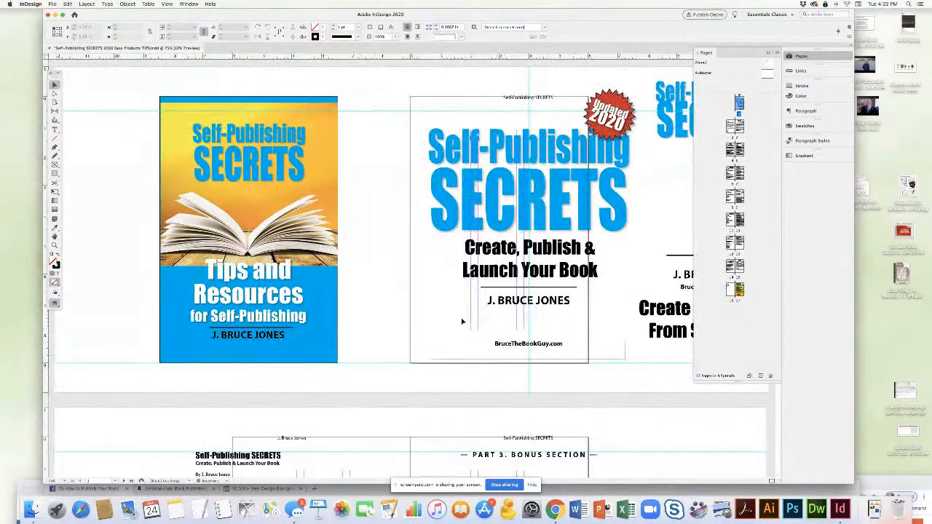
Narrow the Publishing Resources text frame on page 3 so it fits within the smaller page's margins
scroll(445, 304, "down", 15)
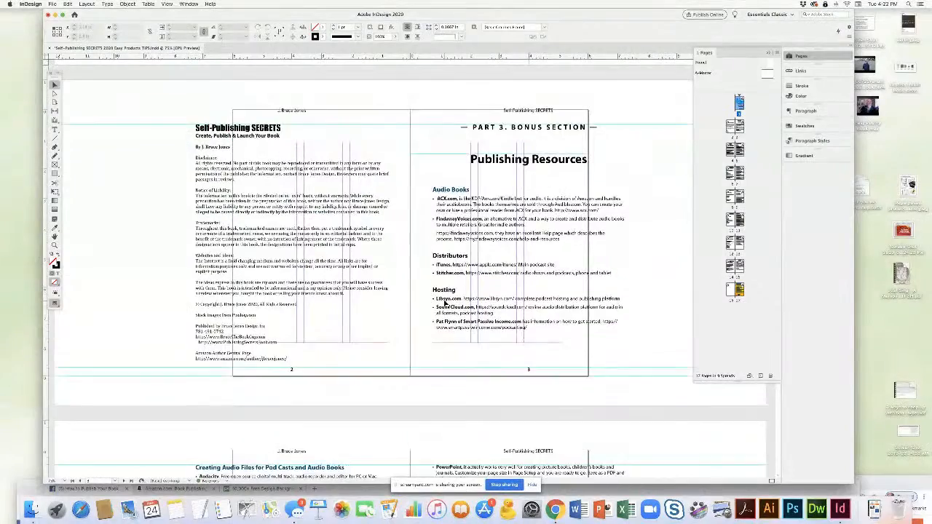
scroll(467, 313, "down", 10)
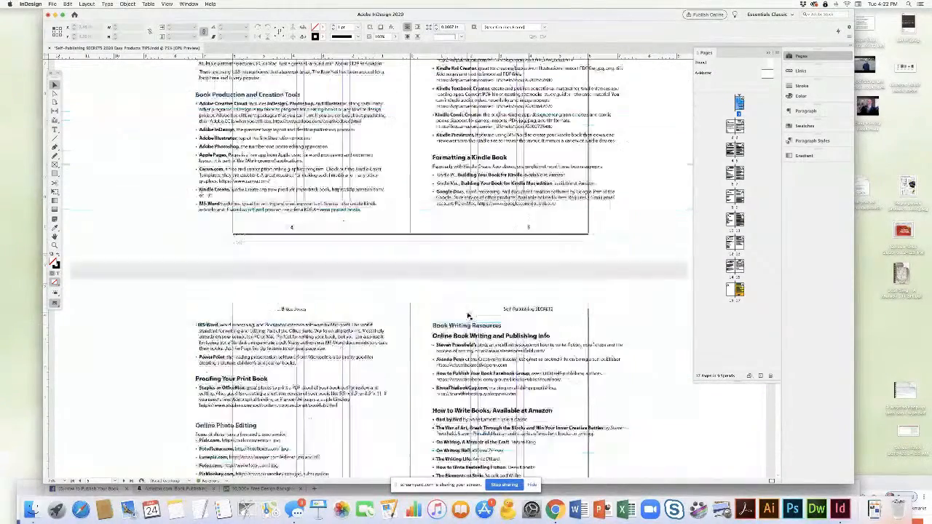
scroll(468, 317, "down", 10)
scroll(468, 317, "up", 15)
scroll(469, 317, "up", 10)
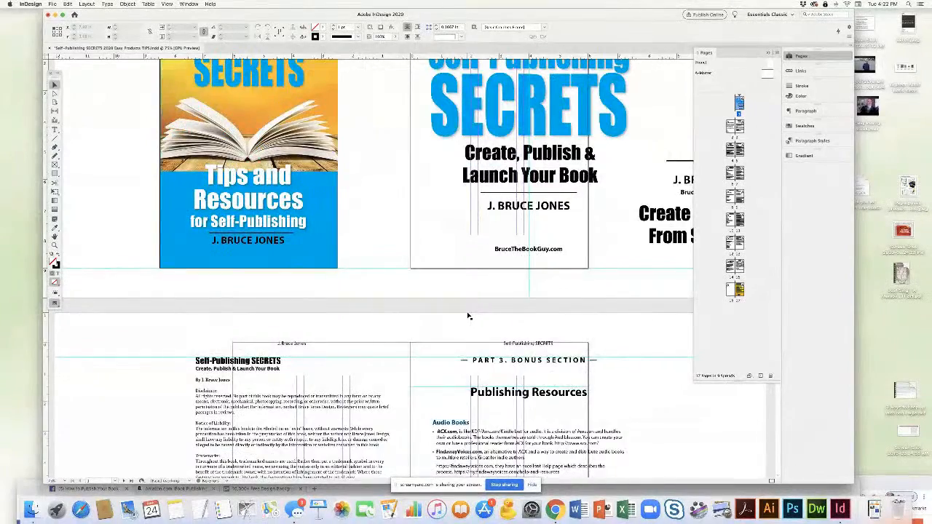
scroll(468, 317, "down", 5)
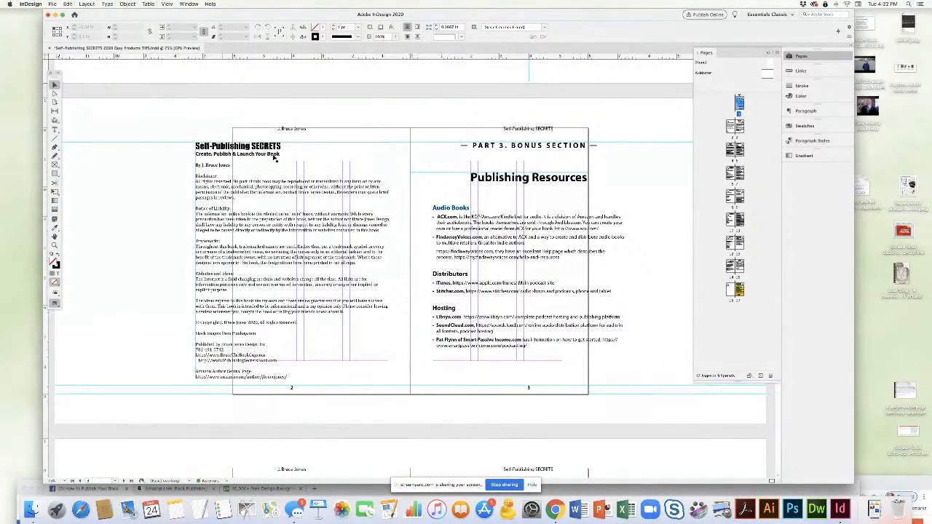
left_click(546, 227)
left_click_drag(625, 267, 563, 268)
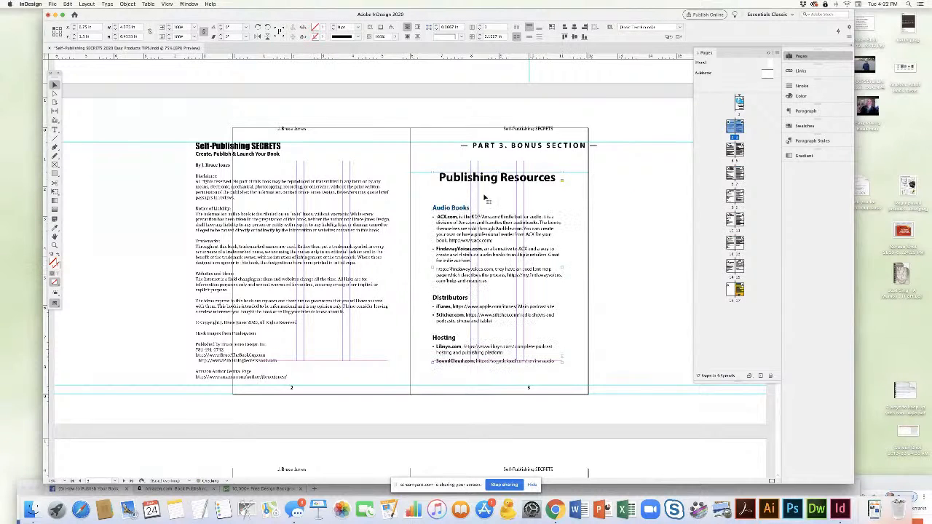
Set the document's margins to 0.5 in
left_click(52, 5)
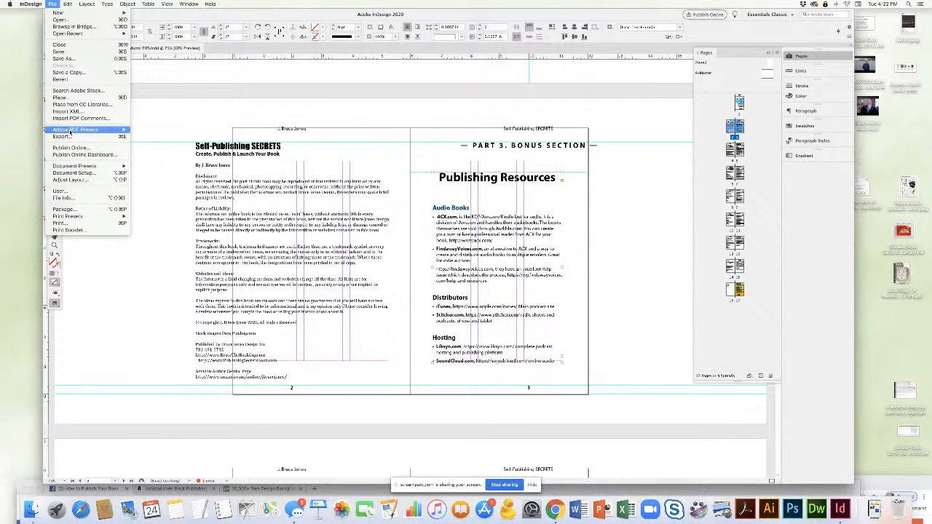
left_click(73, 172)
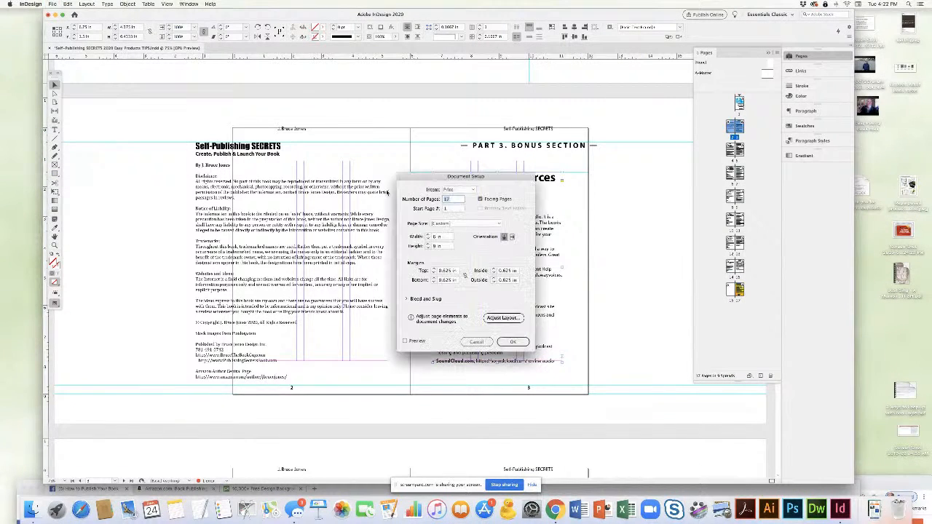
left_click(444, 271)
type("0.5")
left_click(447, 281)
left_click(505, 272)
type("0.5")
left_click(509, 281)
left_click(515, 342)
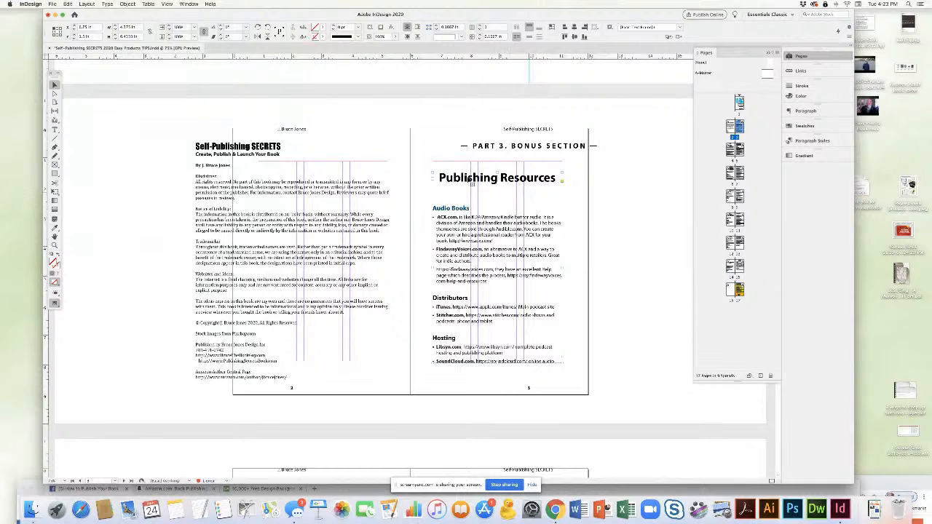
Delete the Part 3. Bonus Section heading above Publishing Resources on page 3
left_click_drag(445, 132, 557, 157)
key("Delete")
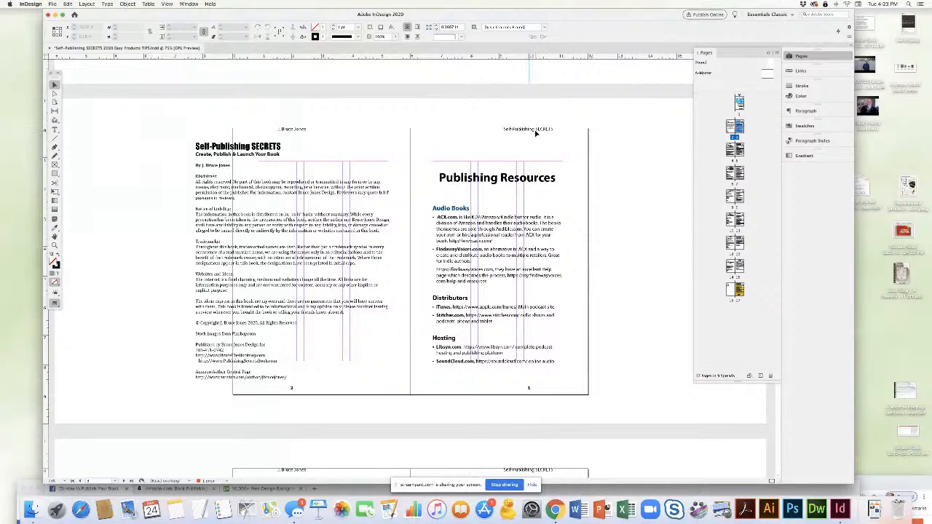
On the A-Master spread, raise both page number frames and narrow them to the width of the margins
left_click(106, 480)
left_click(105, 475)
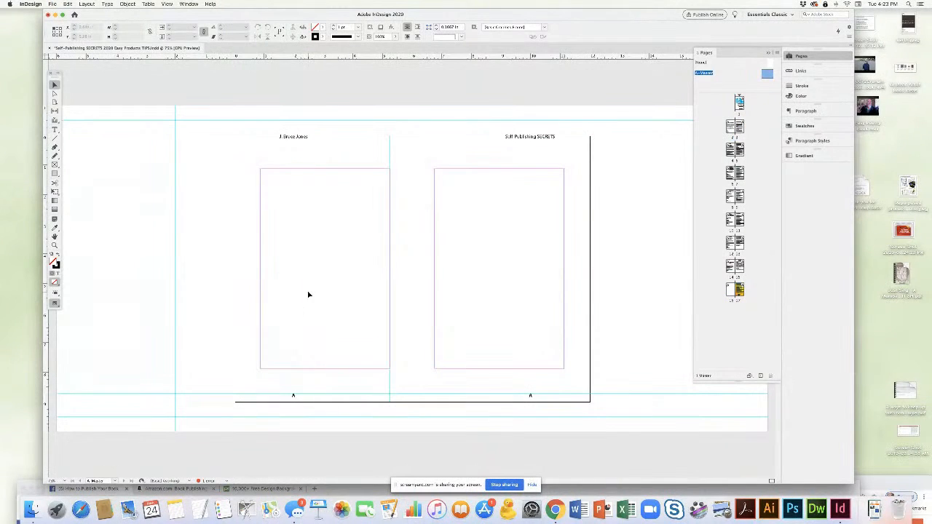
left_click_drag(293, 392, 289, 385)
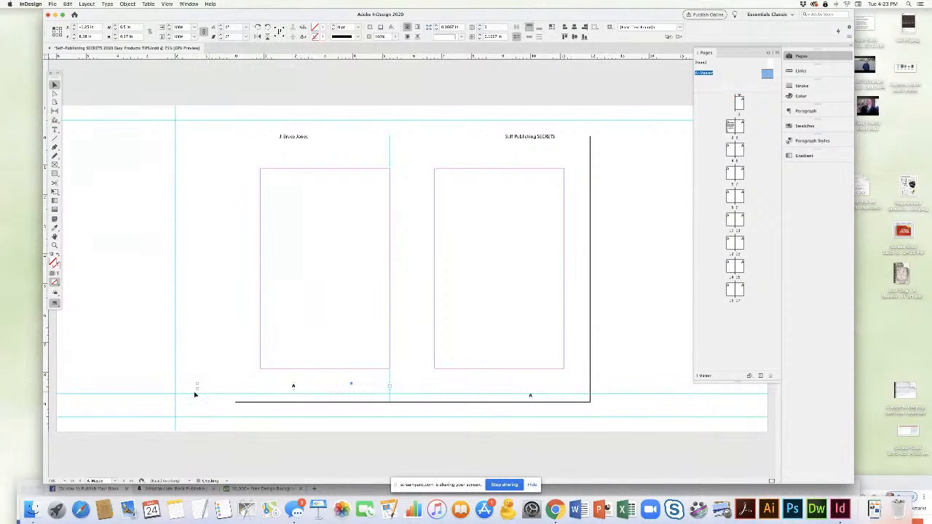
left_click_drag(197, 388, 260, 392)
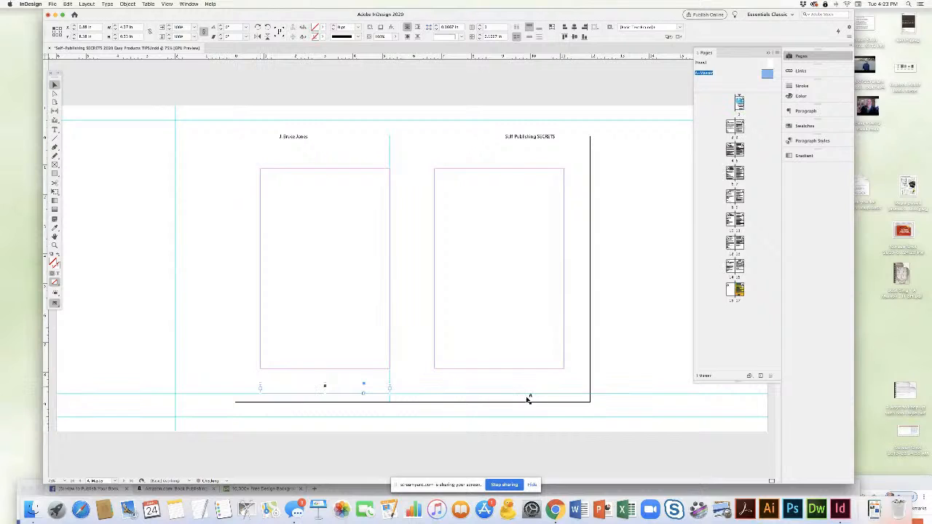
left_click_drag(530, 394, 532, 391)
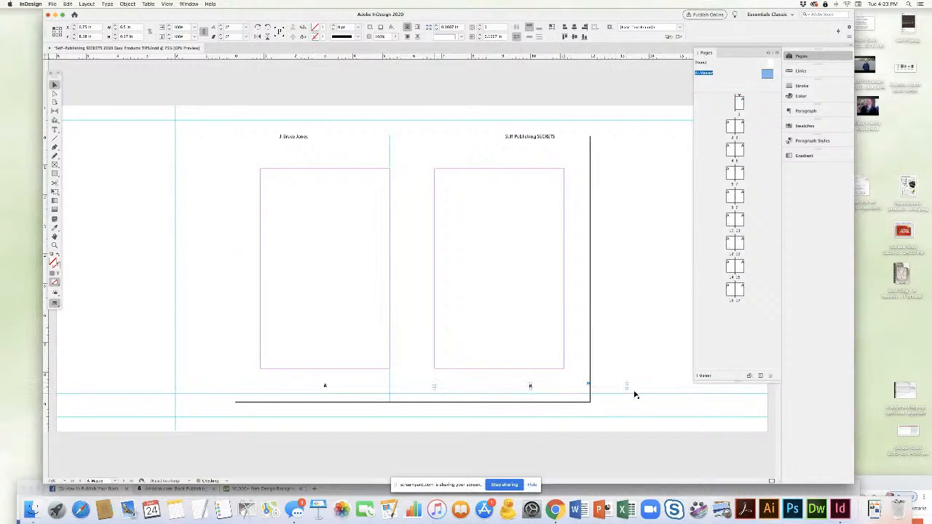
left_click_drag(626, 387, 564, 390)
Nudge both page number frames on the master spread together to a slightly higher position, keeping them aligned
left_click_drag(224, 380, 535, 397)
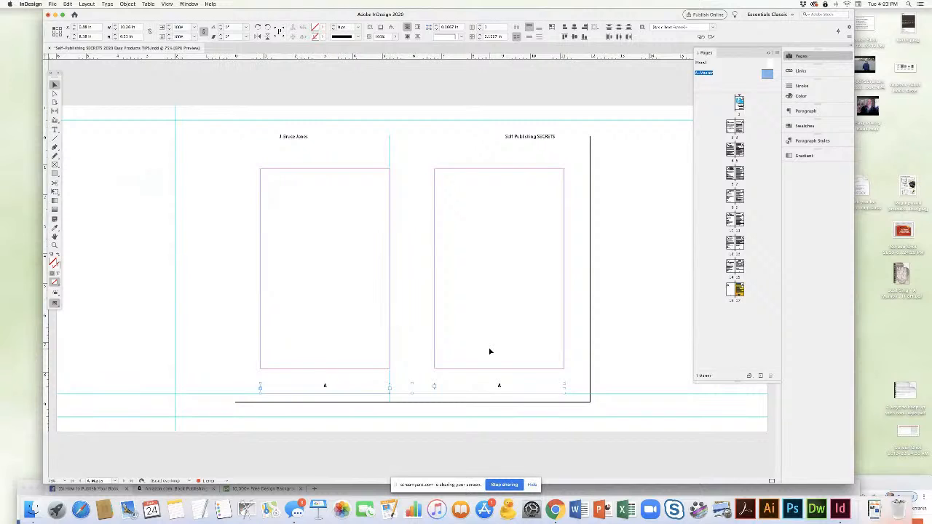
key("Down")
key("Down")
key("Down")
key("Down")
key("Down")
key("Up")
key("Up")
key("Up")
key("Up")
key("Up")
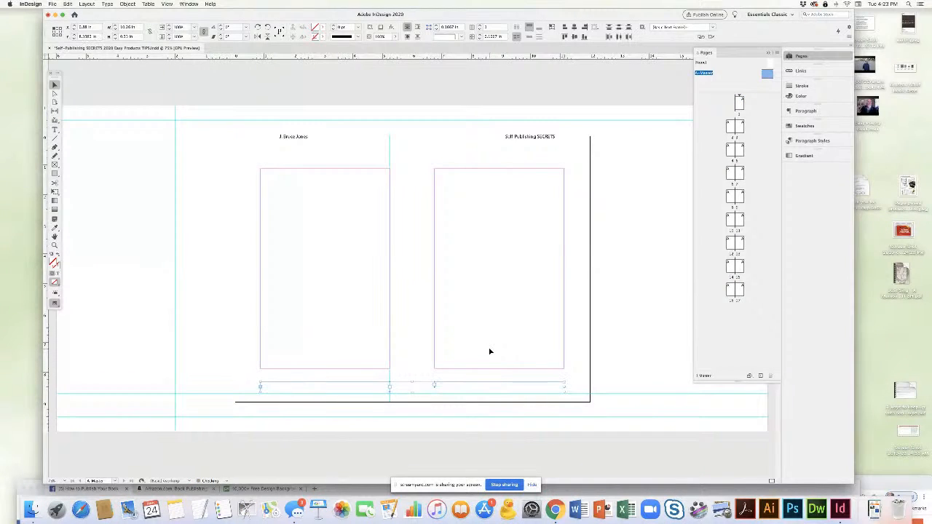
left_click(325, 390)
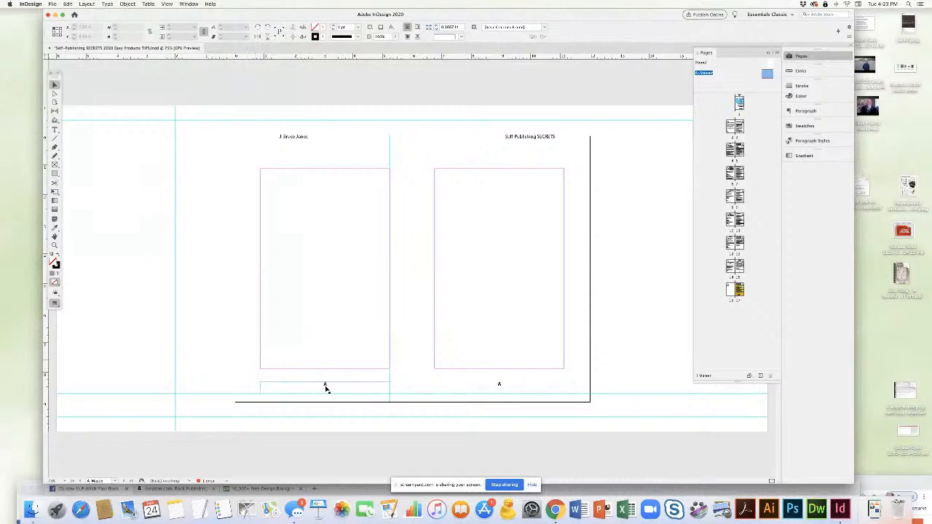
left_click_drag(160, 316, 211, 337)
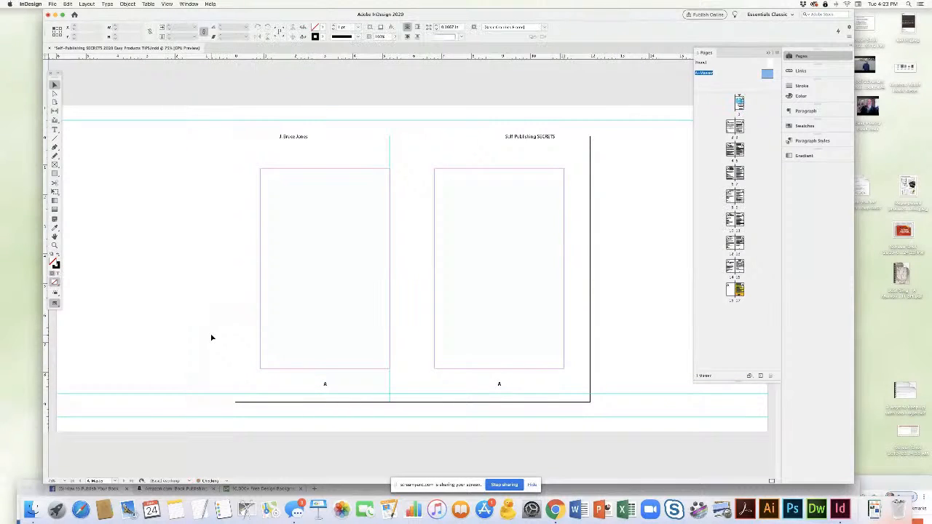
left_click(632, 366)
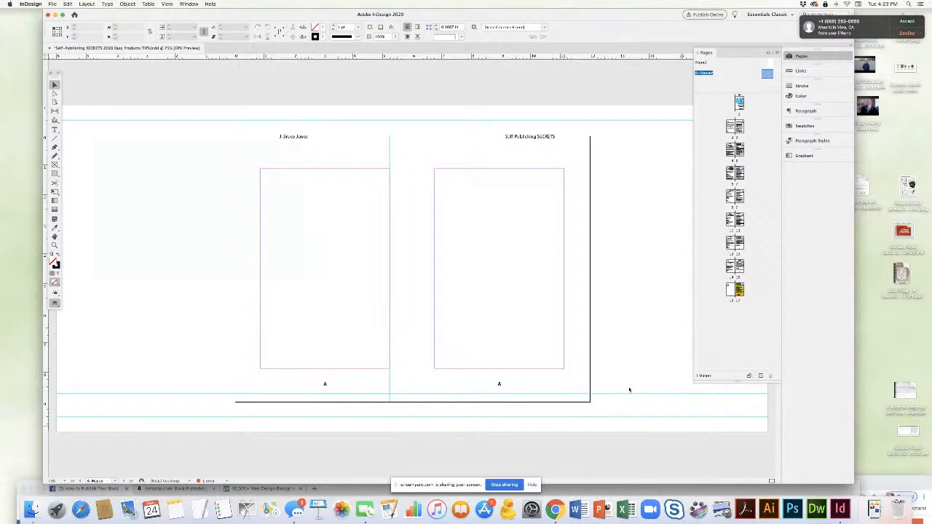
left_click(904, 33)
left_click_drag(628, 365, 637, 393)
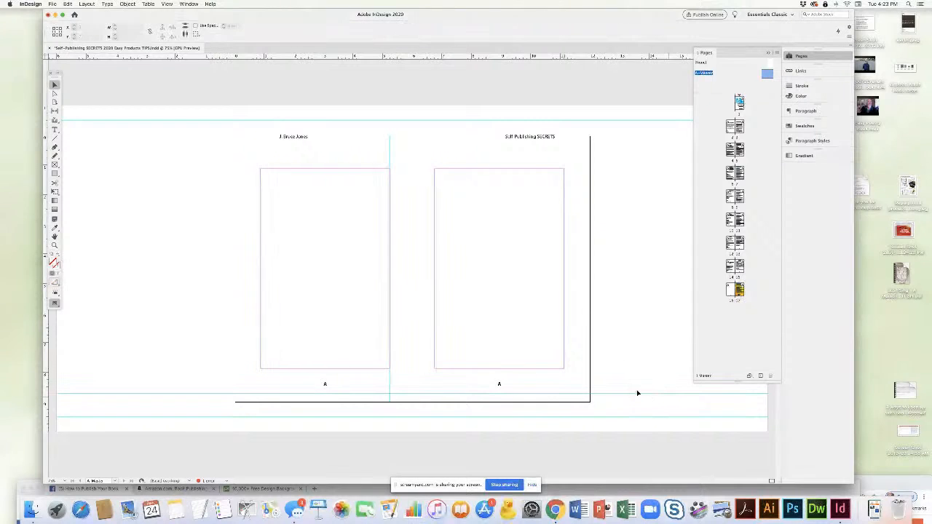
Delete the horizontal guide just below the page numbers, and lower the right-page header frame and narrow it to the margin width
key("Delete")
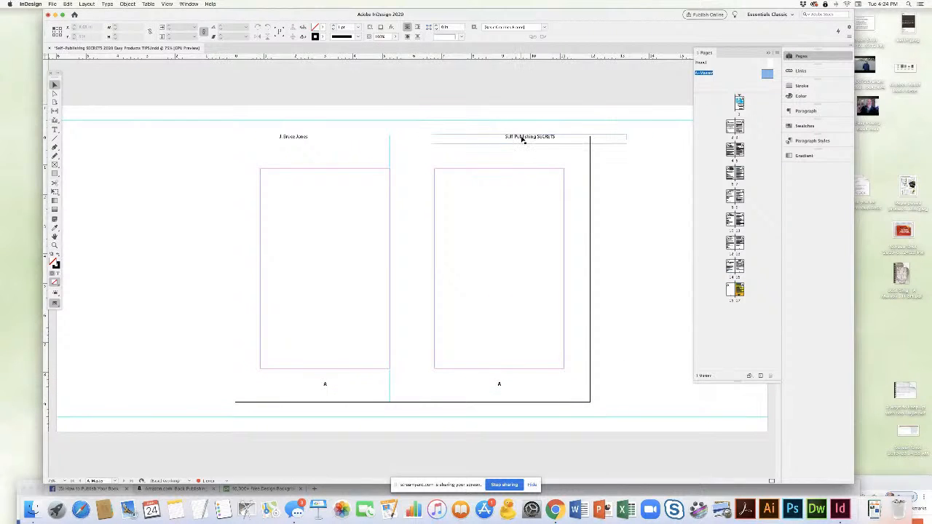
left_click_drag(524, 139, 524, 148)
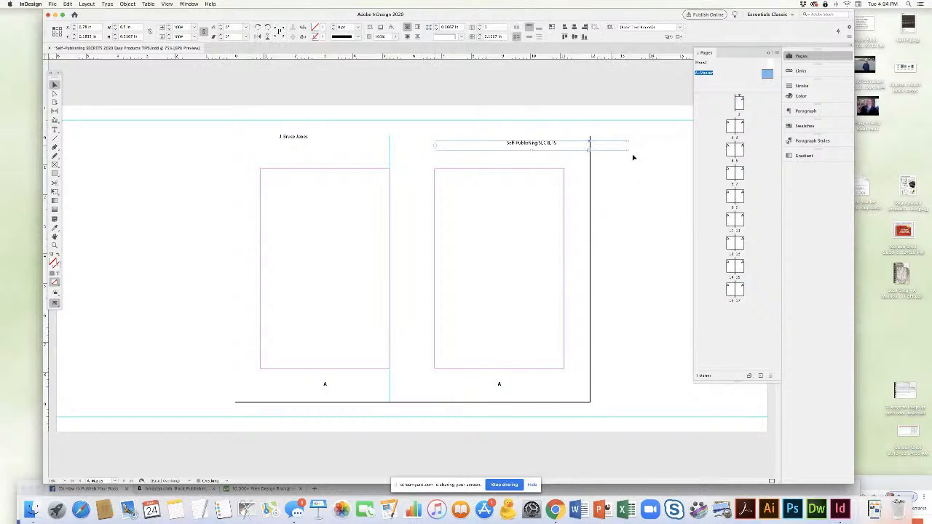
left_click_drag(627, 148, 567, 149)
Change the right-page header text on the master spread to read Self-Publishing SECRET Tips
double_click(523, 143)
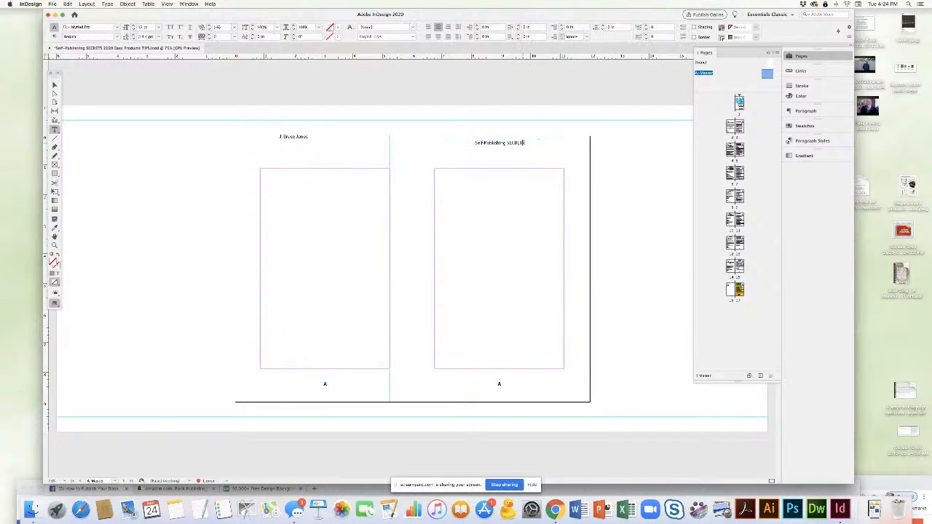
type("Tips")
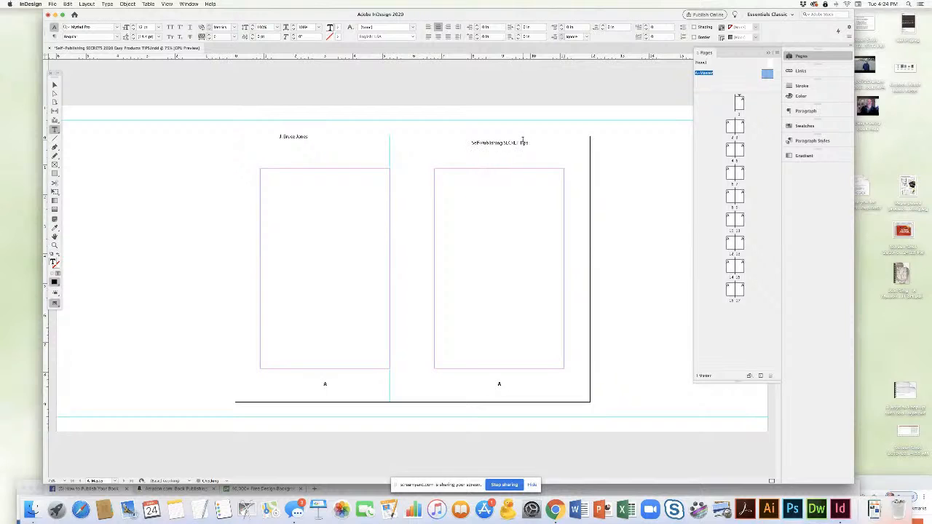
left_click(54, 84)
Lower the left-page author name header to match the right one and narrow its frame to the margin width
left_click(296, 139)
mouse_move(296, 140)
left_mouse_down()
mouse_move(322, 146)
mouse_move(281, 150)
left_mouse_up()
left_click_drag(197, 151, 260, 150)
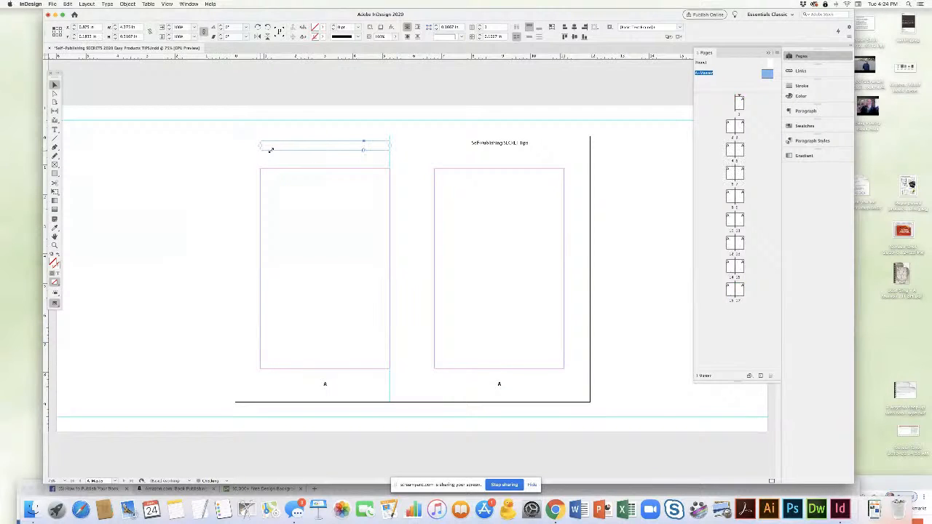
Nudge both header frames on the master spread down together, closer to the top margin of the text area
left_click(470, 147)
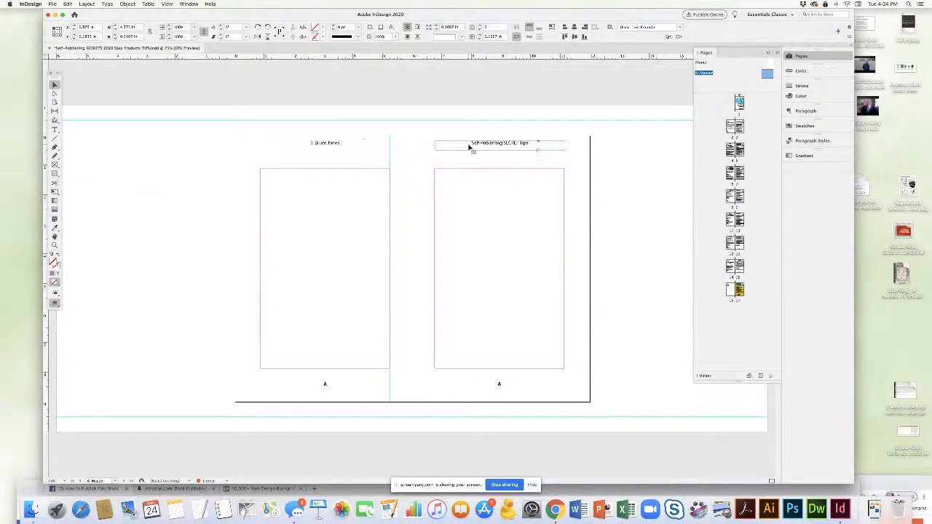
left_click(357, 146, "shift")
key("Down")
key("Down")
key("Down")
key("Down")
key("Down")
key("Down")
key("Down")
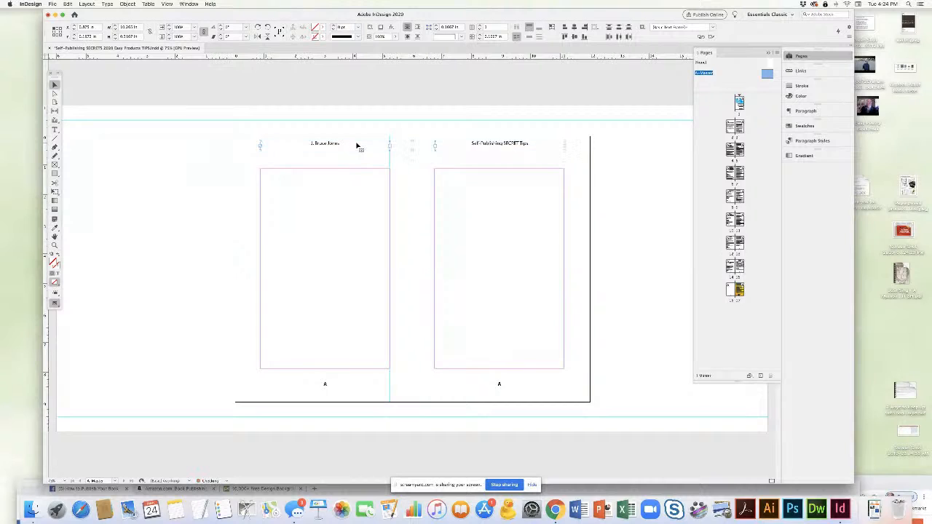
key("Down")
key("Down")
key("Down")
key("Down")
key("Down")
key("Down")
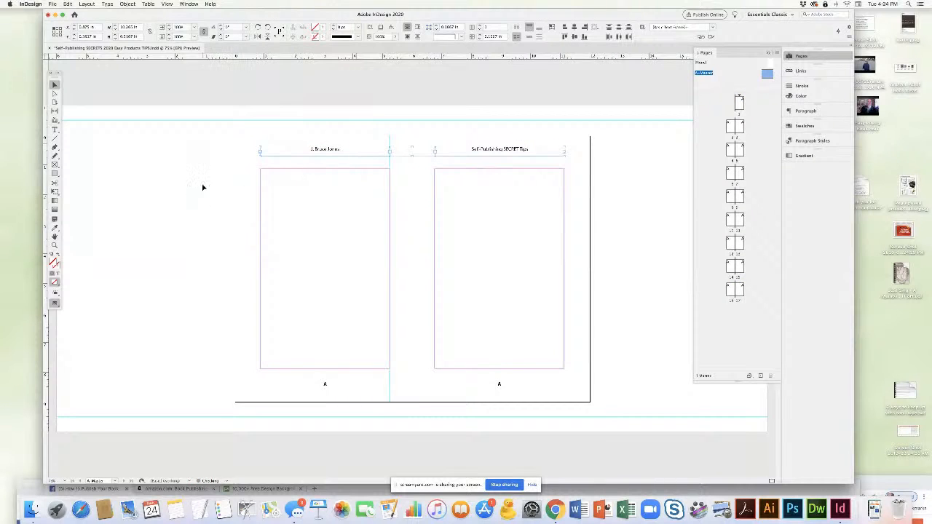
Go from the master spread to page 1 and move the cover's open-book photo up to the cover's upper edge
left_click(203, 187)
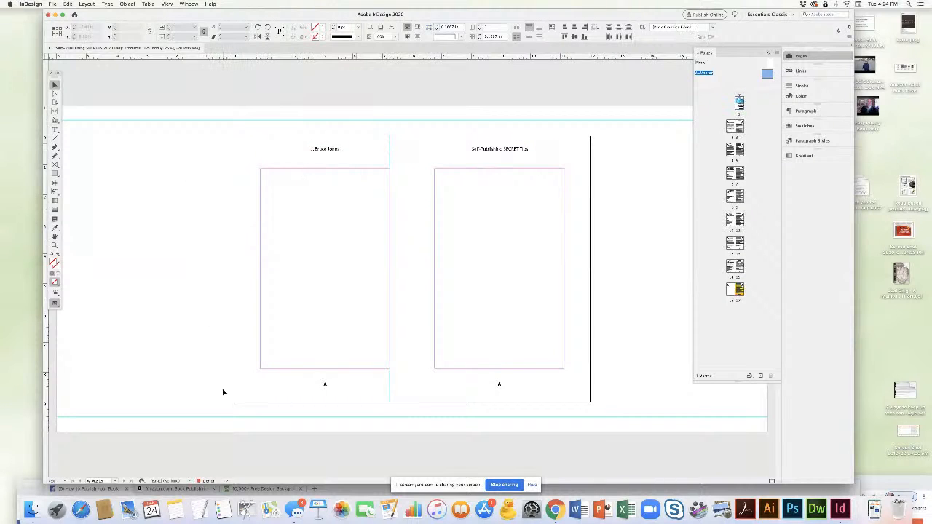
left_click(114, 481)
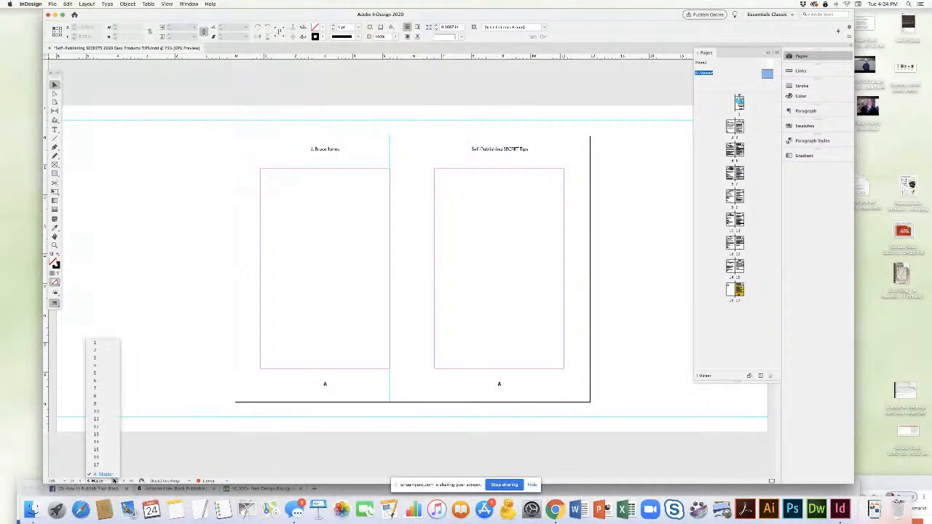
left_click(96, 343)
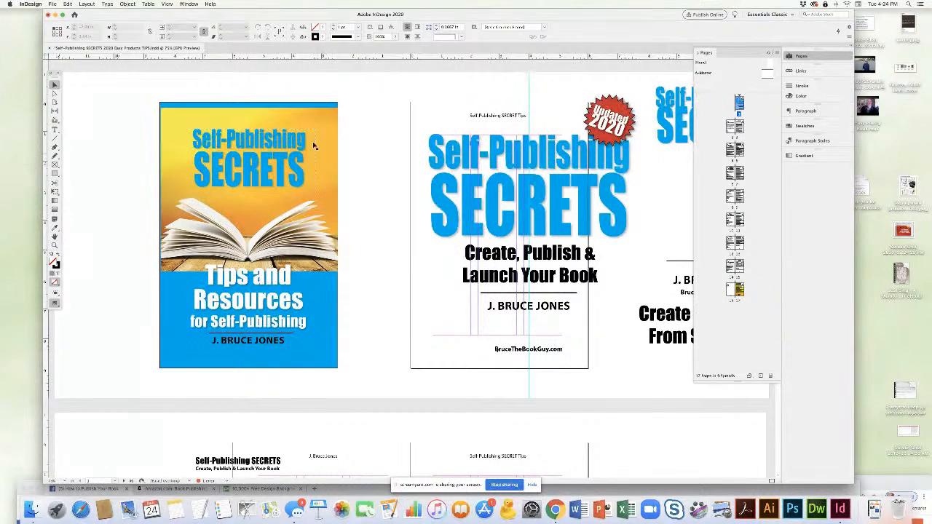
left_click(257, 112)
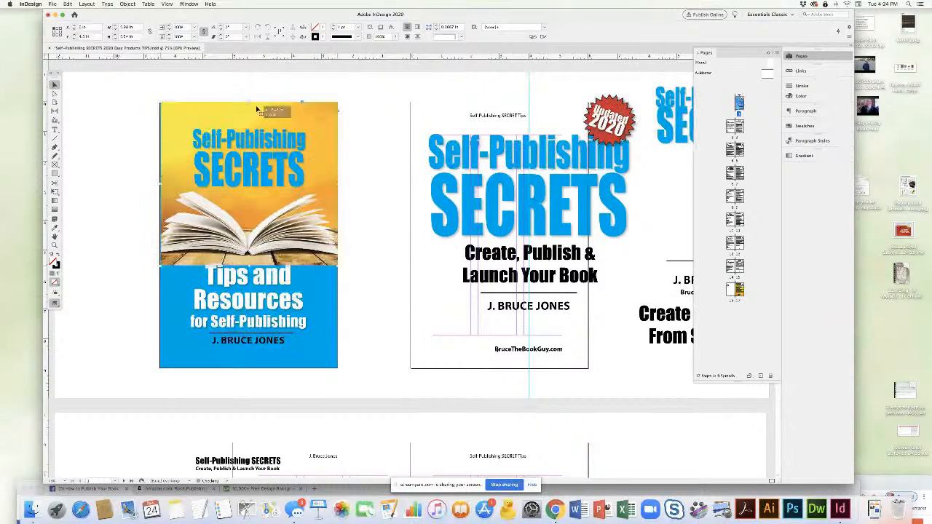
Delete the old title, subtitle, author and website text from page 1, plus the leftover title text on the pasteboard beside it
left_click(501, 151)
key("Delete")
left_click(526, 223)
key("Delete")
left_click(500, 261)
key("Delete")
left_click_drag(406, 272, 591, 383)
key("Delete")
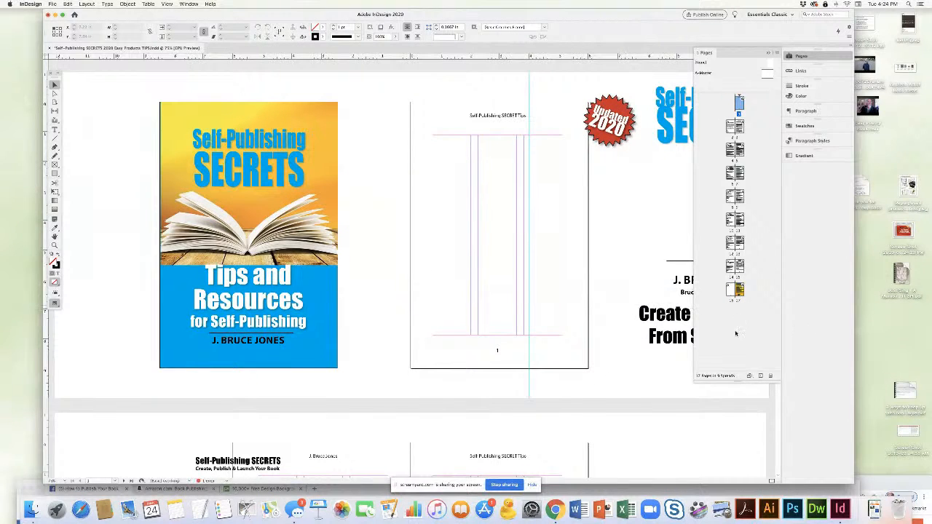
left_click_drag(652, 80, 747, 375)
key("Delete")
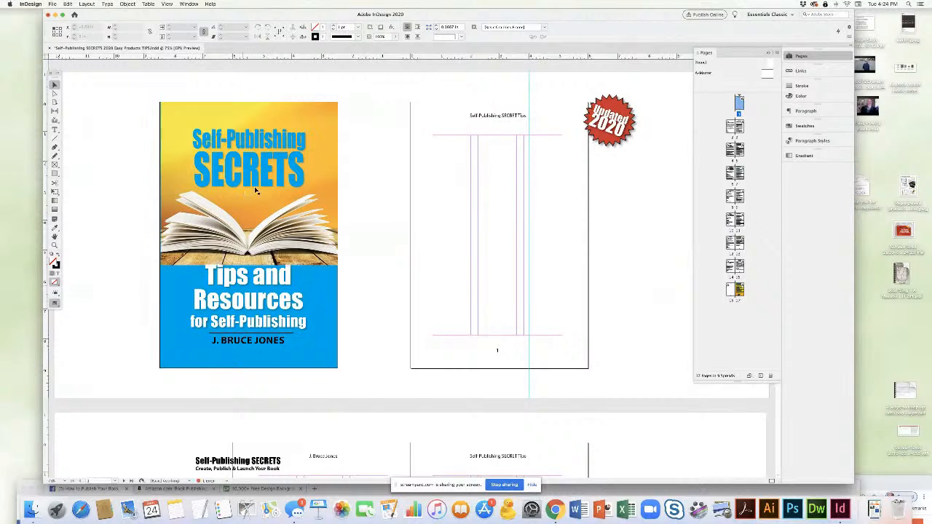
Copy the cover's "Self-Publishing SECRETS" title onto page 1 and move the "Updated 2020" badge farther out on the pasteboard
left_click(264, 189)
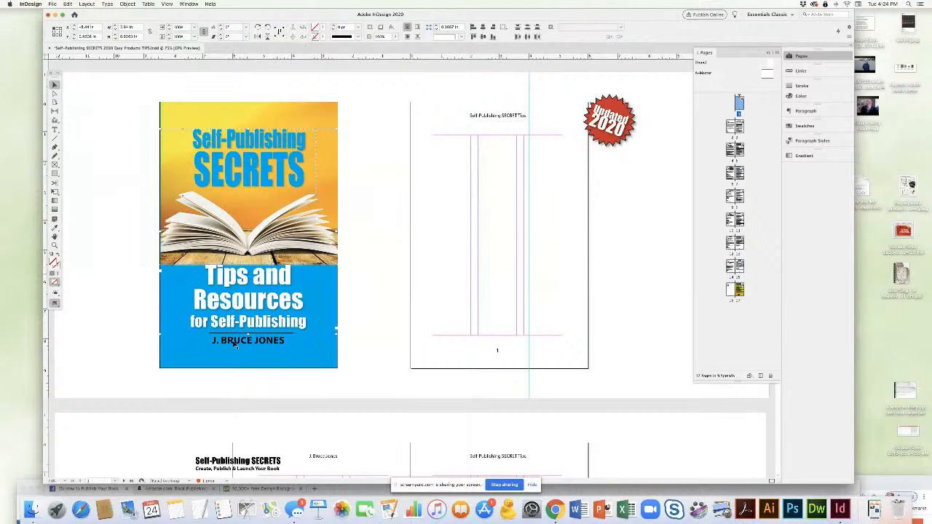
left_click(389, 188)
left_click_drag(235, 172, 480, 180)
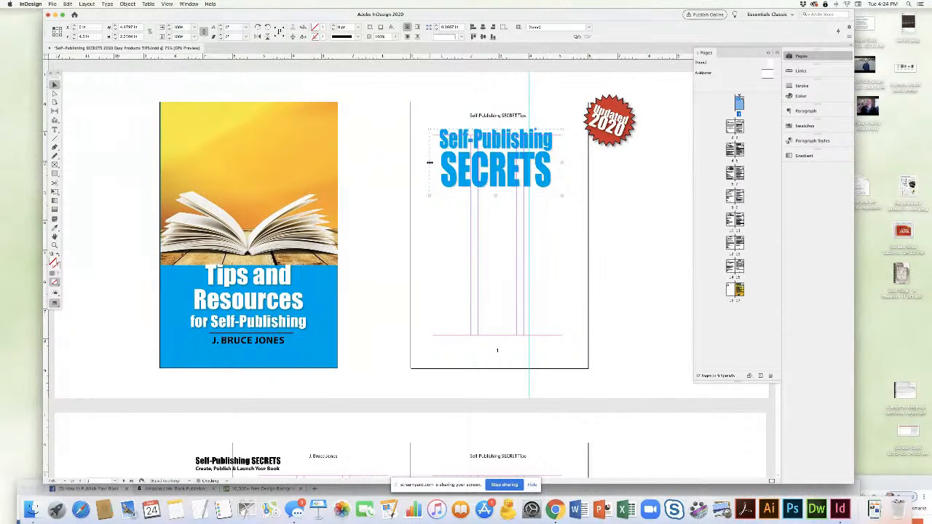
key("super+z")
left_click_drag(277, 164, 537, 171)
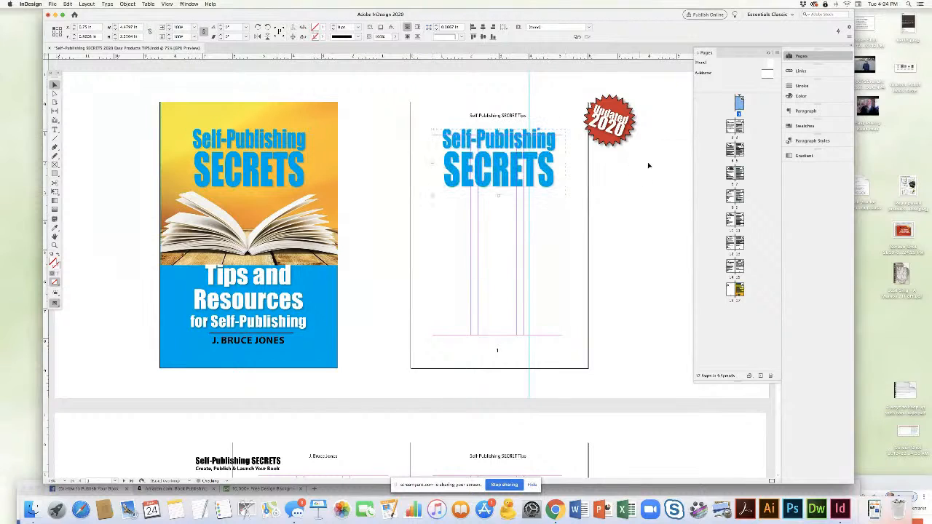
left_click(609, 99)
left_click_drag(609, 100, 658, 104)
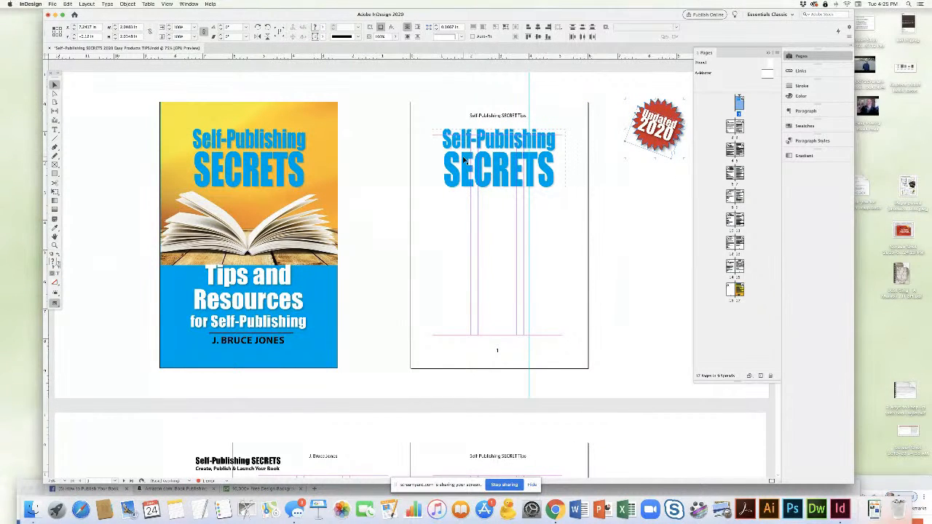
Copy the cover's "Tips and Resources for Self-Publishing" text onto the lower half of page 1
left_click(262, 325)
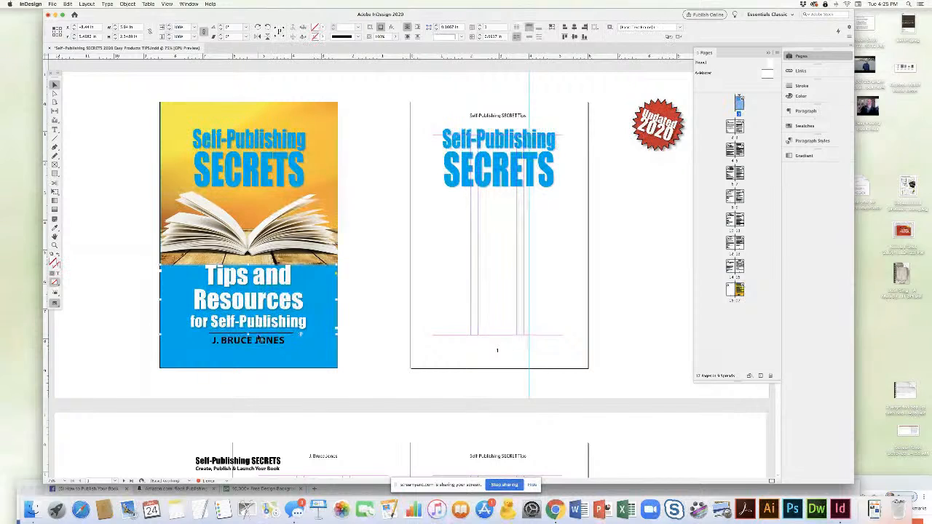
left_click_drag(257, 305, 485, 300)
left_click_drag(370, 310, 461, 286)
Change all the copied "Tips and Resources for Self-Publishing" text on page 1 to the Black swatch
double_click(462, 285)
key("super+a")
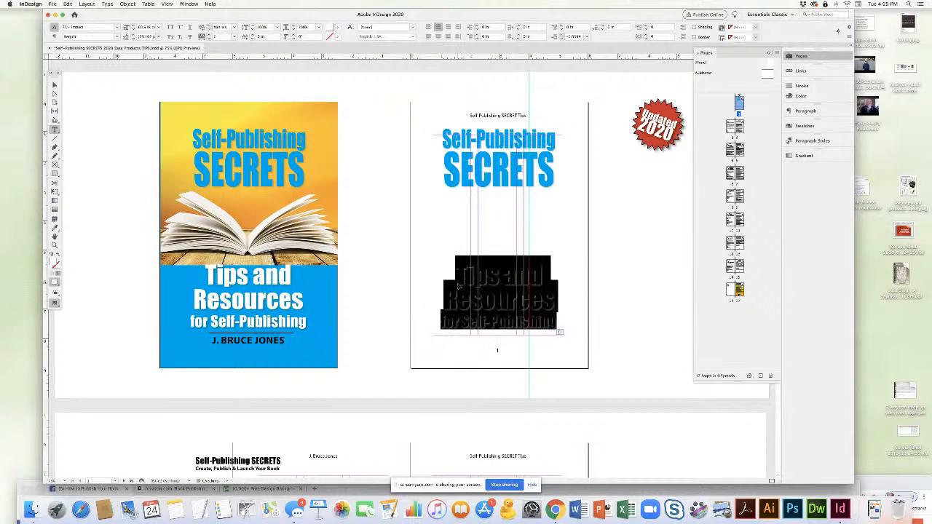
left_click(806, 127)
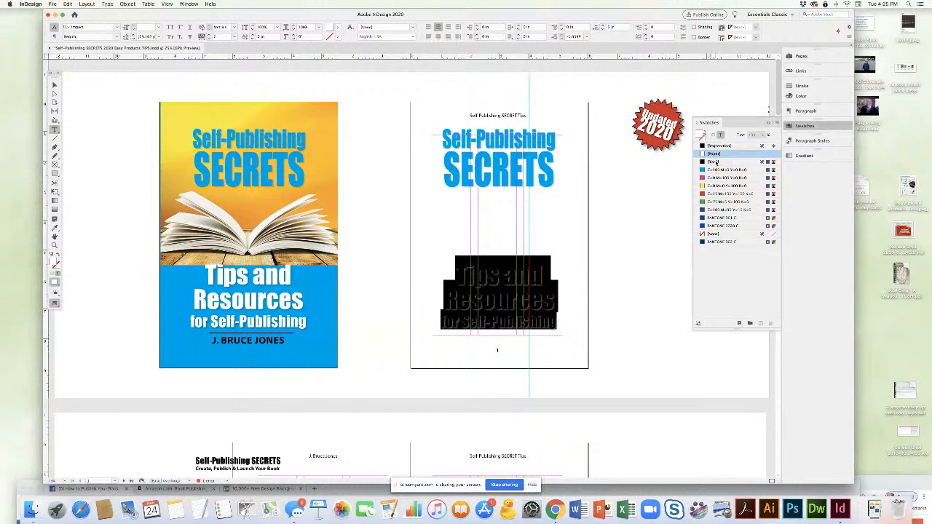
left_click(716, 154)
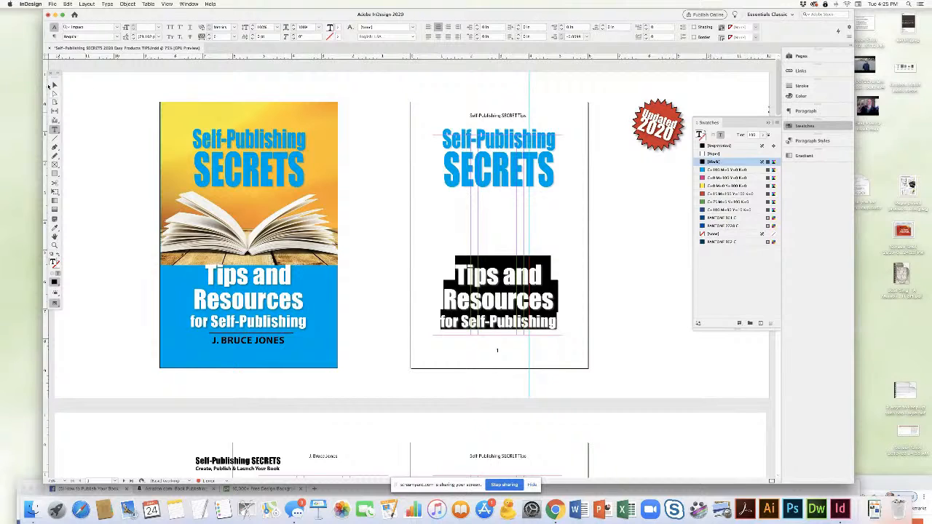
left_click(50, 86)
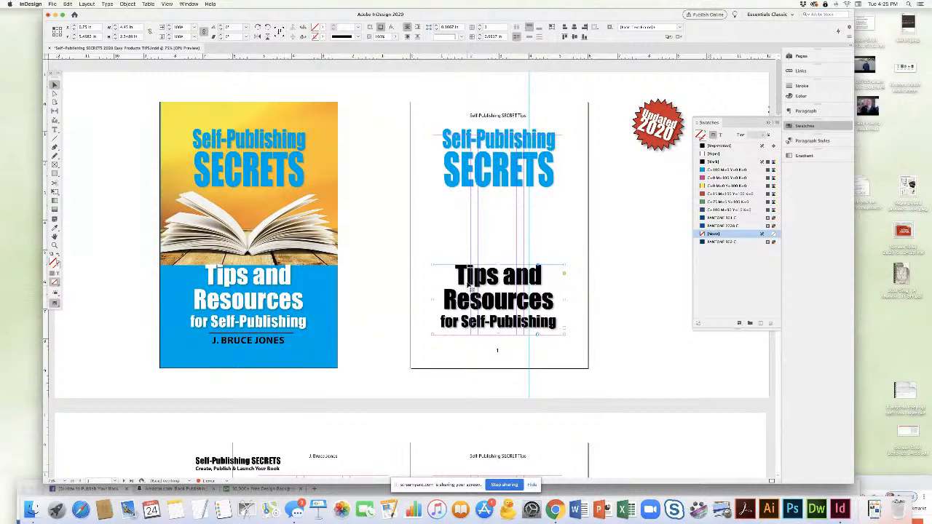
Move page 1's "Tips and Resources" subtitle up slightly and its title down slightly
left_click_drag(469, 278, 469, 264)
left_click(482, 186)
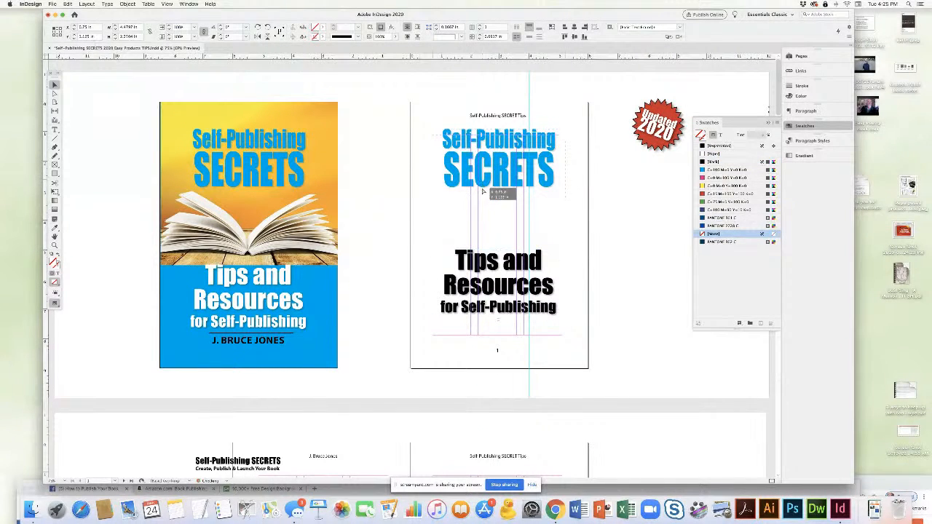
left_click_drag(482, 186, 482, 191)
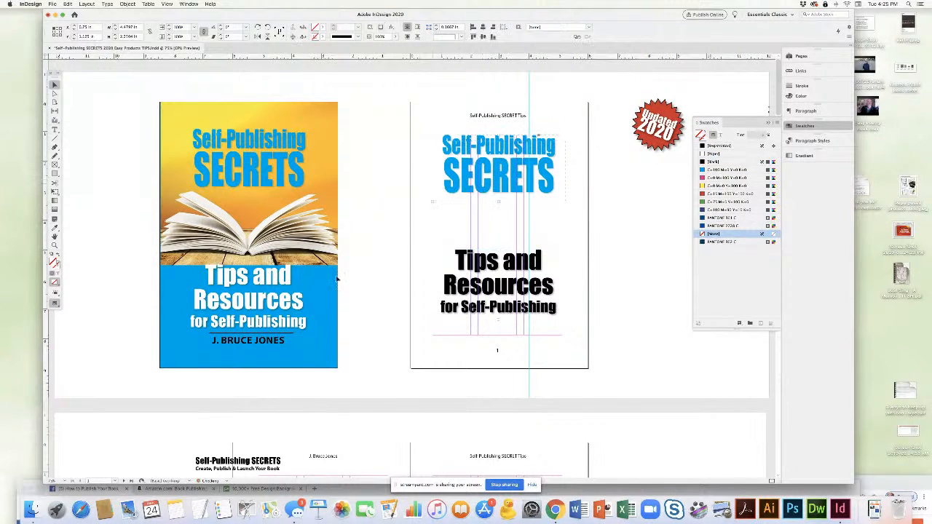
Copy the cover's author name and the line above it onto page 1, beneath the subtitle
left_click_drag(224, 345, 448, 335)
left_click_drag(387, 351, 431, 348)
left_click(238, 339)
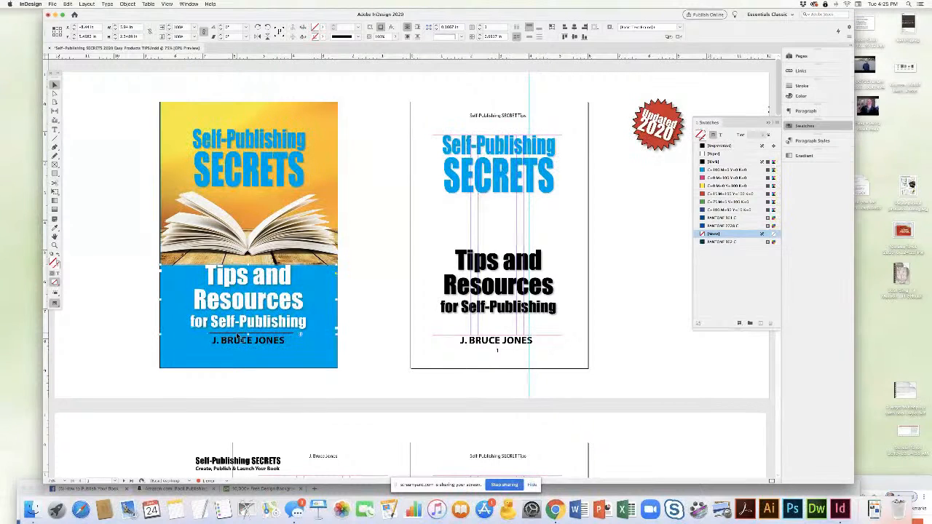
left_click(237, 335)
left_click_drag(405, 335, 474, 325)
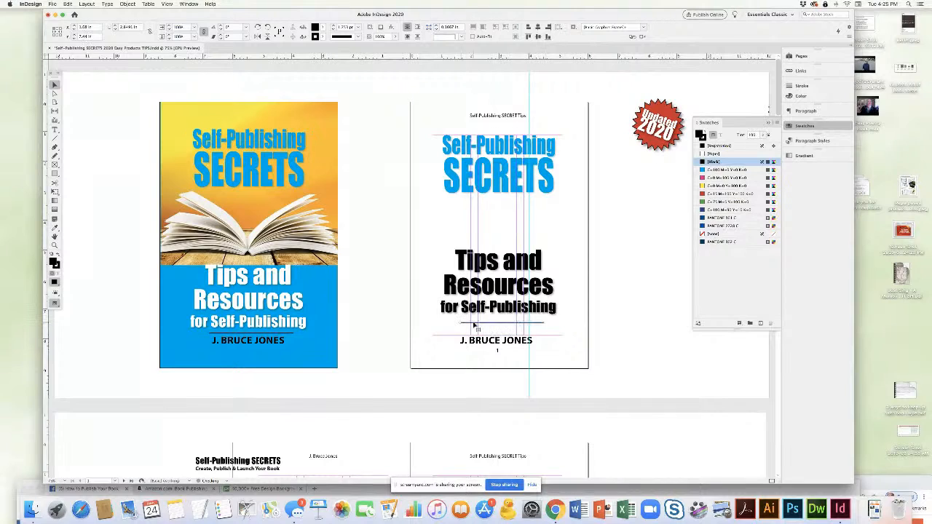
key("slash")
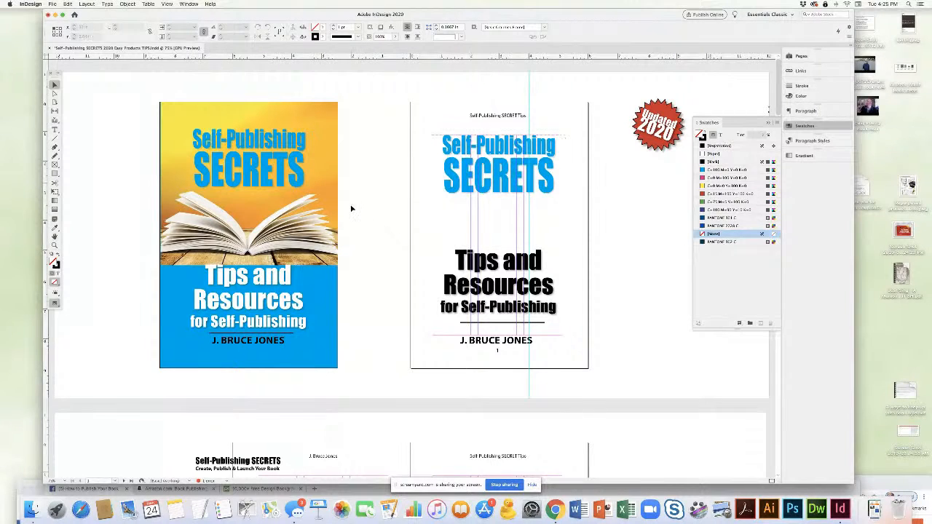
Move page 2's copyright text to the page's outer margin and narrow its frame to the spine
scroll(351, 209, "down", 3)
scroll(351, 209, "down", 10)
left_click_drag(312, 172, 404, 179)
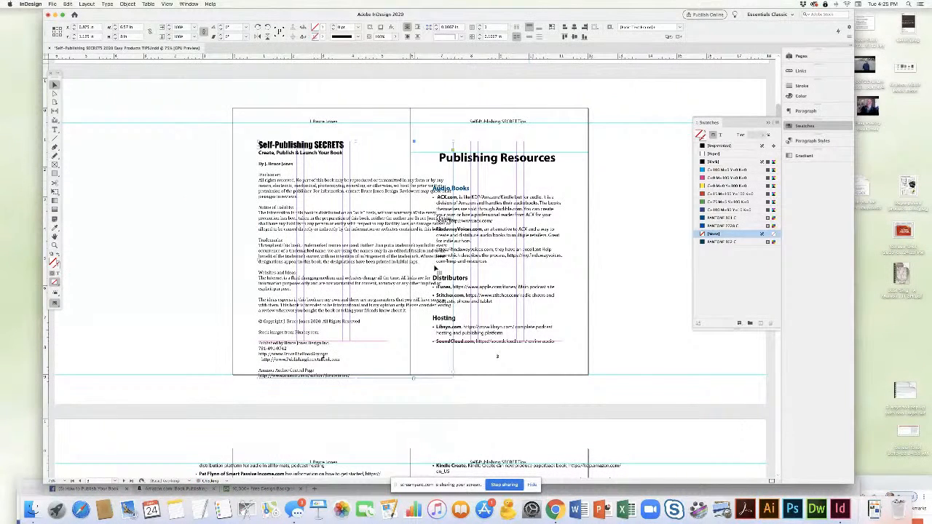
left_click_drag(454, 260, 411, 260)
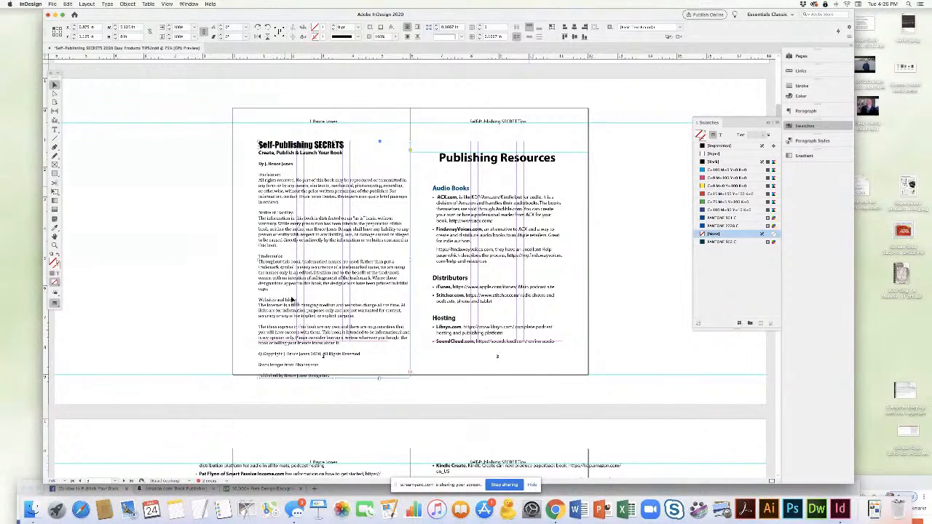
double_click(335, 316)
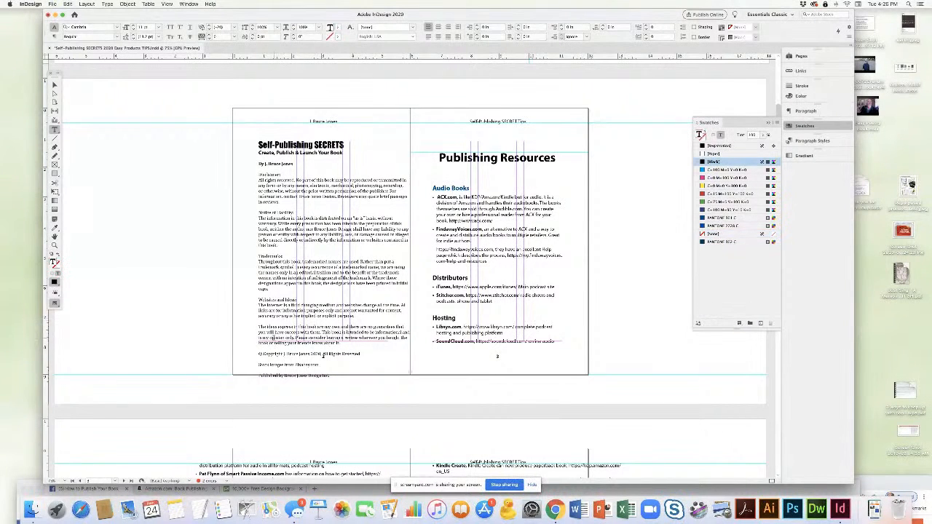
left_click(54, 84)
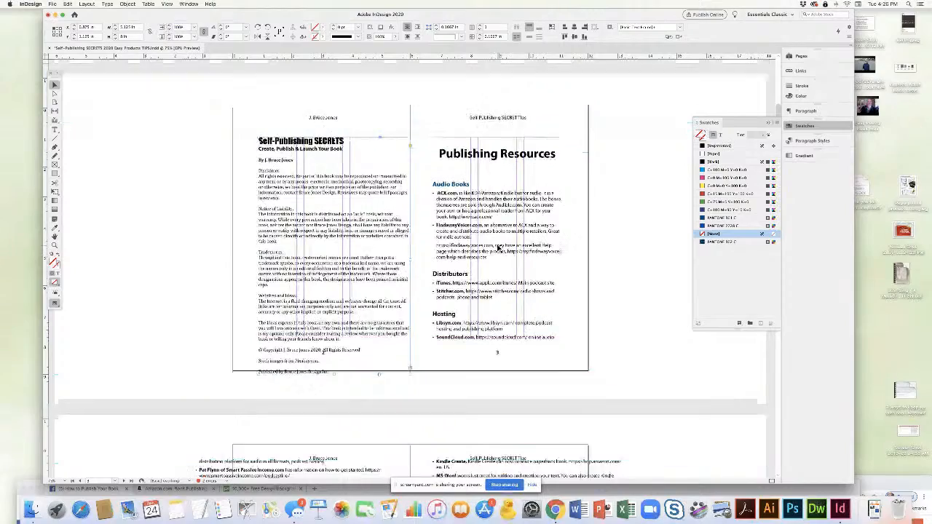
Fit the text frames on pages 4 and 5 inside the margins, shortening page 4's frame to end before "Book Production and Creation Tools"
scroll(499, 249, "down", 5)
scroll(498, 249, "down", 5)
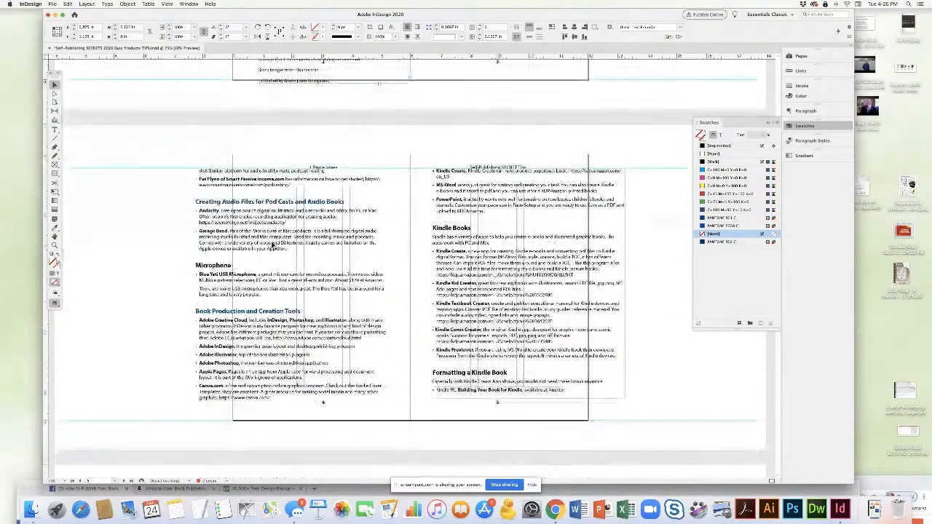
left_click_drag(297, 207, 360, 226)
left_click_drag(453, 421, 388, 384)
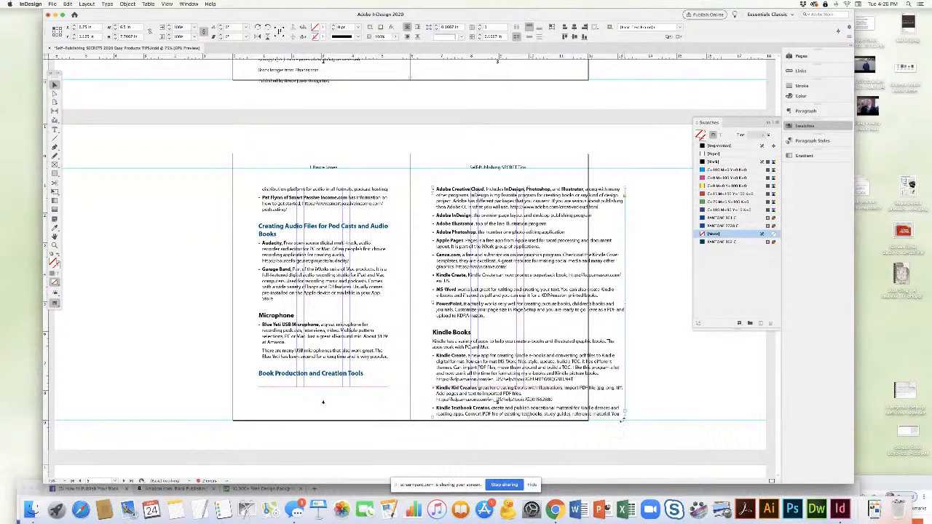
left_click(624, 416)
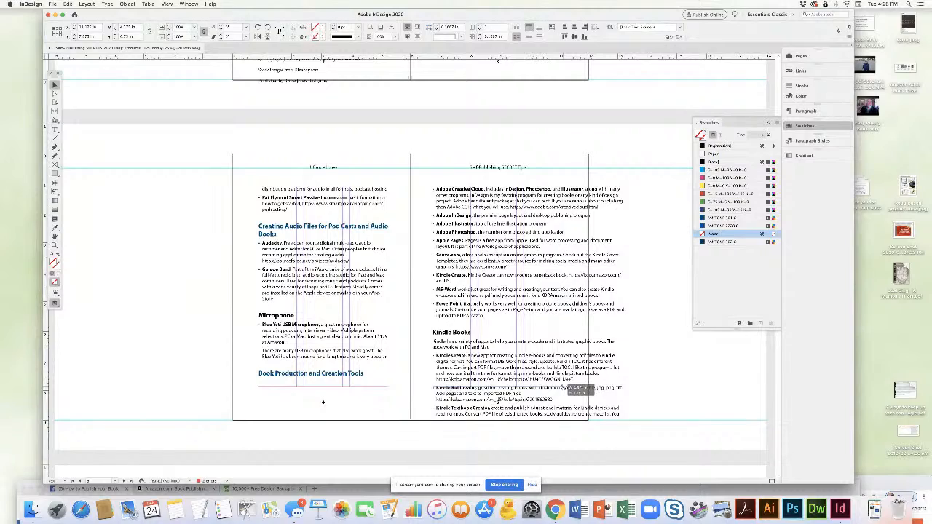
left_click_drag(572, 388, 565, 384)
left_click_drag(323, 383, 324, 372)
Fit the text frames on pages 6 and 7 inside the margins, shortening page 6's frame to end before "Formatting a Kindle Book"
scroll(485, 350, "down", 10)
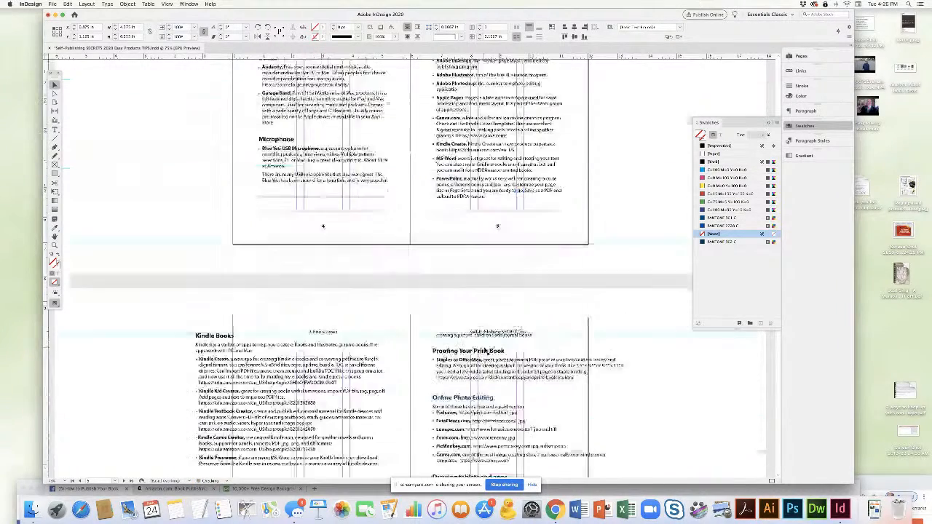
left_click_drag(309, 255, 373, 273)
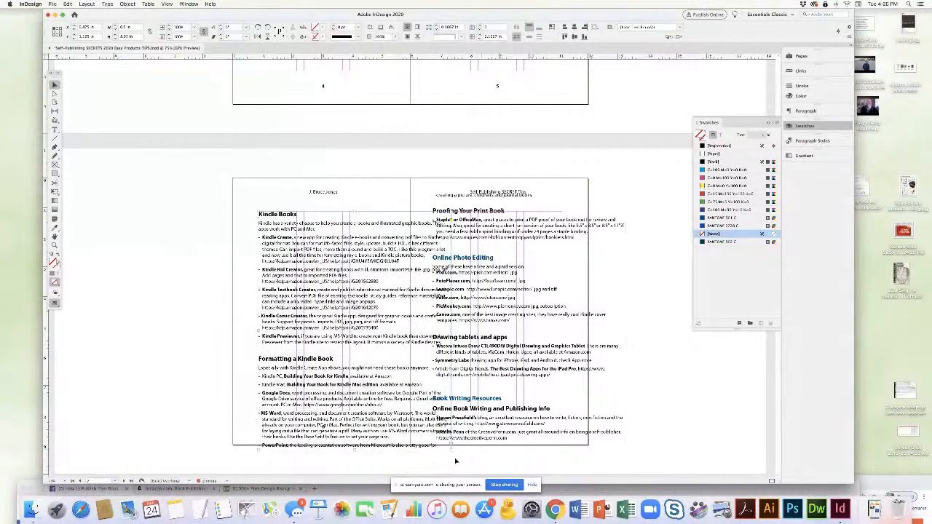
left_click_drag(450, 451, 388, 411)
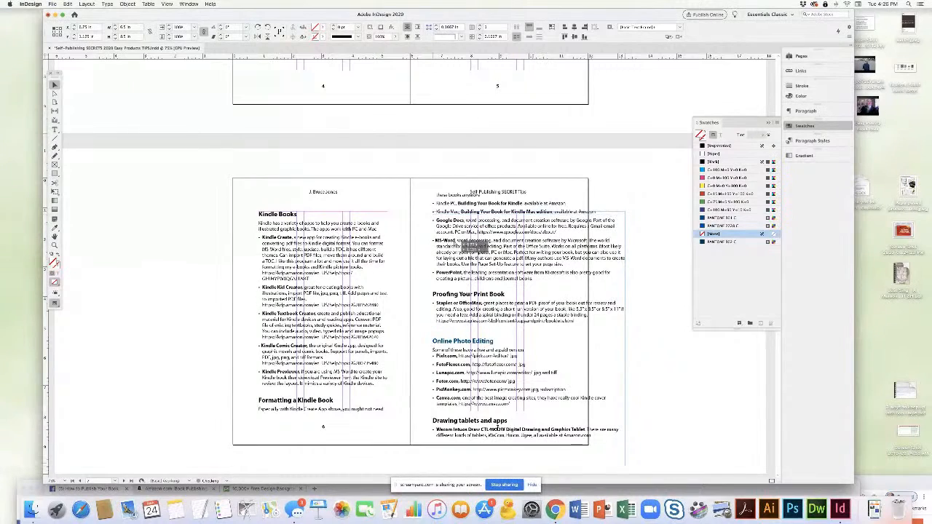
left_click_drag(624, 463, 562, 408)
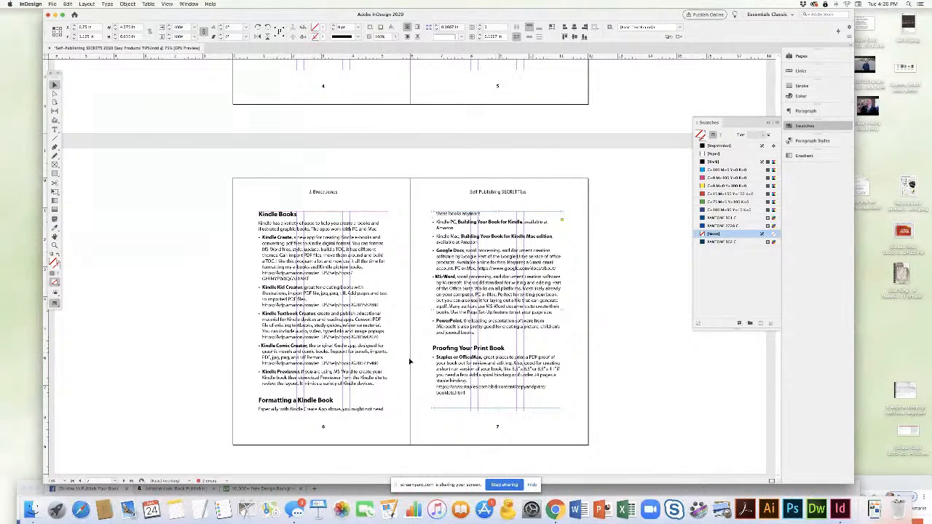
left_click_drag(323, 411, 324, 398)
Fit the text frames on pages 8 and 9 inside the margins, shortening page 8's frame to end before "Book Writing Resources"
scroll(405, 340, "down", 1)
scroll(405, 340, "down", 5)
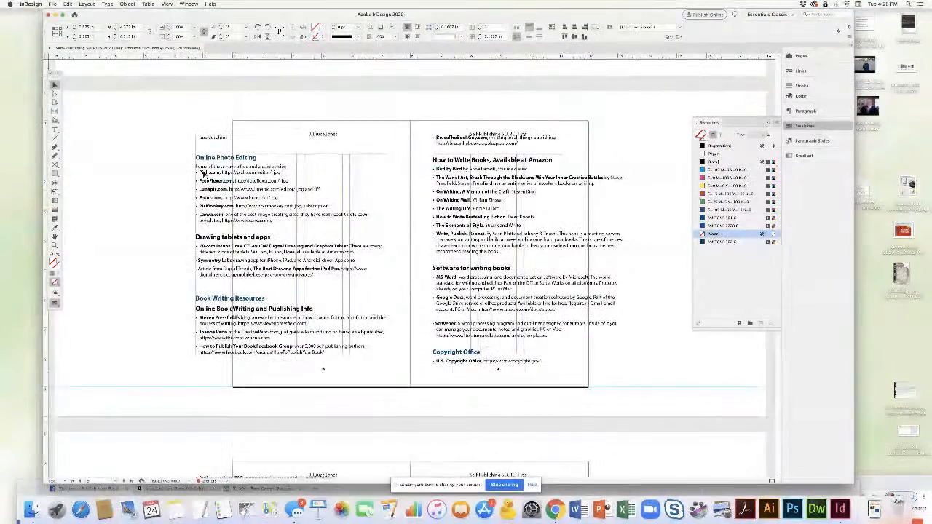
left_click_drag(281, 199, 273, 200)
left_click_drag(451, 265, 387, 264)
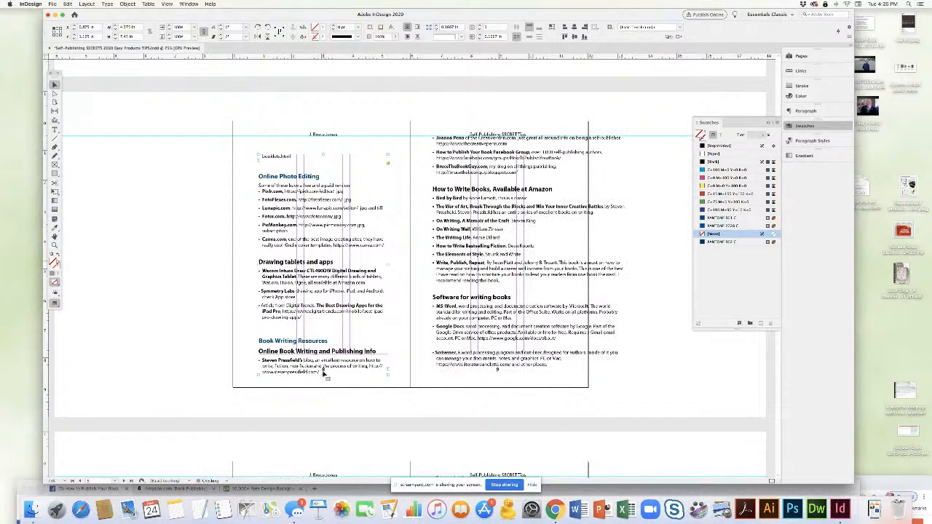
left_click_drag(323, 374, 323, 354)
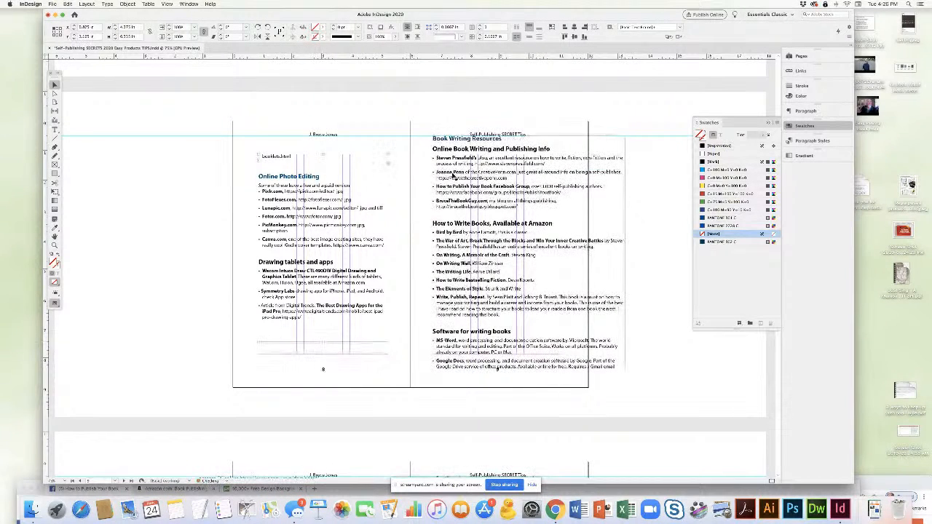
left_click_drag(453, 191, 454, 190)
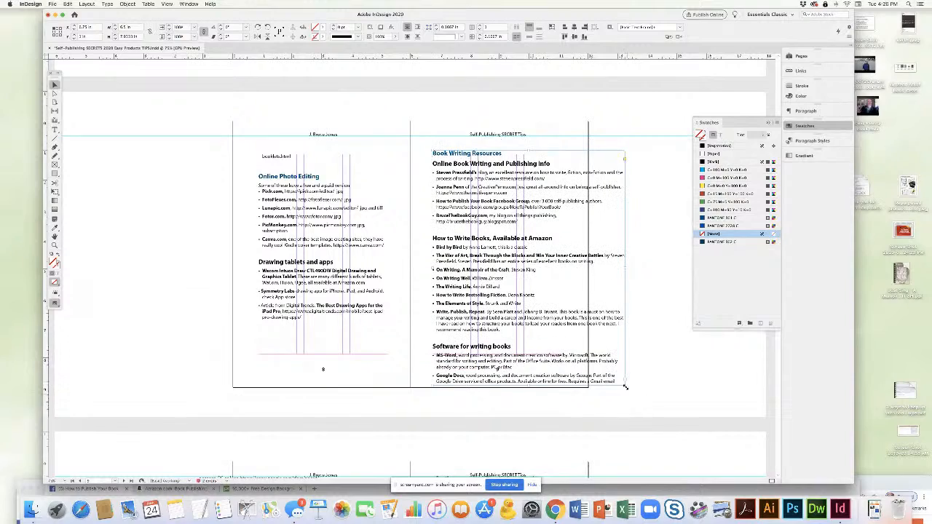
left_click_drag(625, 385, 563, 350)
Fit the text frames on pages 10 and 11 inside the page margins
scroll(495, 332, "down", 10)
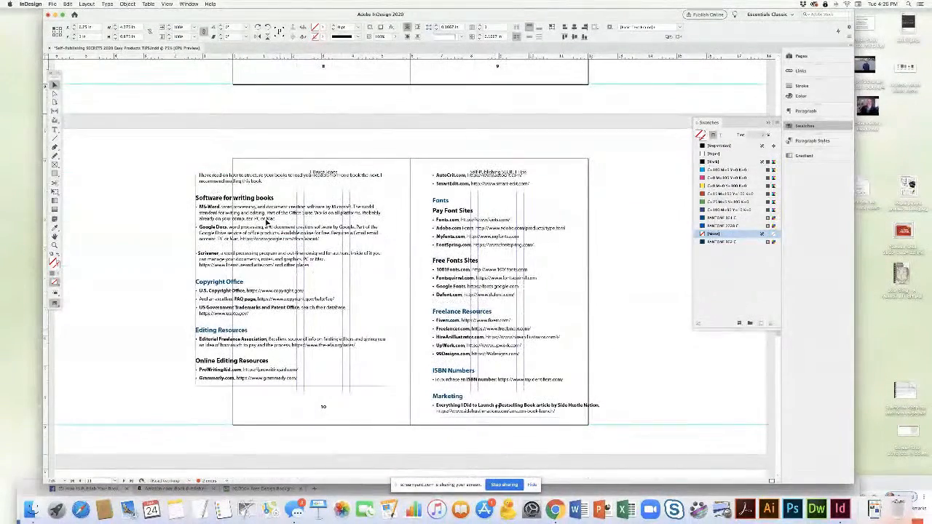
left_click_drag(277, 222, 397, 394)
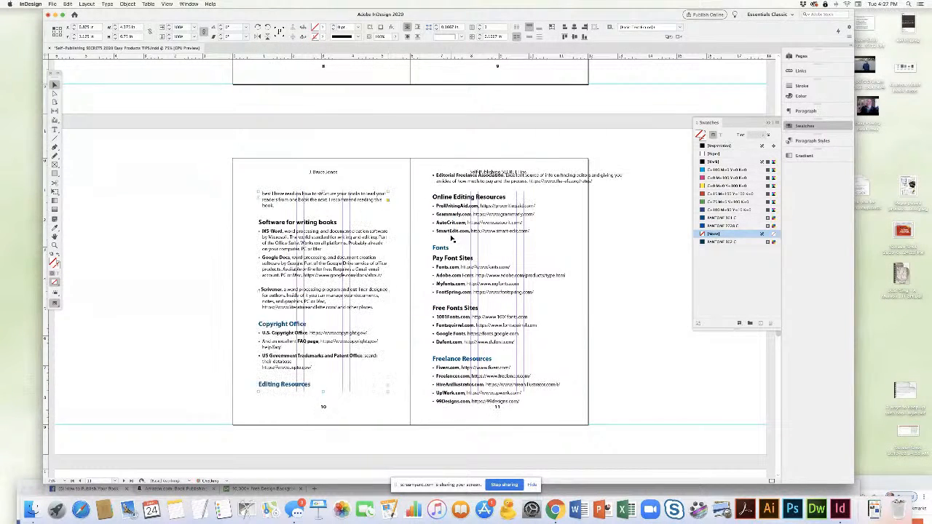
left_click_drag(459, 220, 459, 239)
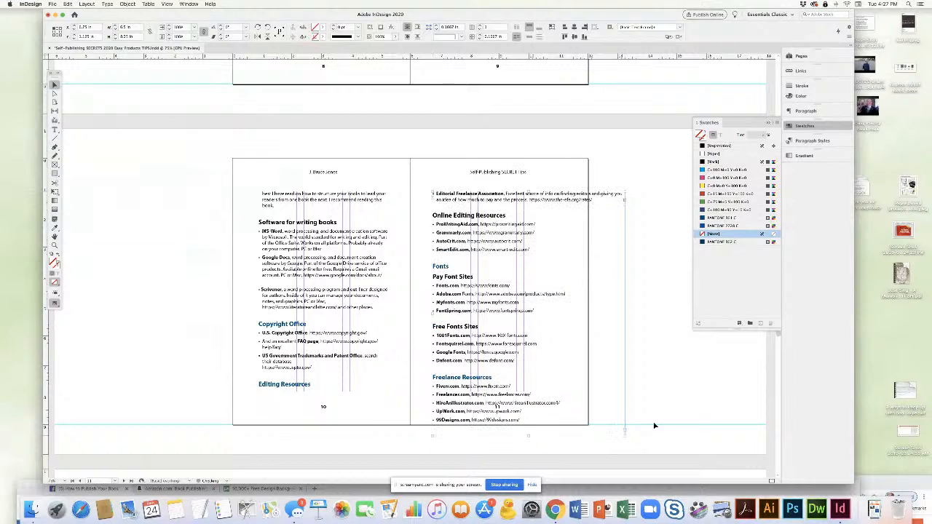
mouse_move(624, 435)
left_mouse_down()
mouse_move(575, 387)
mouse_move(563, 392)
left_mouse_up()
Fit the text frames on pages 12 and 13 inside the page margins
scroll(355, 227, "down", 12)
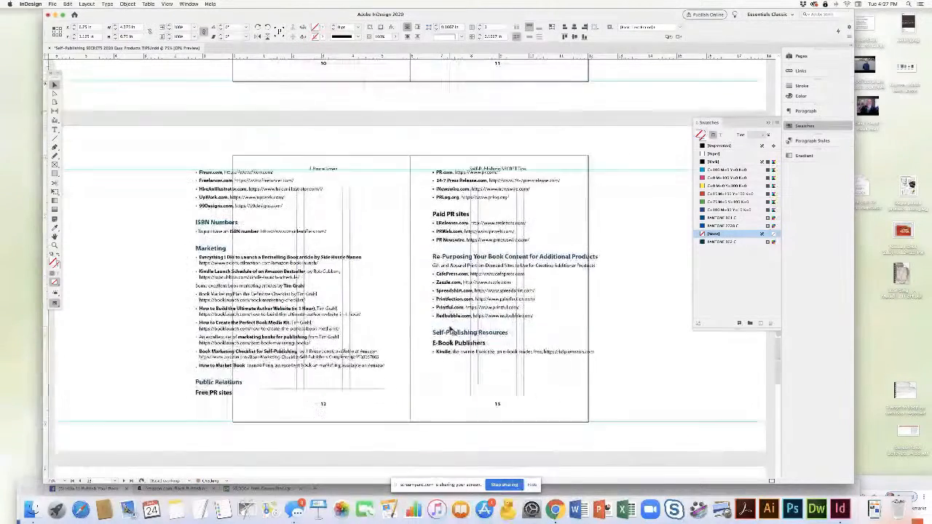
scroll(355, 226, "up", 1)
left_click_drag(243, 115, 305, 134)
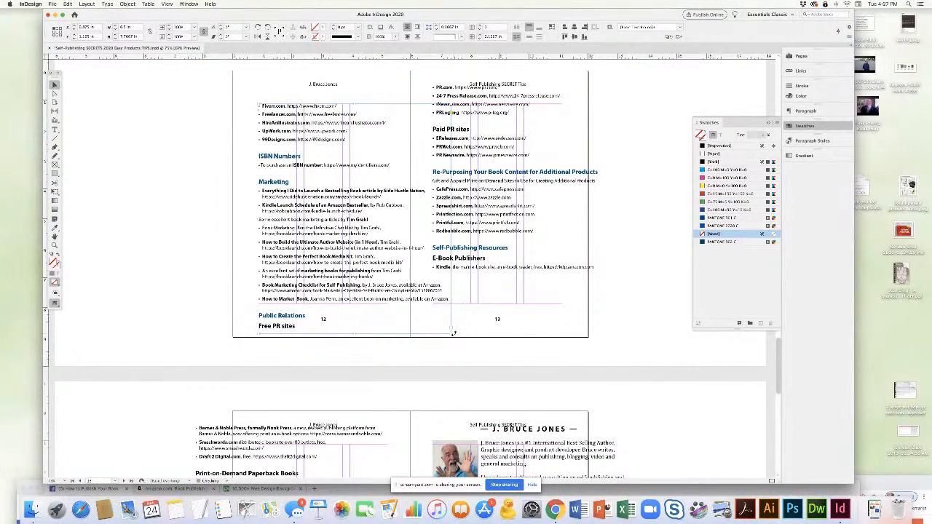
left_click_drag(451, 333, 393, 300)
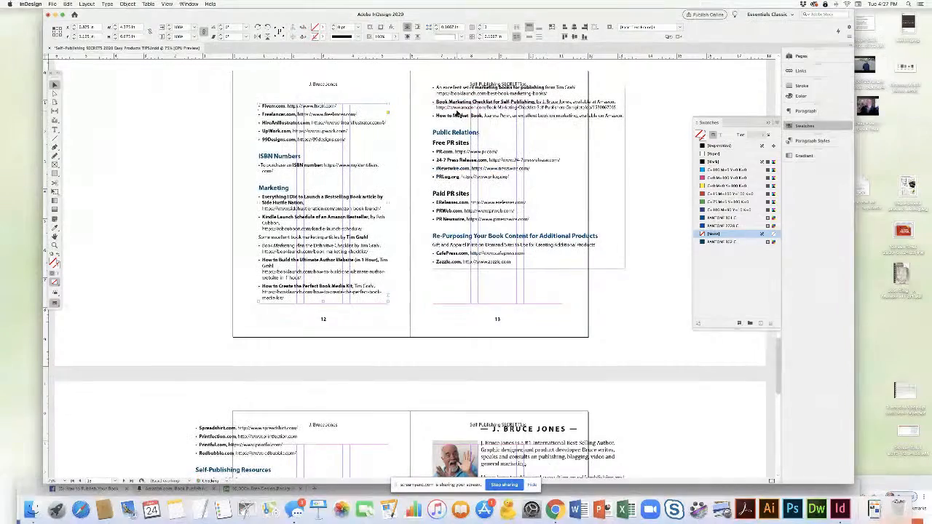
left_click_drag(625, 286, 562, 301)
Narrow and lengthen page 15's author biography frame, and move it with its photo onto the pasteboard beside the page
scroll(505, 264, "down", 5)
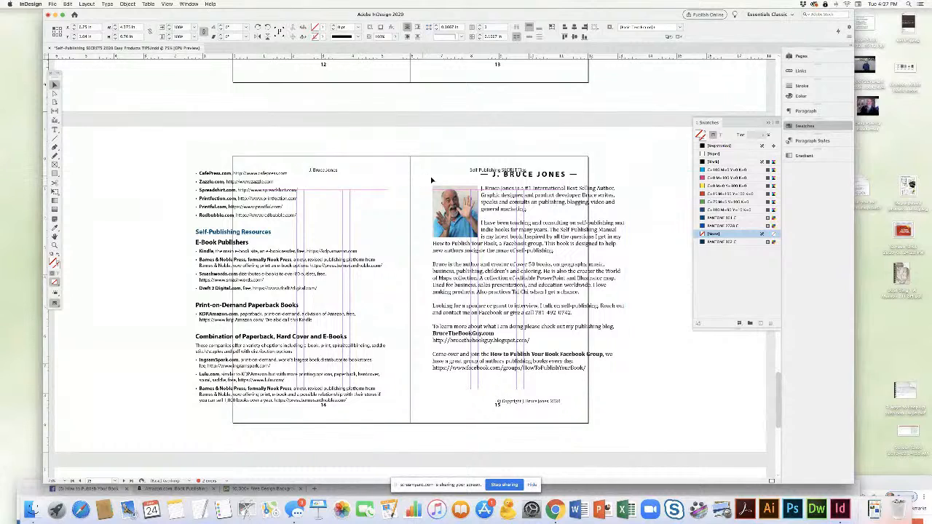
left_click(545, 289)
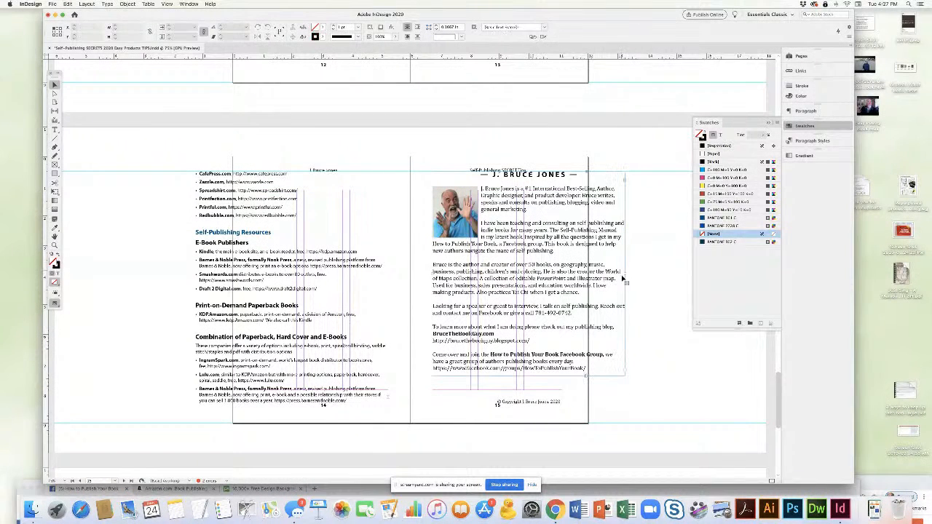
left_click_drag(625, 277, 562, 287)
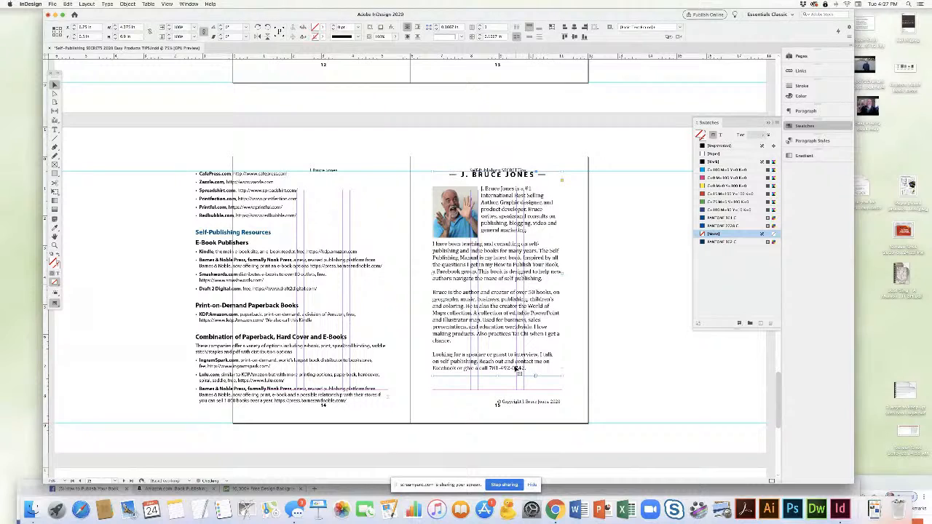
left_click_drag(497, 377, 516, 421)
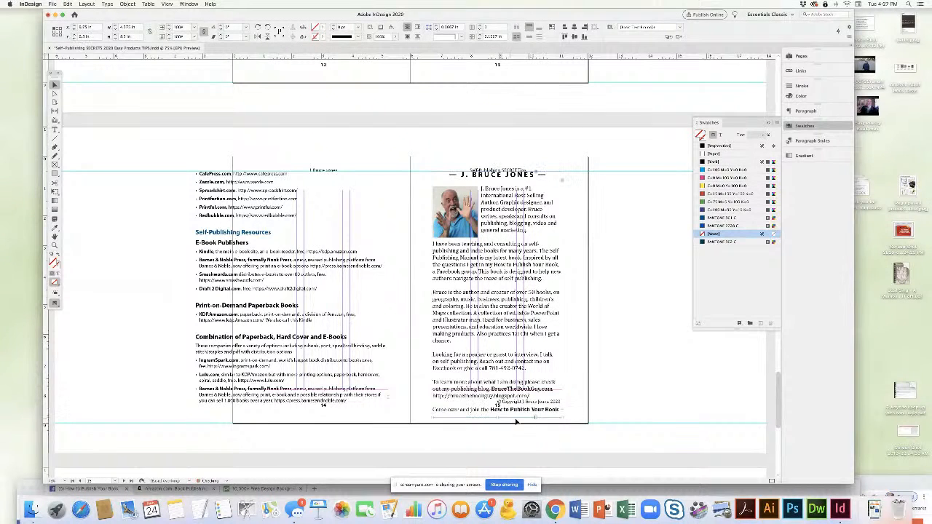
left_click_drag(480, 240, 662, 242)
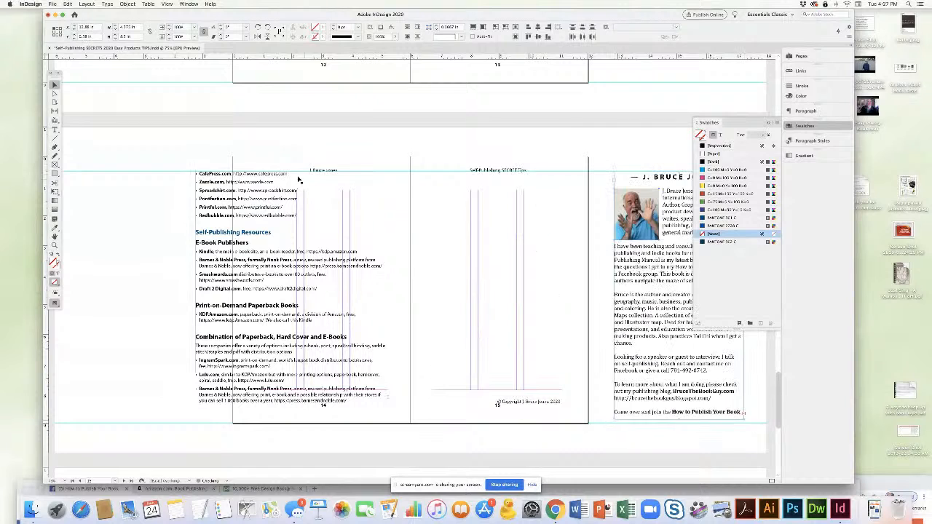
Fit page 14's text frame inside the margins and move page 15's copyright line onto the pasteboard beneath the author biography
left_click_drag(265, 183, 389, 214)
left_click_drag(452, 422, 390, 392)
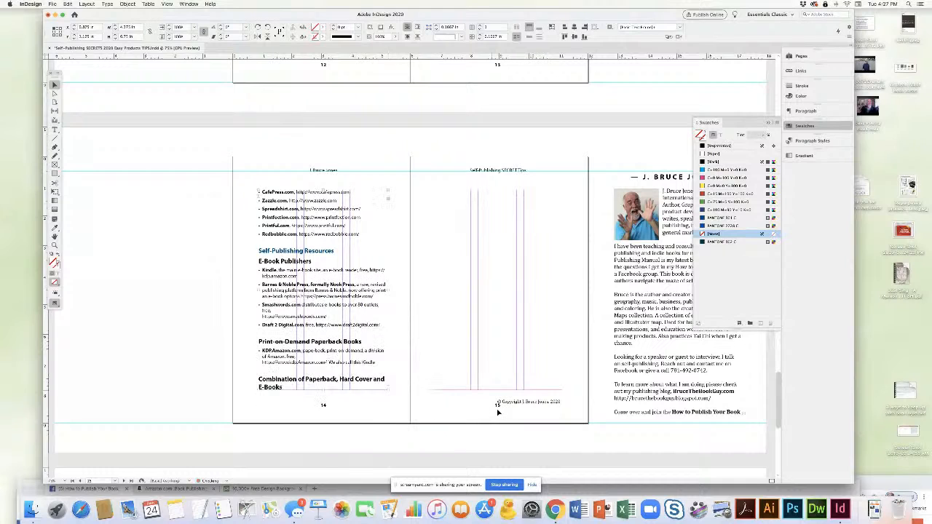
left_click_drag(515, 405, 685, 422)
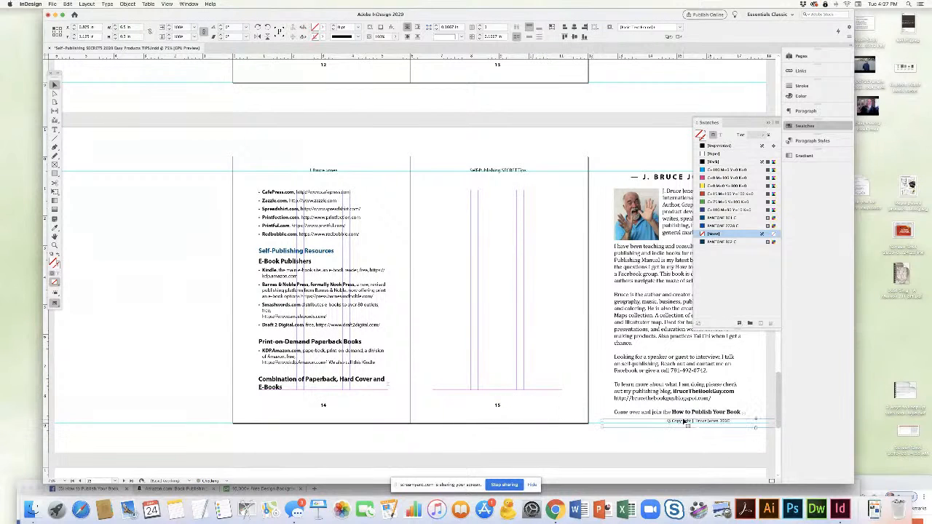
Flow page 14's overflow text into a new threaded frame filling the margins of page 15
left_click(378, 393)
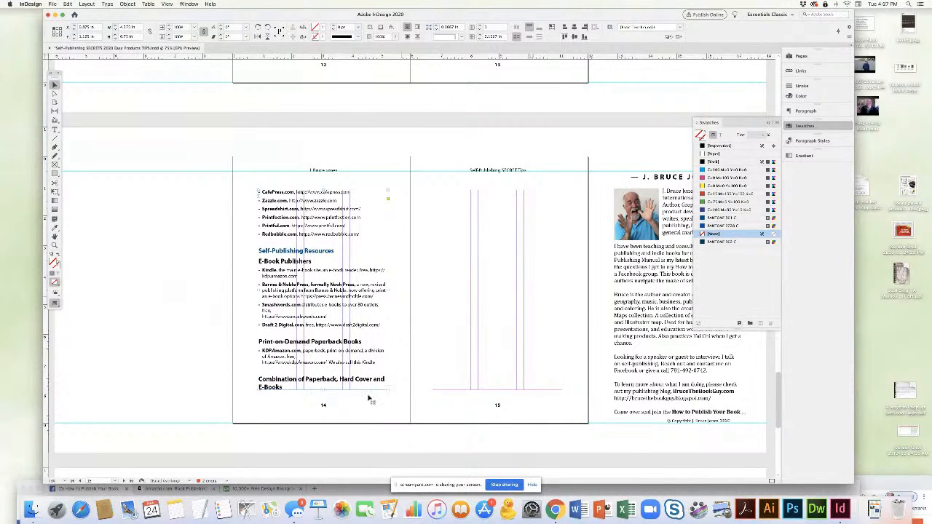
left_click(388, 386)
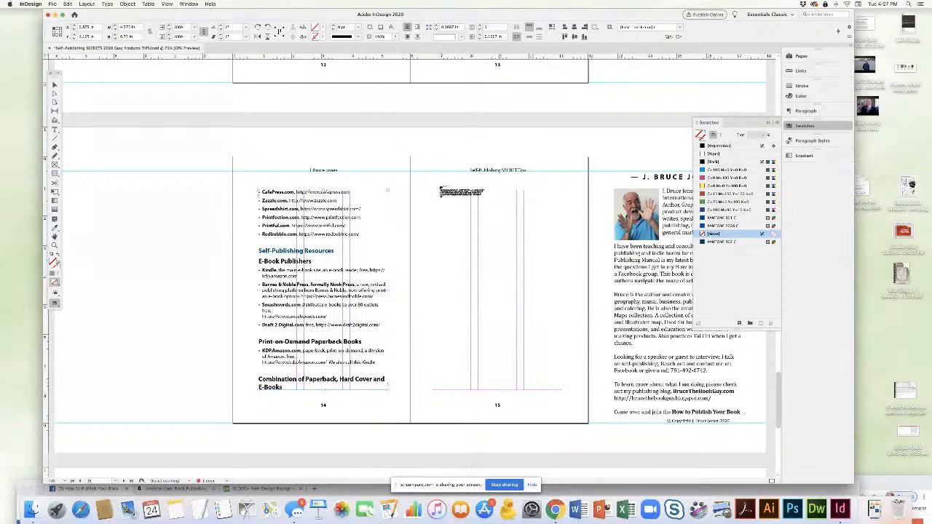
left_click_drag(434, 192, 563, 390)
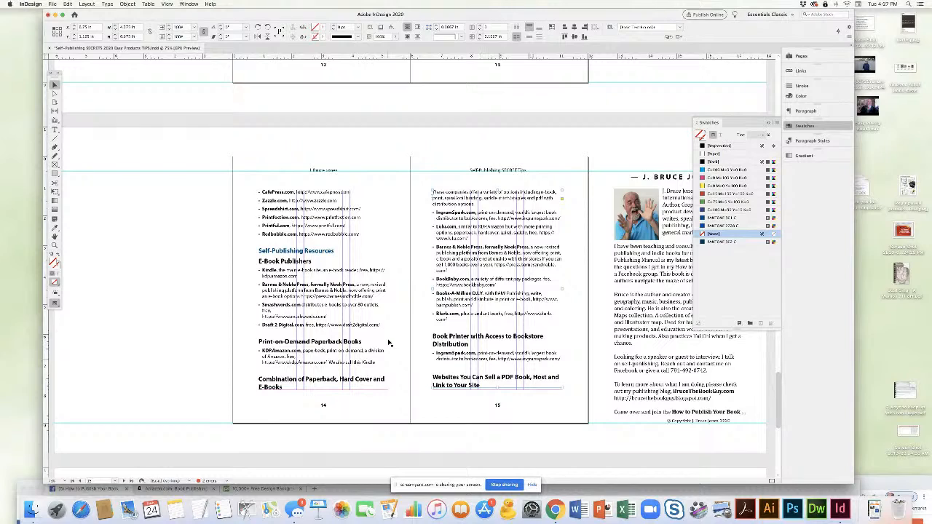
left_click(410, 362)
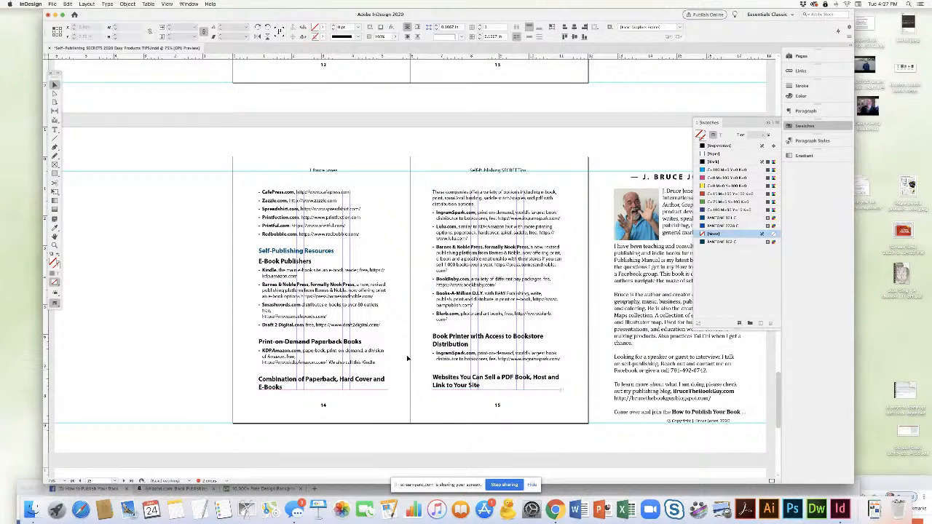
Extend the cover's blue box slightly upward over the lower edge of the book photo
scroll(408, 358, "up", 20)
scroll(408, 358, "up", 10)
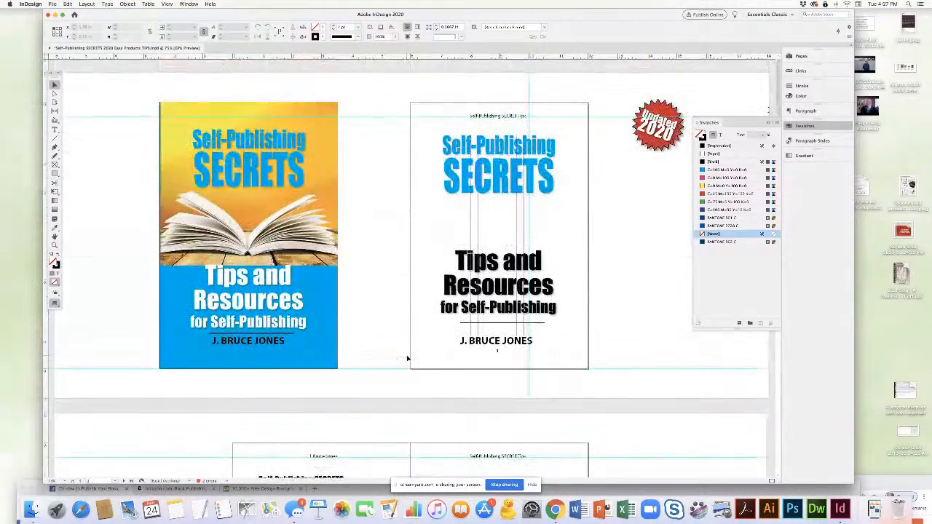
scroll(408, 359, "down", 1)
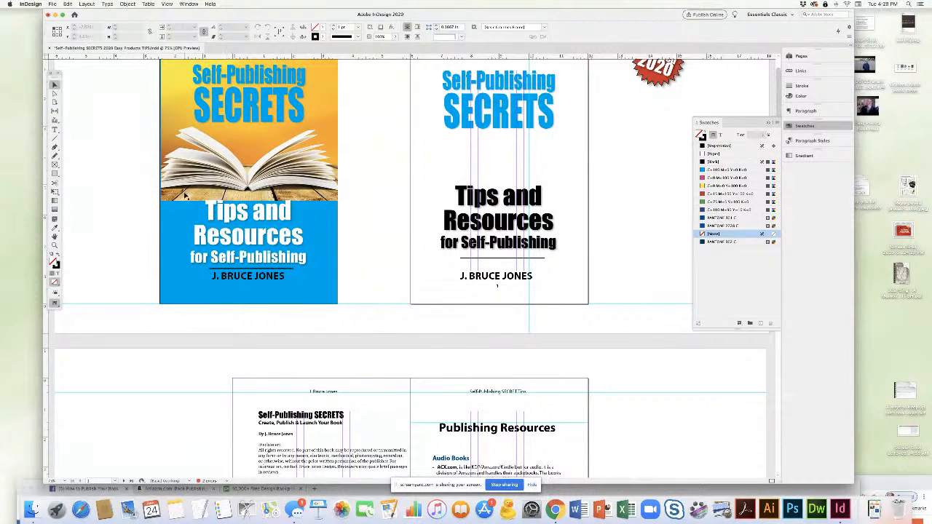
left_click(249, 130)
left_click_drag(248, 196, 248, 191)
Move the cover's author name, the line above it and the "Tips and Resources for Self-Publishing" subtitle slightly lower in the blue box
left_click(260, 268)
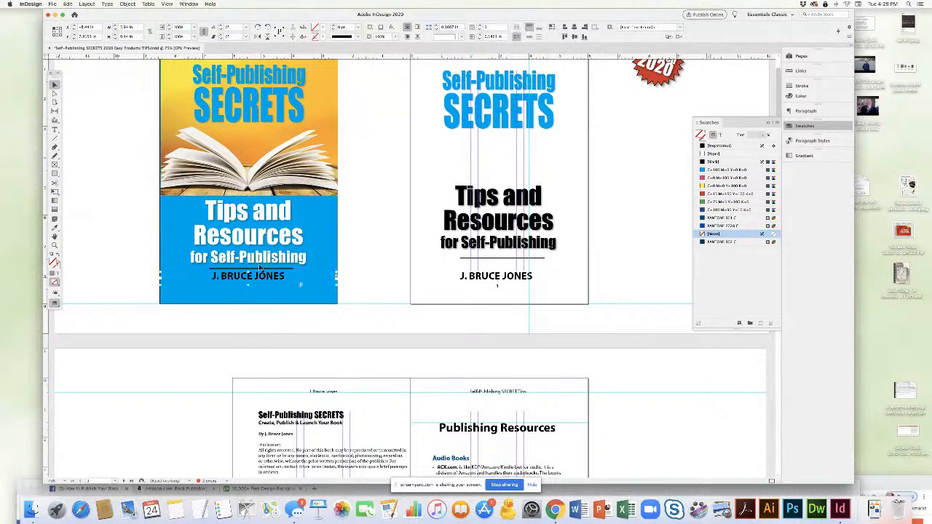
mouse_move(260, 279)
left_mouse_down()
mouse_move(262, 291)
mouse_move(263, 273)
left_mouse_up()
left_click(262, 273)
left_click(262, 270)
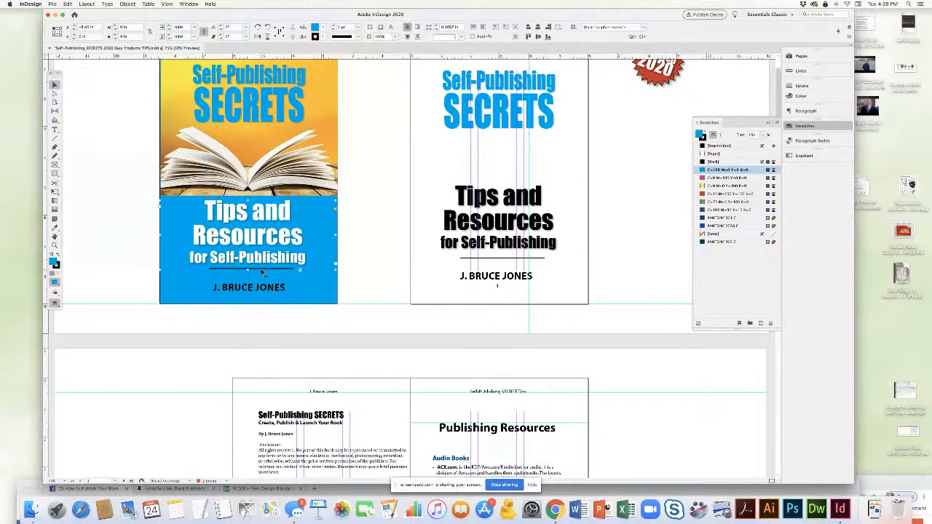
left_click(263, 270)
left_click_drag(262, 270, 260, 278)
left_click_drag(263, 246, 266, 246)
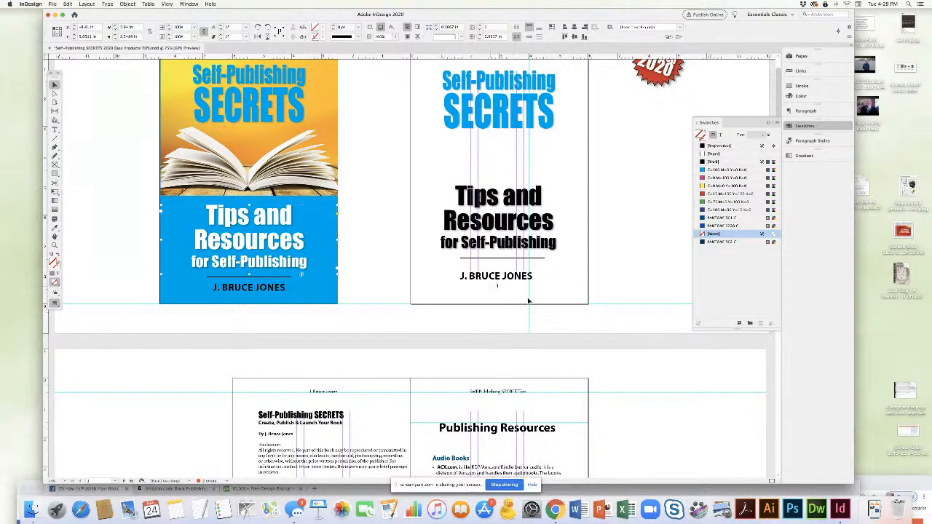
scroll(361, 217, "up", 3)
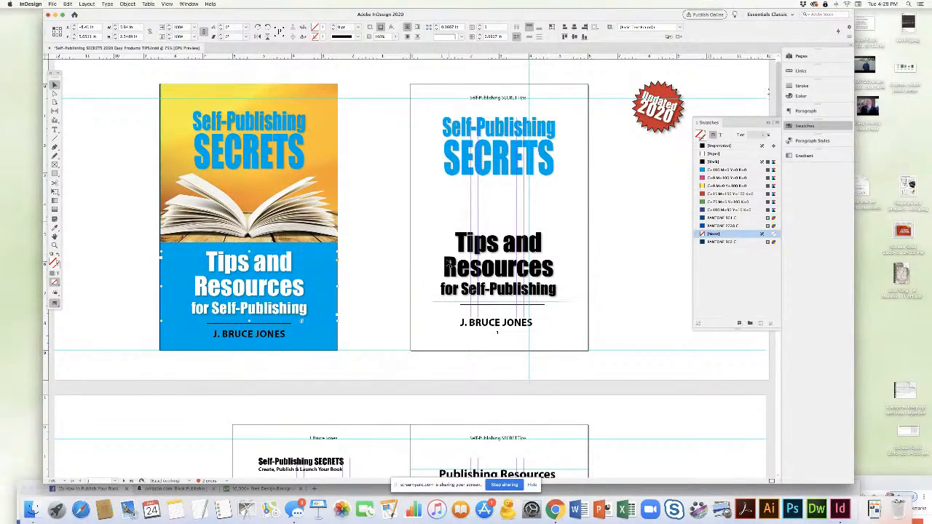
Try to clear page 17 by deleting the orange "Transform Your Dreams Through Publishing" artwork
scroll(439, 255, "down", 20)
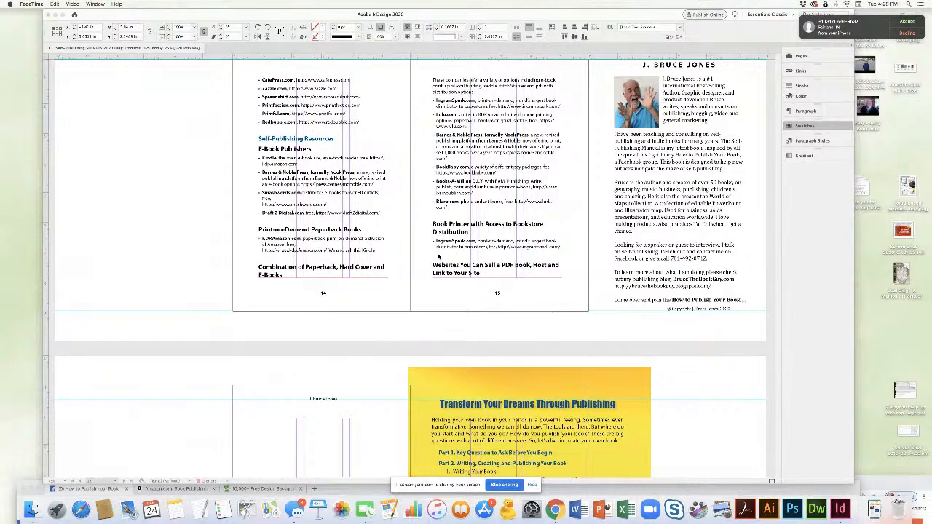
left_click(495, 331)
scroll(562, 263, "down", 5)
scroll(650, 450, "up", 2)
scroll(652, 452, "up", 6)
scroll(641, 445, "down", 6)
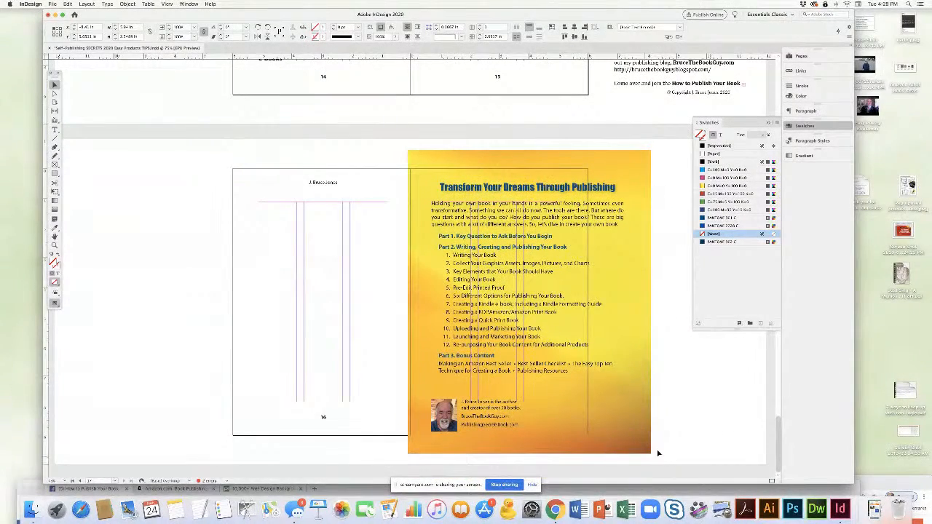
left_click(446, 150)
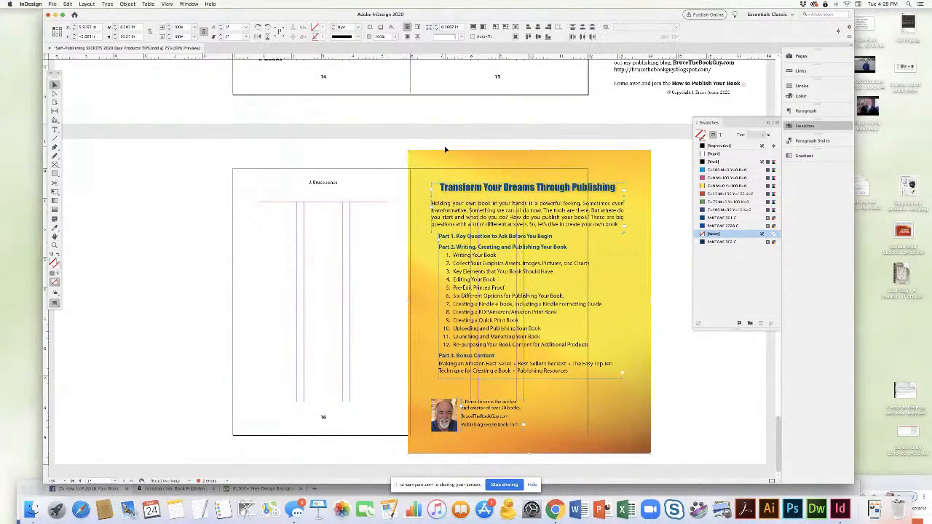
key("Delete")
scroll(463, 230, "up", 5)
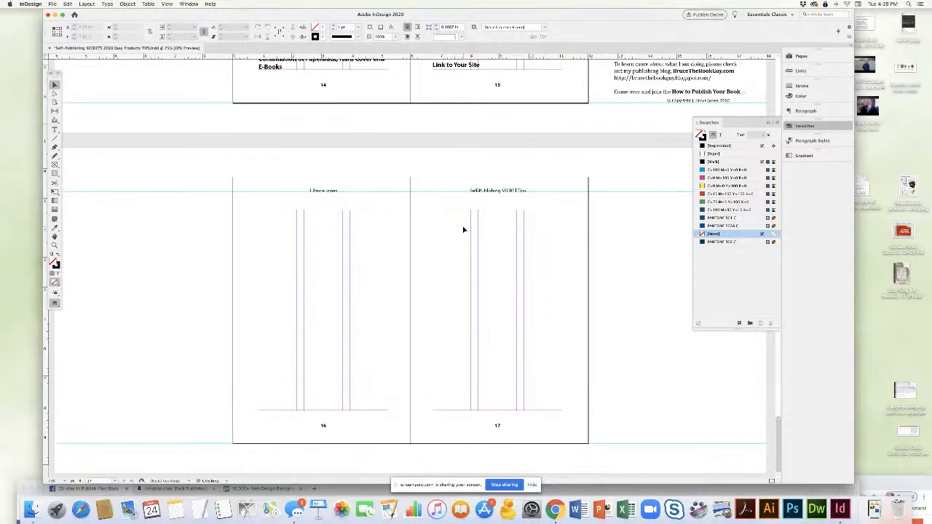
left_click(563, 283)
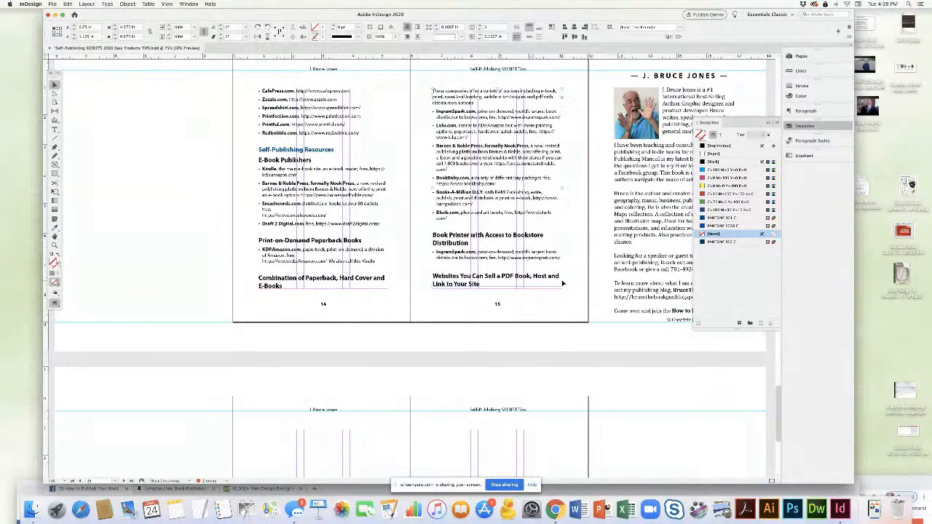
scroll(552, 387, "down", 5)
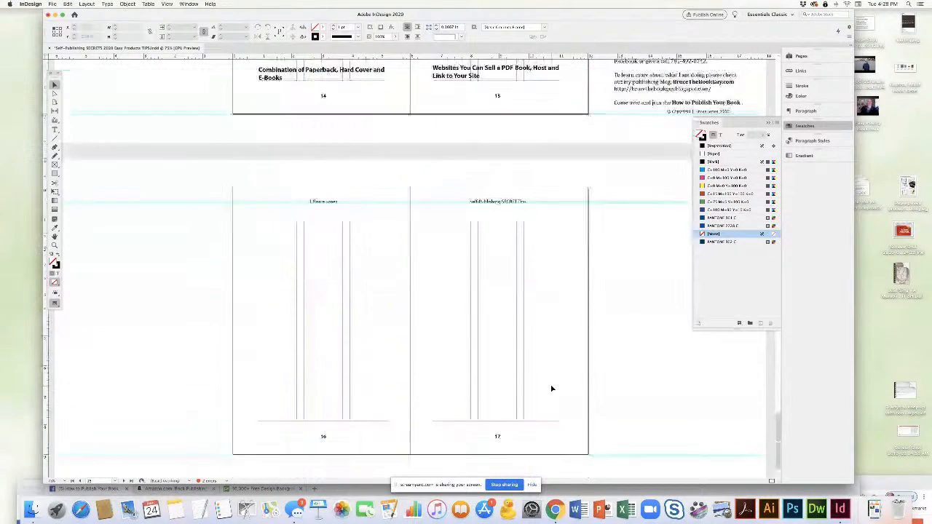
key("ctrl+z")
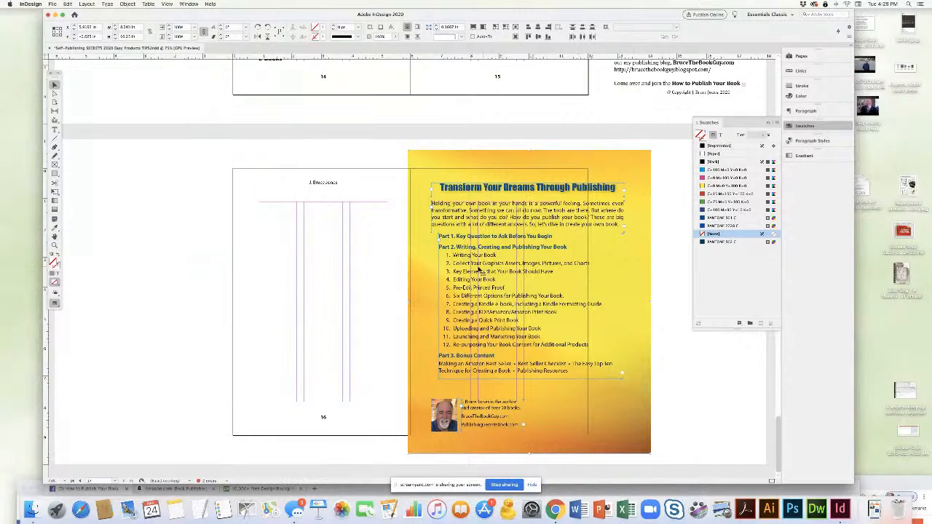
Move the orange artwork off page 17 onto the pasteboard and flow page 15's overflow text through threaded frames on pages 16 and 17
left_click_drag(474, 267, 644, 254)
scroll(550, 218, "up", 5)
left_click(560, 218)
left_click(562, 220)
scroll(351, 365, "down", 2)
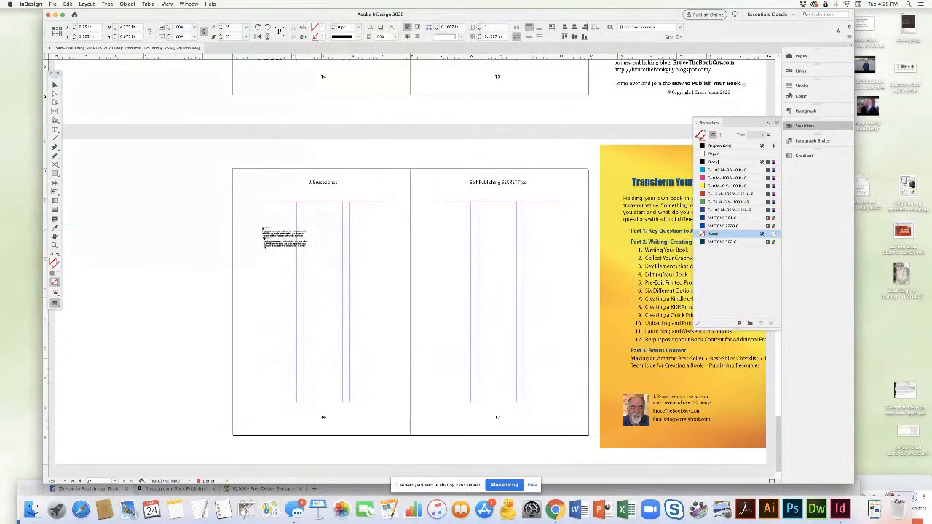
left_click_drag(258, 203, 389, 397)
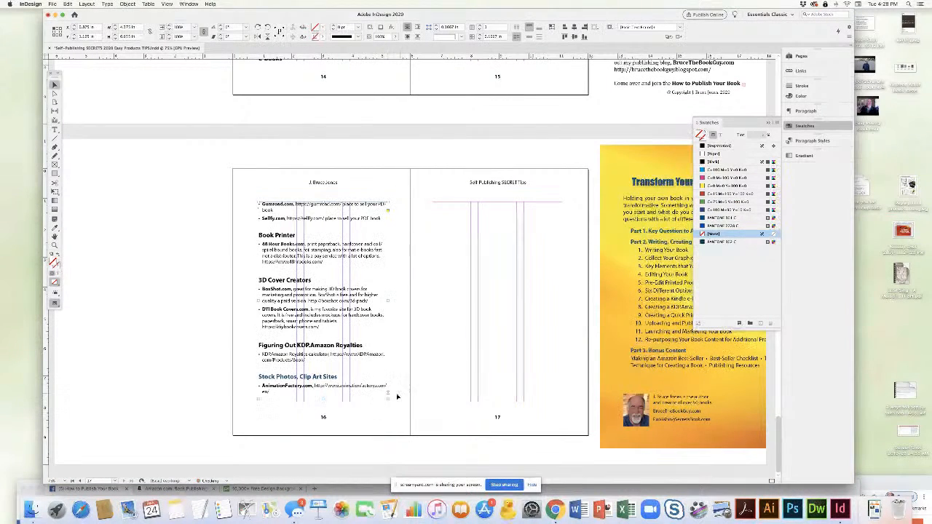
left_click(388, 394)
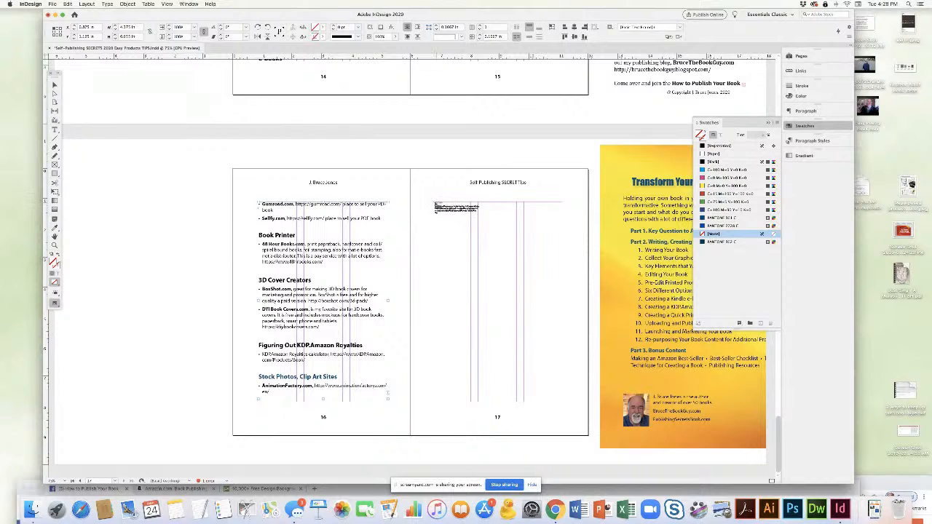
left_click(560, 399)
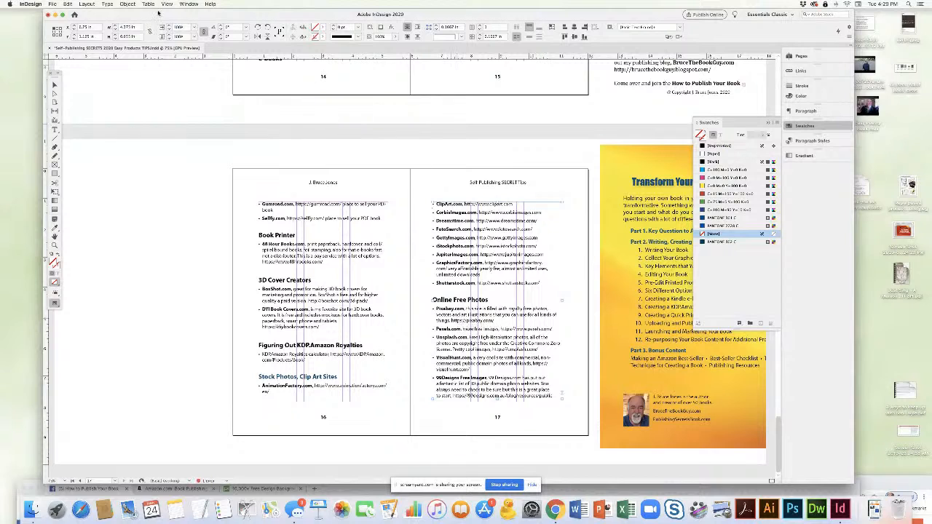
Add two new pages, 18 and 19, at the end of the document
left_click(802, 56)
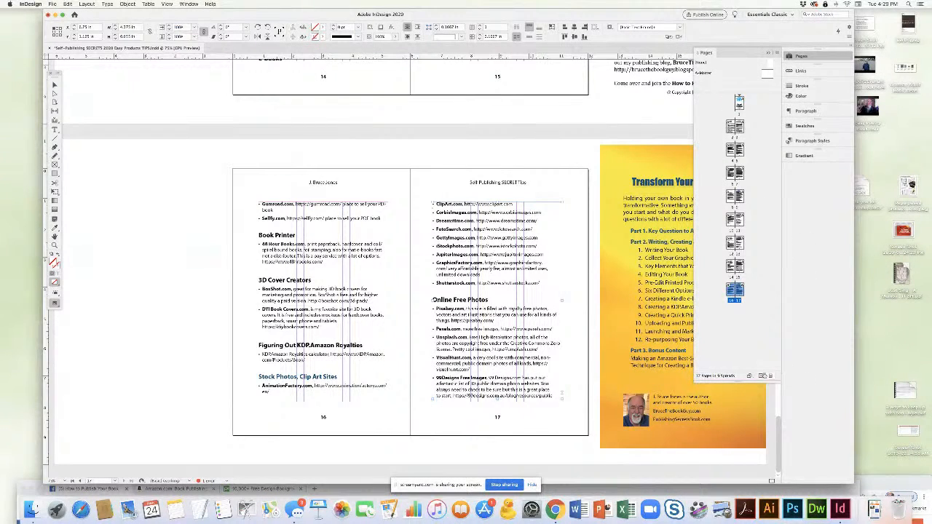
left_click(761, 377)
left_click(761, 376)
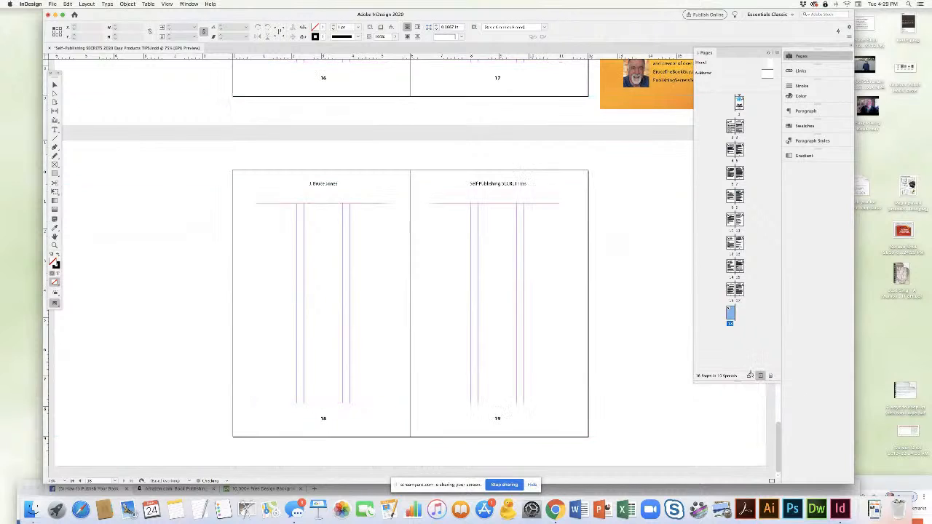
Flow page 17's overflow text through threaded frames on pages 18 and 19, fitting both frames to the margins
left_click(259, 206)
left_click_drag(259, 204, 406, 383)
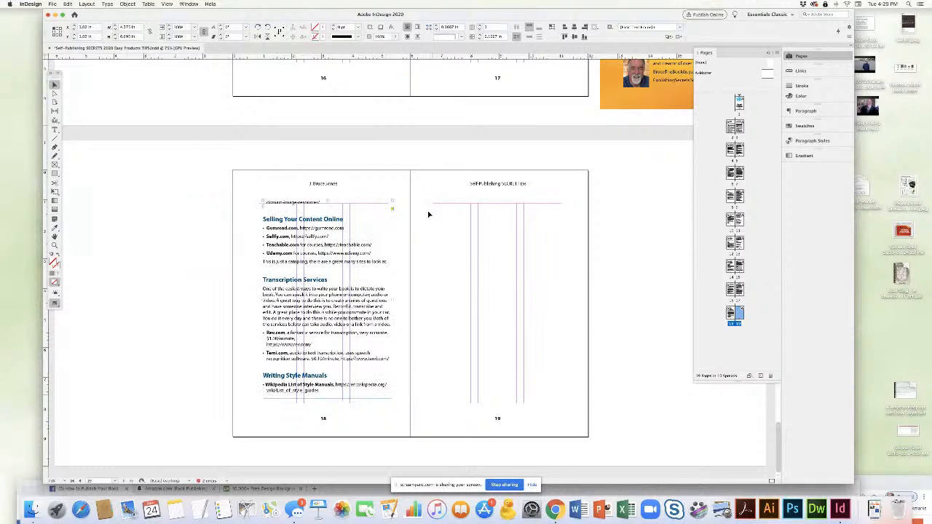
left_click_drag(340, 281, 336, 284)
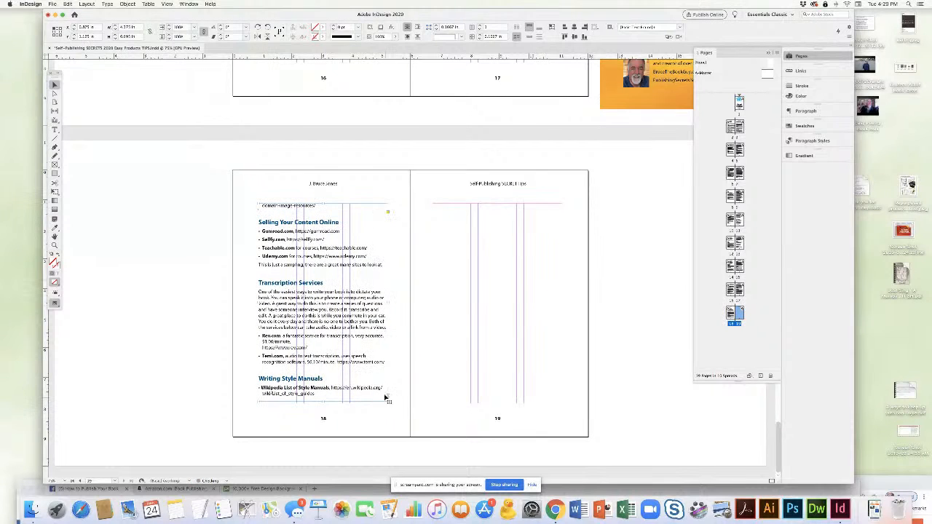
left_click(387, 397)
left_click(433, 206)
left_click_drag(432, 204, 563, 401)
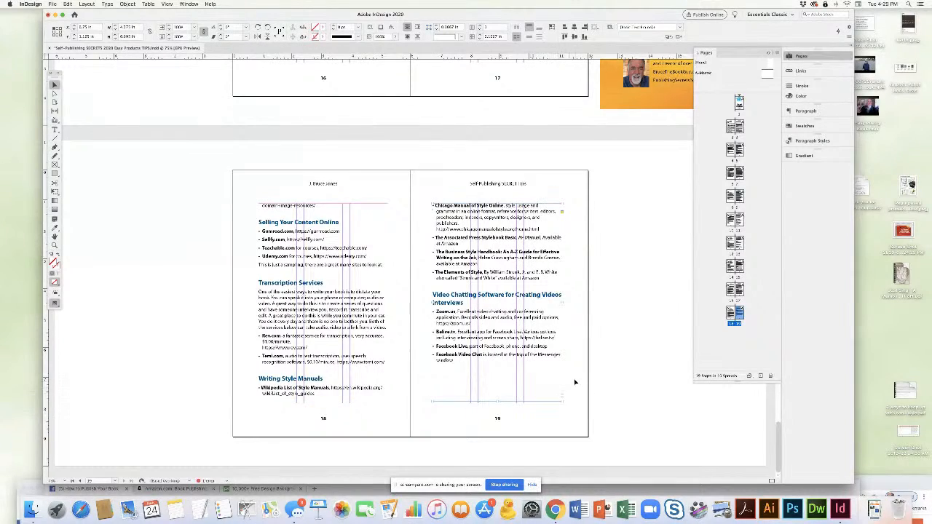
Shrink page 3's text frame down to the bottom margin so the "Publishing Resources" text starts on page 4
scroll(467, 362, "up", 20)
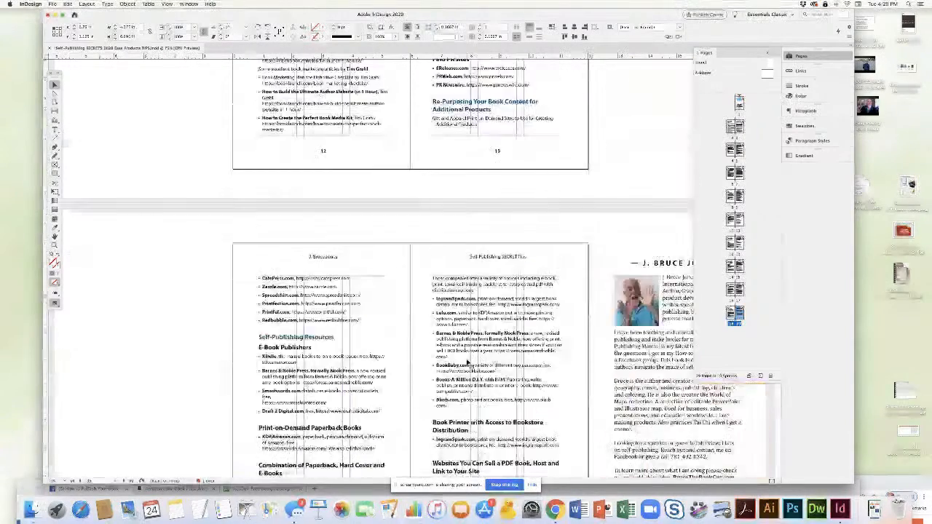
scroll(468, 362, "up", 15)
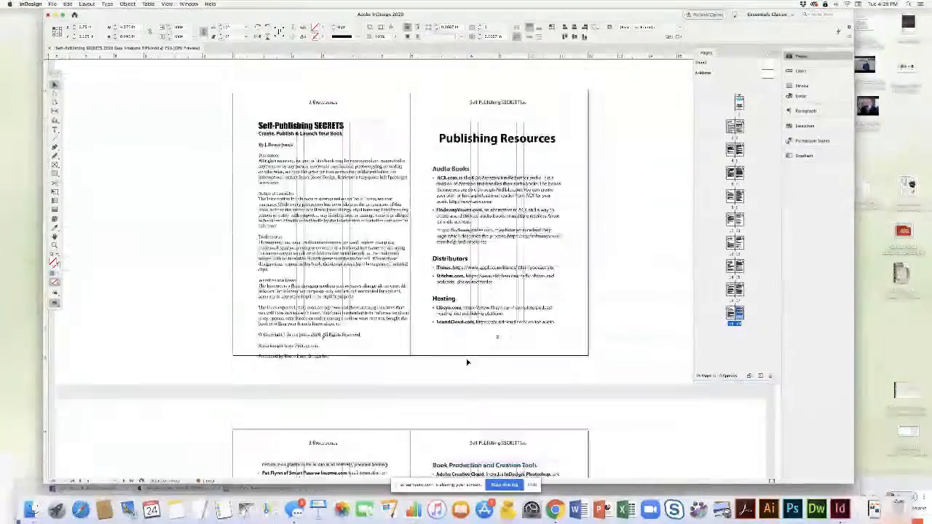
scroll(468, 362, "down", 5)
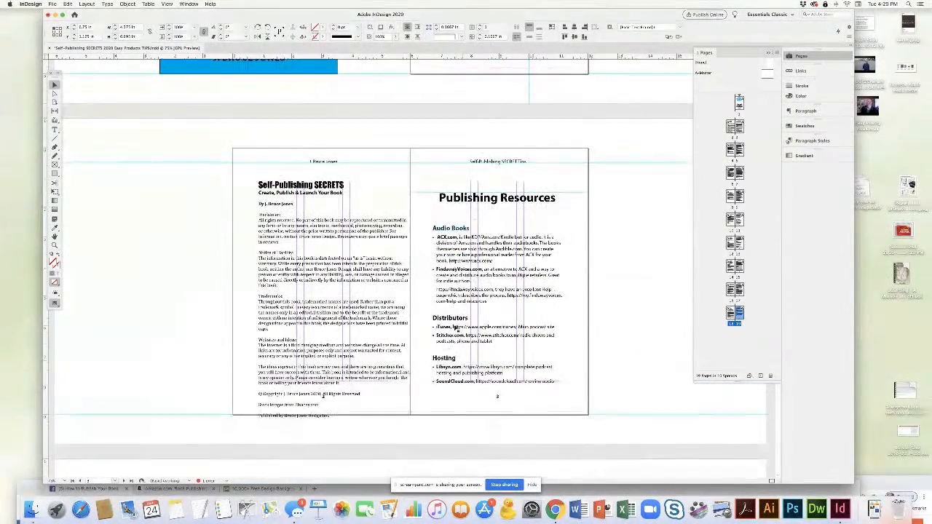
scroll(460, 289, "down", 1)
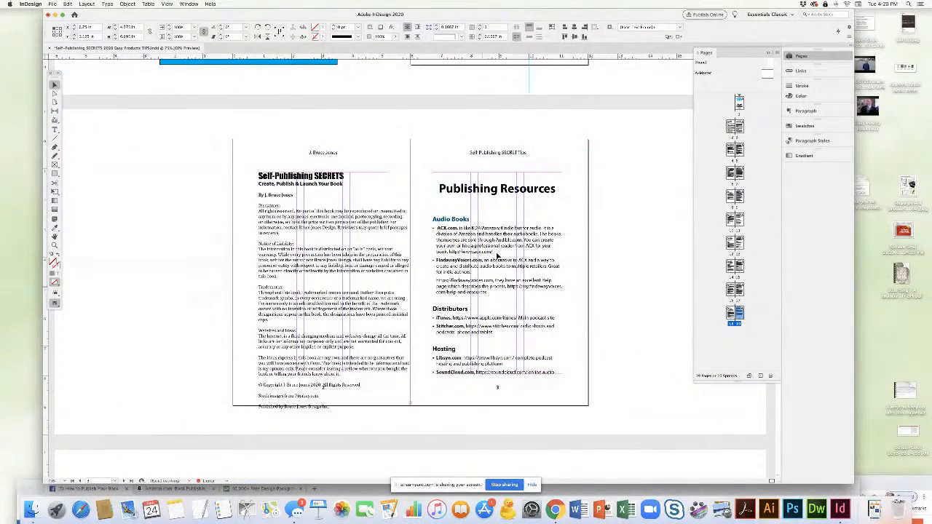
scroll(488, 255, "down", 2)
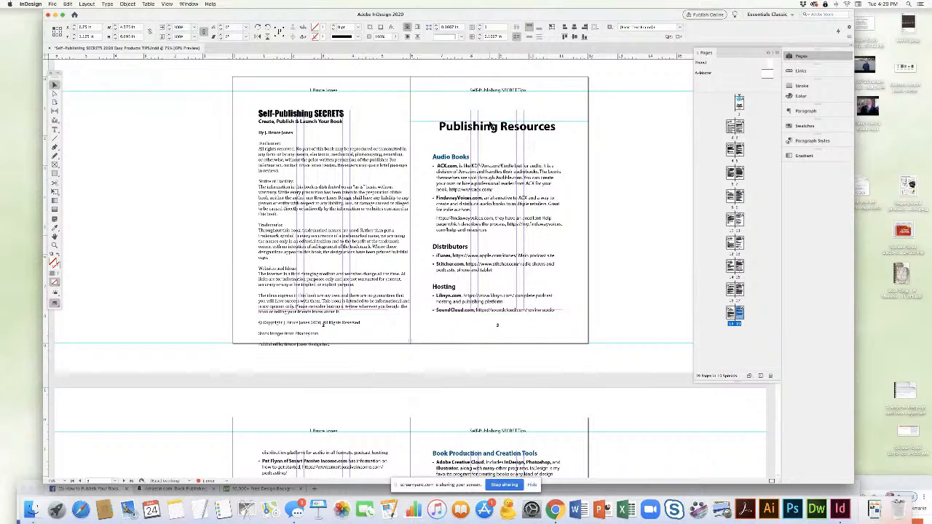
left_click_drag(497, 130, 501, 313)
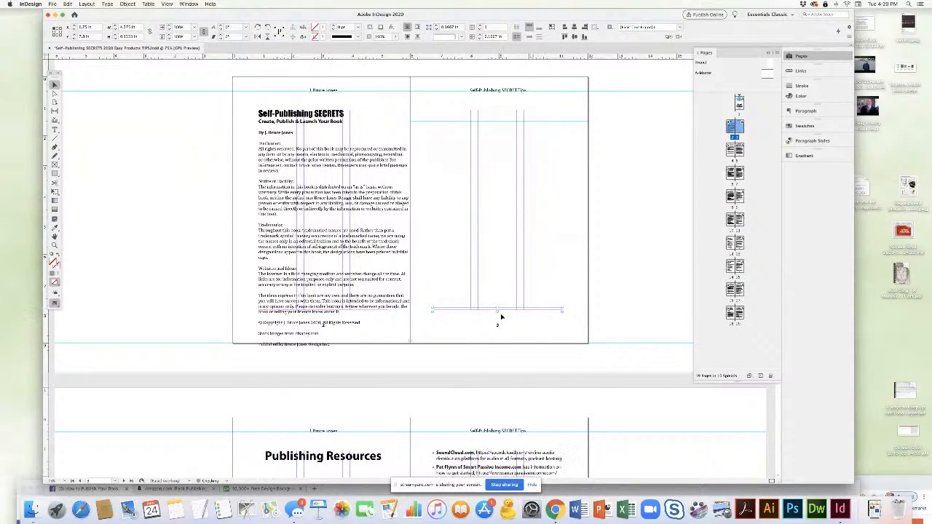
left_click(502, 317)
Extend page 4's "Publishing Resources" text frame down to the bottom margin
scroll(418, 285, "down", 8)
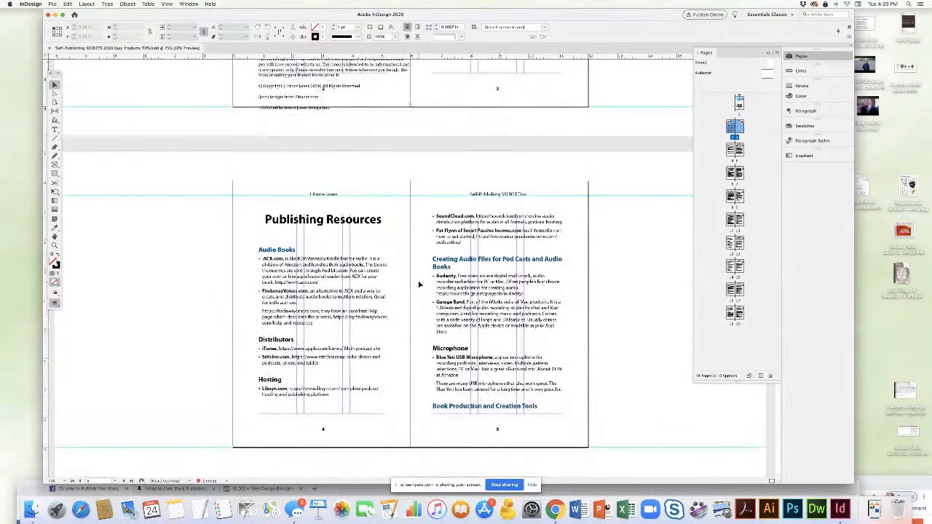
left_click(338, 313)
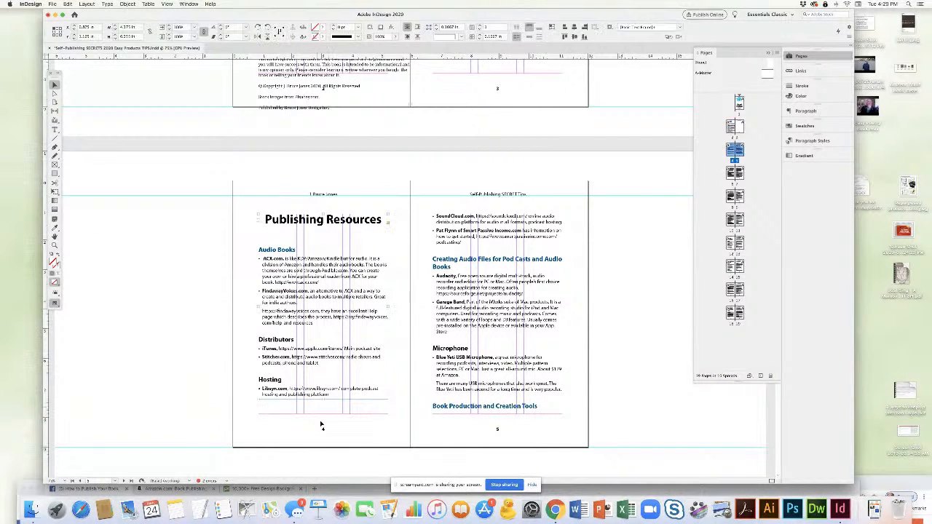
left_click_drag(323, 399, 323, 414)
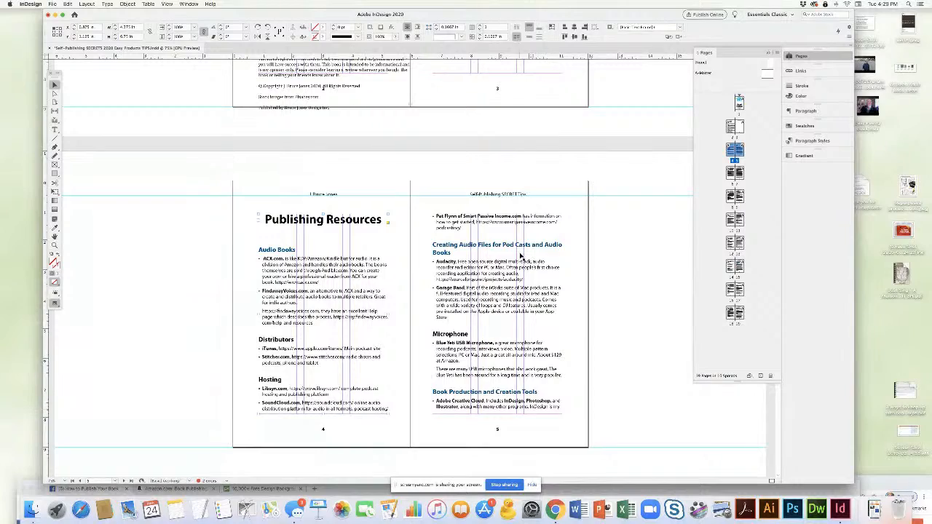
scroll(484, 321, "up", 5)
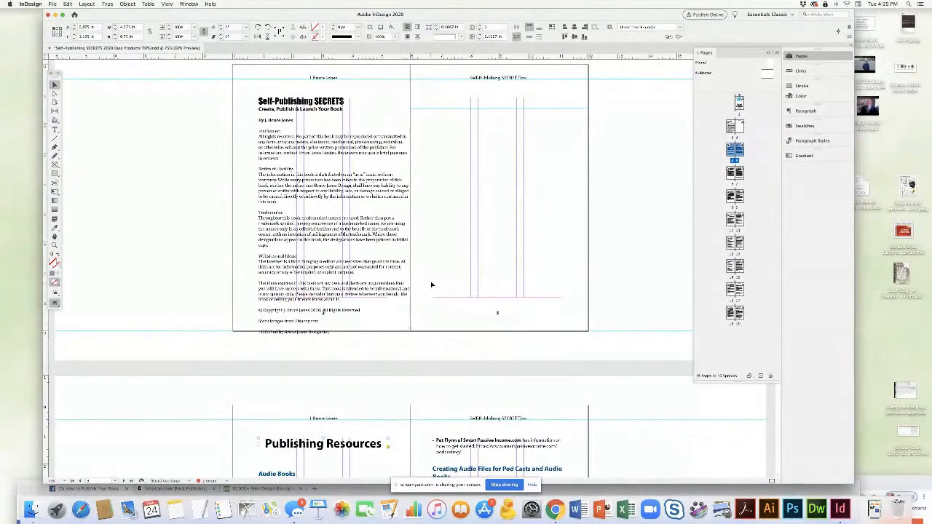
Shorten page 5's text frame from below so the "Book Production and Creation Tools" section starts on page 6
scroll(444, 282, "down", 5)
scroll(498, 255, "down", 5)
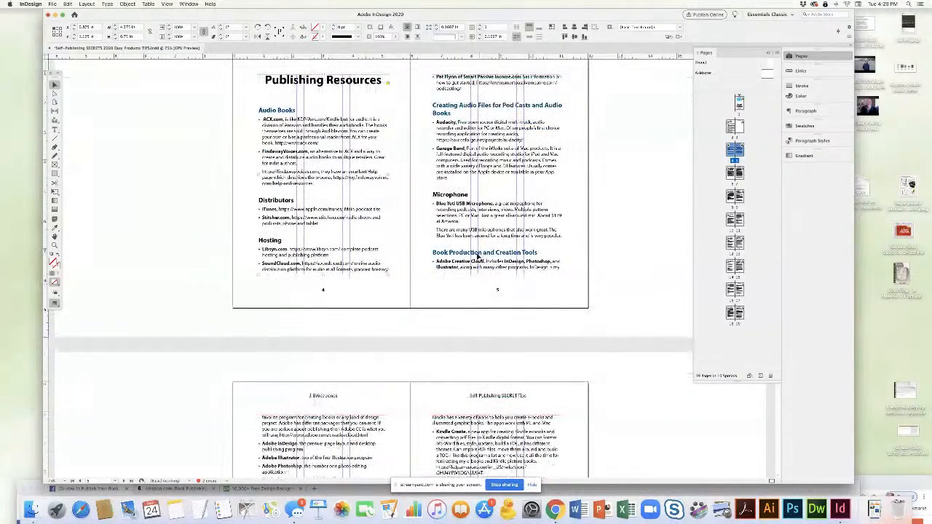
left_click(495, 267)
left_click_drag(497, 274, 497, 249)
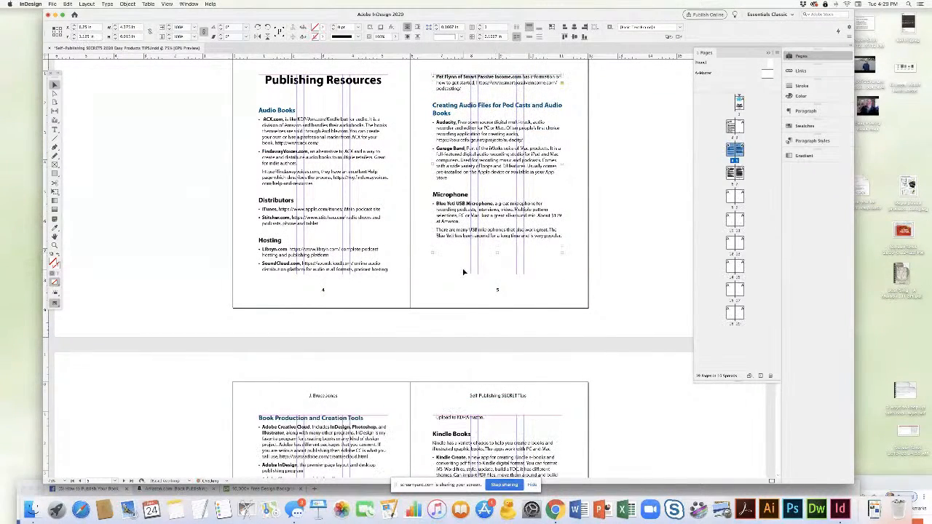
Extend page 6's text frame to the bottom margin and shorten page 7's frame to push "Formatting a Kindle Book" onto page 8
scroll(349, 333, "down", 9)
left_click(350, 333)
left_click_drag(323, 412, 323, 424)
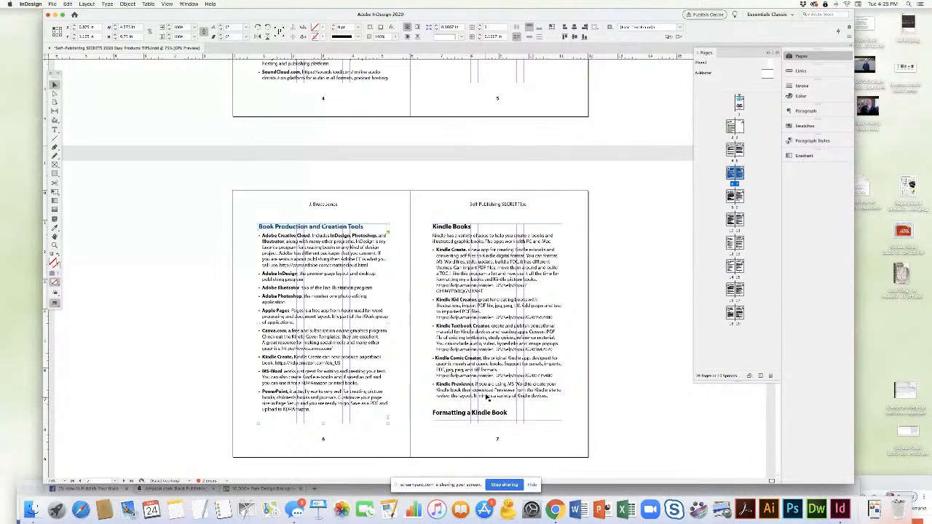
left_click_drag(497, 419, 471, 389)
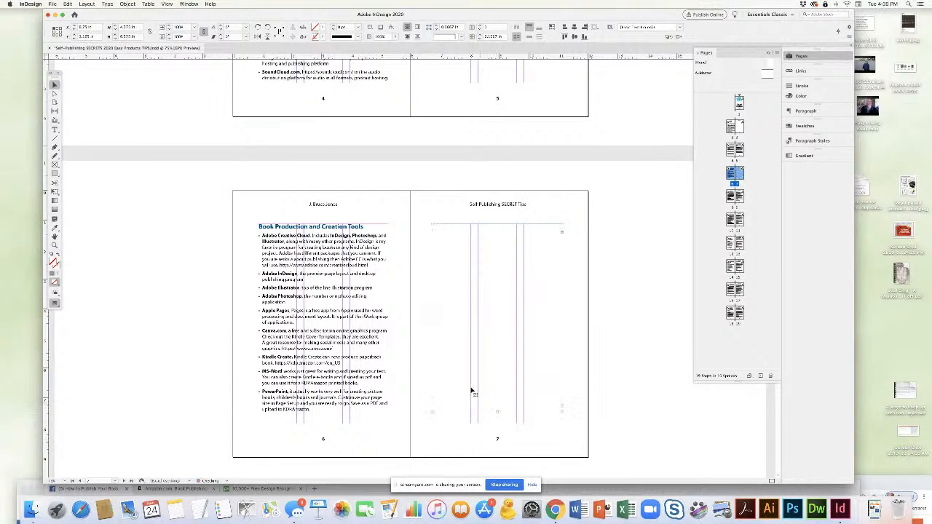
Extend page 8's text frame below the margin to hold the booklets link, and shorten page 9's frame to push "Book Writing Resources" onto page 10
scroll(425, 338, "down", 10)
scroll(425, 337, "down", 8)
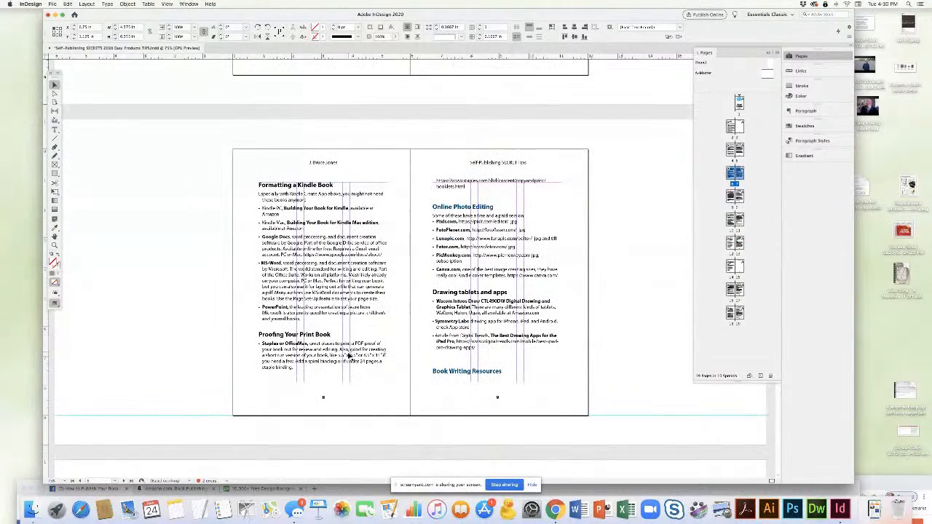
left_click(311, 334)
left_click_drag(323, 369, 324, 399)
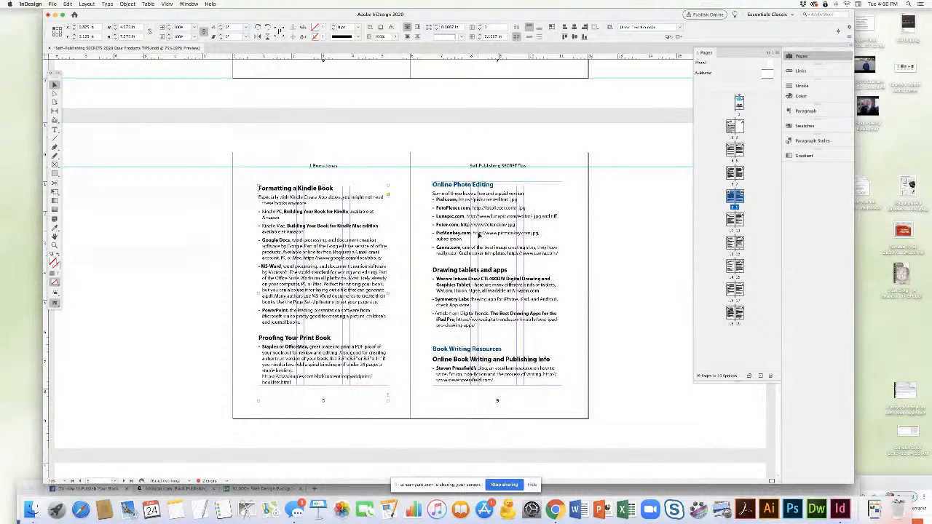
left_click(508, 370)
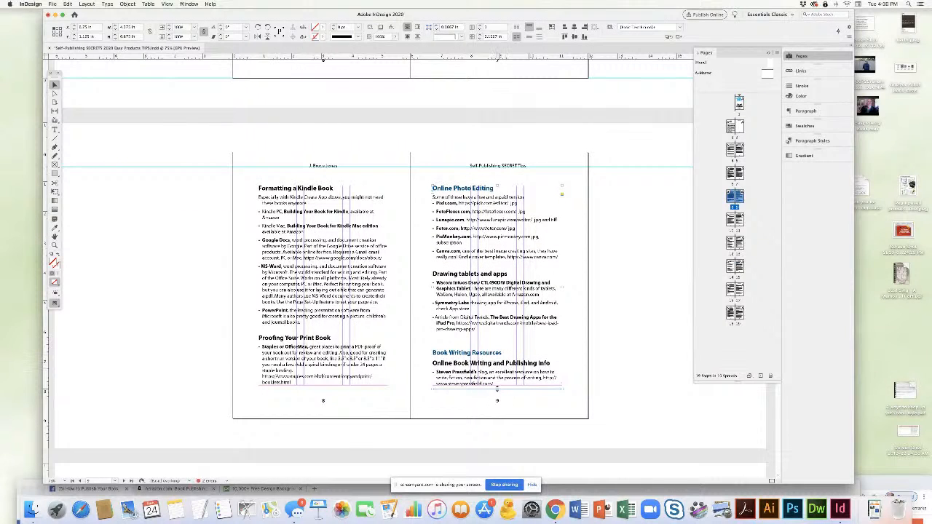
left_click_drag(497, 389, 500, 353)
Shorten page 10's text frame so the "Write, Publish, Repeat" bullet moves to page 11, and extend page 11's frame slightly below the margin
scroll(317, 250, "down", 5)
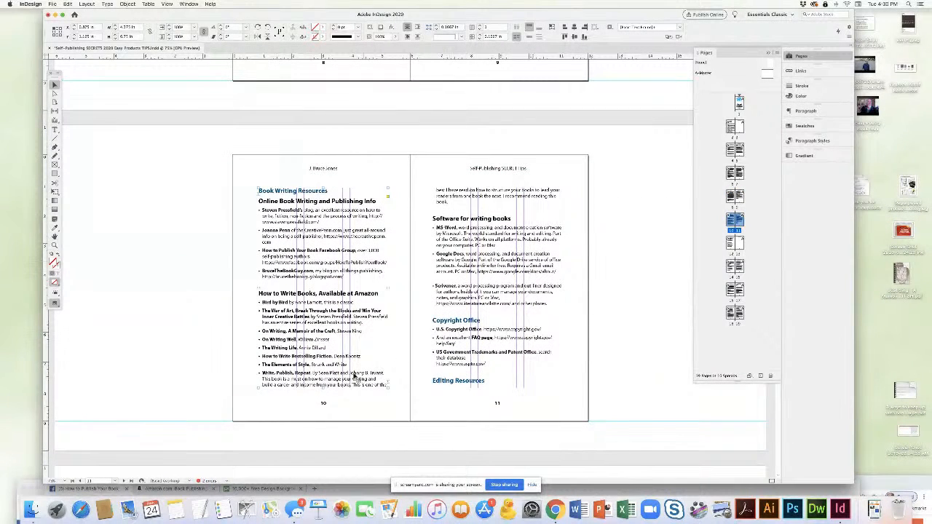
left_click_drag(323, 386, 325, 373)
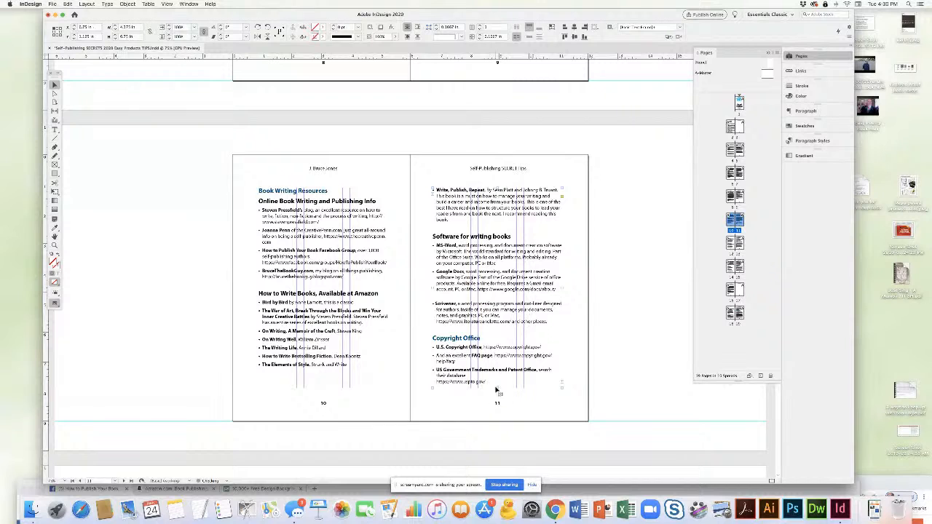
left_click_drag(497, 388, 499, 407)
Raise page 13's text frame to the top margin and extend it downward to hold the whole "Perfect Book Media Kit" link
scroll(466, 332, "down", 5)
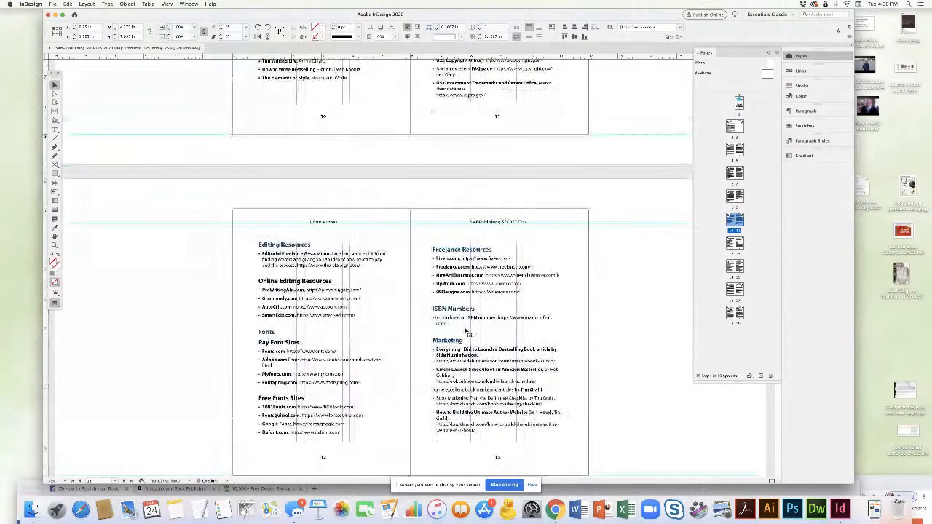
scroll(464, 330, "down", 1)
left_click(329, 248)
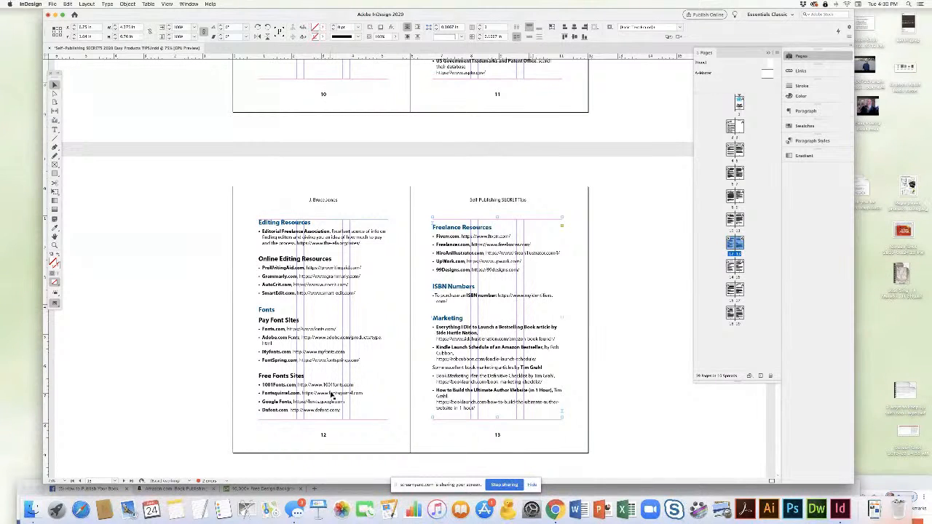
left_click_drag(323, 417, 323, 425)
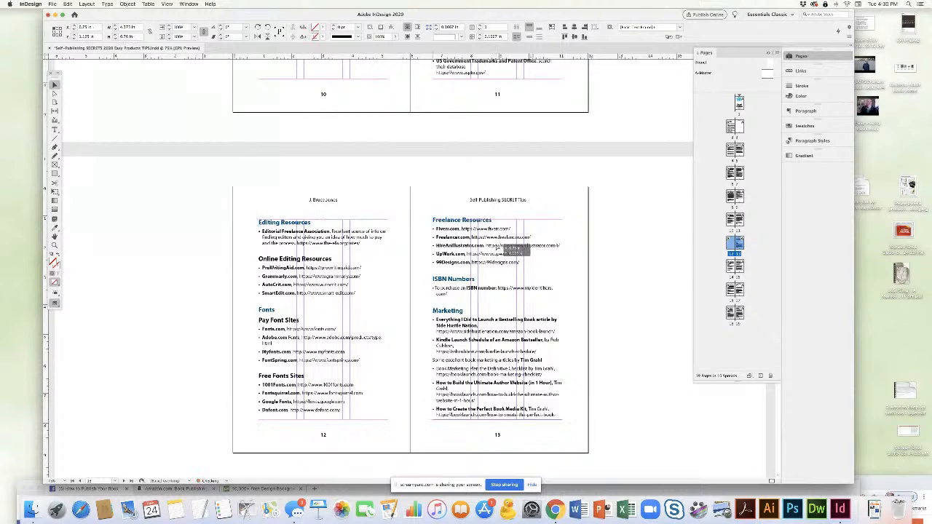
scroll(509, 310, "down", 10)
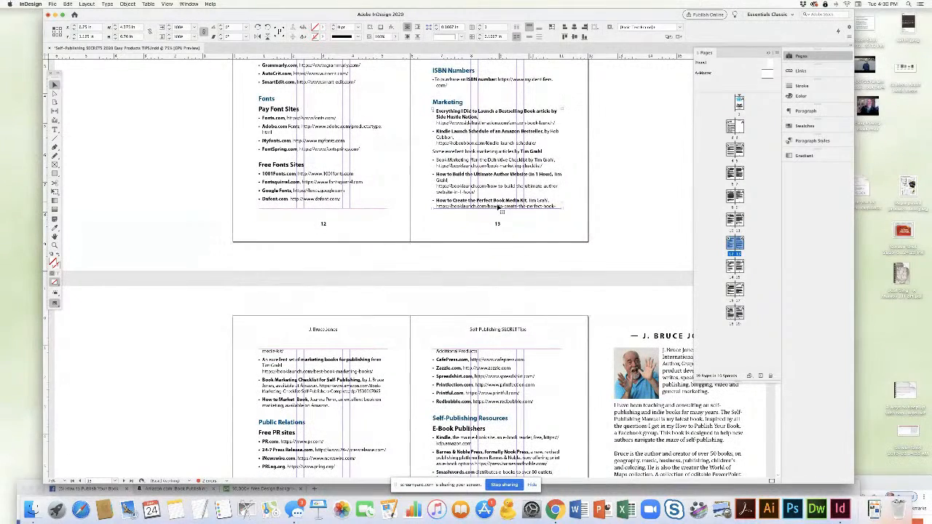
left_click_drag(497, 209, 498, 223)
scroll(394, 309, "down", 7)
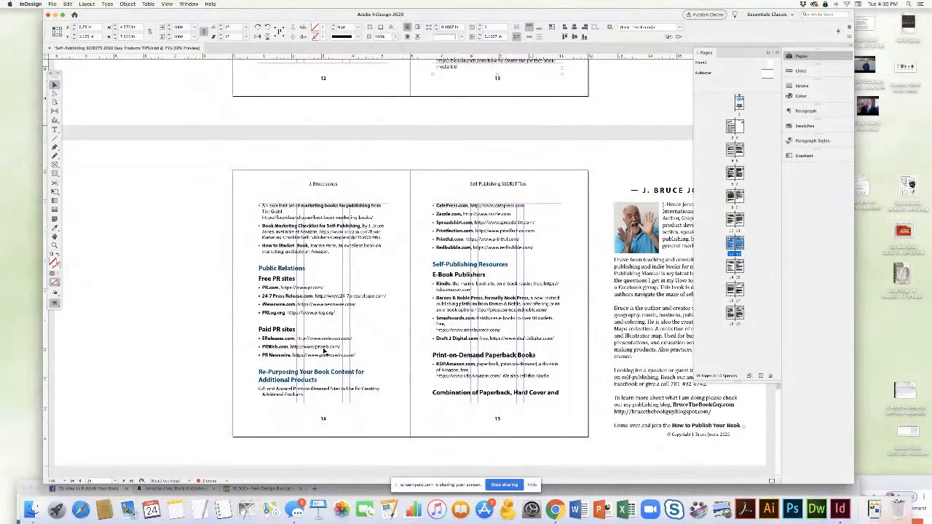
Shorten page 15's text frame so the "Combination of Paperback, Hard Cover and E-Books" heading moves to page 16
left_click_drag(497, 401, 497, 394)
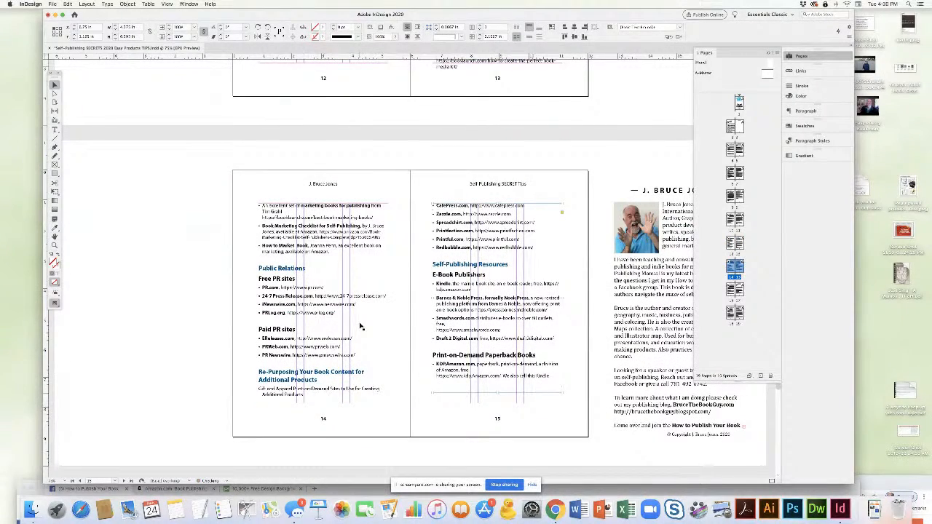
scroll(360, 327, "down", 15)
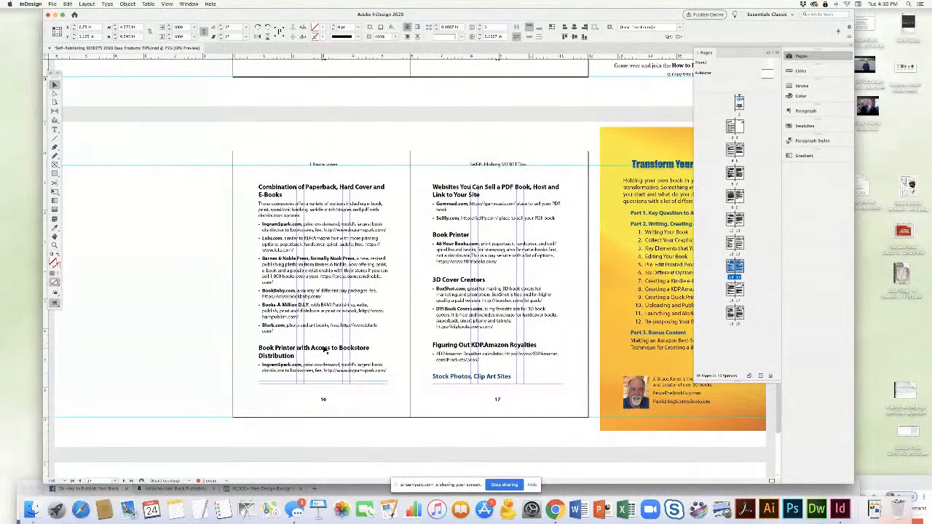
Shorten page 16's text frame so the "Book Printer with Access to Bookstore Distribution" heading moves to page 17
left_click(324, 365)
left_click_drag(323, 381, 330, 347)
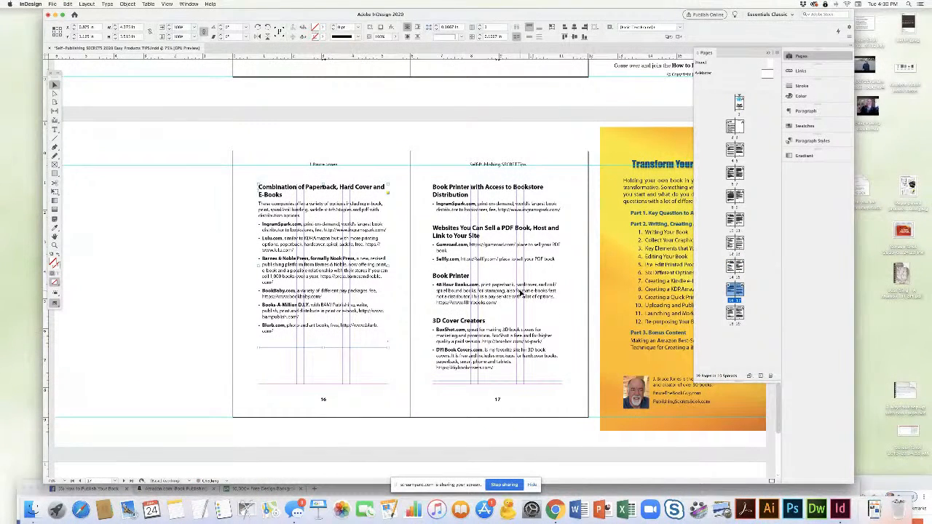
scroll(518, 372, "down", 3)
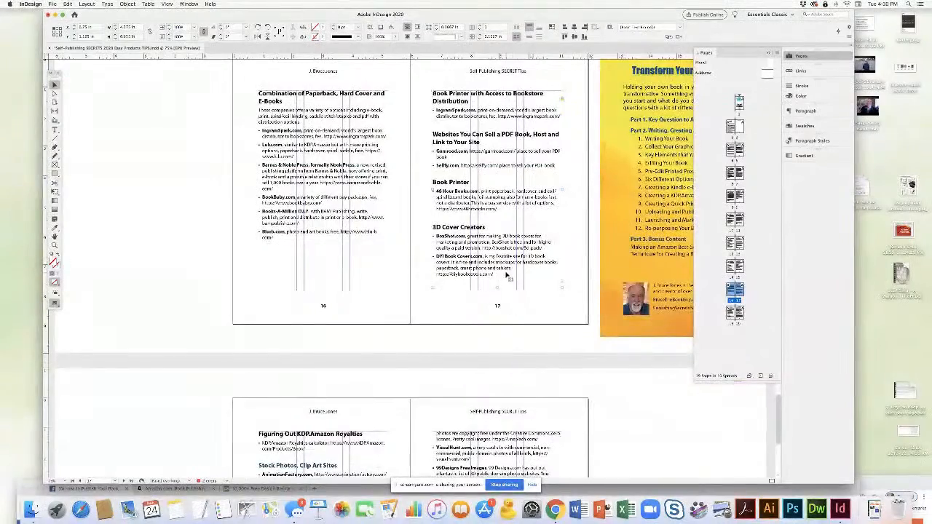
scroll(467, 351, "down", 7)
scroll(387, 256, "up", 2)
scroll(387, 258, "down", 2)
Add page 20, flow page 19's overset text onto it, and widen the new frame to the full margin width
left_click(478, 328)
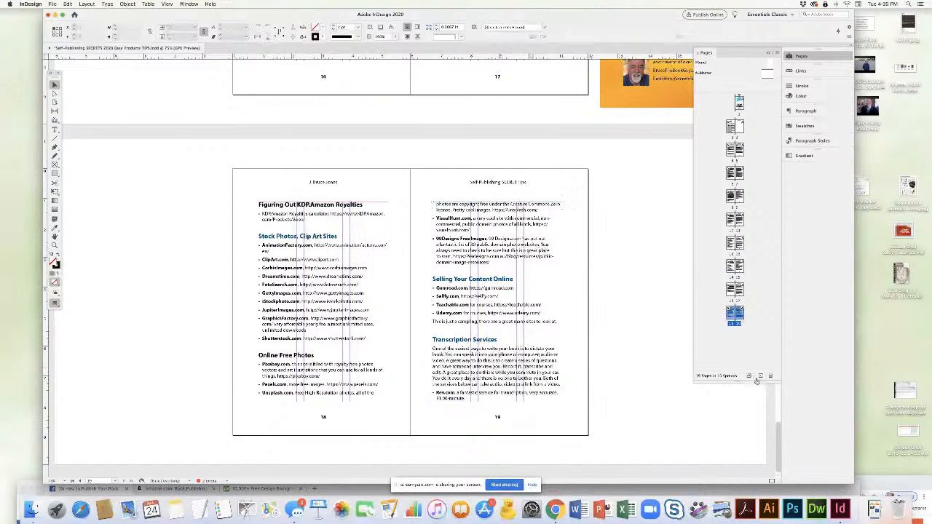
left_click(760, 376)
scroll(537, 125, "up", 5)
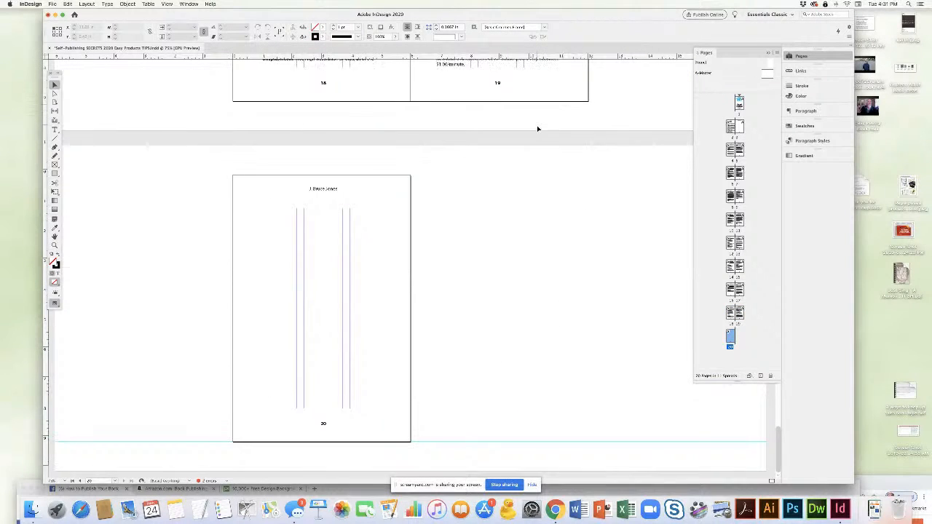
left_click(562, 213)
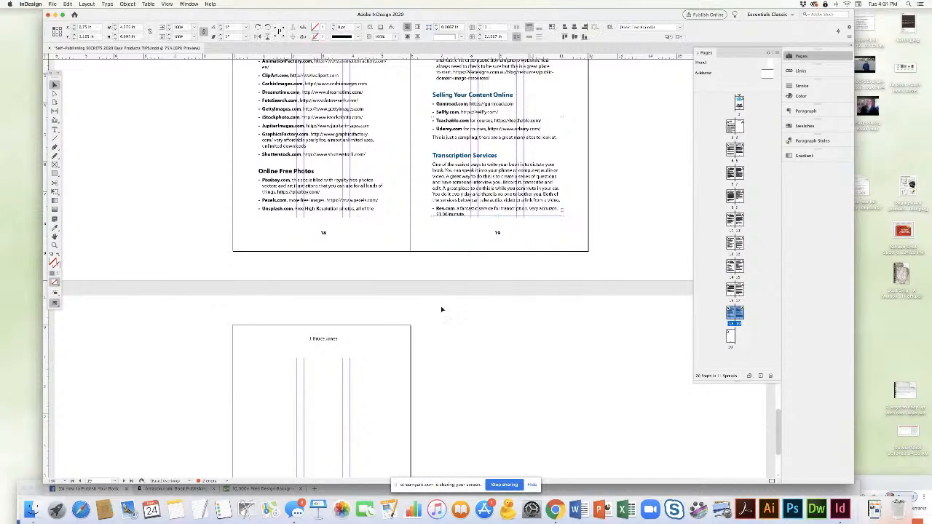
left_click(562, 213)
left_click(259, 360)
left_click(259, 360)
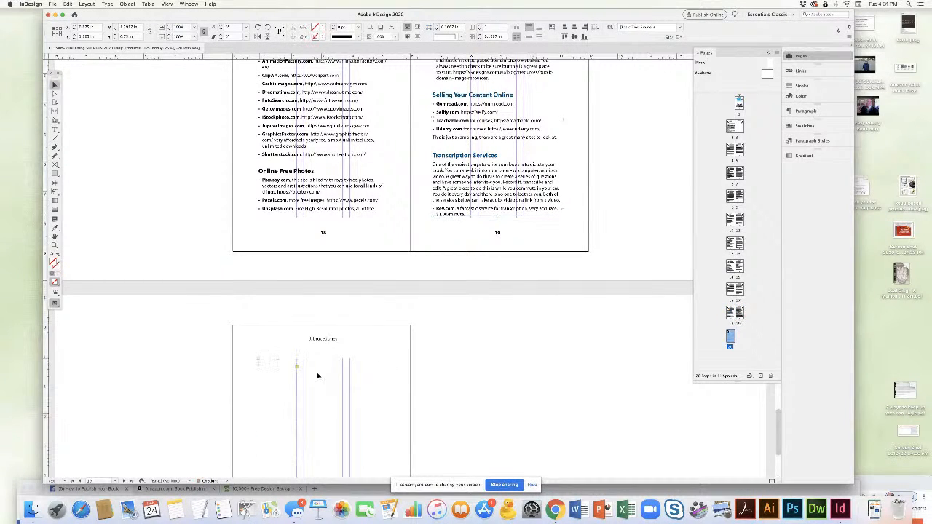
scroll(400, 367, "down", 5)
left_click_drag(299, 208, 389, 207)
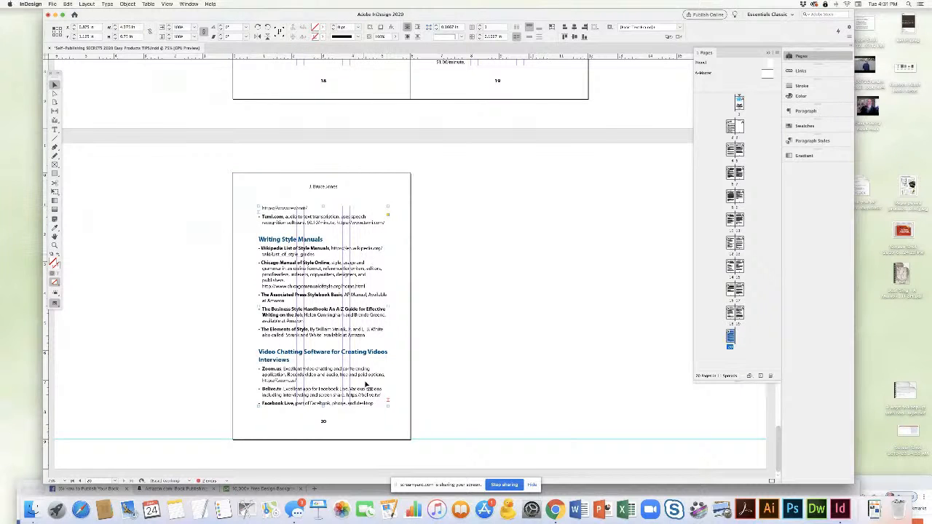
Flow page 20's overset text into a margin-sized frame on new page 21, and shorten page 20's frame to move the "Video Chatting Software" heading across
left_click(760, 376)
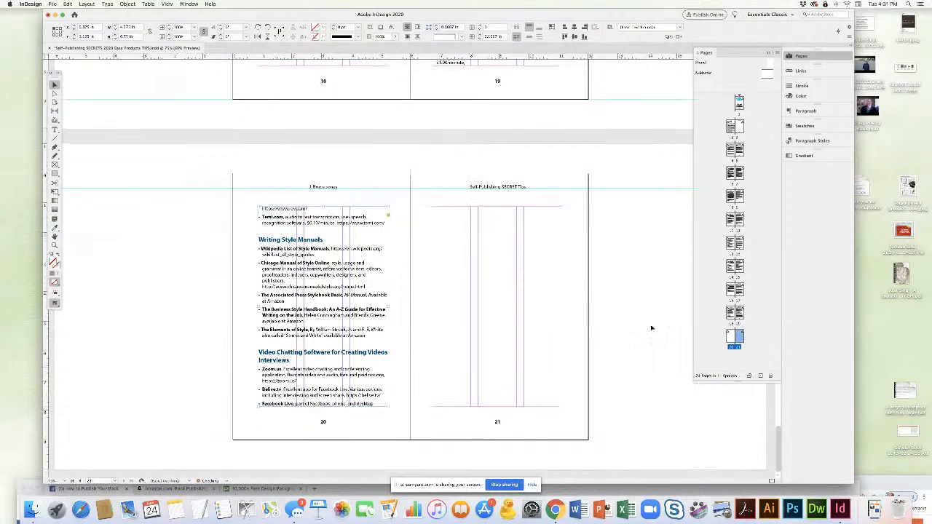
left_click(388, 403)
left_click_drag(435, 209, 562, 405)
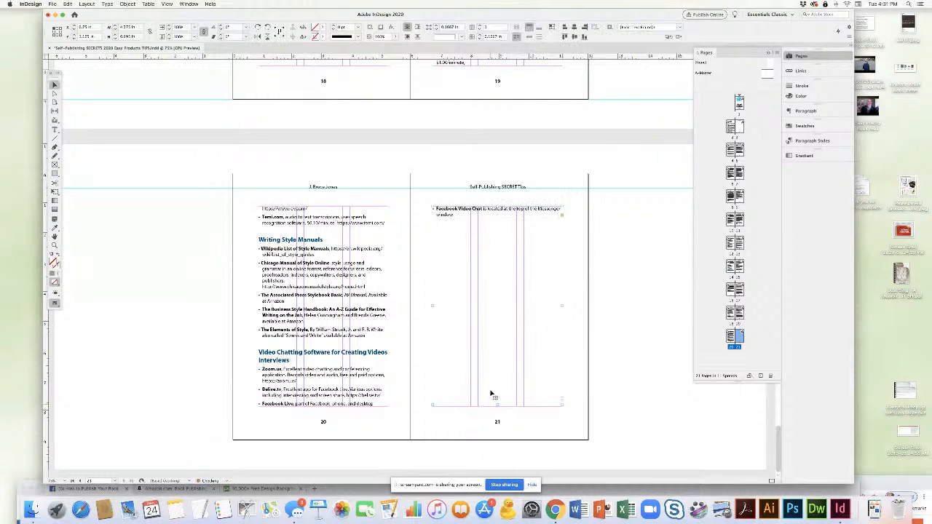
left_click_drag(322, 406, 324, 350)
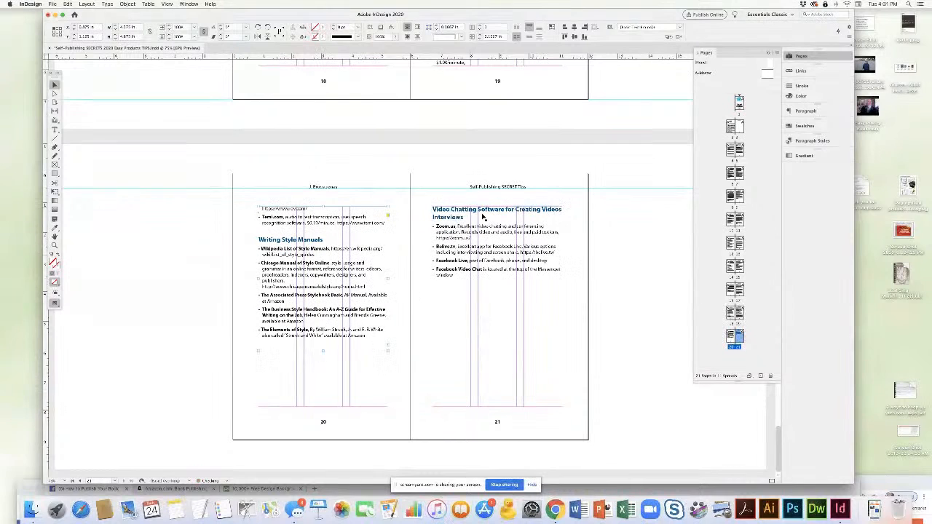
Add page 22 and place a copy of the full front cover artwork from beside page 1 on it, aligned to the page
left_click(760, 376)
scroll(502, 319, "up", 20)
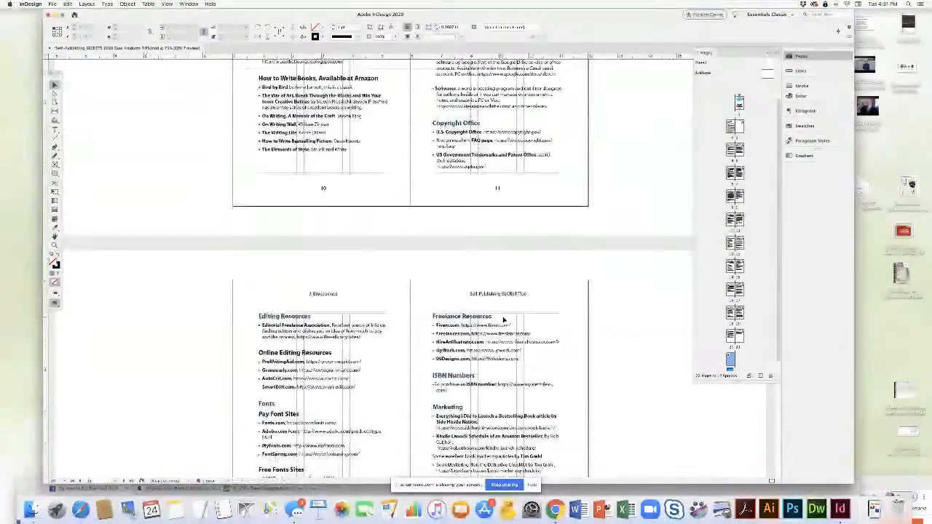
scroll(502, 319, "up", 5)
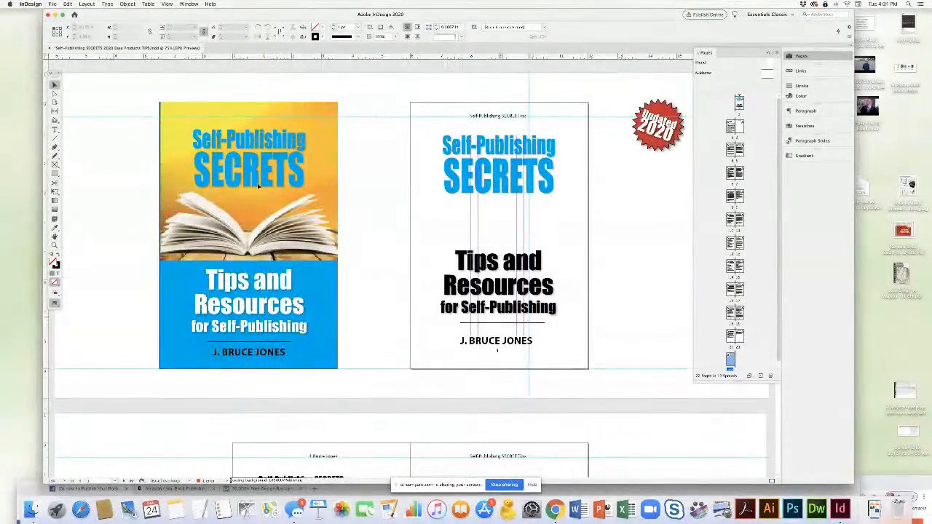
left_click_drag(141, 93, 355, 375)
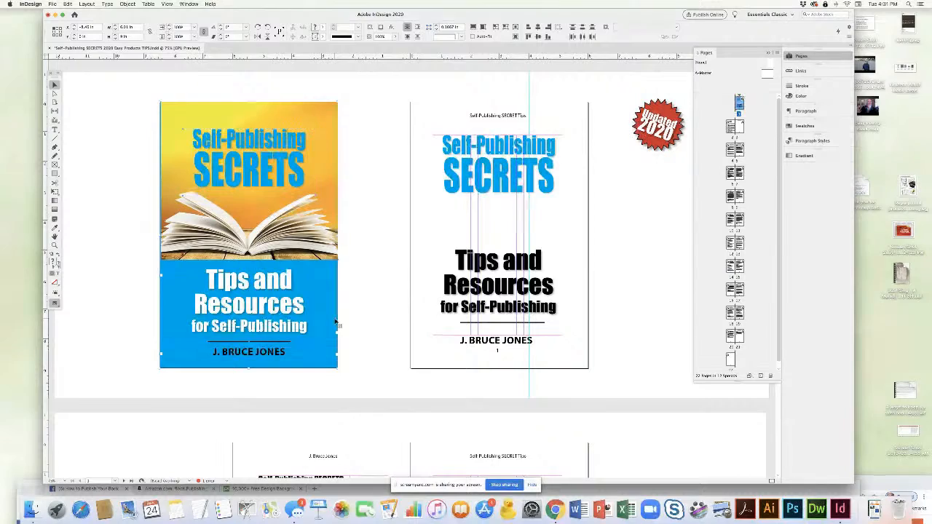
scroll(428, 263, "down", 10)
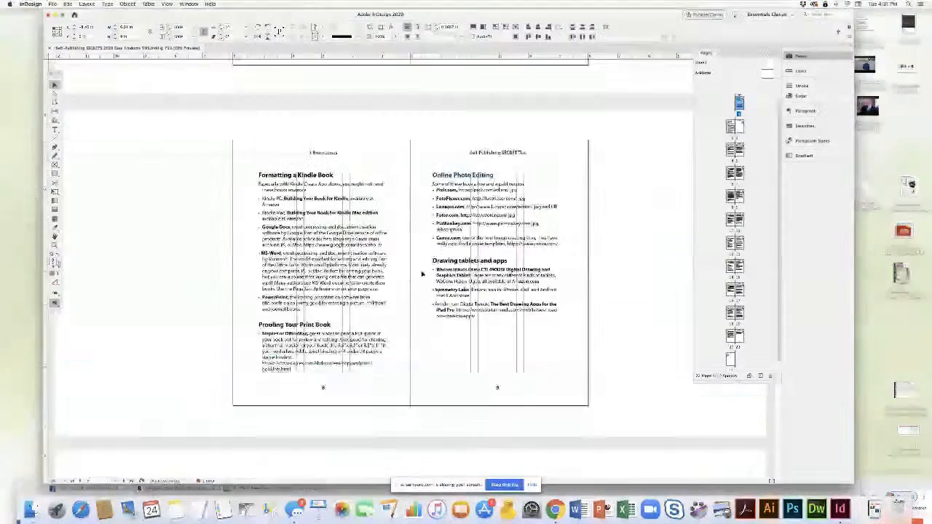
scroll(421, 273, "down", 10)
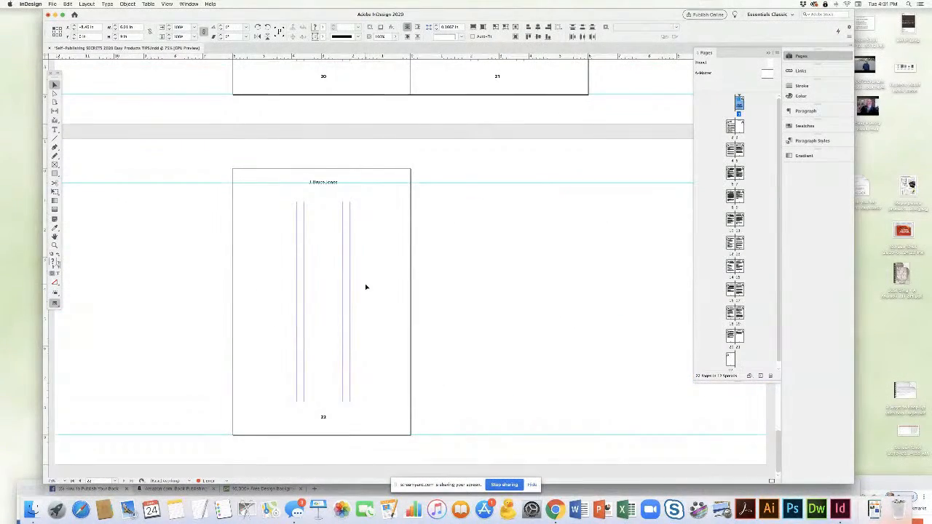
key("super+v")
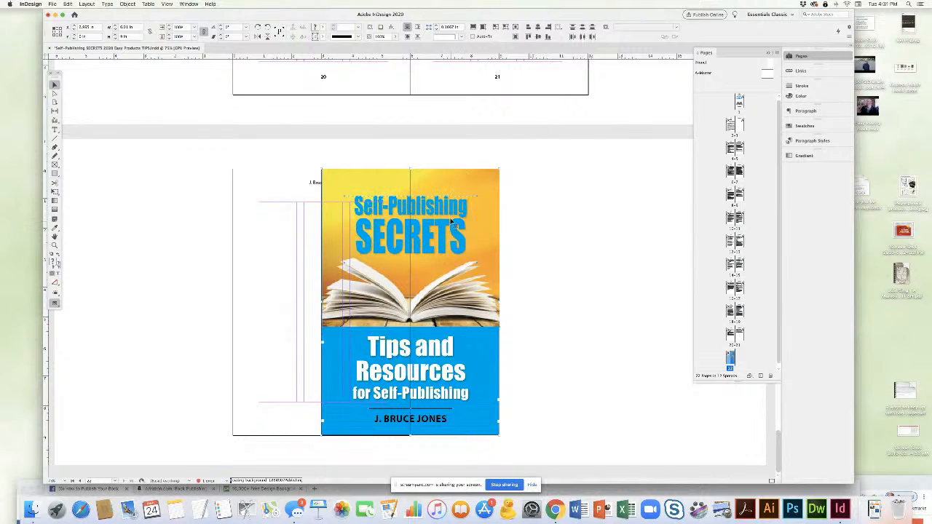
left_click_drag(454, 212, 366, 215)
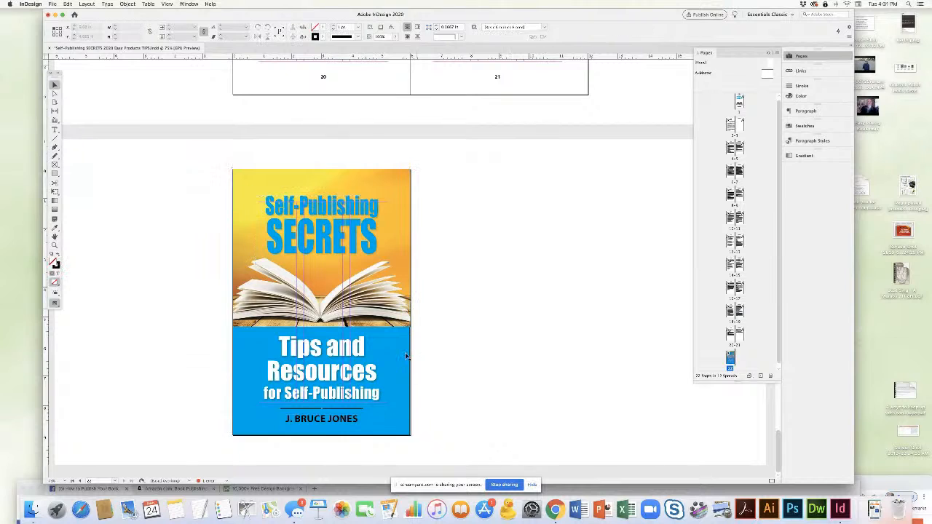
Set the stroke of the blue cover background on page 22 to None
left_click(394, 333)
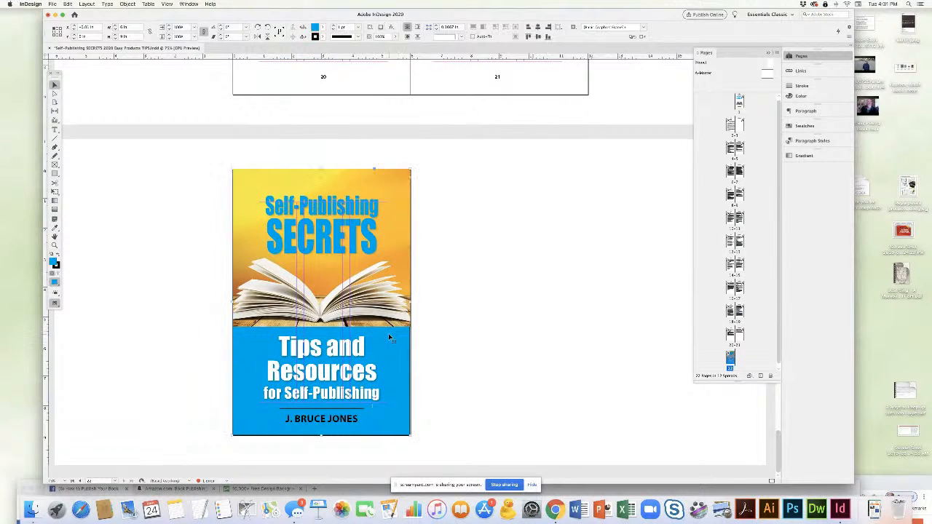
left_click(803, 126)
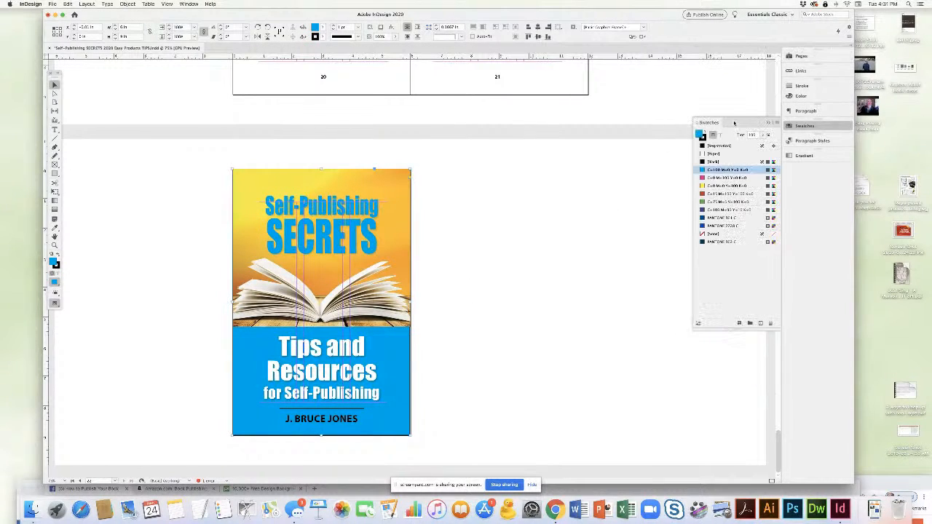
left_click(702, 139)
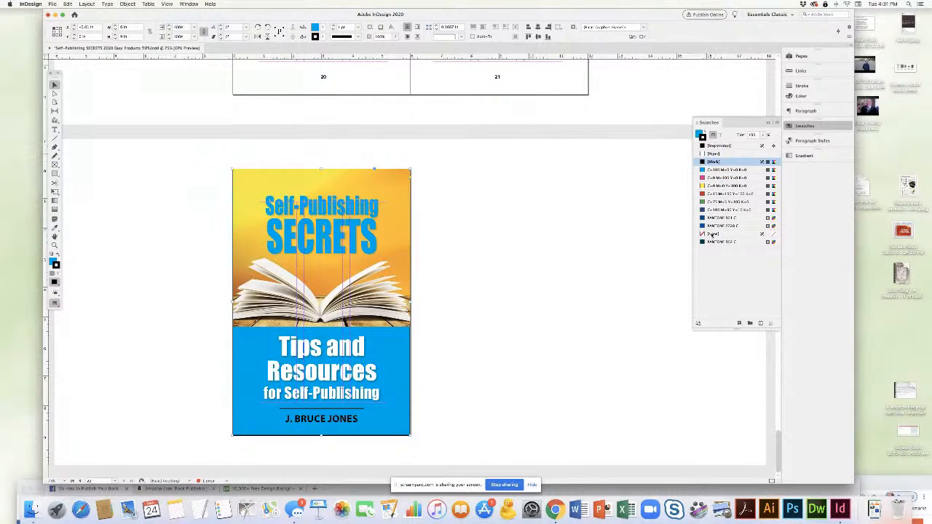
left_click(713, 233)
Adjust the lower corners of page 22's blue cover background so it reaches the page edges
left_click(419, 426)
left_click(408, 435)
left_click_drag(411, 435, 411, 435)
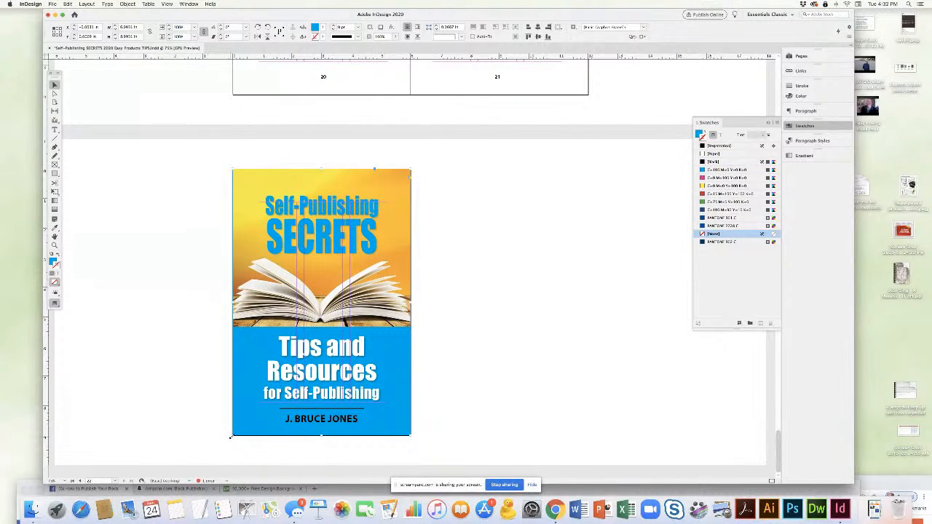
left_click_drag(231, 436, 232, 435)
left_click(520, 384)
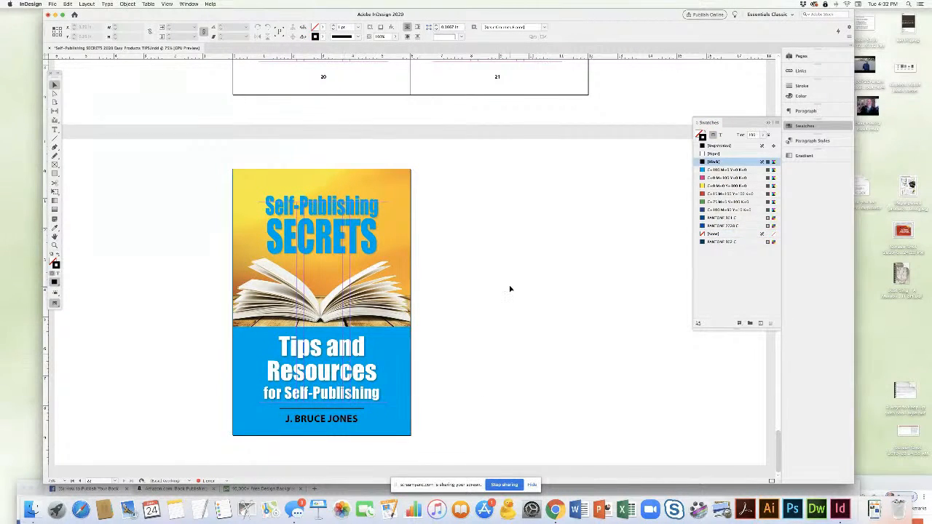
Add "Tips and Resources" after the "Self-Publishing SECRETS" title on page 2 and delete the "Create, Publish & Launch Your Book" line
scroll(510, 289, "up", 20)
scroll(511, 289, "up", 10)
scroll(510, 289, "up", 15)
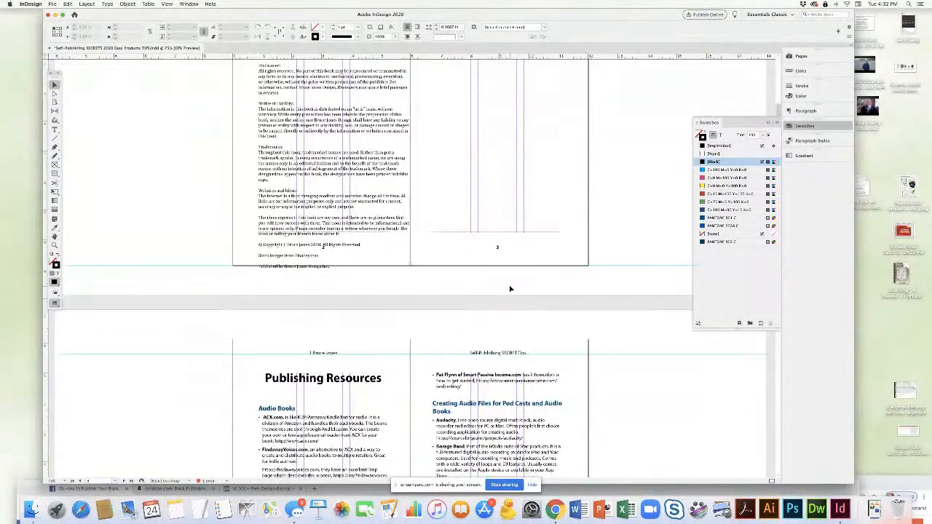
scroll(510, 288, "up", 5)
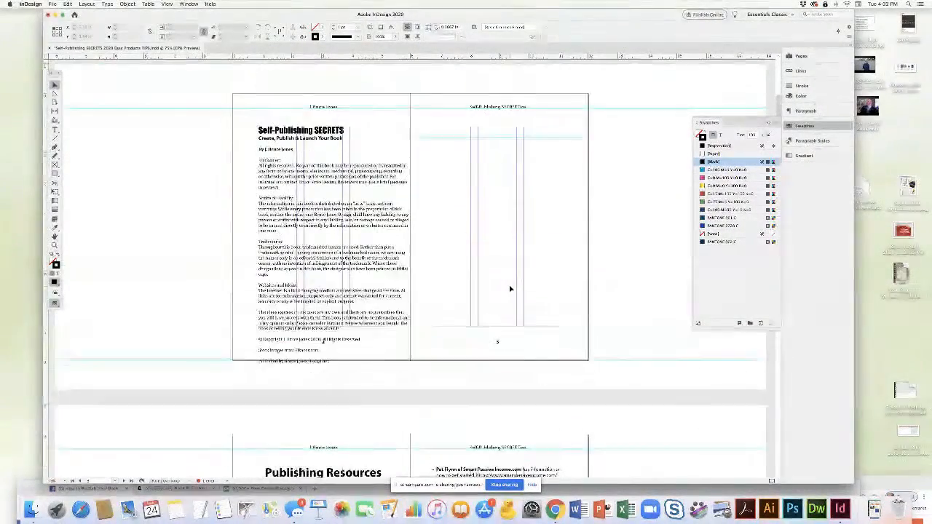
left_click(267, 172)
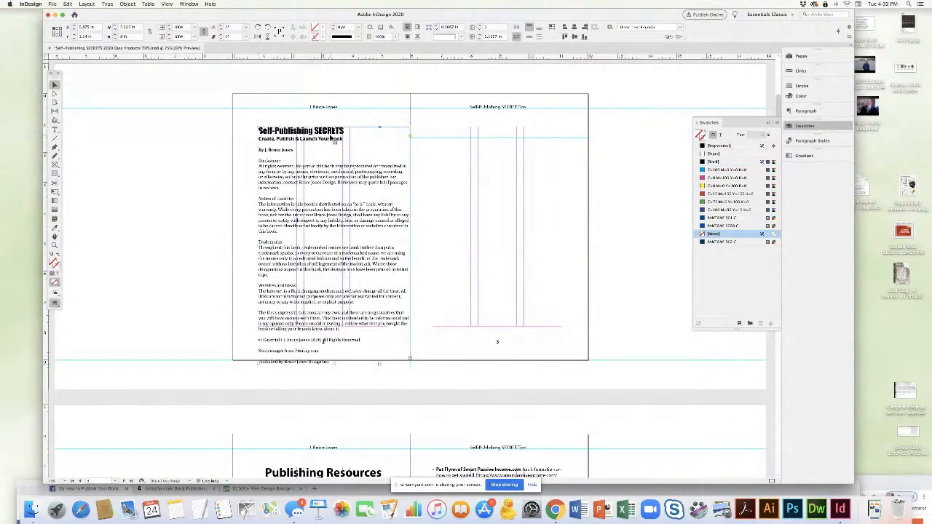
scroll(358, 250, "down", 10)
scroll(375, 277, "up", 10)
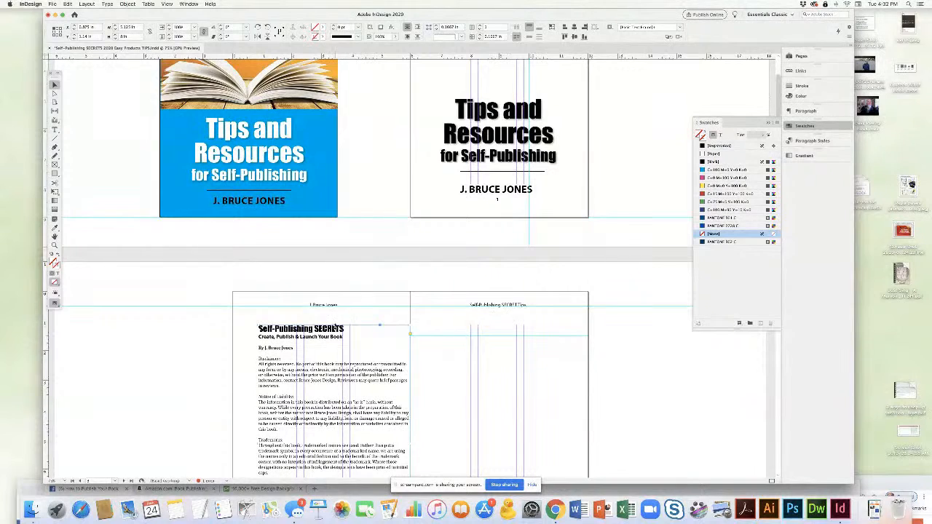
double_click(345, 329)
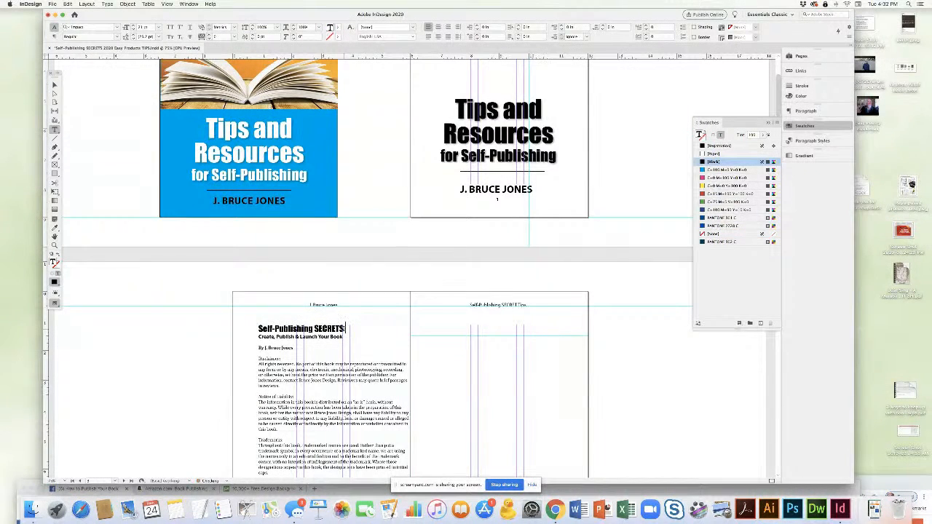
type("Tips and Resources")
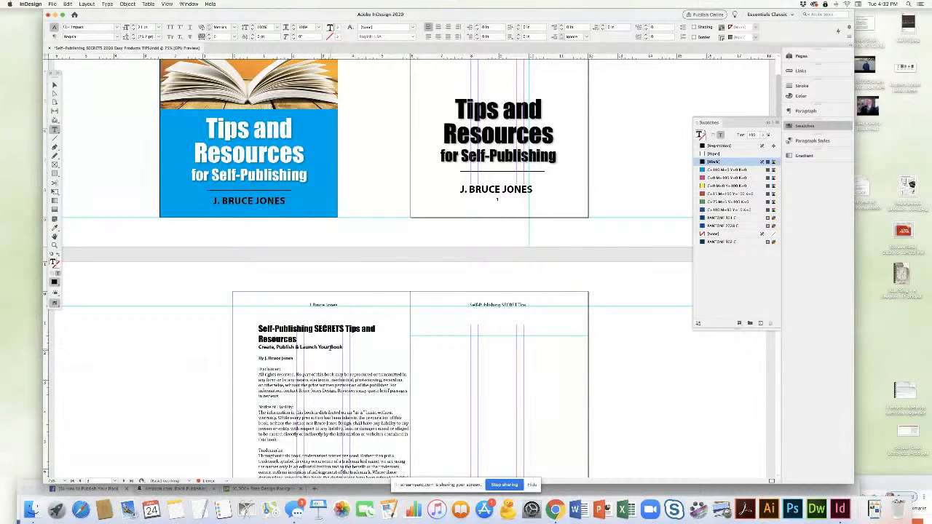
triple_click(331, 348)
key("BackSpace")
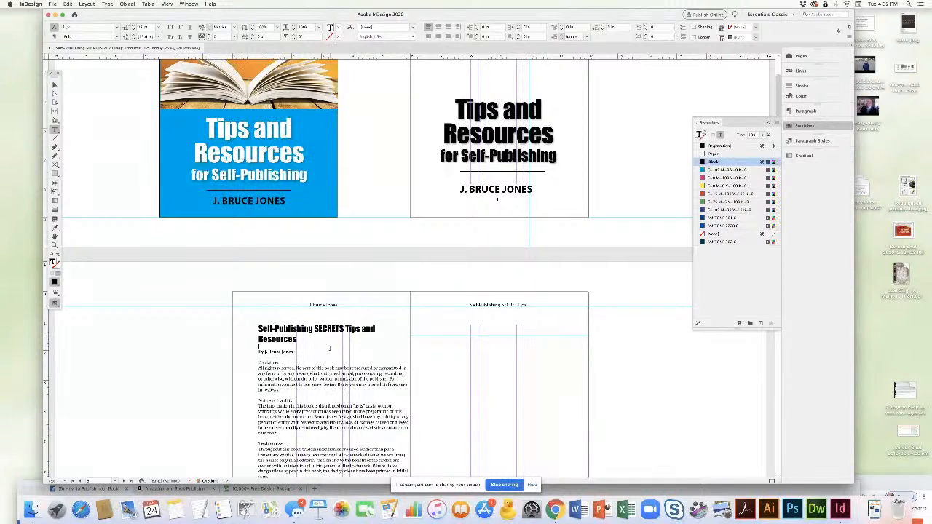
Complete page 2's title with "for Self-Publishing" and start "Tips and Resources" on its own line
left_click(296, 339)
type("for Self-Publishing")
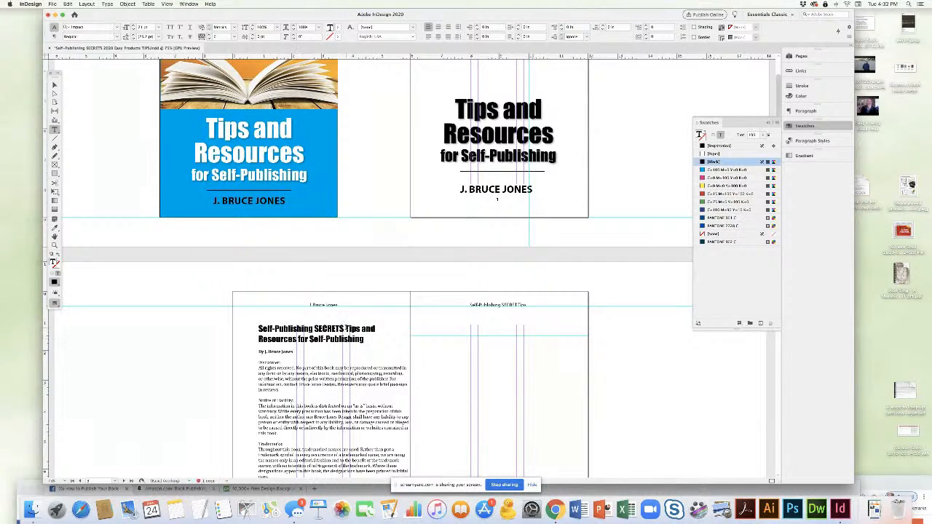
left_click(347, 329)
key("Return")
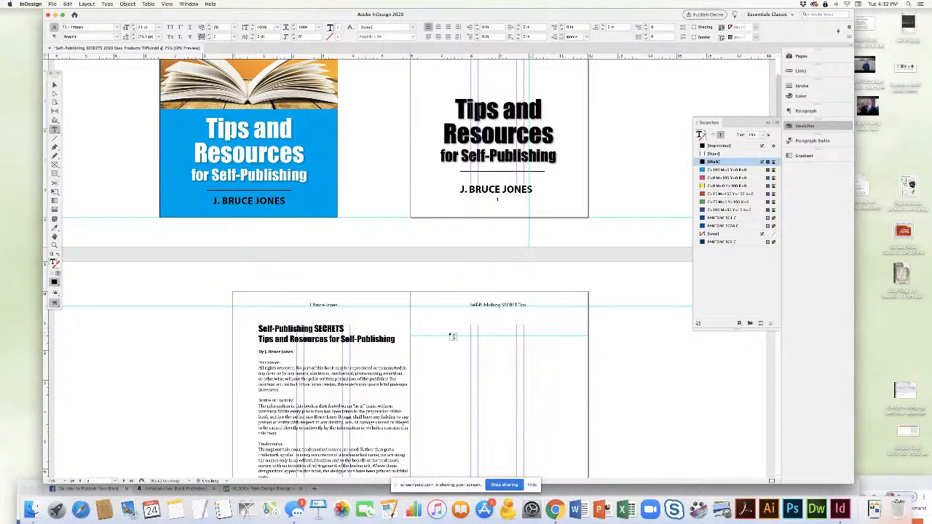
Reduce the font size of the "Tips and Resources for Self-Publishing" line on page 2
left_click(55, 86)
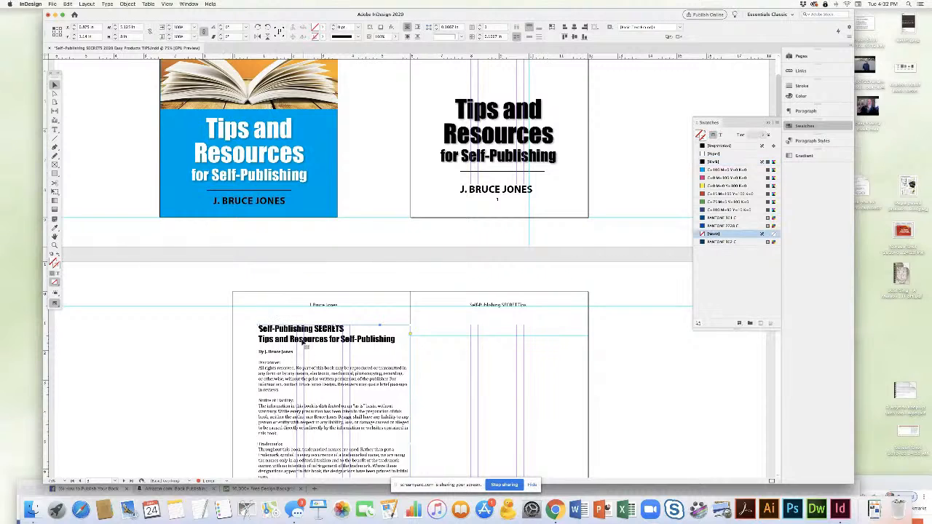
triple_click(302, 340)
key("super+shift+comma")
left_click(54, 85)
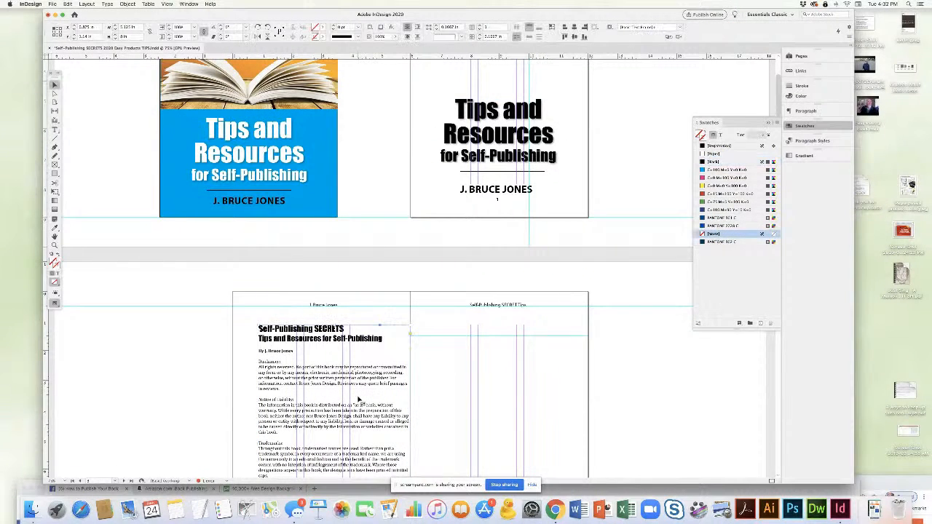
Extend page 2's text frame below the page edge to hold the remaining publisher contact lines
scroll(334, 374, "down", 5)
left_click_drag(335, 396, 334, 417)
left_click_drag(411, 415, 410, 417)
Set the copyright page text below the author line on page 2 to 9 pt, through the Amazon author page link
double_click(266, 197)
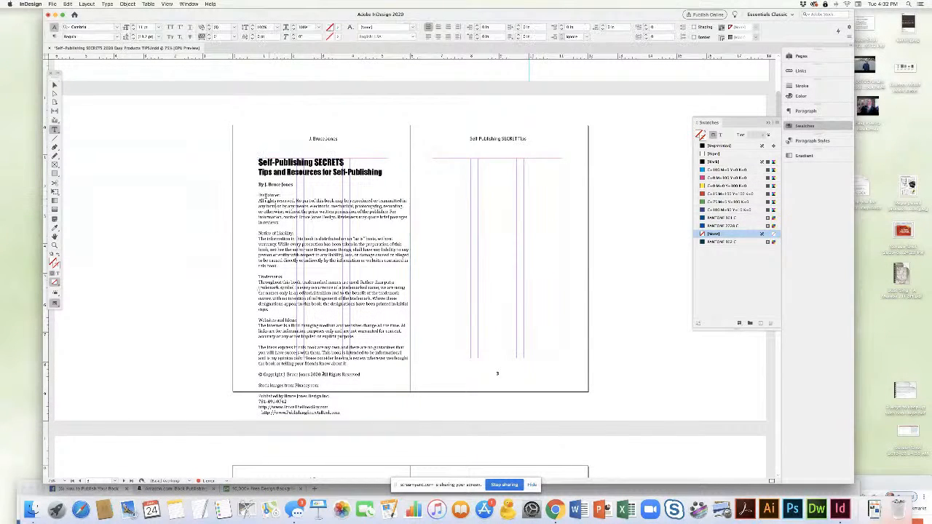
left_click_drag(258, 195, 368, 416)
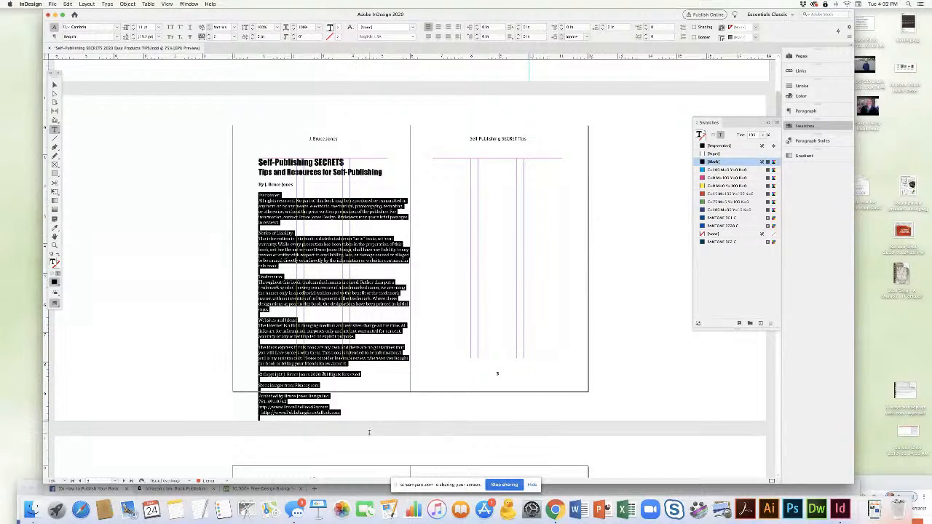
left_click(132, 30)
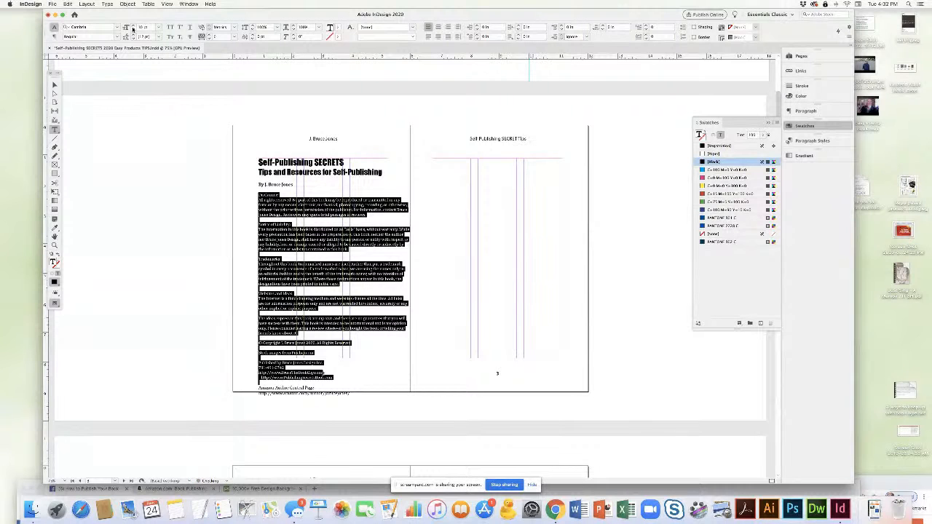
left_click(132, 30)
left_click_drag(258, 195, 353, 373)
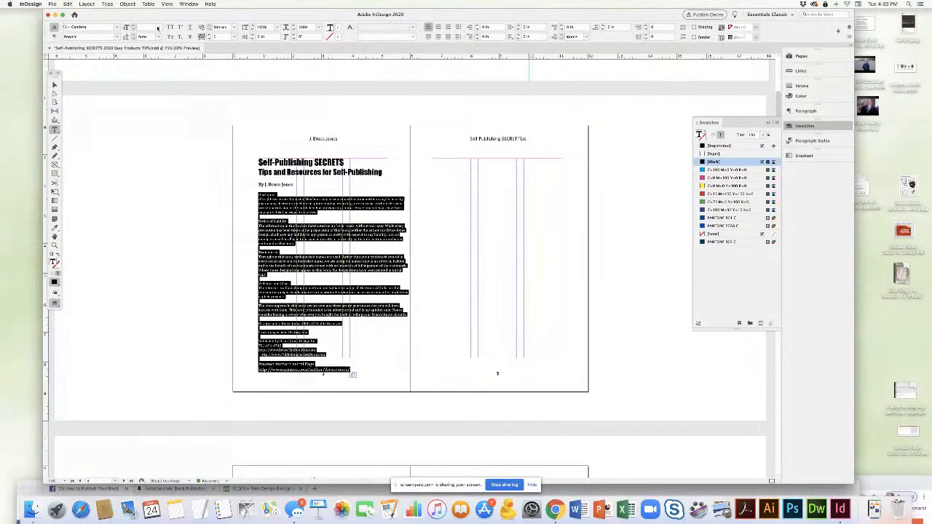
left_click(157, 28)
left_click(149, 61)
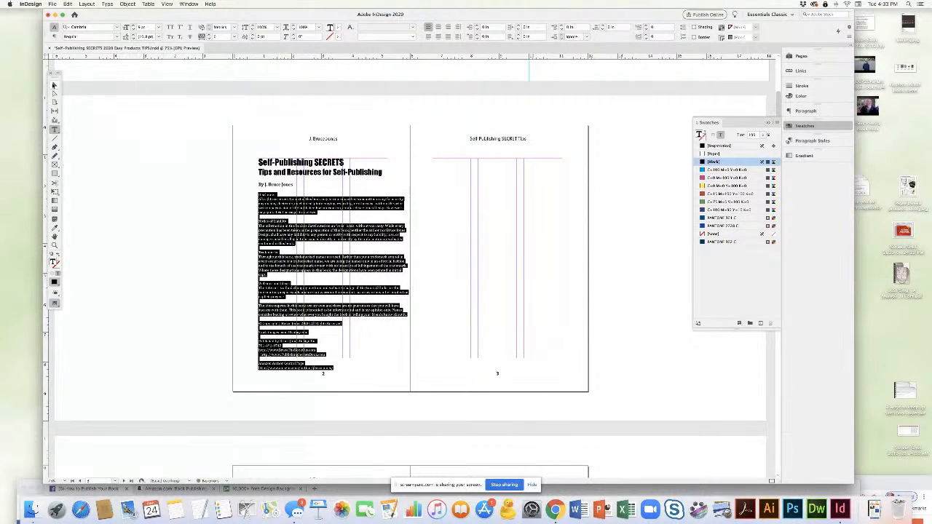
Narrow page 2's text frame to the outer edge of the title and shorten it to end just below the last link
key("Escape")
left_click_drag(410, 290, 389, 290)
left_click_drag(324, 421, 323, 374)
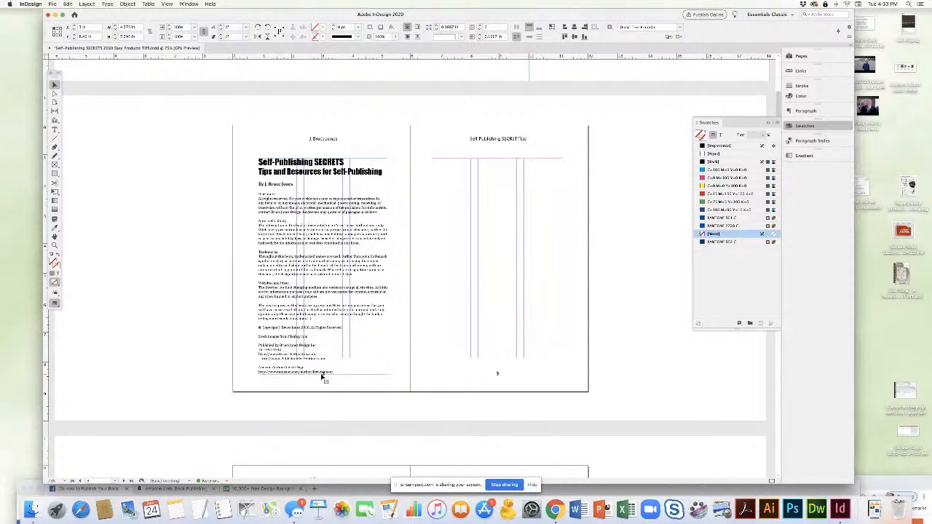
Add a centered "Table of Contents" heading at 20 pt in a new text frame near the top of page 3
left_click(54, 129)
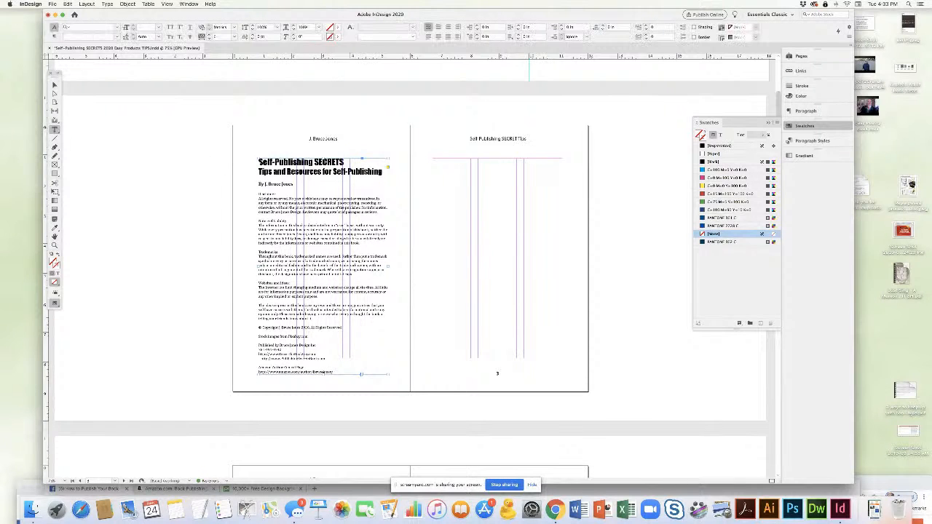
left_click_drag(436, 172, 562, 202)
type("Table of Con")
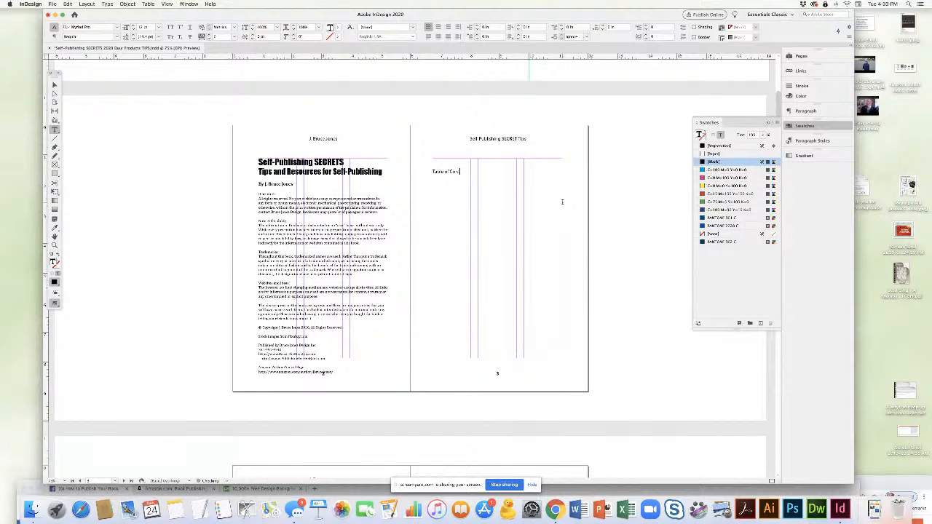
key("super+a")
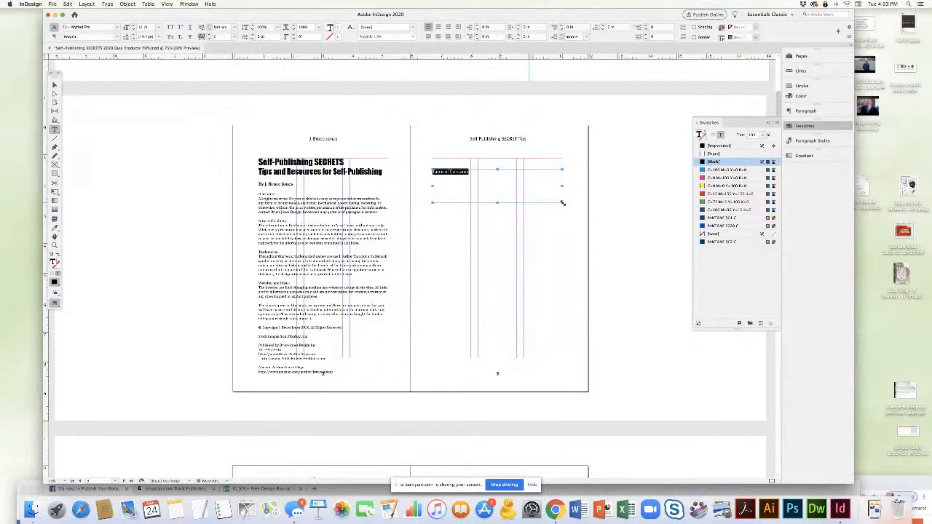
key("super+shift+c")
key("super+shift+period")
key("super+shift+period")
key("super+shift+period")
key("super+shift+period")
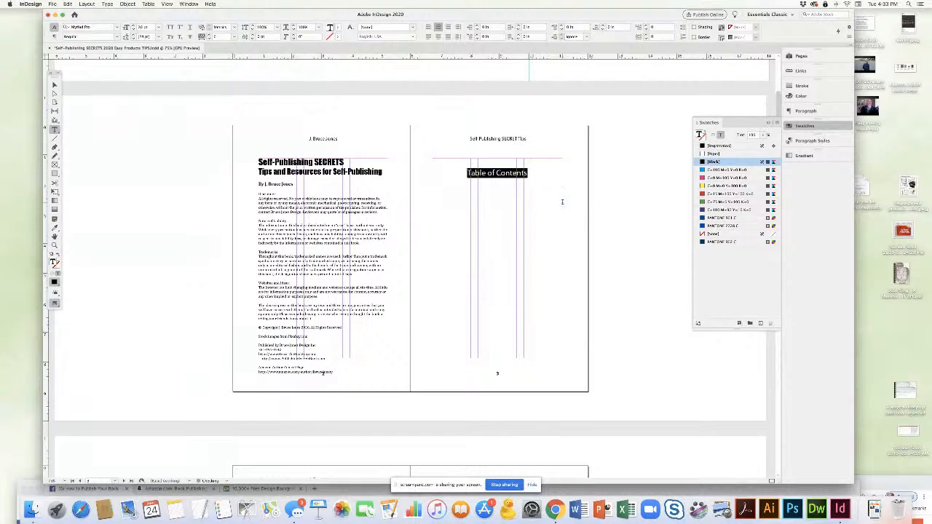
left_click(54, 85)
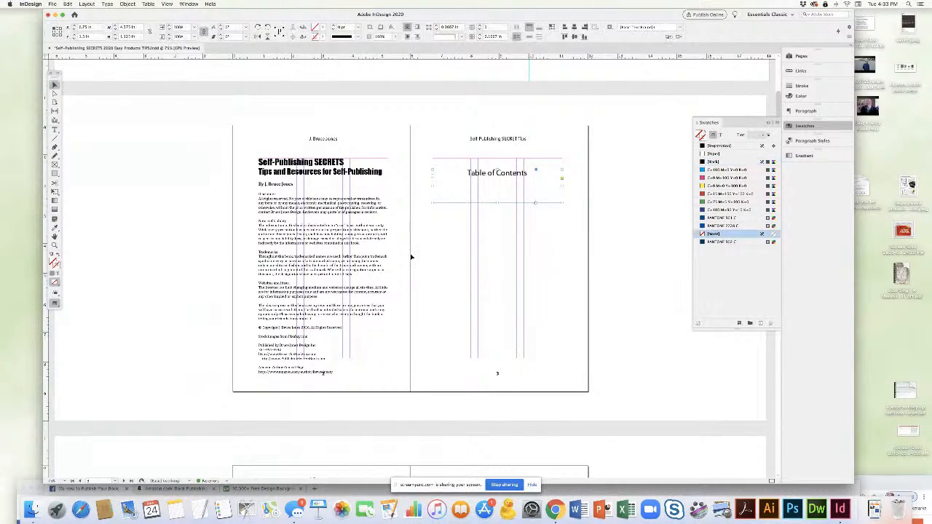
Review the layout from the title page through the resource pages up to page 21
scroll(412, 257, "down", 3)
scroll(411, 257, "down", 2)
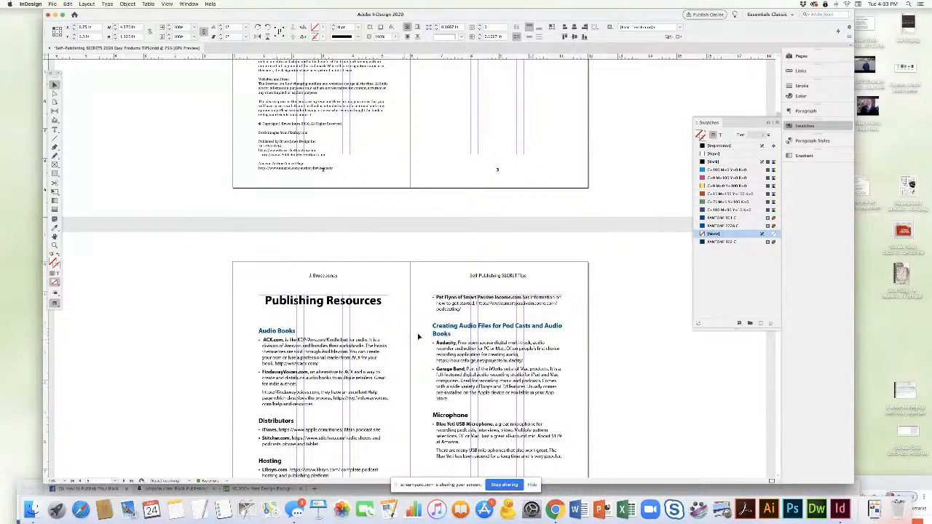
scroll(468, 335, "down", 10)
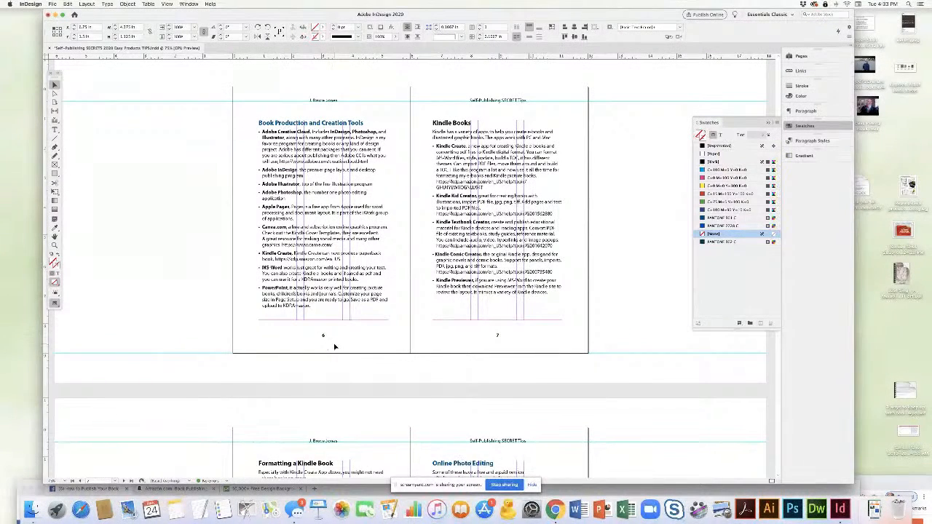
scroll(434, 280, "up", 15)
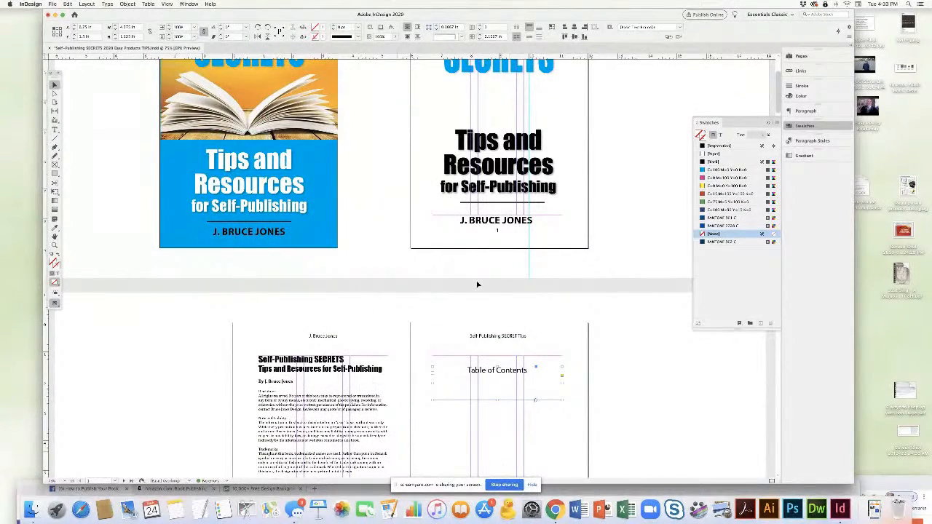
scroll(494, 107, "up", 3)
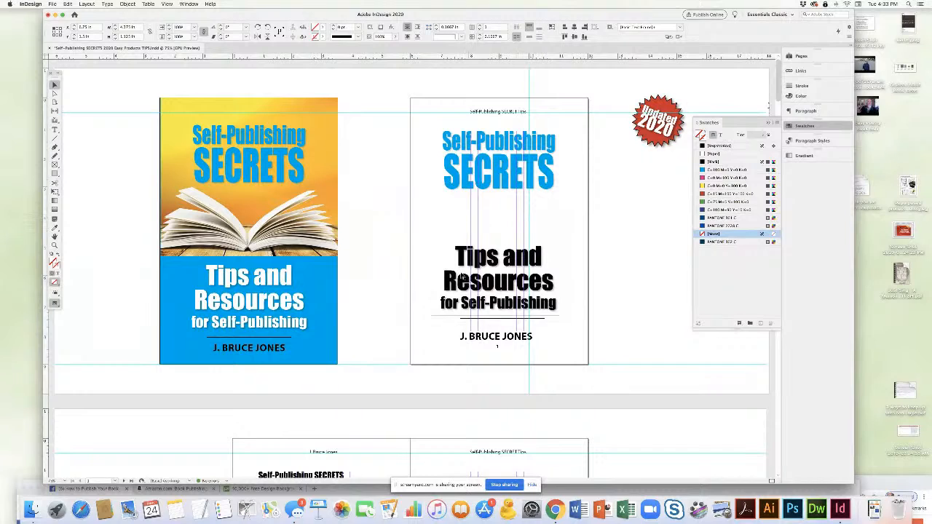
scroll(616, 248, "down", 3)
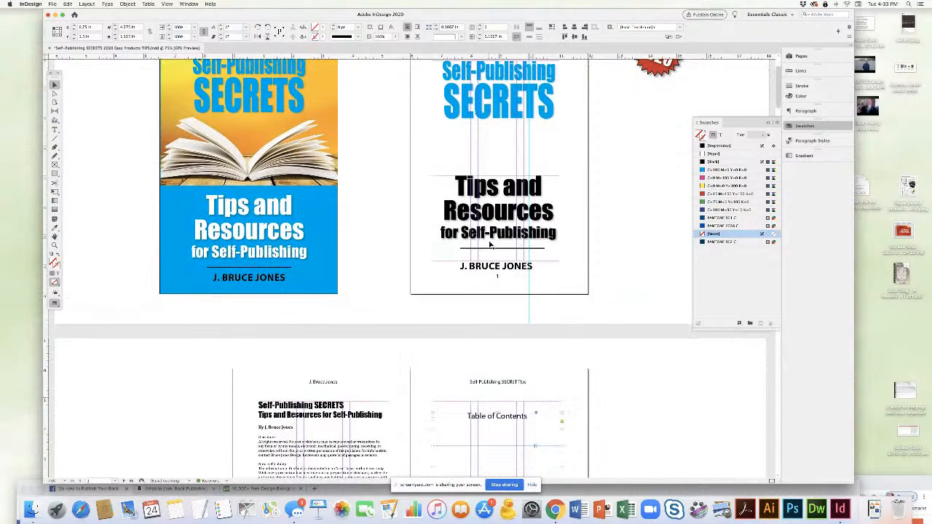
scroll(486, 236, "down", 15)
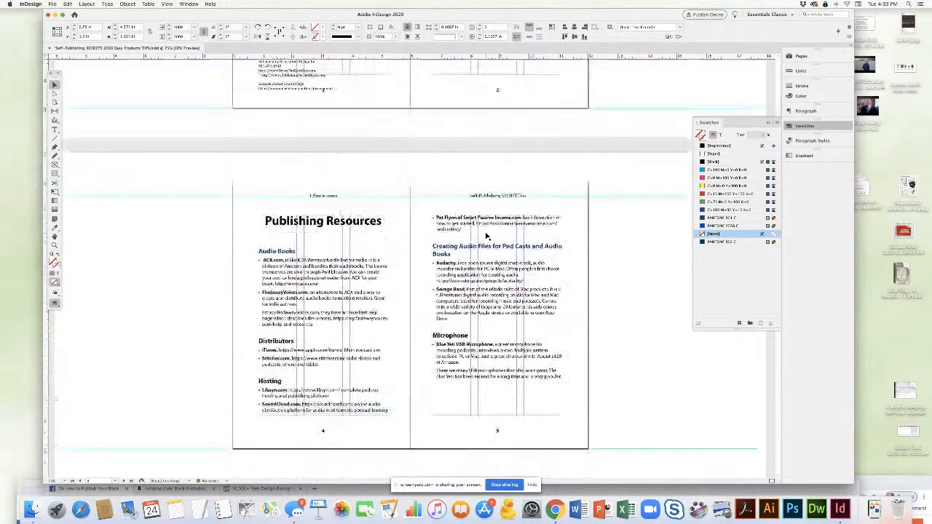
scroll(389, 270, "down", 20)
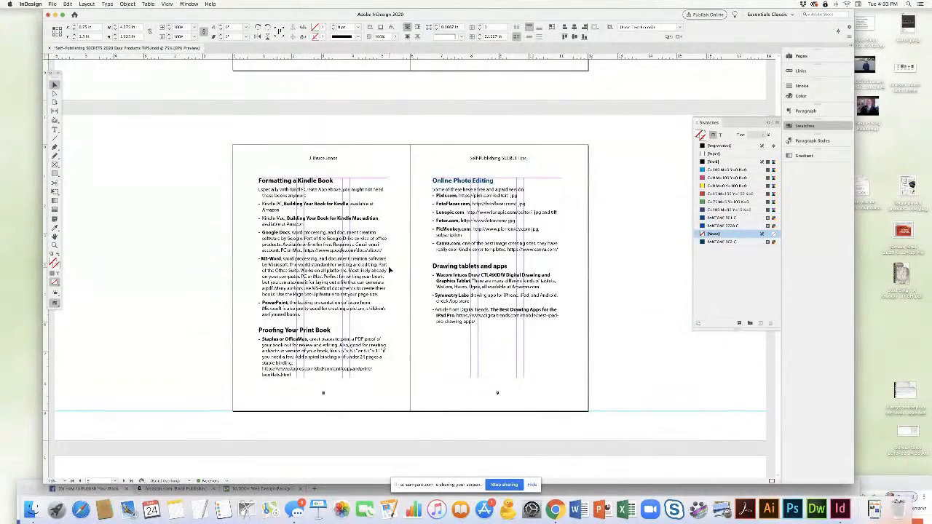
scroll(389, 270, "down", 18)
scroll(389, 270, "down", 15)
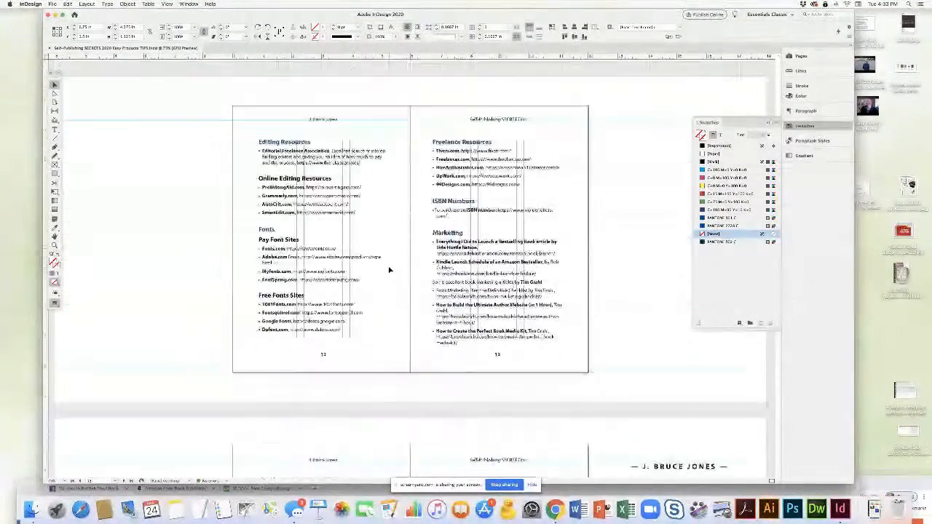
scroll(389, 270, "down", 15)
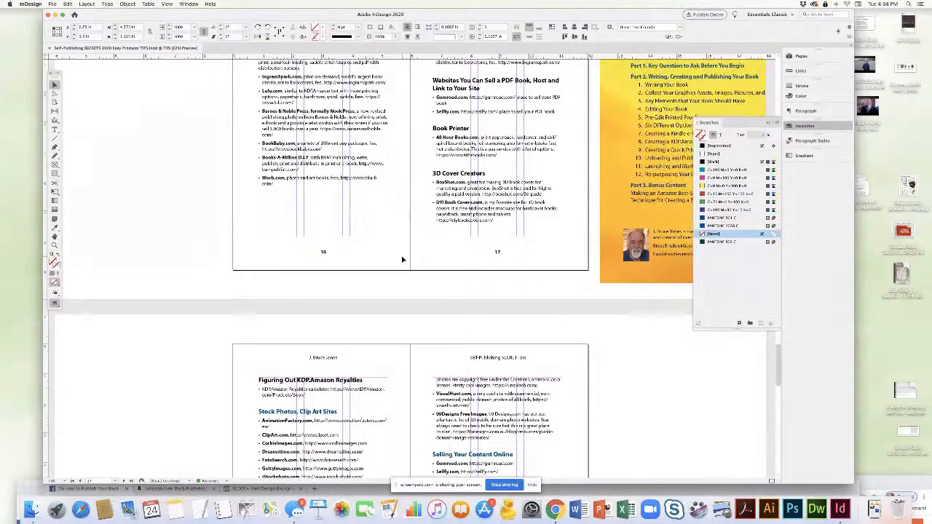
scroll(402, 259, "down", 10)
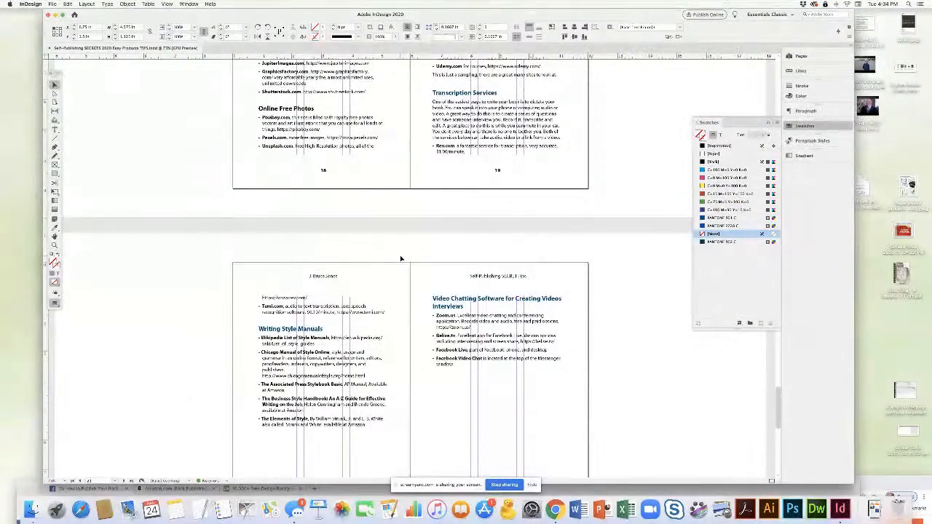
Shorten page 19's text frame so the whole Transcription Services section moves to page 20
scroll(401, 258, "down", 3)
scroll(501, 129, "up", 2)
left_click(491, 109)
left_click_drag(496, 118, 497, 107)
scroll(439, 284, "up", 3)
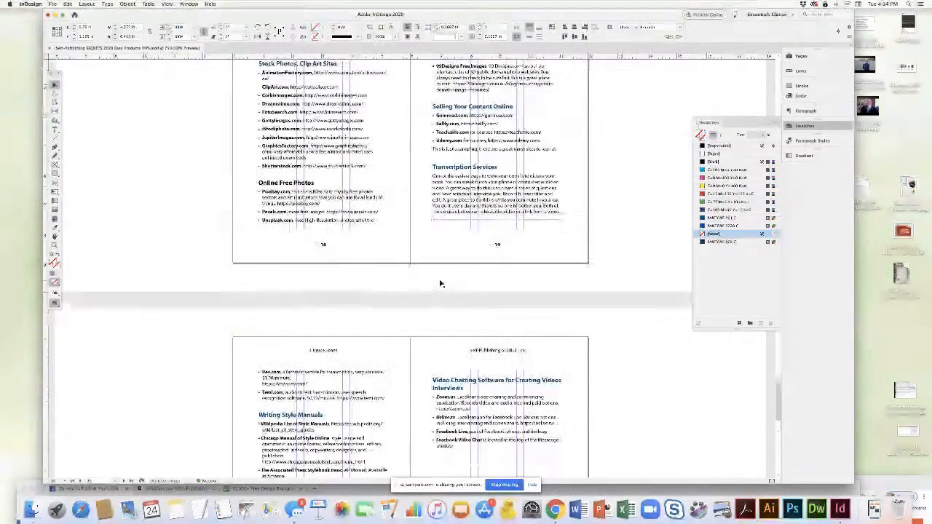
left_click_drag(498, 218, 498, 160)
Extend page 20's text frame to the lower margin and shorten page 21's frame to end just below its text
scroll(411, 312, "down", 5)
scroll(411, 312, "down", 1)
left_click(317, 279)
left_click_drag(322, 298, 322, 359)
left_click(494, 217)
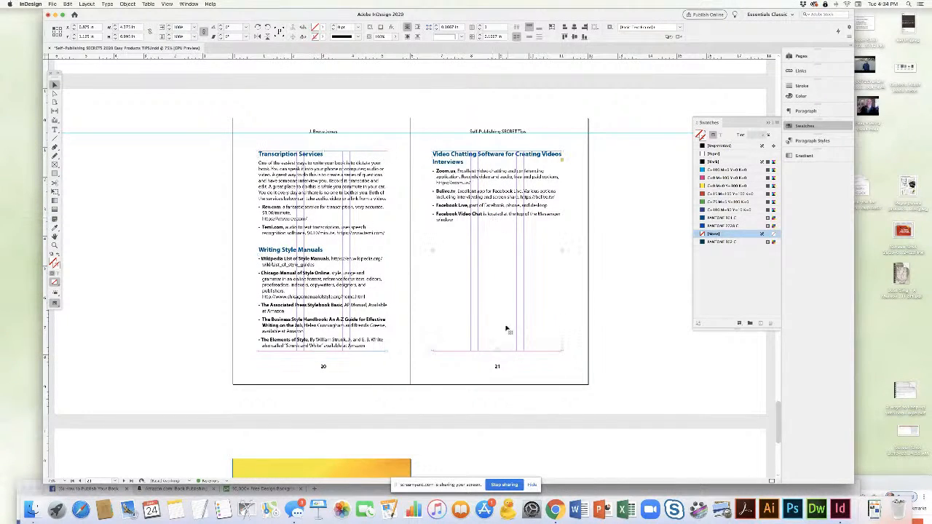
left_click_drag(497, 351, 495, 237)
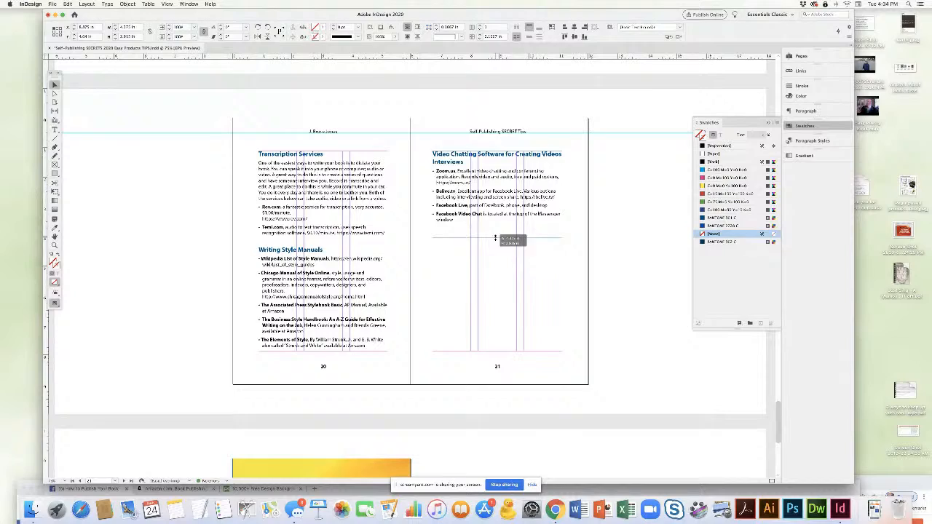
left_click(435, 281)
scroll(435, 282, "down", 7)
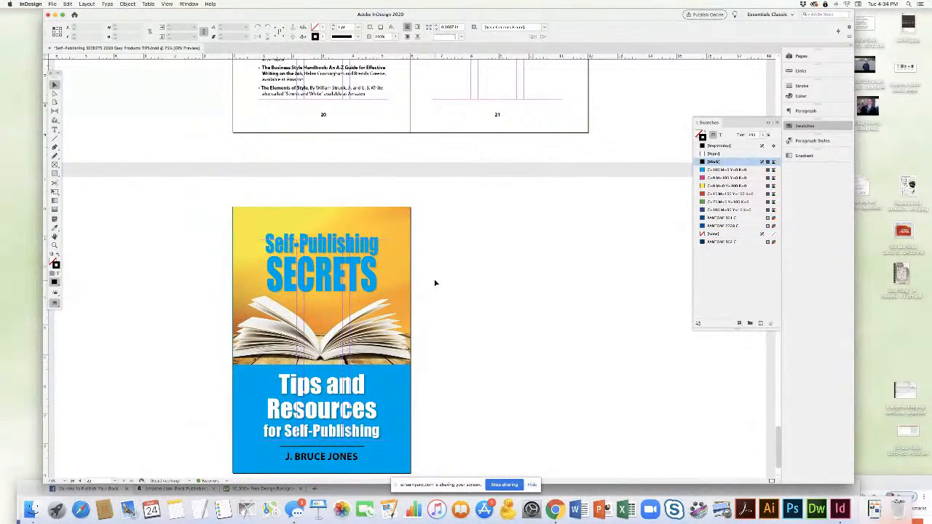
scroll(434, 282, "up", 20)
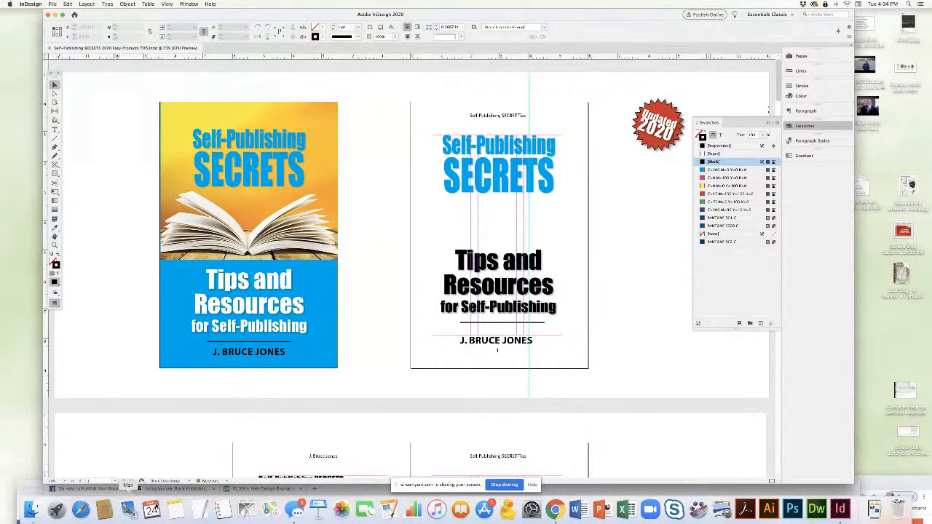
Switch to Chrome to check the comments on the live Facebook video, and return to InDesign
left_click_drag(337, 490, 319, 41)
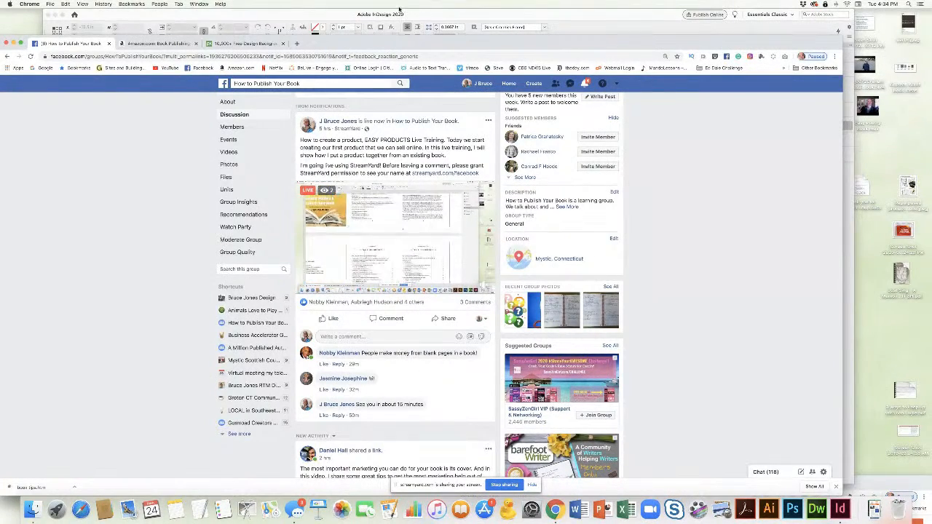
left_click_drag(408, 44, 389, 486)
mouse_move(890, 485)
left_mouse_down()
mouse_move(804, 249)
mouse_move(804, 137)
mouse_move(897, 492)
left_mouse_up()
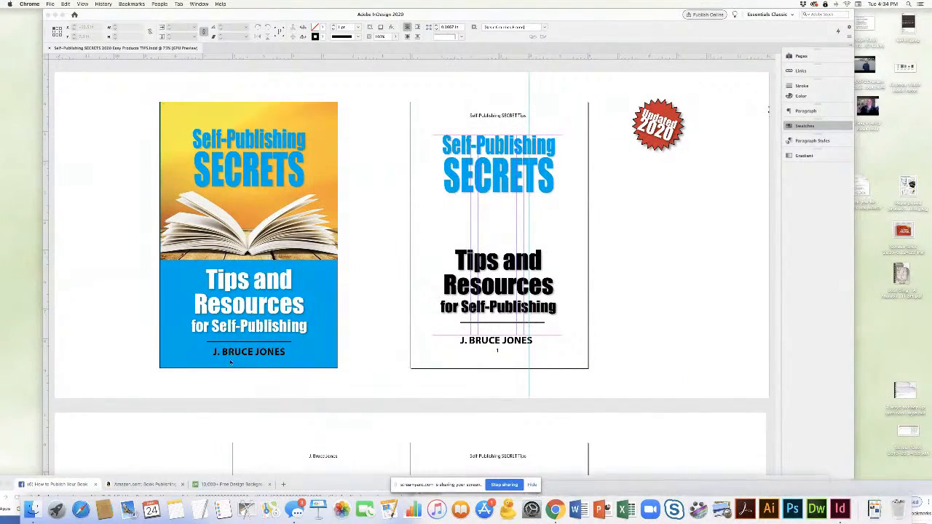
left_click(104, 275)
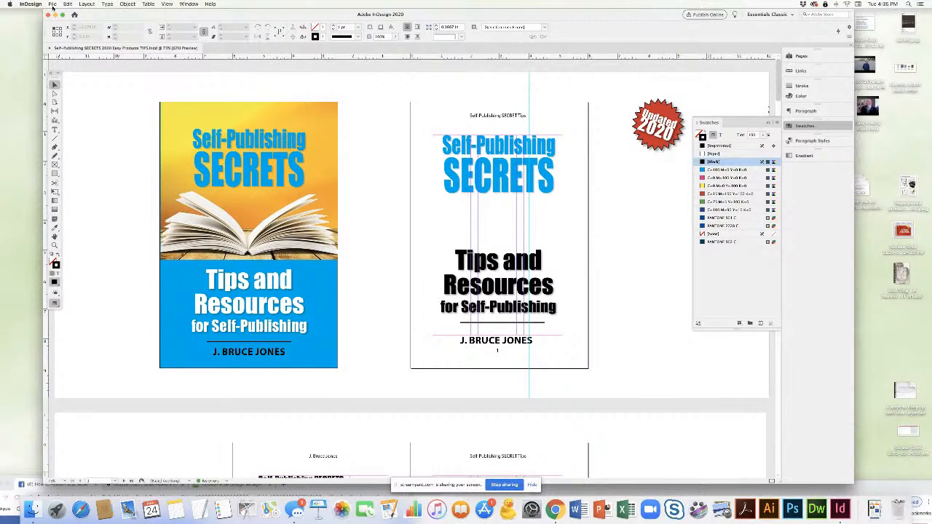
Save the export as Adobe PDF (Print) in the Easy Products Training folder to reach the PDF export settings
left_click(52, 5)
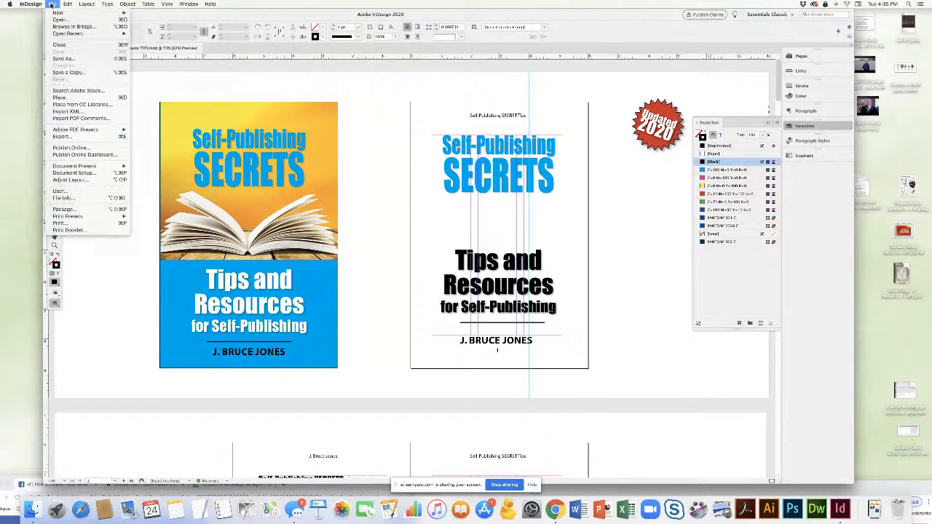
left_click(60, 137)
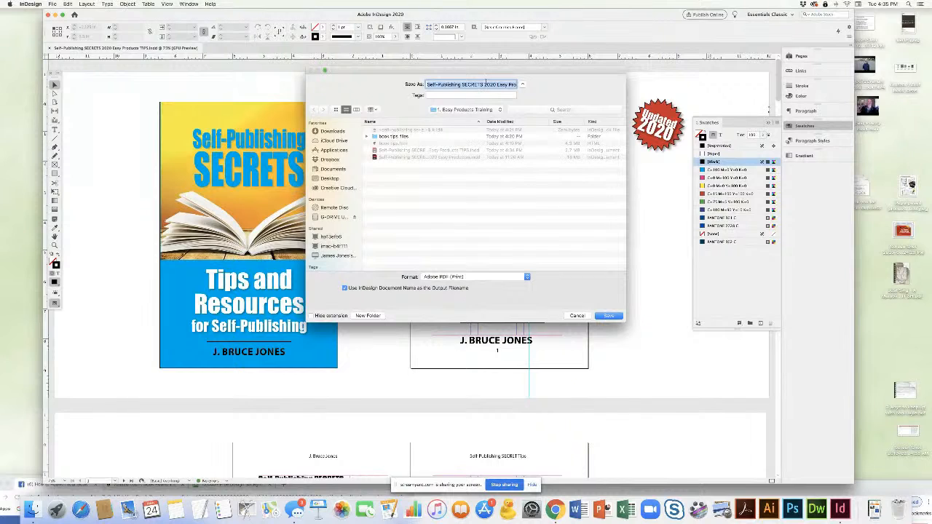
left_click(497, 85)
left_click_drag(495, 84, 520, 88)
left_click(608, 317)
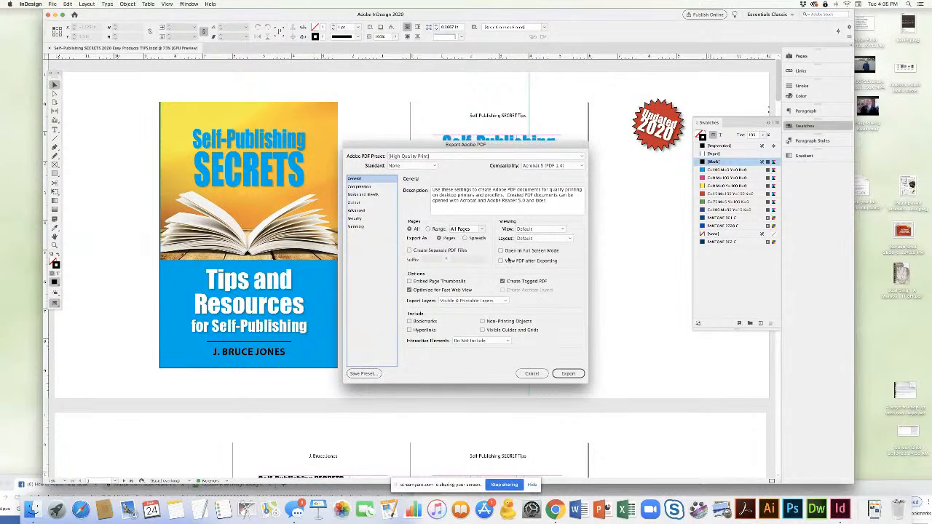
Export the PDF with the Smallest File Size preset, accepting the transparency blend space mismatch
left_click(581, 157)
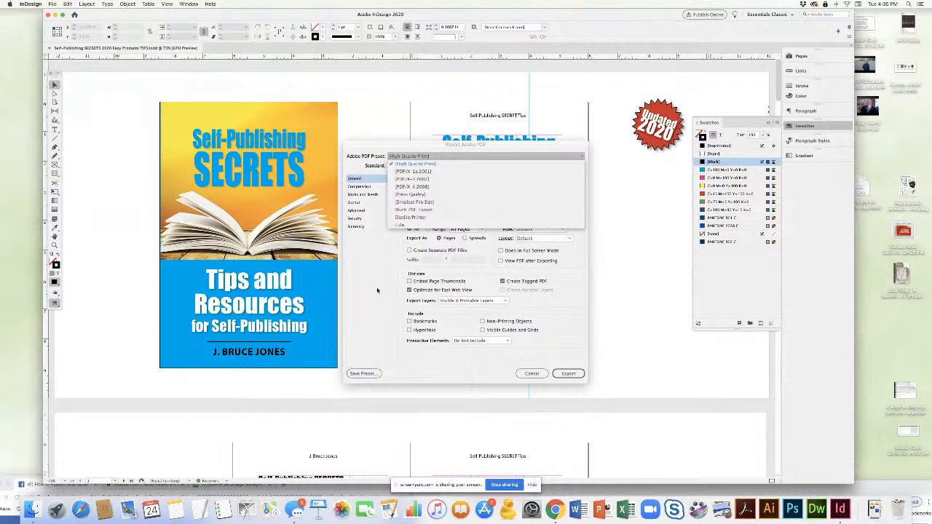
left_click(413, 201)
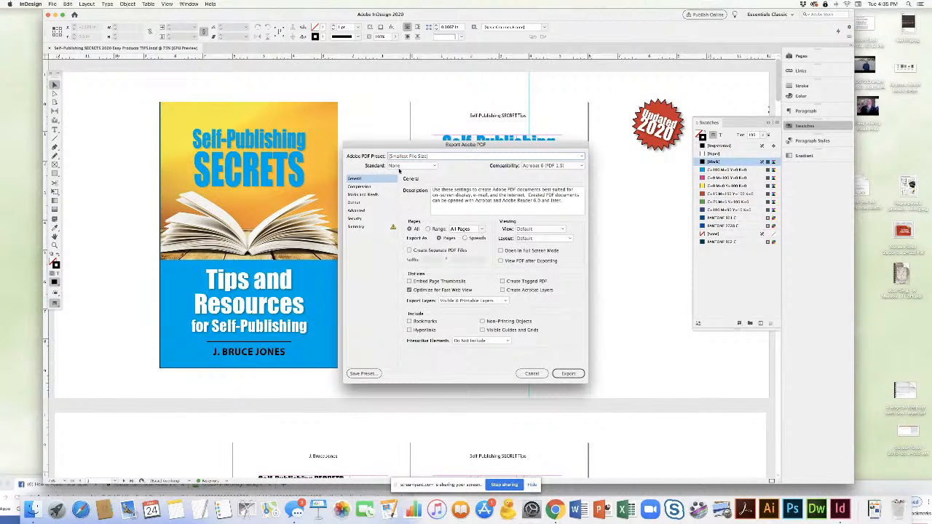
left_click(572, 374)
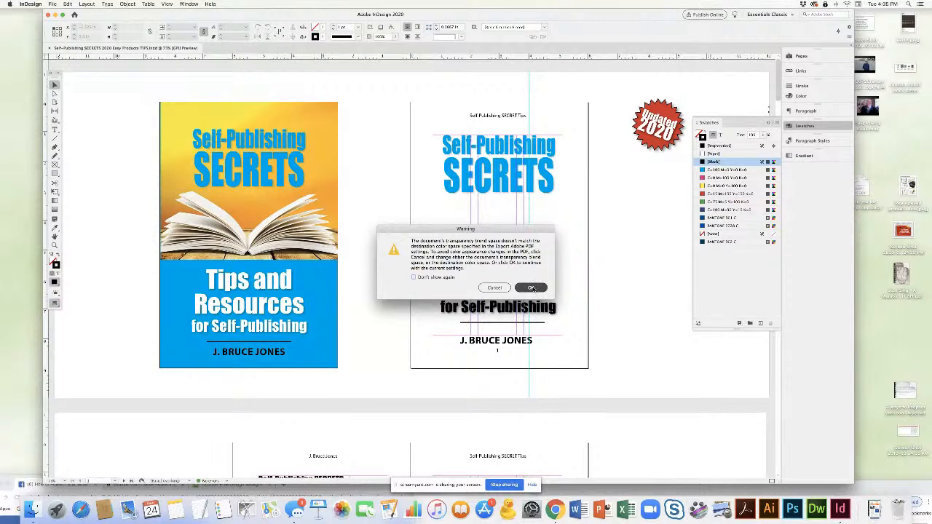
left_click(532, 289)
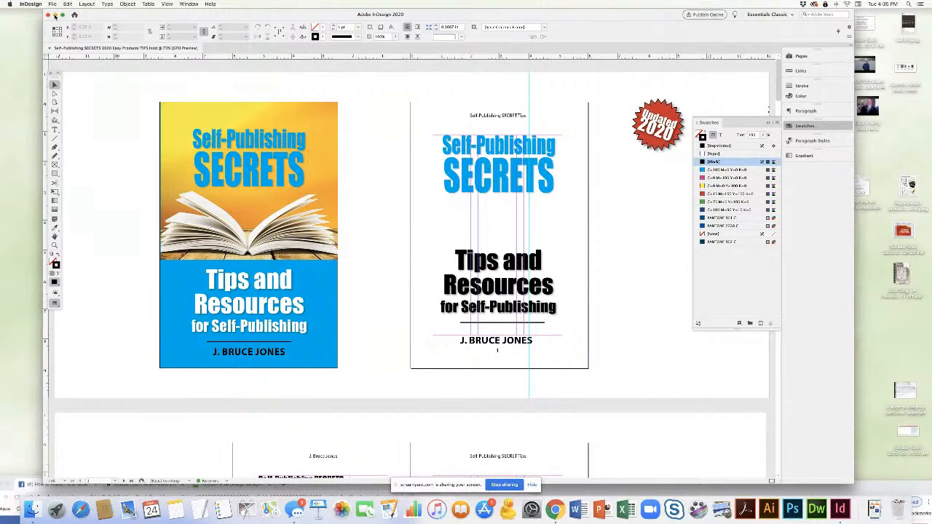
Minimize InDesign and open Self-Publishing SECRETS 2020 Easy Products TIPS.pdf from the 1. Easy Products Training folder in Finder
left_click(55, 15)
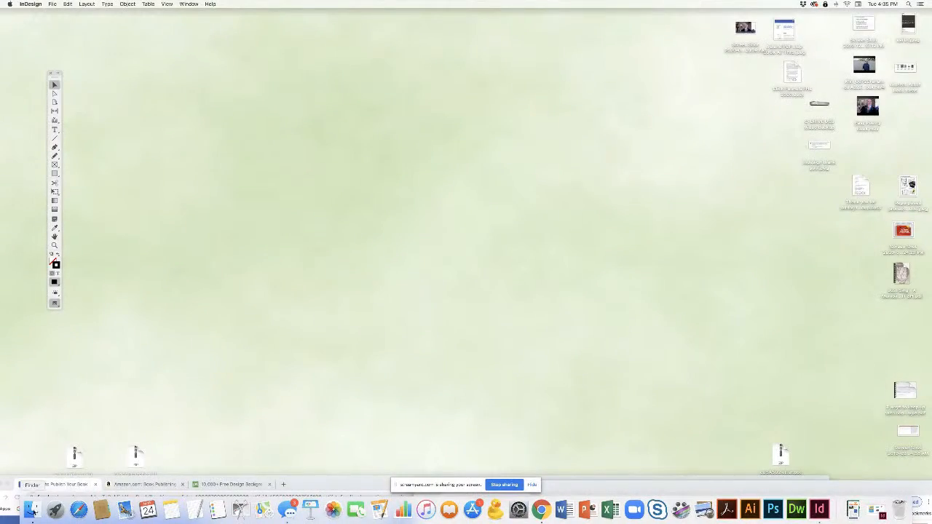
left_click(31, 509)
left_click_drag(510, 13, 355, 11)
left_click(343, 90)
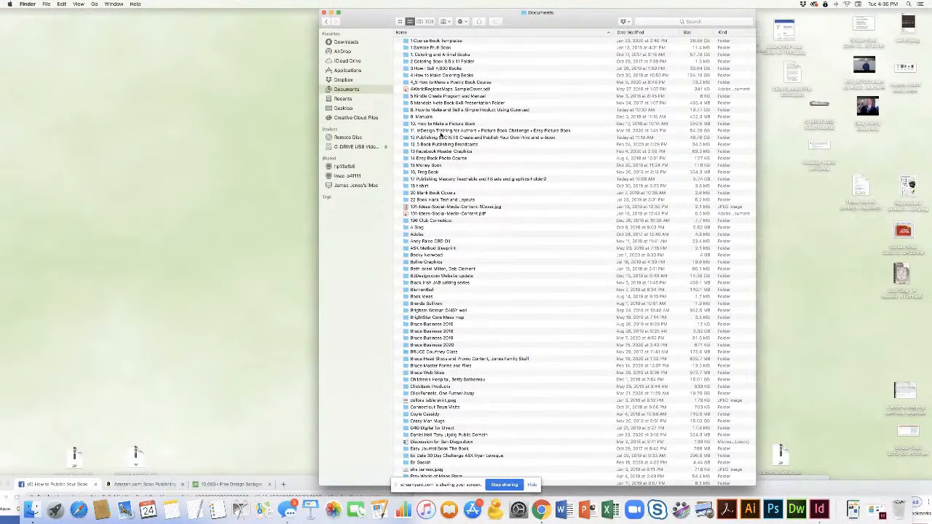
double_click(439, 137)
double_click(427, 42)
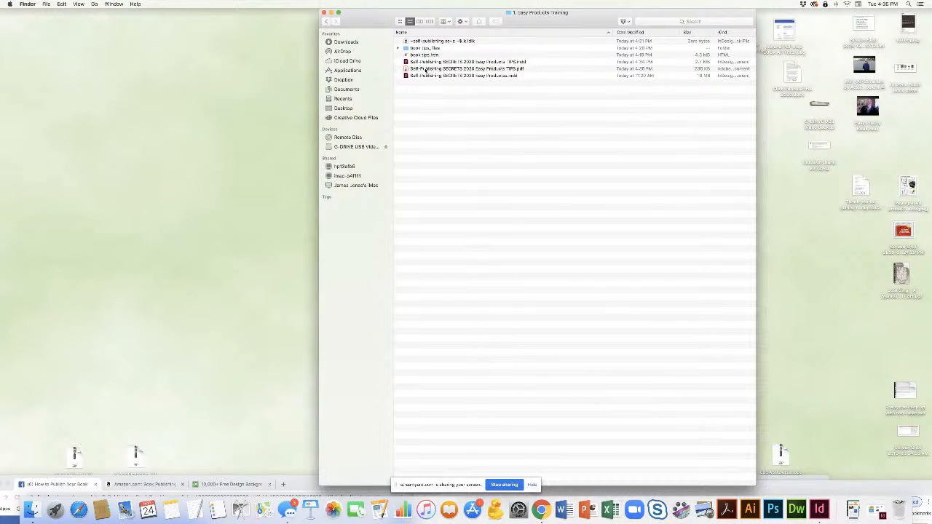
double_click(426, 70)
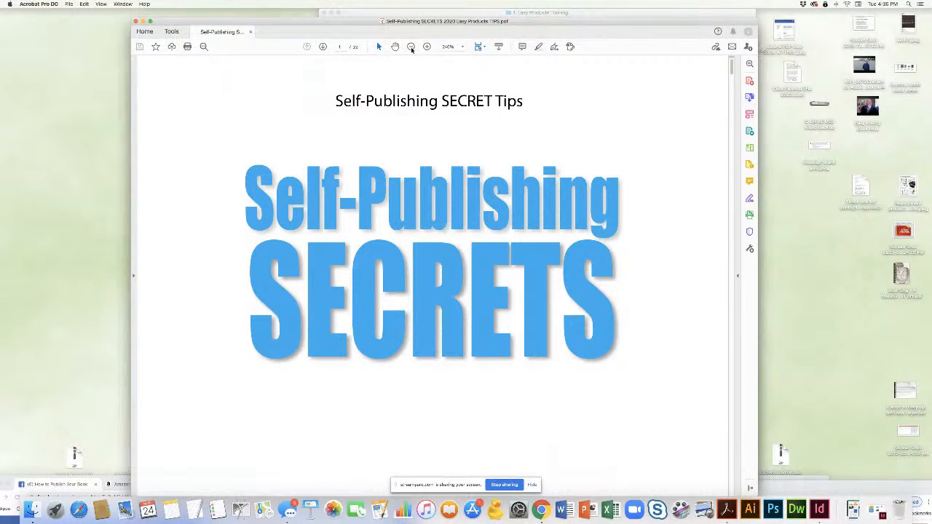
Zoom the PDF out to 100% and look through its opening pages, from the title page through the publishing resources, returning to page 1
left_click(411, 46)
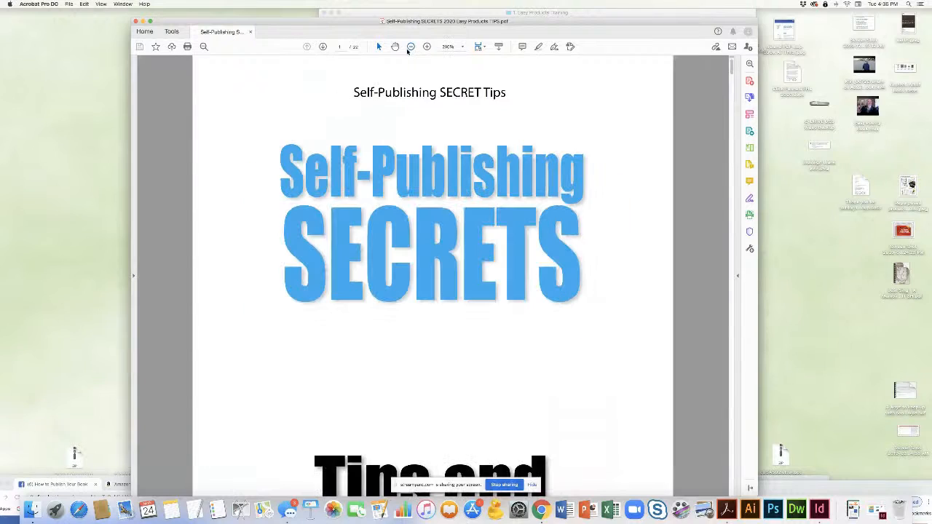
left_click(411, 47)
left_click(411, 47)
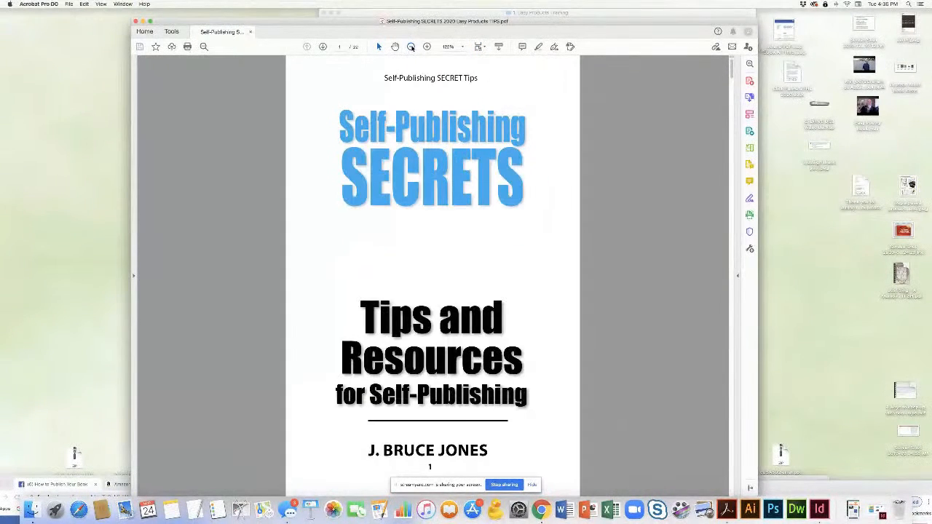
left_click(411, 47)
scroll(437, 219, "down", 8)
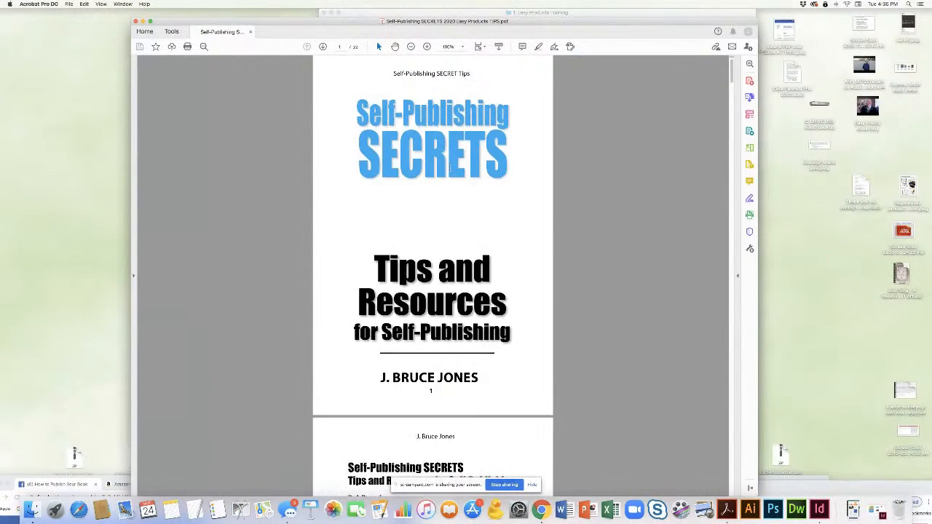
scroll(450, 168, "down", 12)
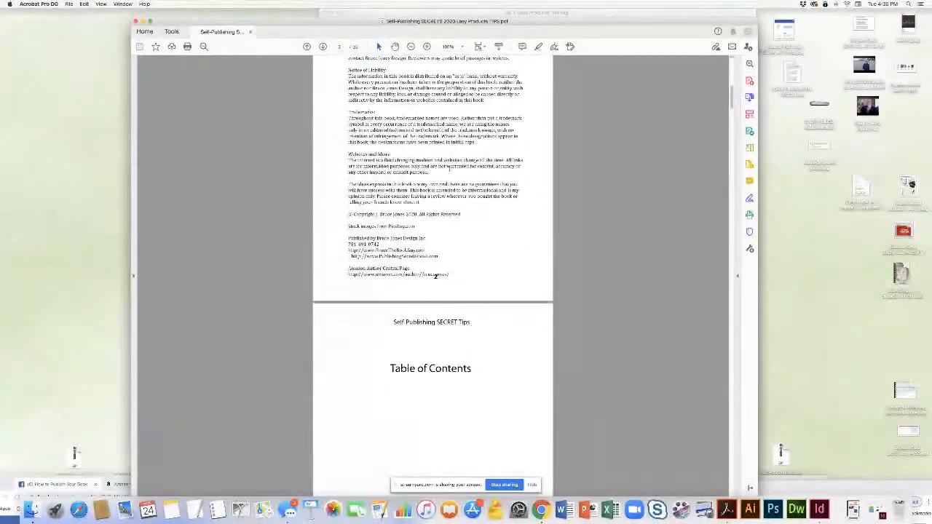
scroll(450, 171, "down", 10)
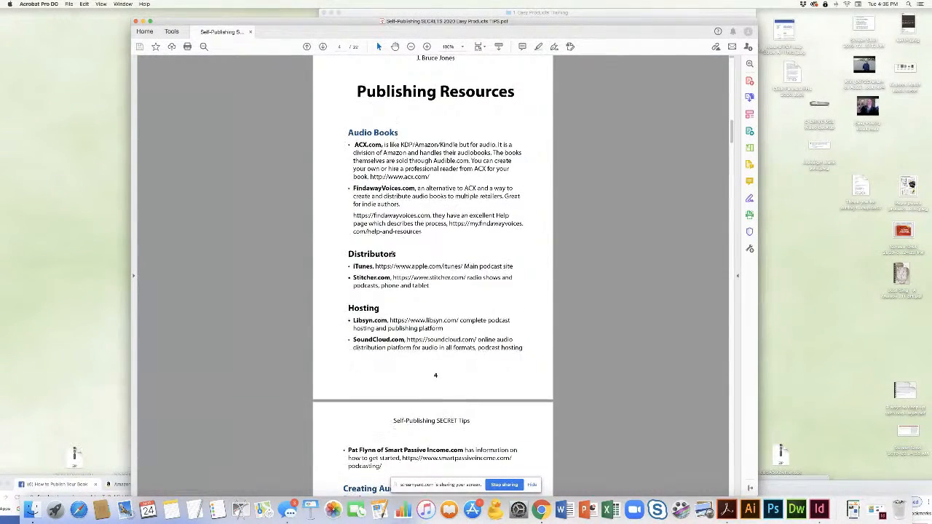
scroll(433, 277, "down", 10)
scroll(391, 253, "down", 3)
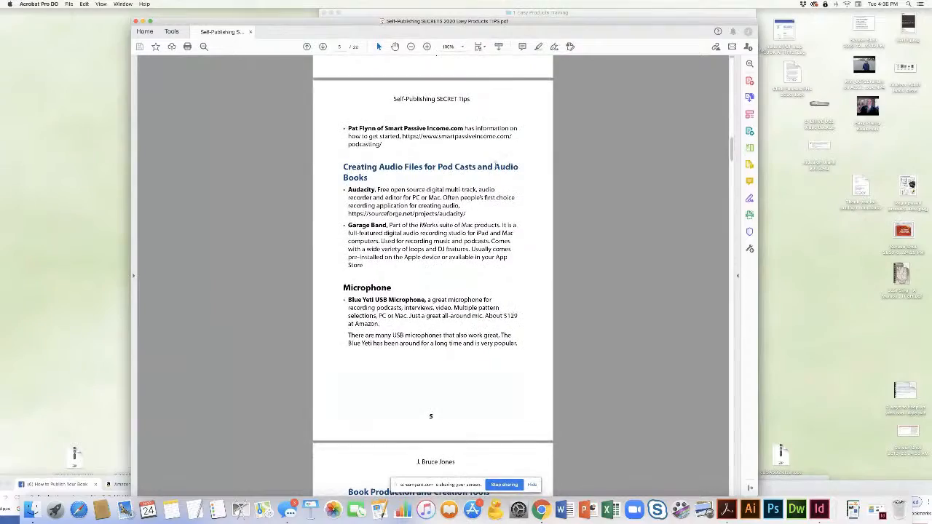
scroll(341, 178, "down", 10)
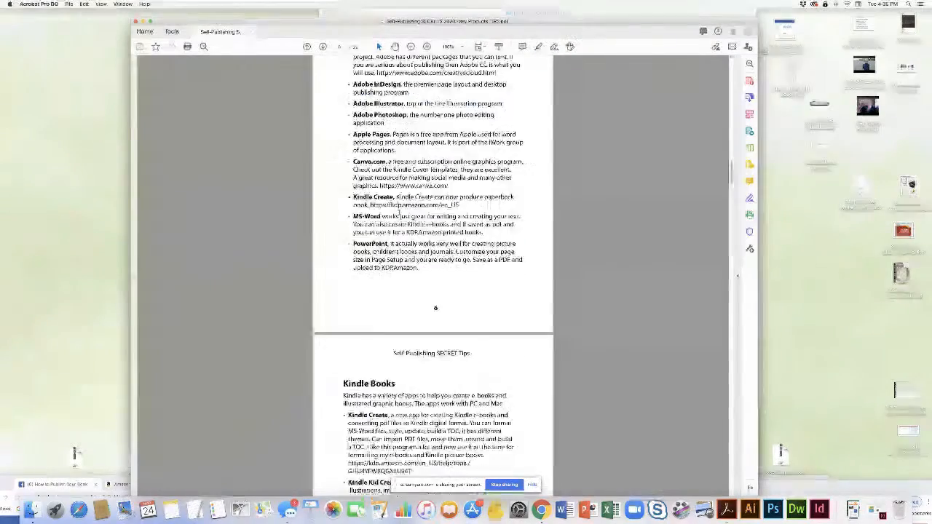
scroll(399, 212, "up", 20)
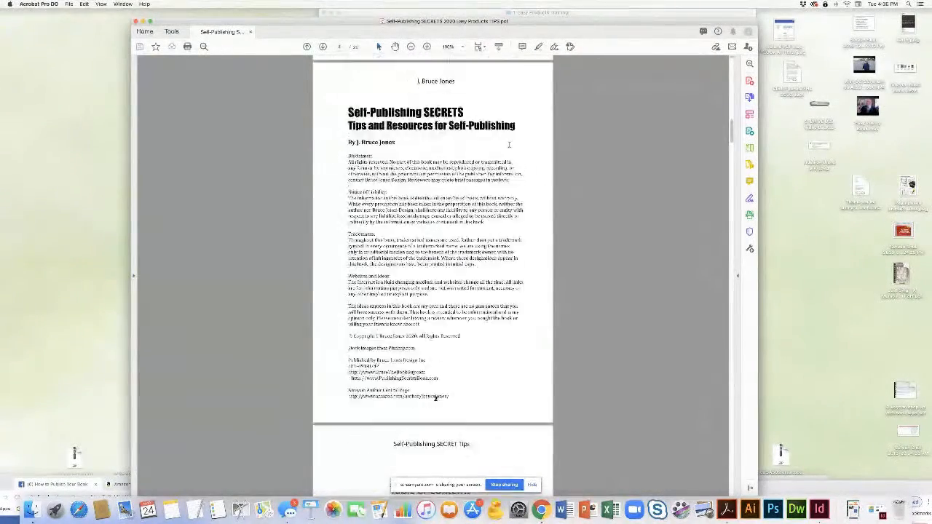
scroll(464, 113, "up", 5)
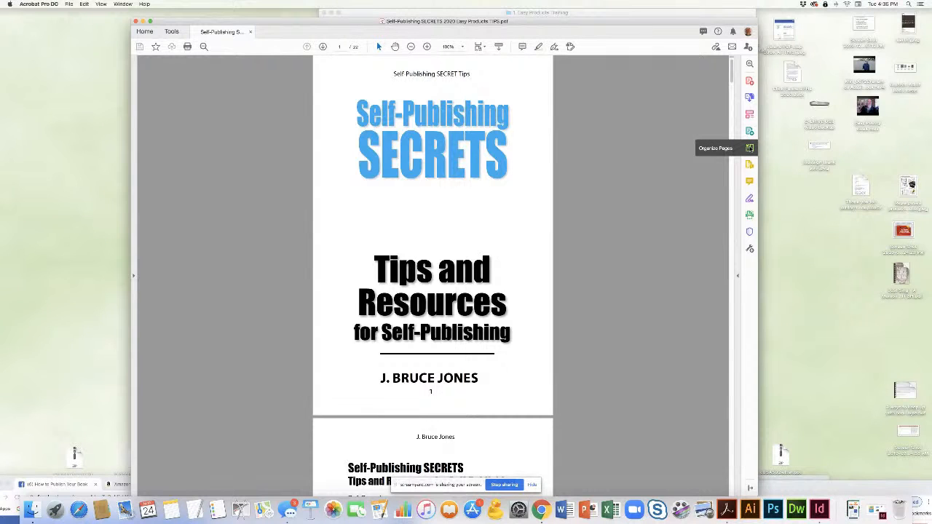
Organize the PDF's pages by moving the colour cover from page 22 to the front, before the title page
left_click(750, 148)
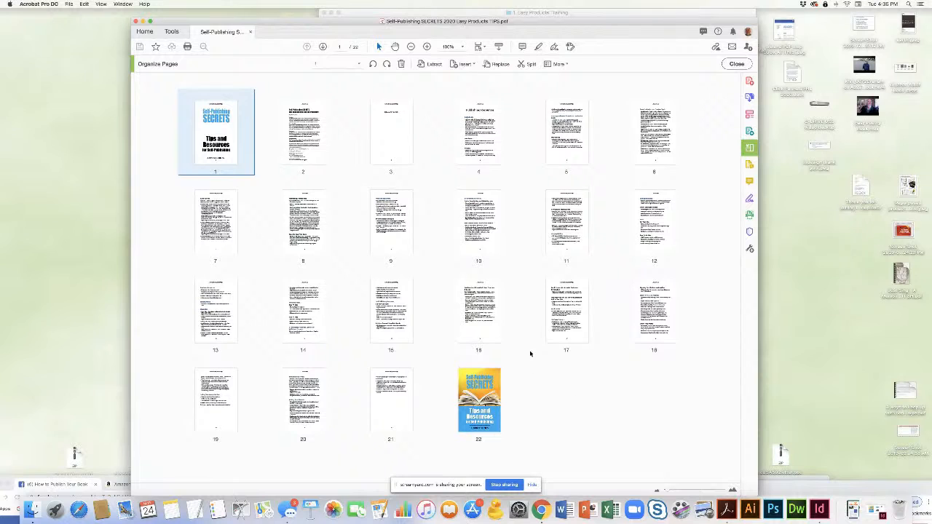
mouse_move(486, 393)
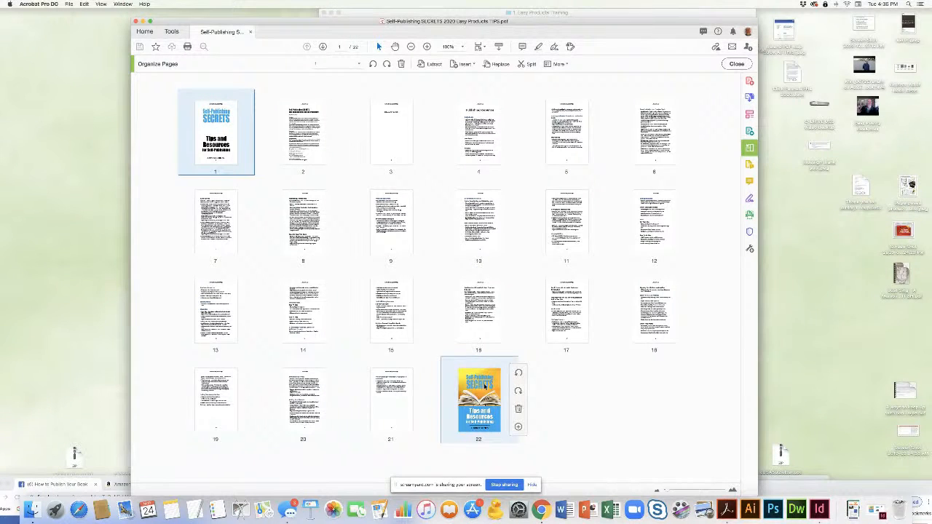
left_click_drag(471, 386, 170, 128)
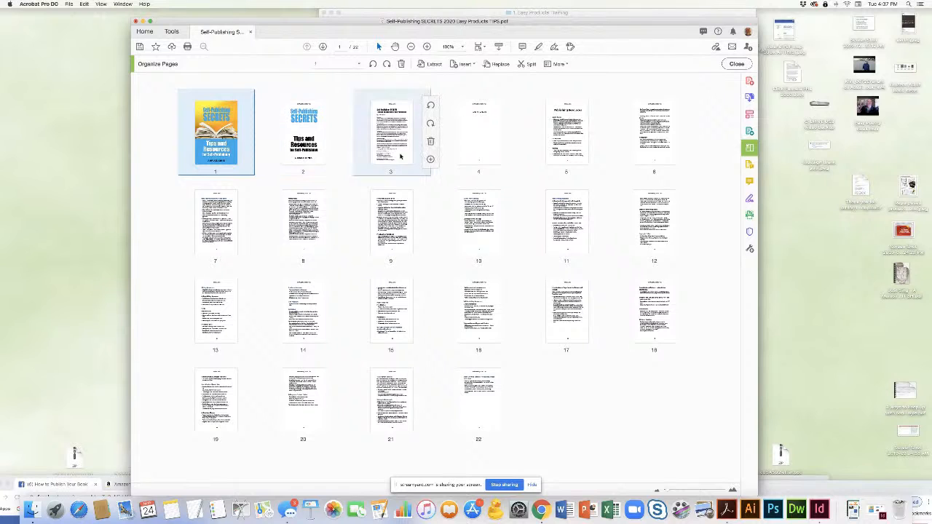
Examine the Publishing Resources page at reading size and return to the page thumbnails with nothing selected
left_click(303, 159)
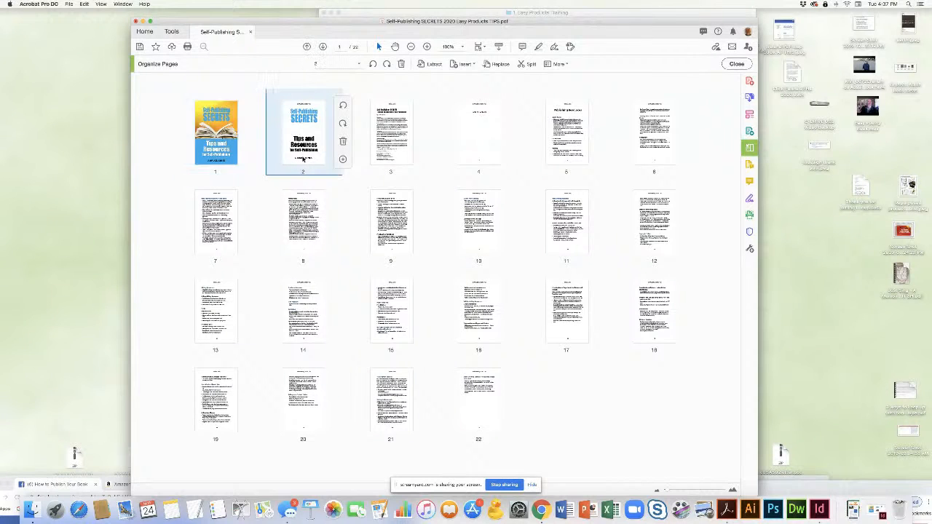
left_click(569, 153)
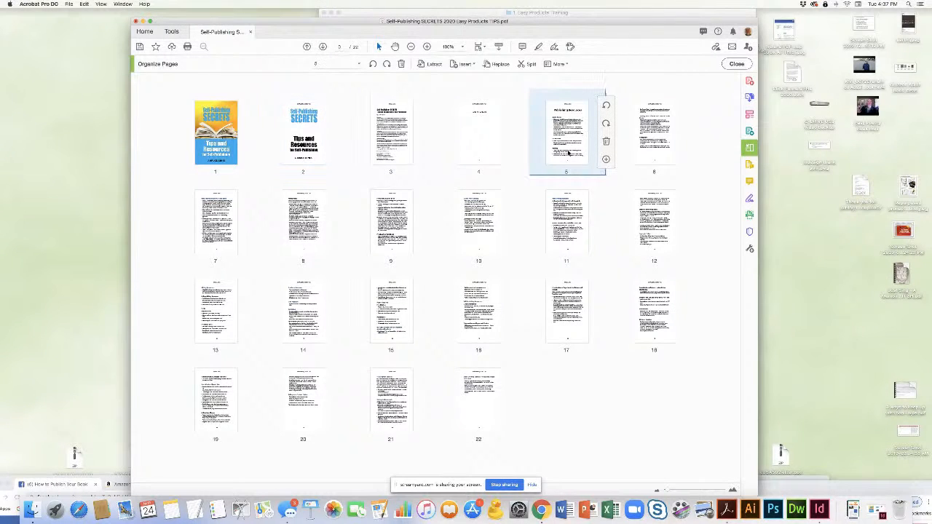
double_click(569, 153)
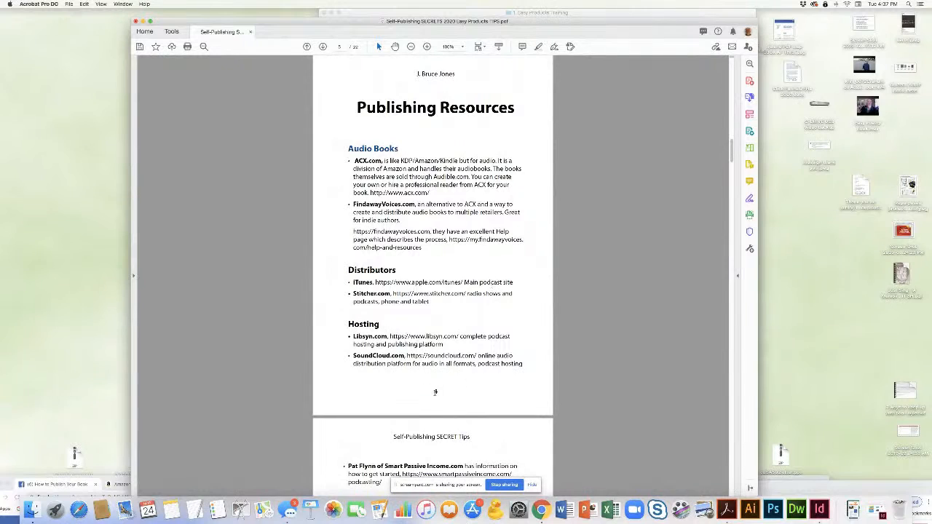
left_click(750, 149)
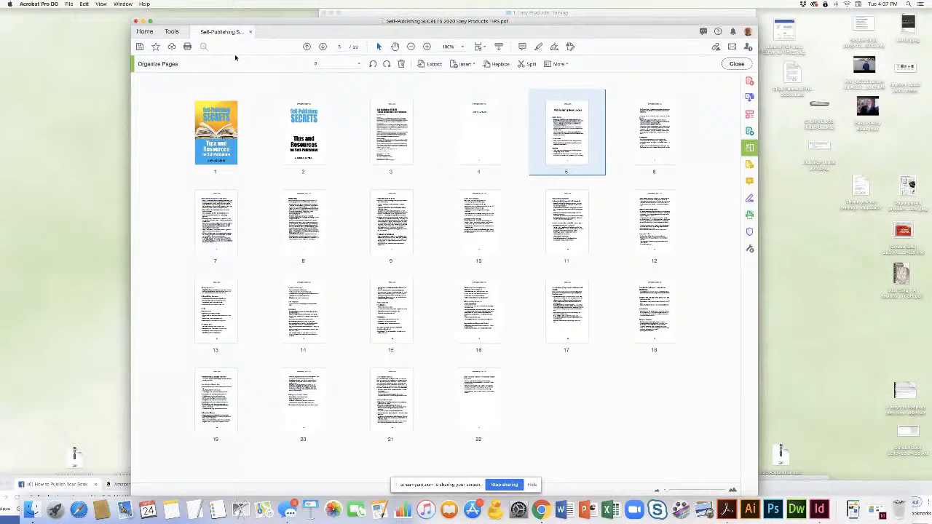
left_click(266, 61)
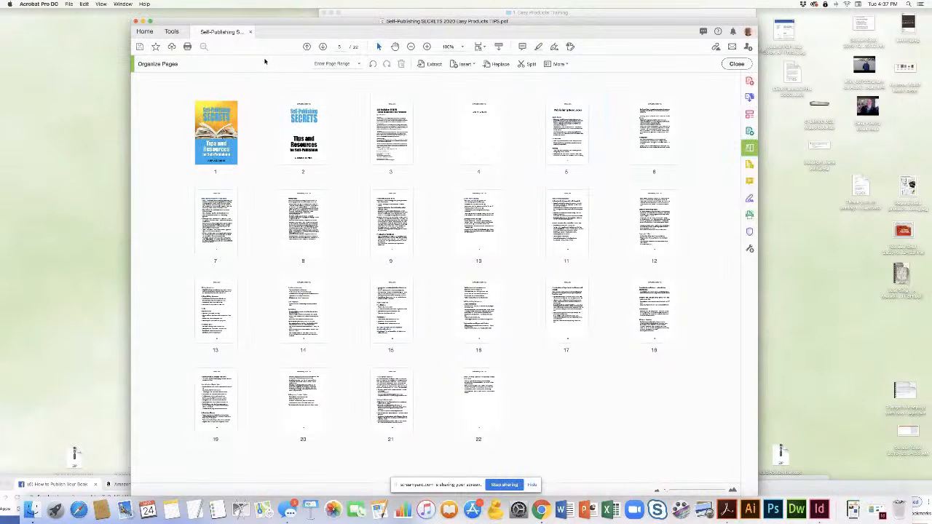
Open the cover from the thumbnails and review the book through to the section on websites for selling a PDF book
left_click(211, 109)
double_click(211, 109)
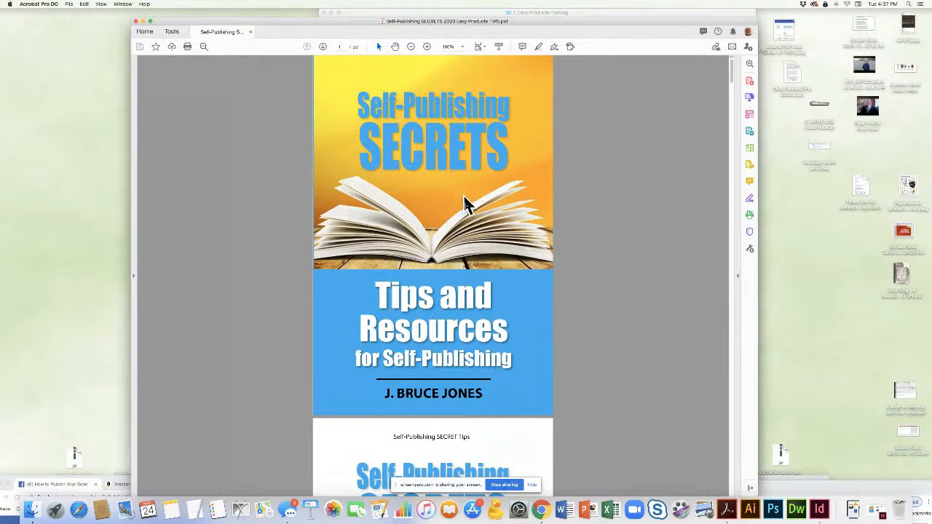
scroll(430, 235, "down", 15)
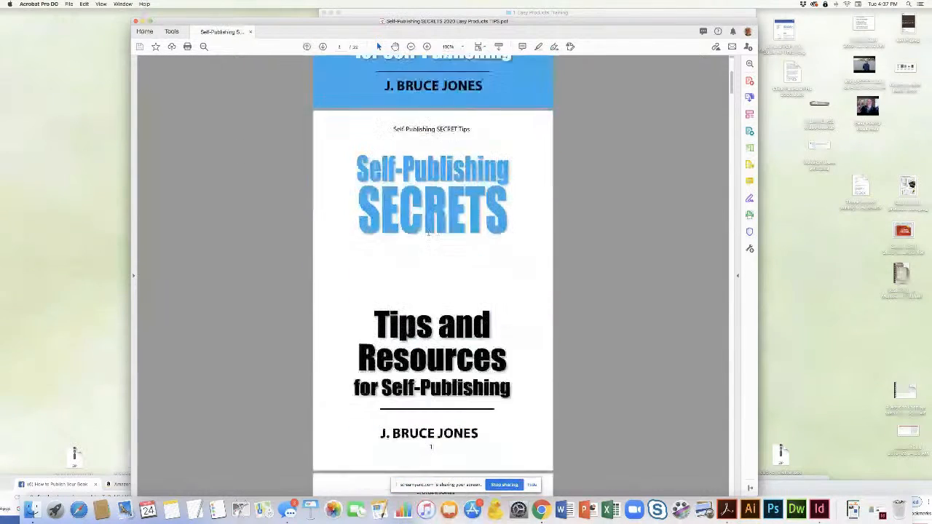
scroll(430, 235, "down", 20)
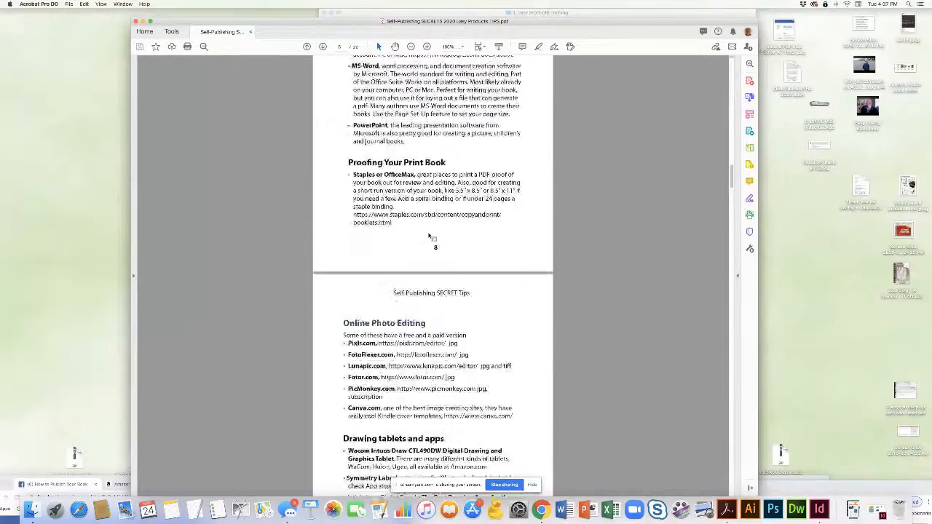
scroll(430, 235, "down", 20)
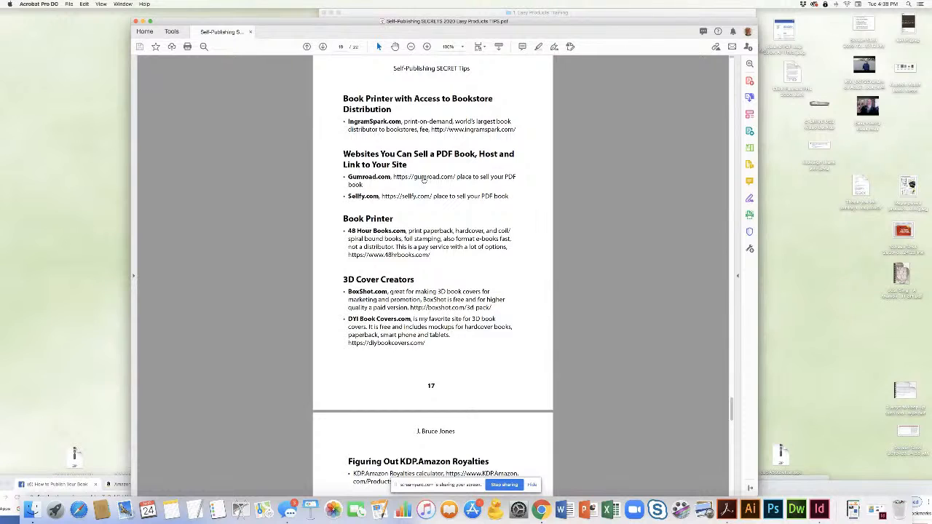
scroll(420, 191, "up", 1)
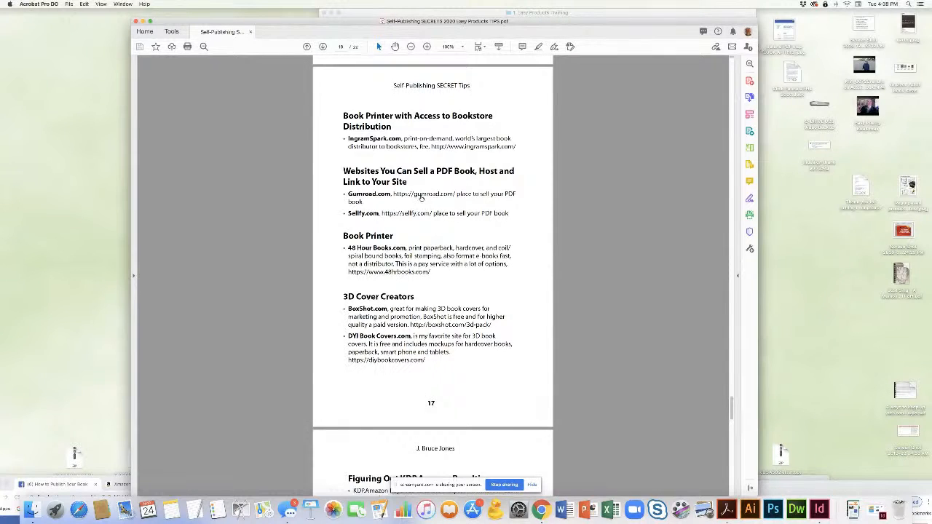
Test the gumroad.com link in the PDF, allow the connection, and move the Chrome windows down to uncover the PDF
left_click(421, 196)
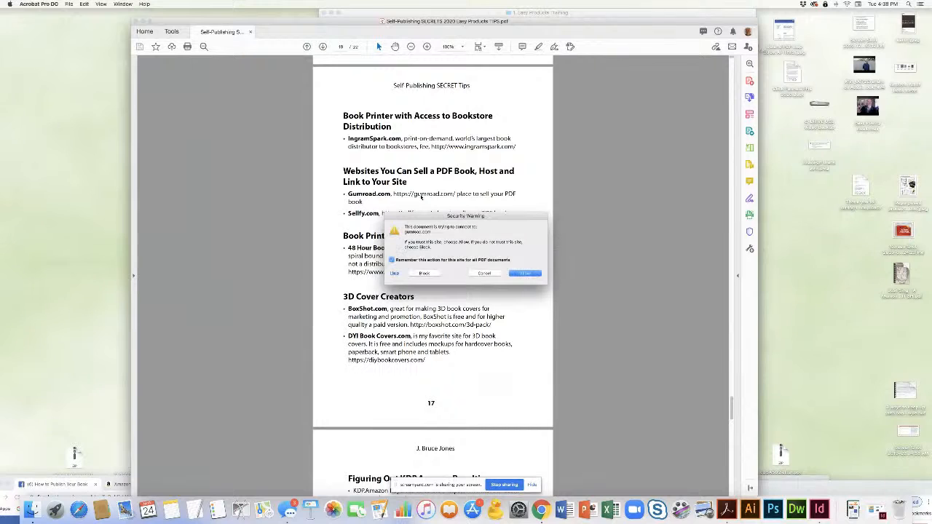
left_click(524, 274)
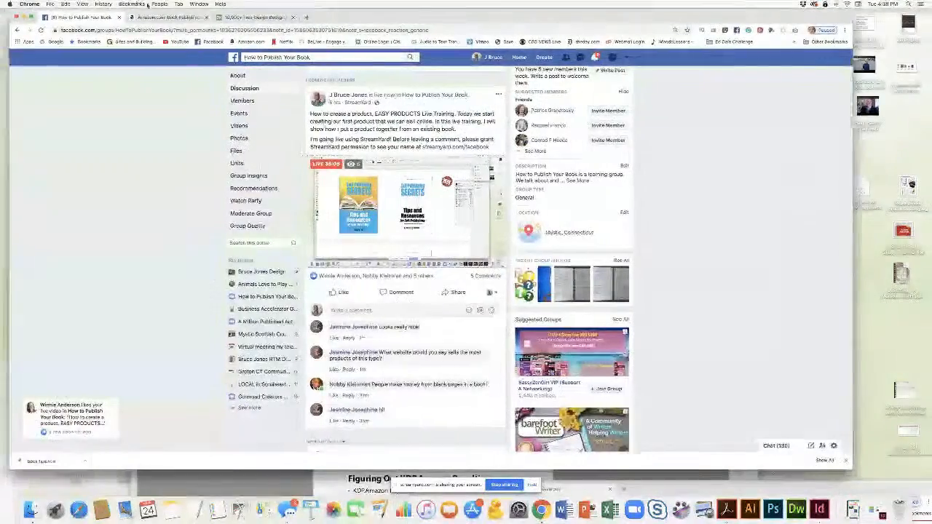
left_click_drag(155, 12, 98, 464)
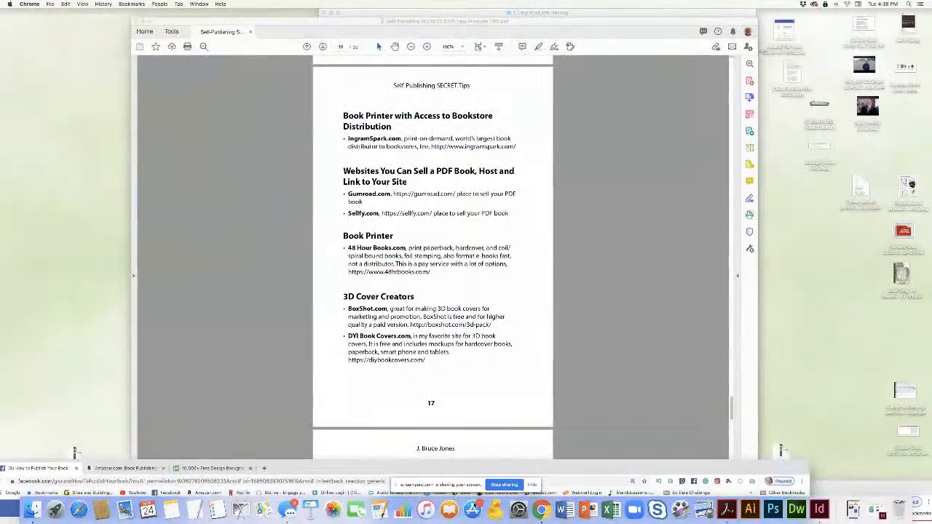
left_click_drag(846, 488, 650, 62)
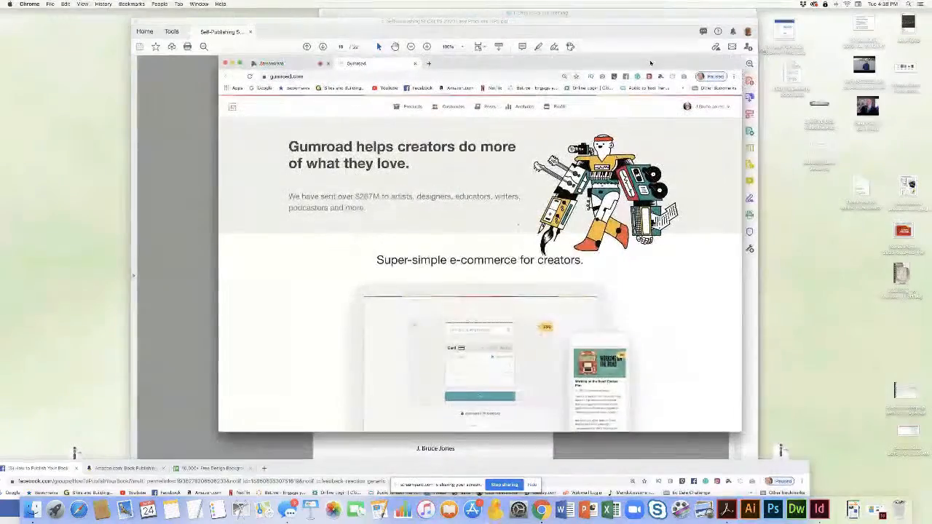
left_click_drag(650, 62, 836, 396)
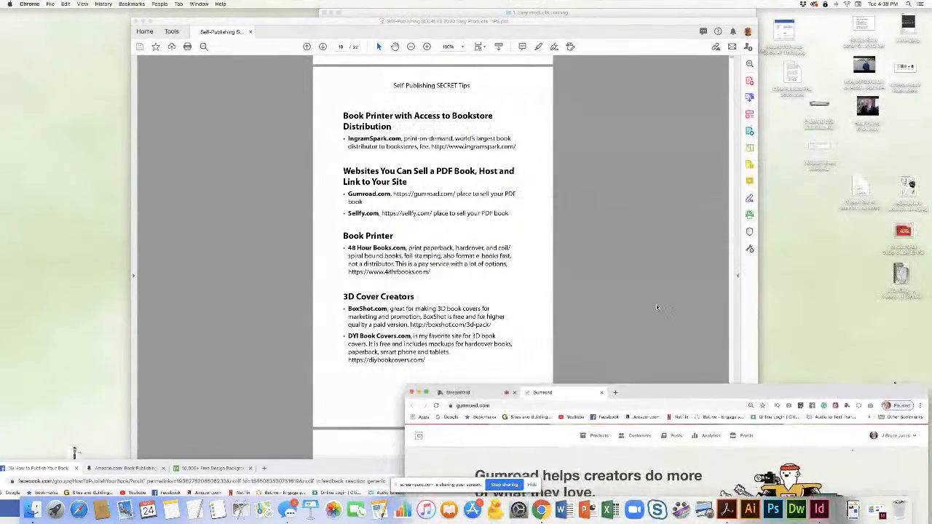
Test the shutterstock.com link in the PDF's stock photo list, allow the connection, and move the browser window down off the PDF
left_click(514, 240)
scroll(514, 241, "down", 5)
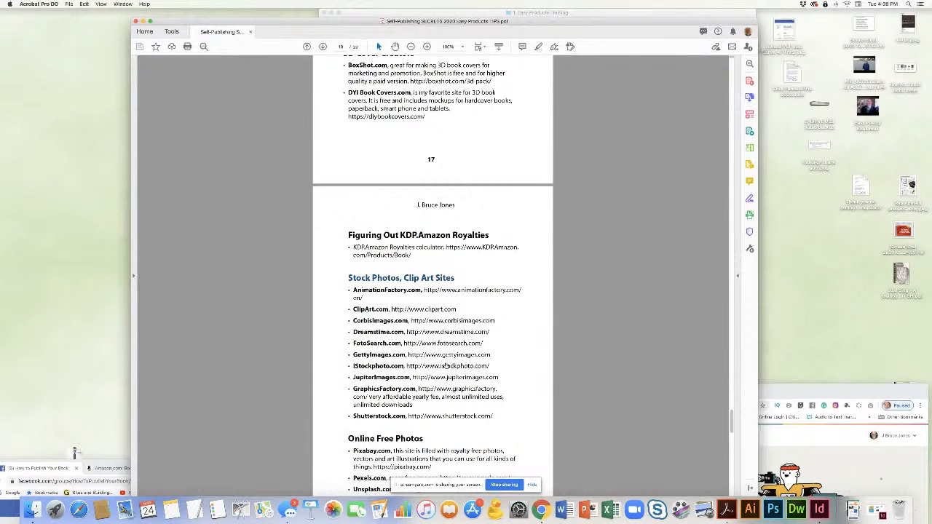
left_click(437, 416)
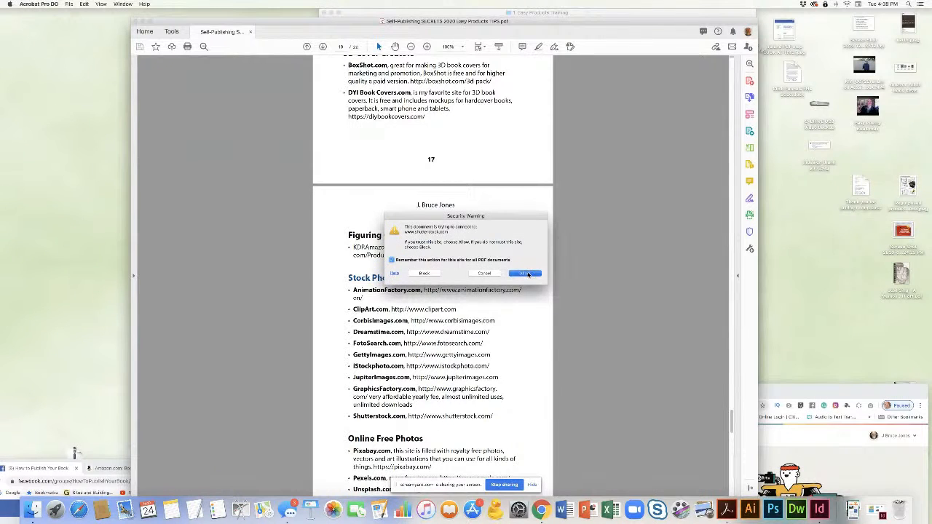
left_click(525, 274)
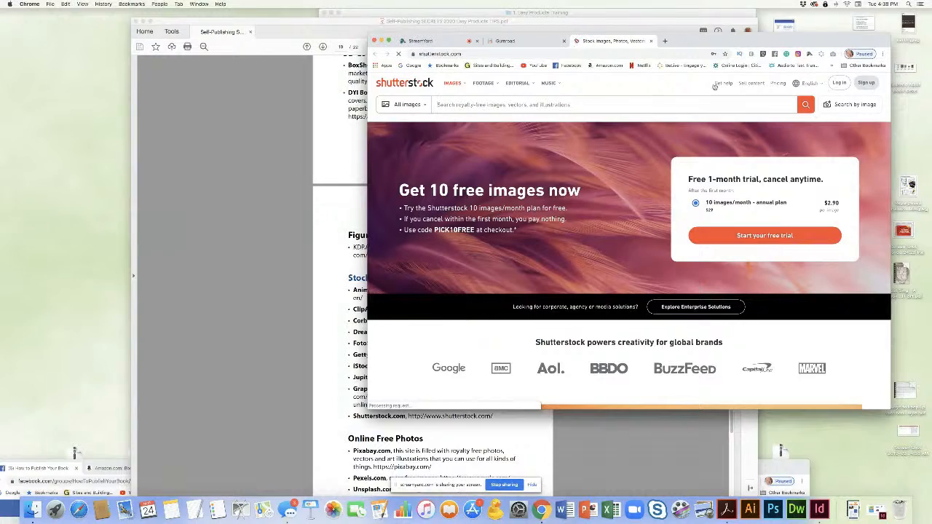
left_click_drag(696, 41, 743, 482)
Review the PDF back to the Book Writing Resources page, and switch to the StreamYard studio in the Chrome window moved back into view
scroll(463, 301, "up", 15)
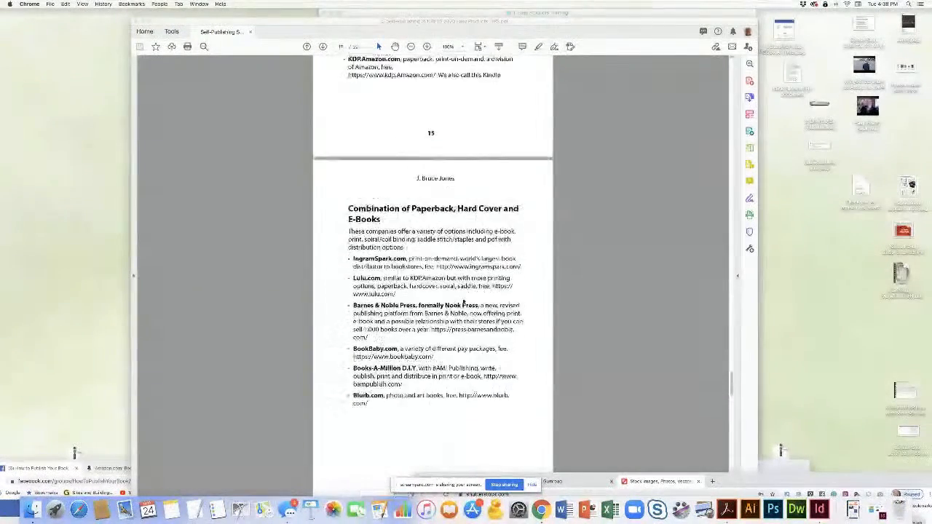
scroll(463, 300, "up", 1)
scroll(422, 188, "up", 15)
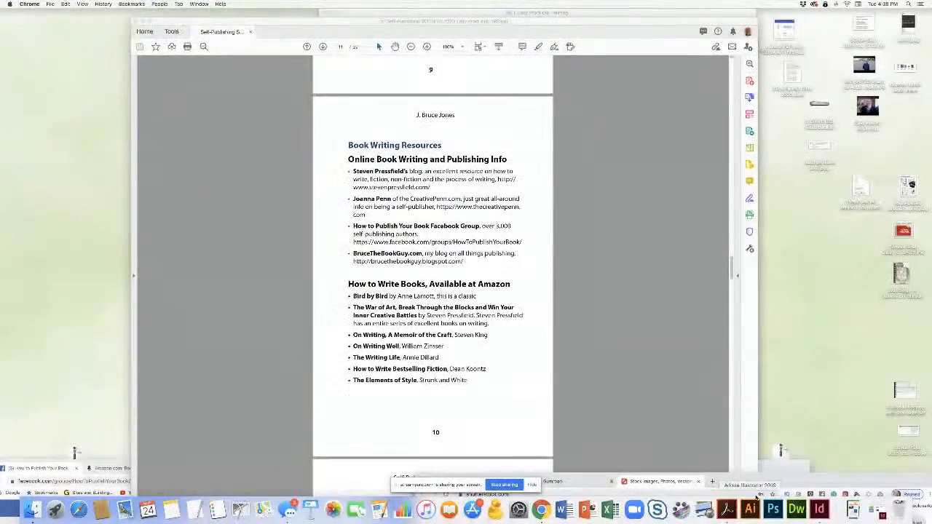
left_click_drag(751, 484, 630, 72)
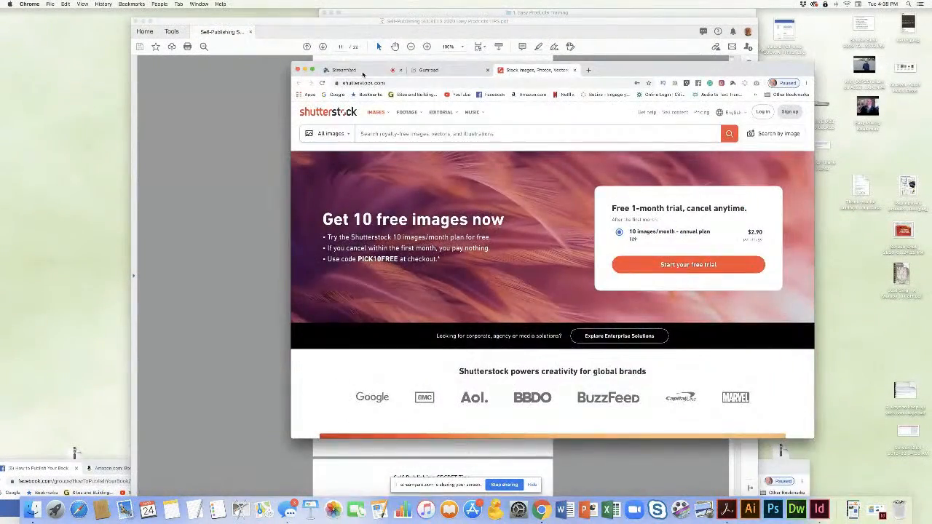
left_click(343, 70)
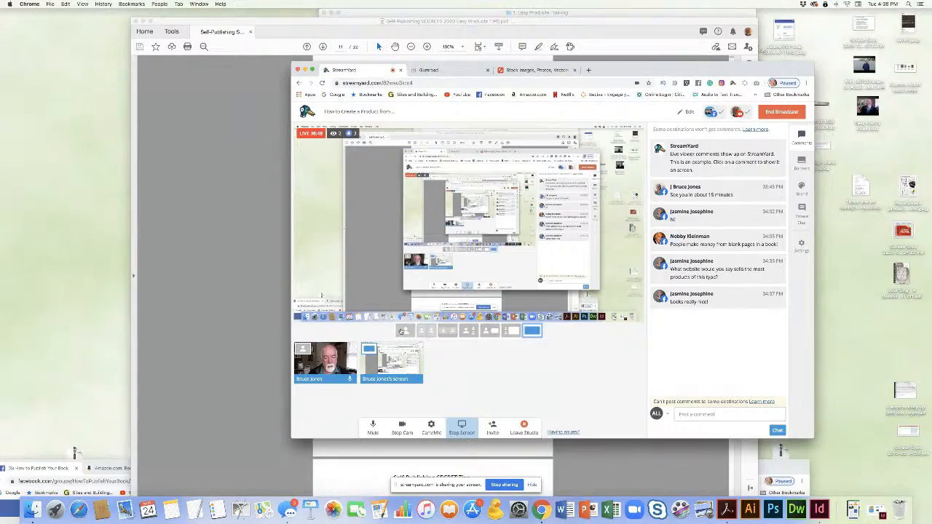